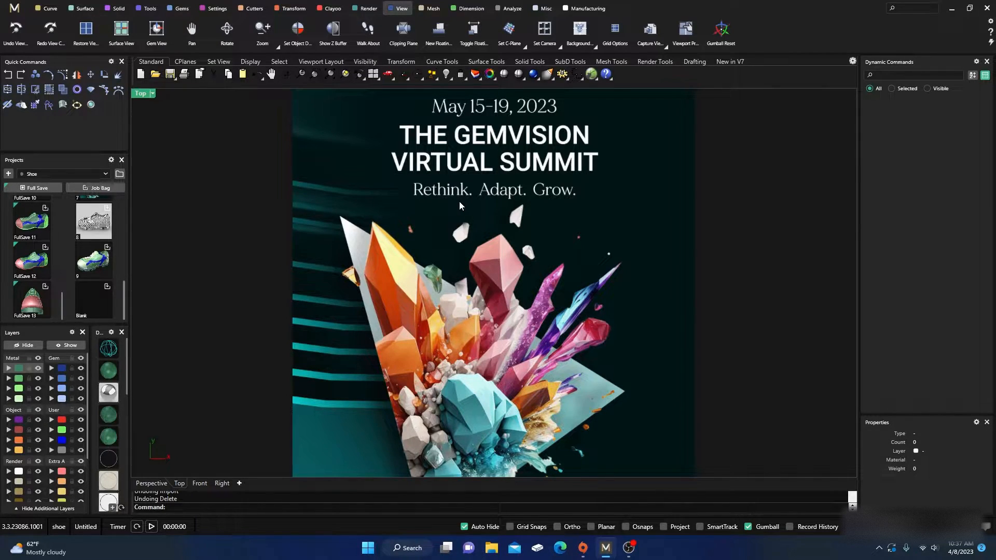
# Step: Delete the Virtual Summit picture surface and start a new blank document
pyautogui.click(424, 195)
pyautogui.press('Delete')
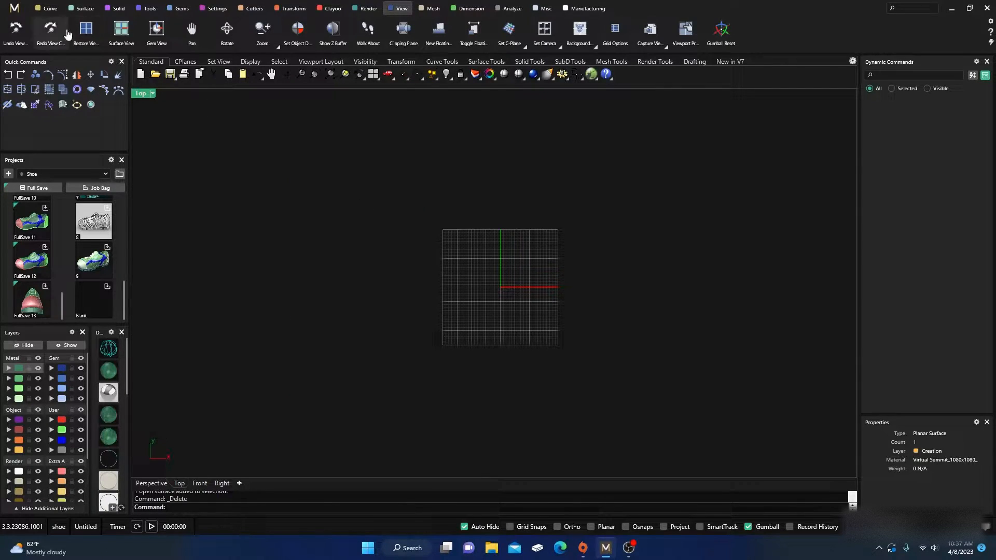
pyautogui.click(15, 9)
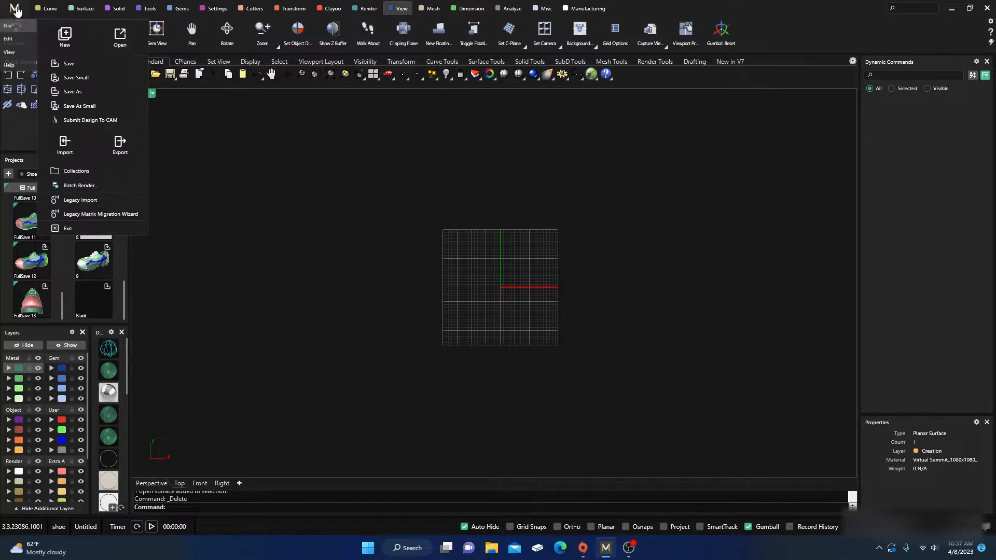
pyautogui.click(65, 35)
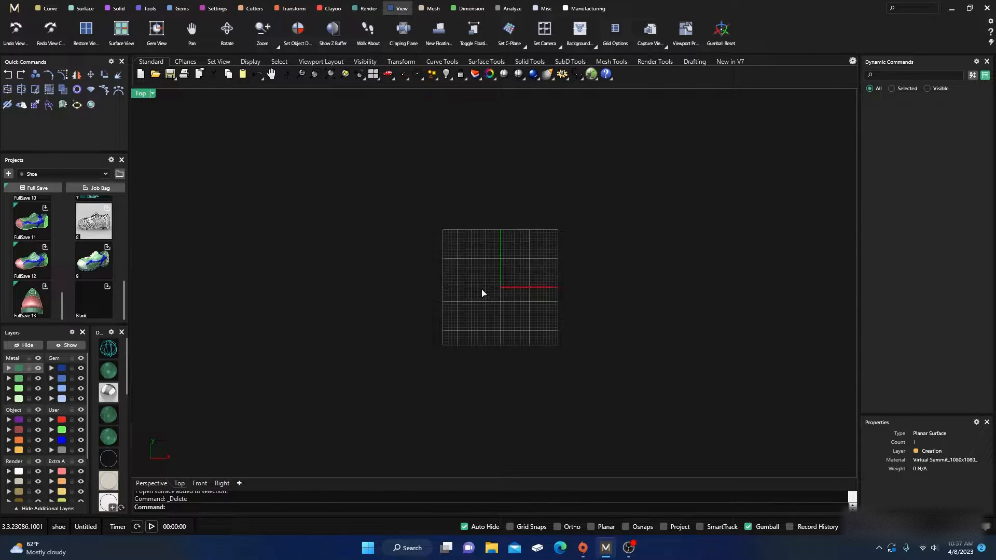
pyautogui.click(482, 289)
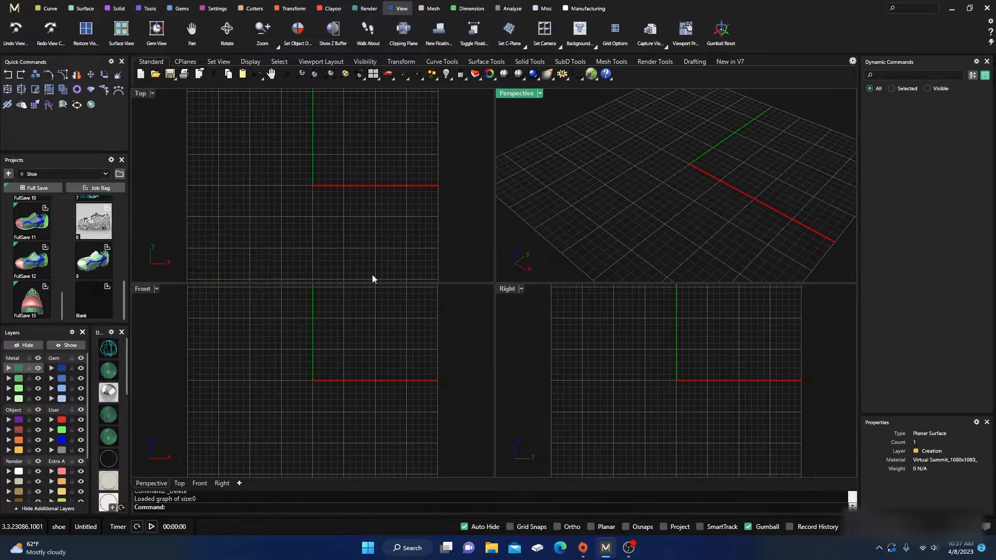
# Step: Load version 9 of the Shoe project and show it shaded in a maximized Perspective viewport with nothing selected
pyautogui.click(96, 264)
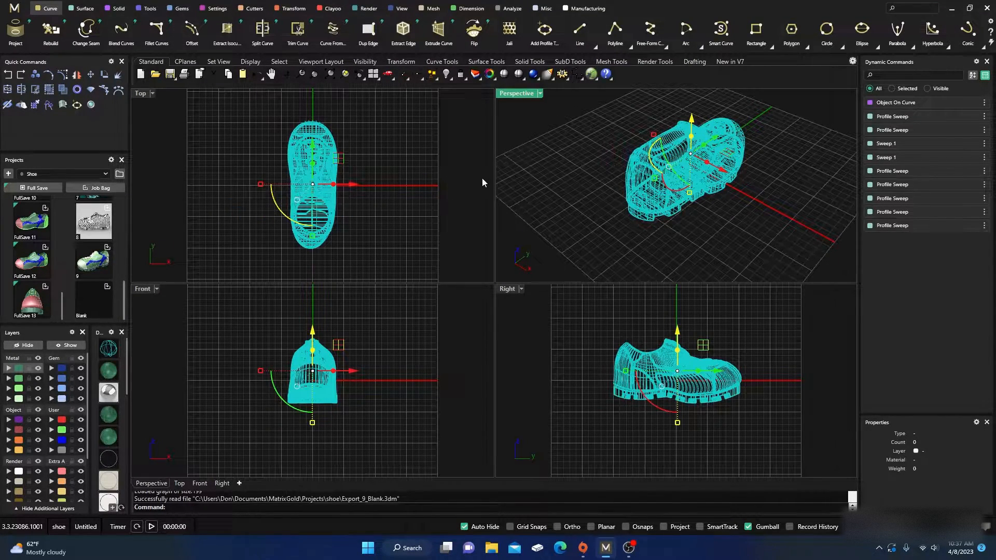
pyautogui.click(116, 373)
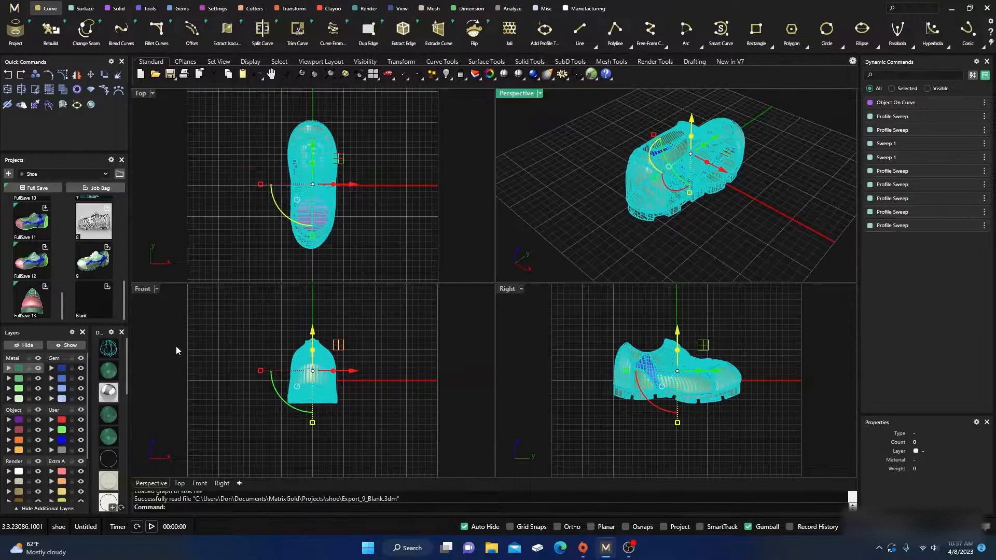
pyautogui.doubleClick(513, 94)
pyautogui.click(313, 302)
# Step: Examine the shoe model's laces, stitching, side stripes and sole from several angles and distances
pyautogui.moveTo(285, 312)
pyautogui.mouseDown(button='right')
pyautogui.moveTo(267, 343)
pyautogui.moveTo(401, 356)
pyautogui.moveTo(440, 341)
pyautogui.moveTo(453, 307)
pyautogui.mouseUp(button='right')
pyautogui.scroll(-2, 308, 290)
pyautogui.scroll(2, 441, 311)
pyautogui.scroll(2, 480, 194)
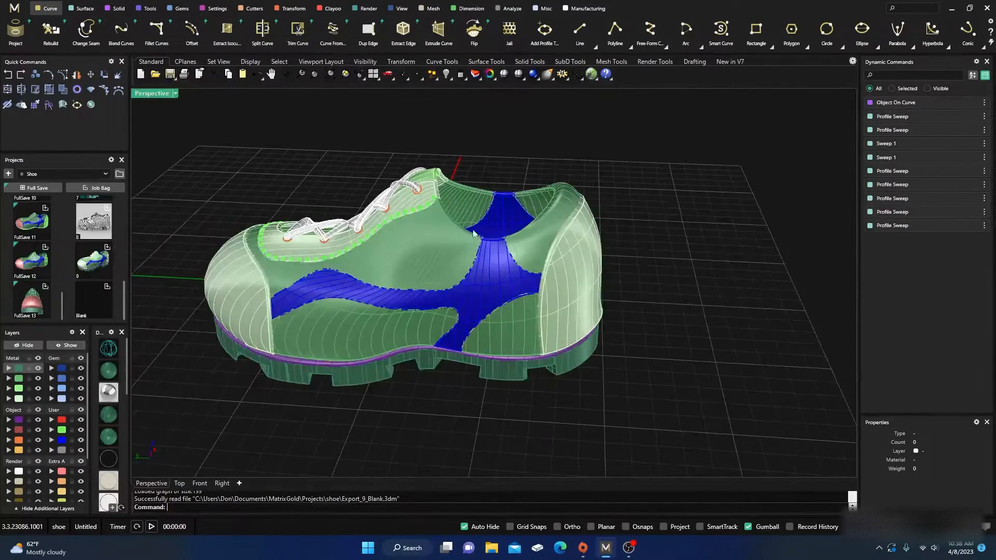
pyautogui.scroll(-1, 473, 233)
pyautogui.scroll(-1, 473, 234)
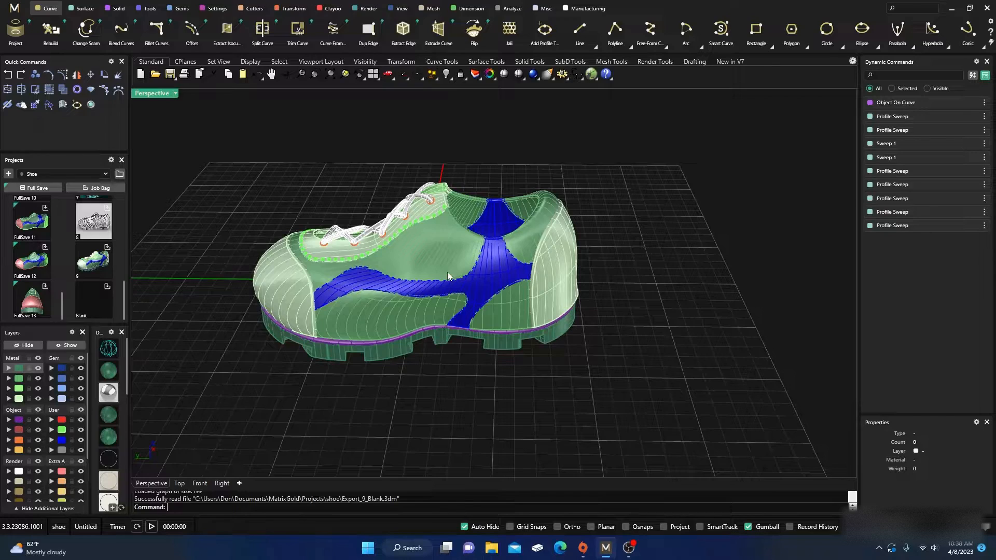
pyautogui.moveTo(436, 384); pyautogui.dragTo(472, 362, button='right')
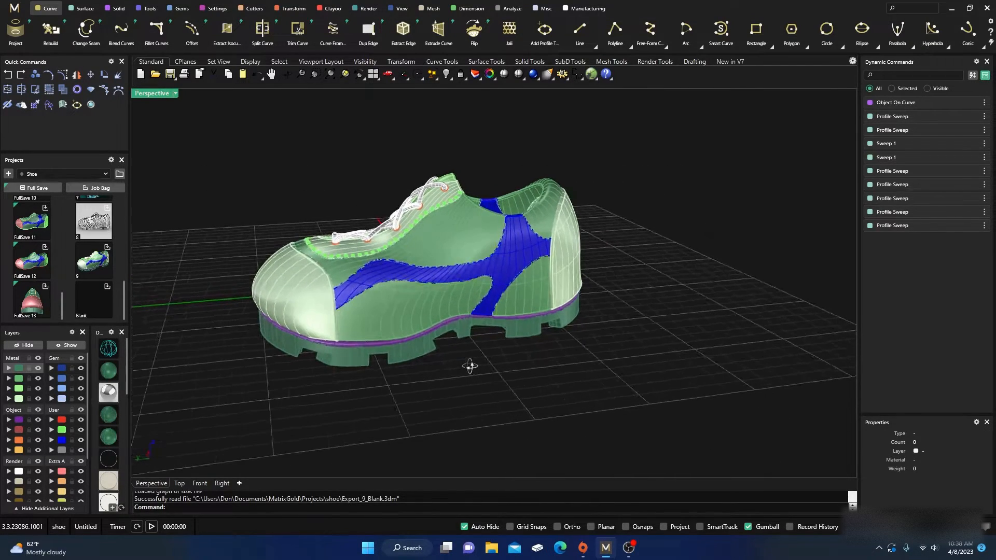
pyautogui.moveTo(421, 311); pyautogui.dragTo(429, 330, button='right')
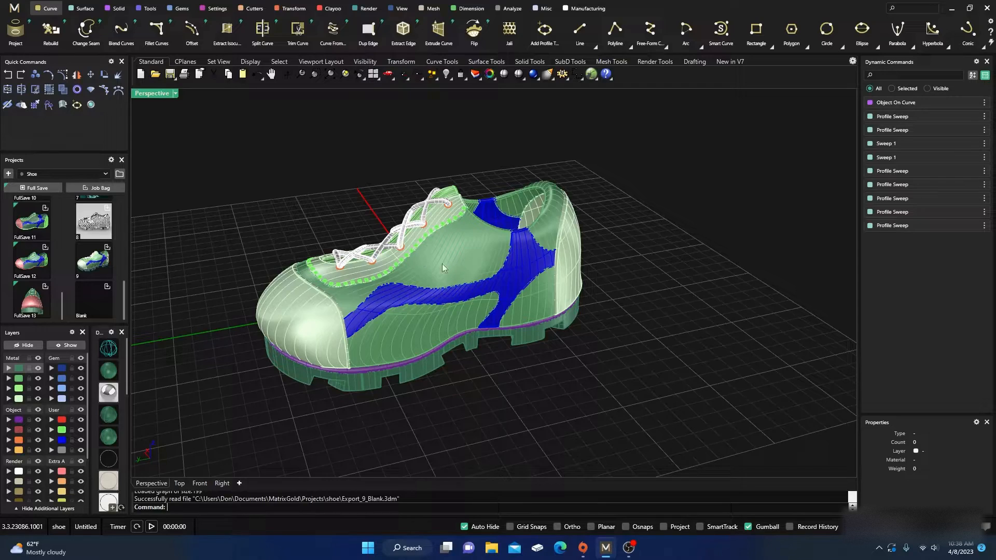
pyautogui.scroll(2, 372, 291)
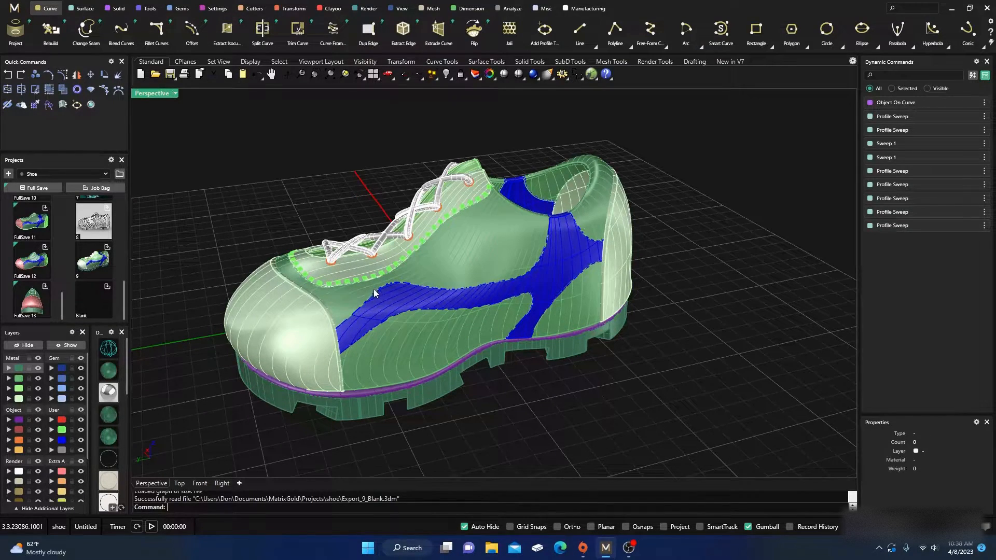
pyautogui.moveTo(374, 293); pyautogui.dragTo(402, 254, button='right')
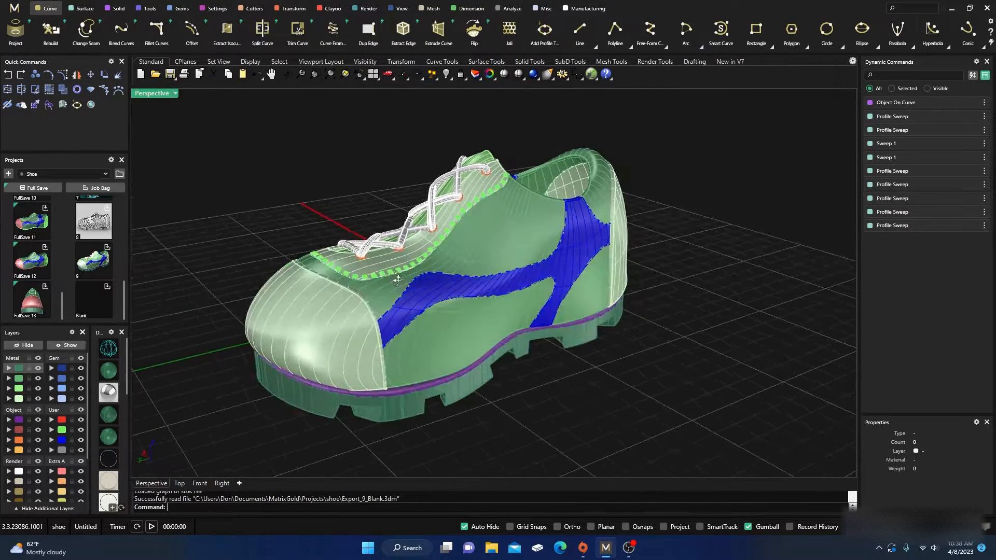
pyautogui.scroll(2, 406, 246)
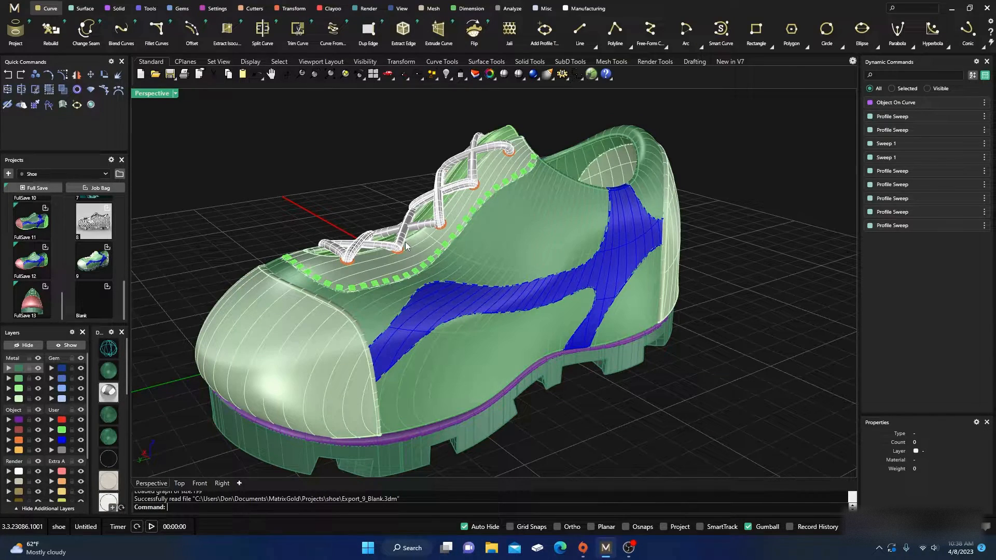
pyautogui.scroll(2, 405, 246)
pyautogui.scroll(2, 405, 246)
pyautogui.scroll(-2, 363, 275)
pyautogui.scroll(-2, 471, 239)
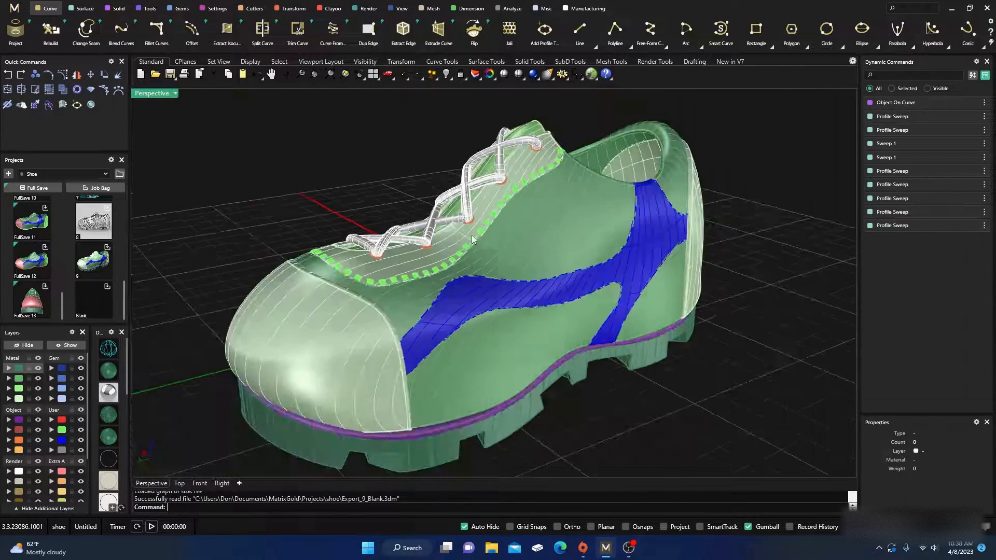
pyautogui.scroll(-2, 472, 239)
pyautogui.moveTo(529, 317); pyautogui.dragTo(492, 324, button='right')
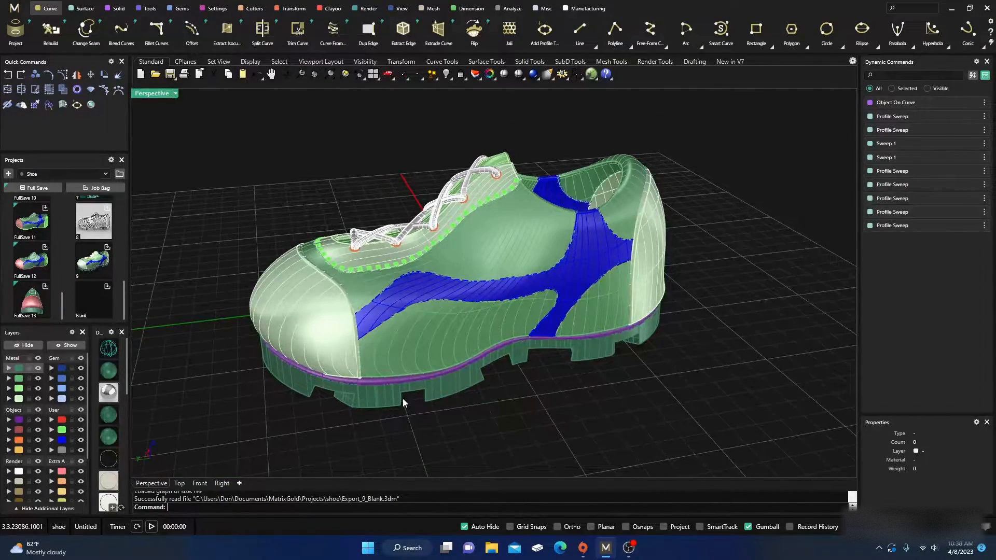
# Step: Move the shoe's treaded sole to the Metal 04 layer and clear the selection
pyautogui.click(377, 392)
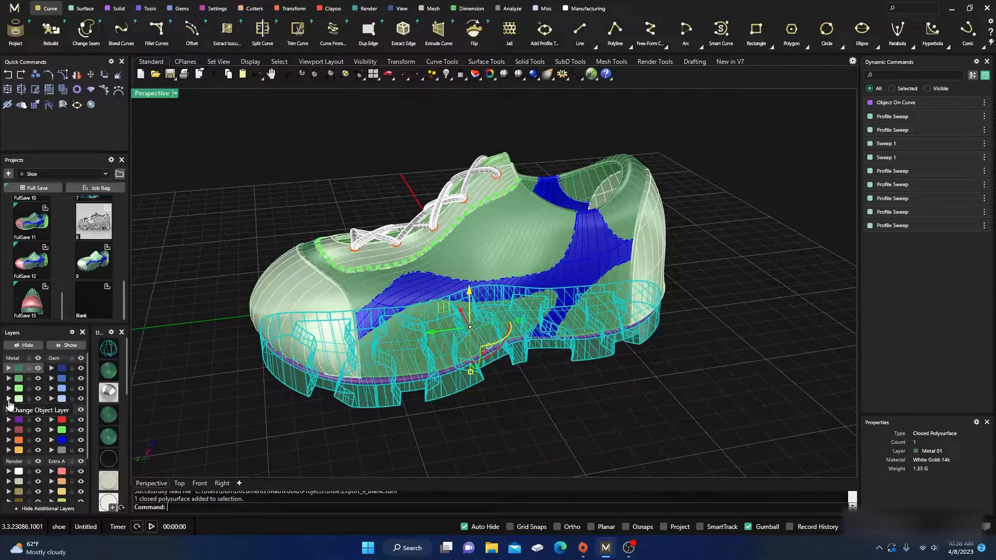
pyautogui.click(10, 403)
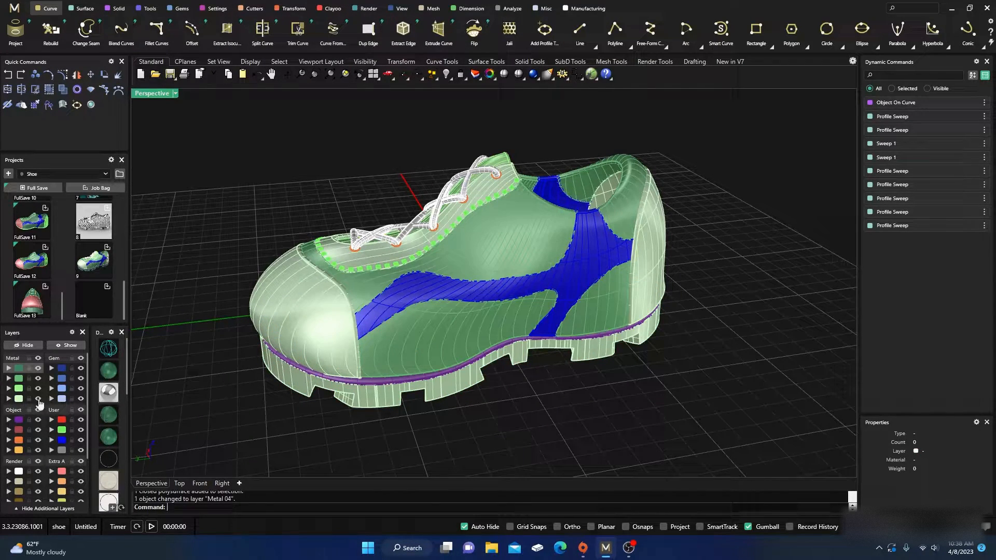
pyautogui.click(21, 399)
pyautogui.click(214, 364)
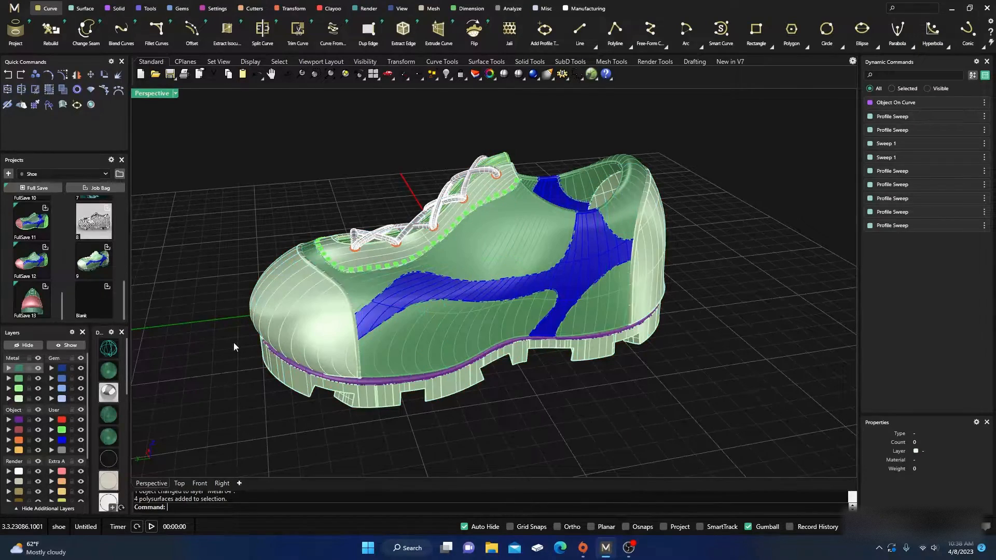
pyautogui.moveTo(534, 236); pyautogui.dragTo(591, 231, button='right')
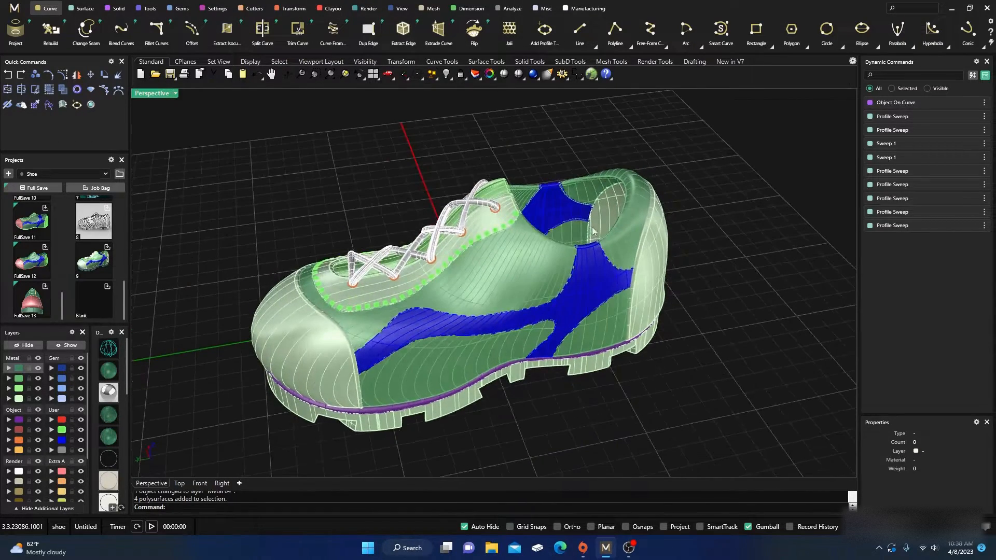
pyautogui.scroll(-4, 378, 366)
pyautogui.moveTo(383, 377); pyautogui.dragTo(466, 330, button='right')
pyautogui.scroll(2, 461, 326)
pyautogui.scroll(2, 460, 330)
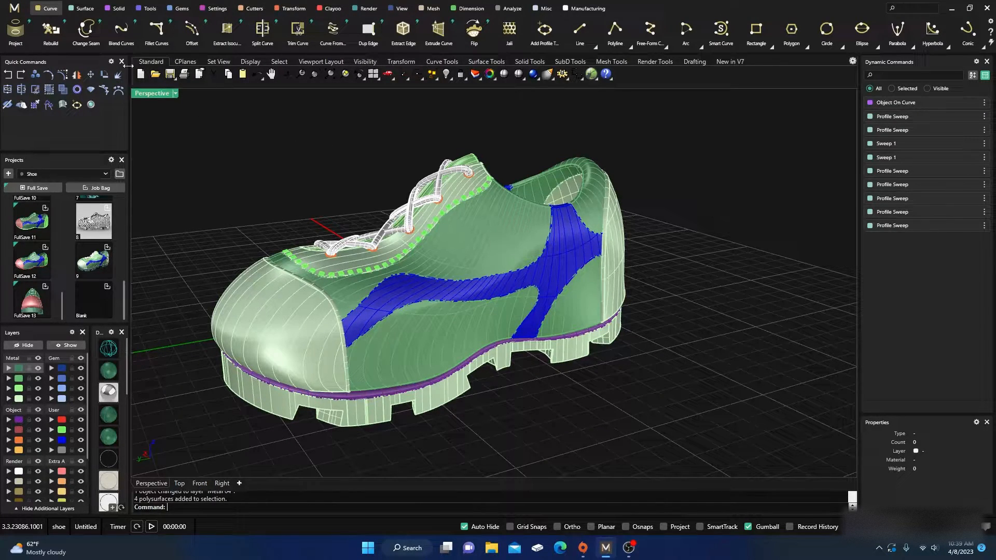
# Step: Undock and close the Standard toolbar group, and close the Dynamic Commands and Properties panels
pyautogui.moveTo(134, 61); pyautogui.dragTo(197, 134)
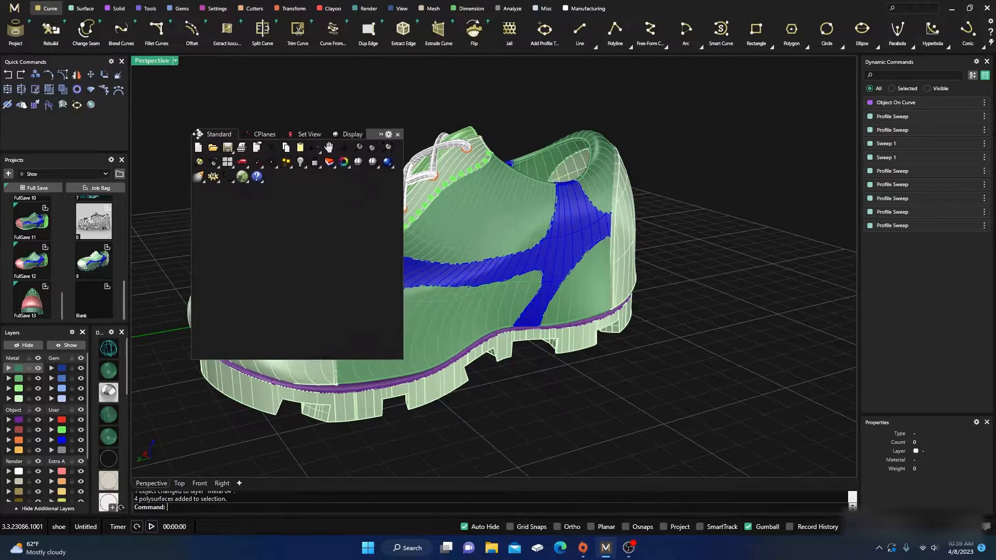
pyautogui.click(397, 135)
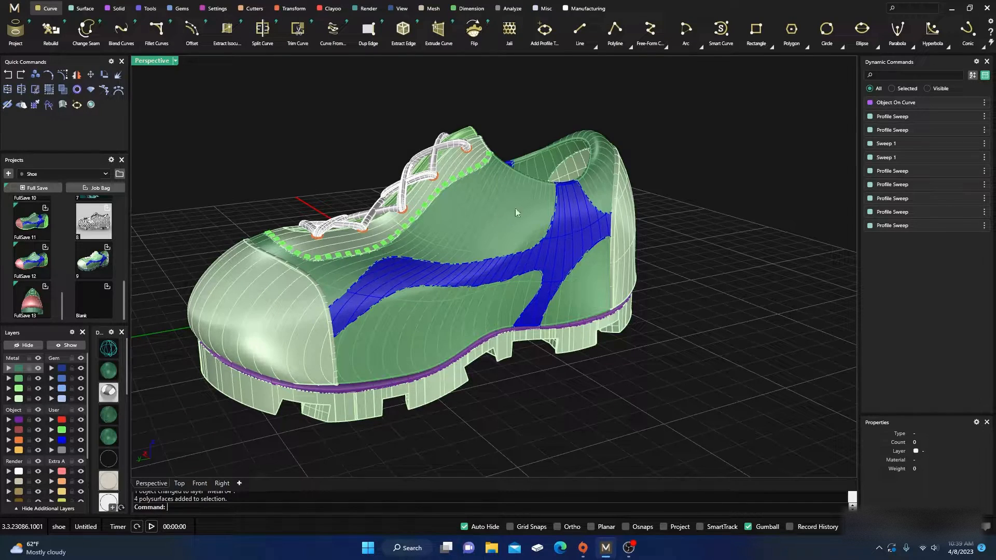
pyautogui.click(986, 62)
pyautogui.click(987, 62)
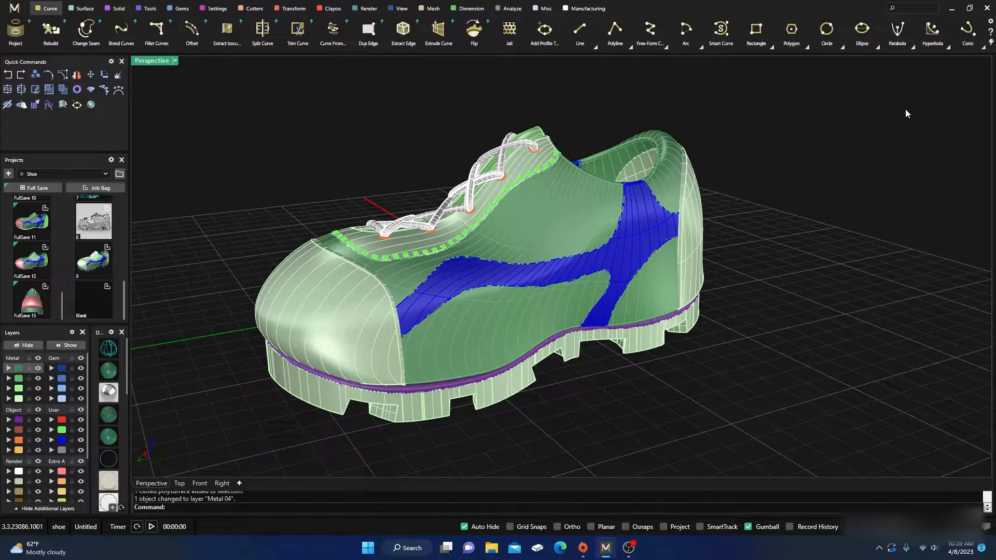
# Step: In Render Studio, show only the document materials in use and delete both Yellow Gold-14k entries and White Gold-14k
pyautogui.click(91, 105)
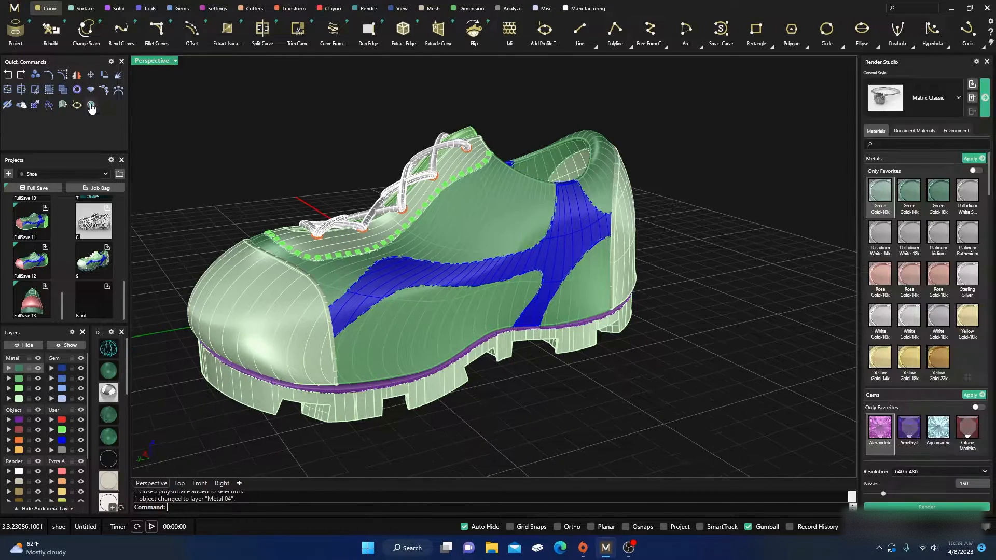
pyautogui.click(915, 132)
pyautogui.click(978, 158)
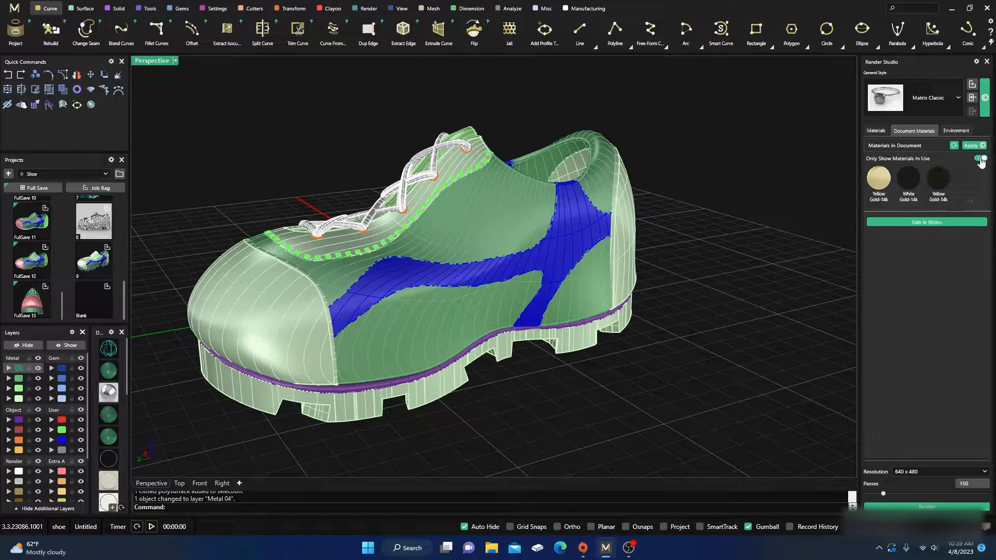
pyautogui.rightClick(943, 187)
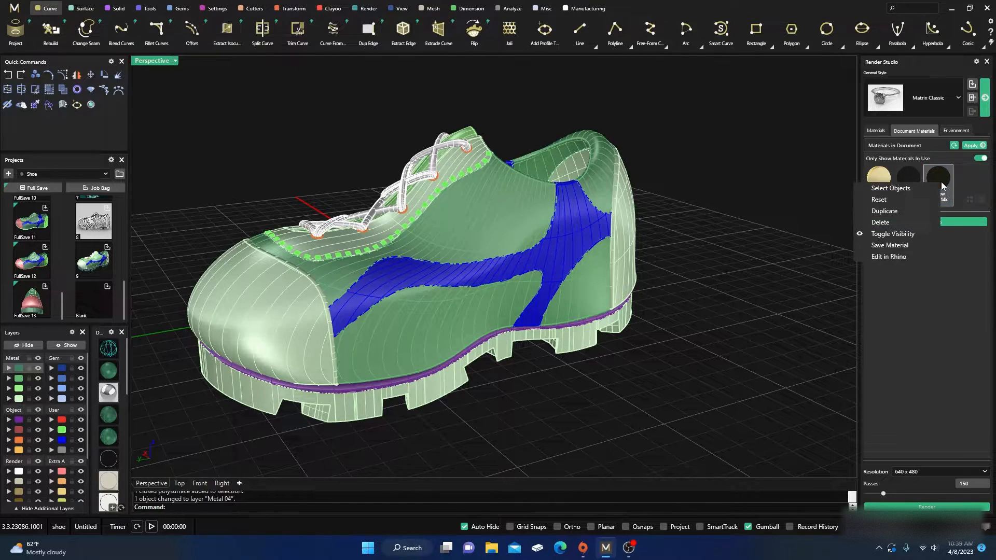
pyautogui.click(886, 222)
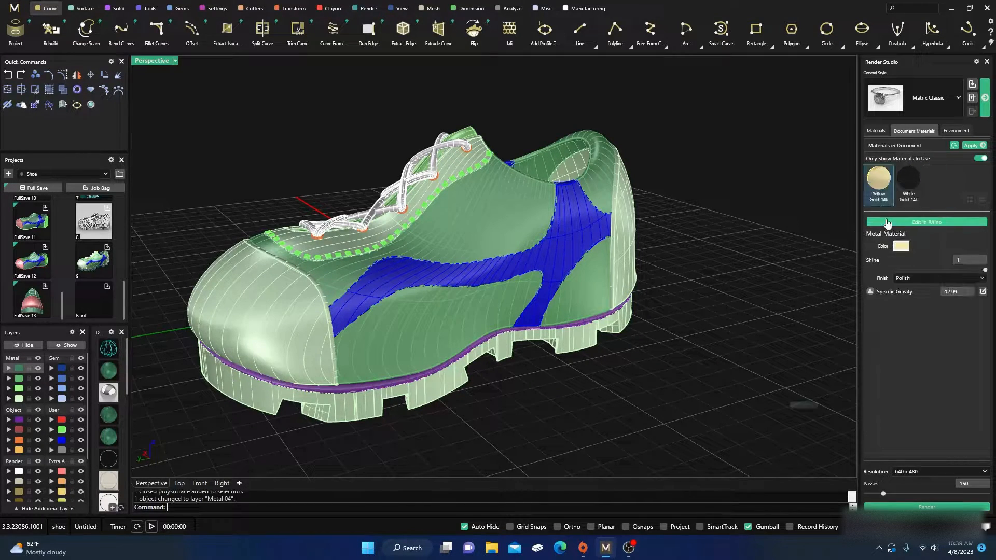
pyautogui.rightClick(907, 181)
pyautogui.click(921, 228)
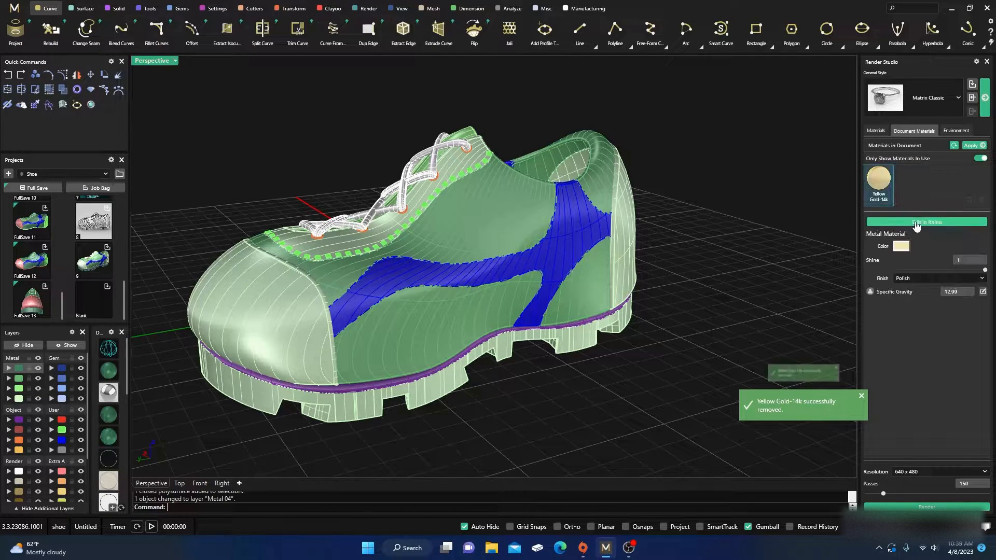
pyautogui.rightClick(887, 189)
pyautogui.click(911, 228)
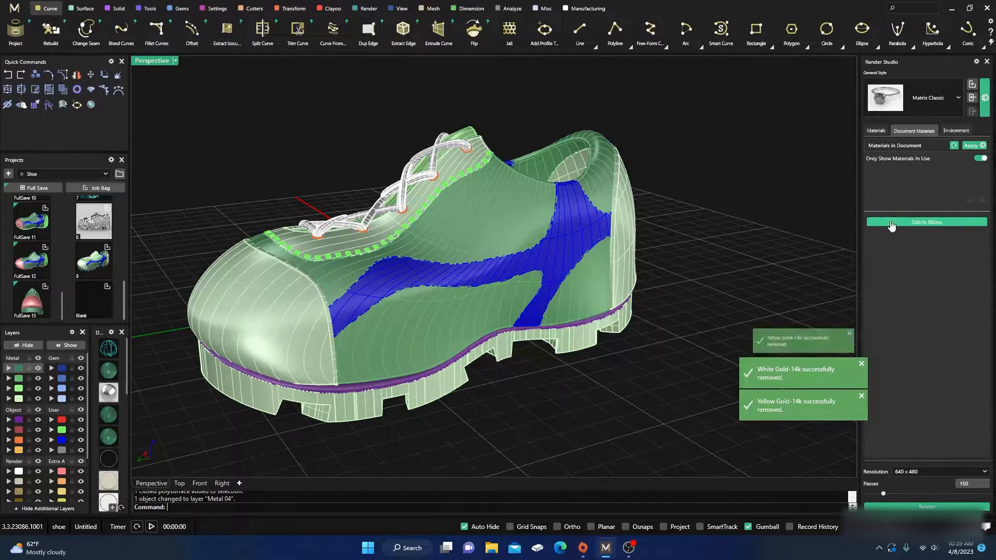
pyautogui.click(986, 62)
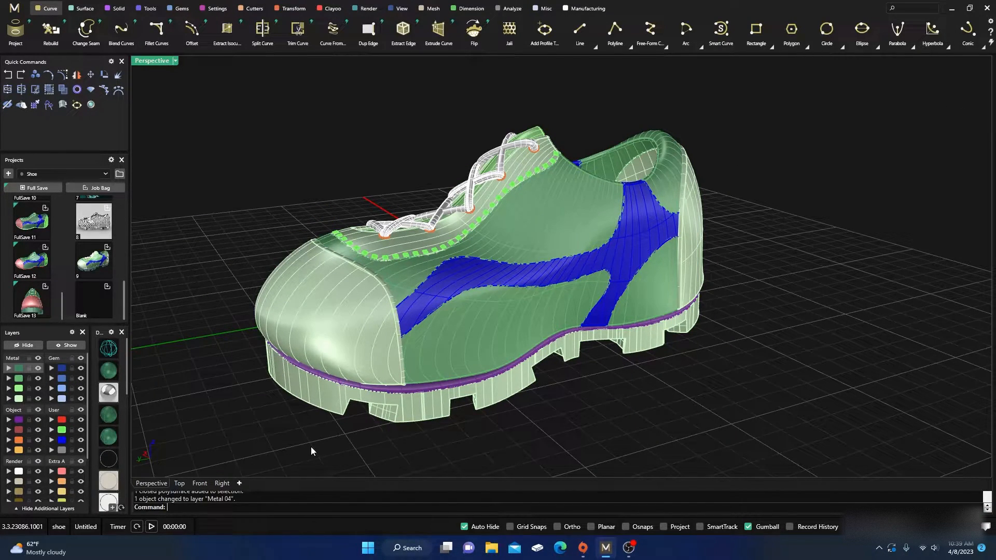
# Step: Turn on the 16-tab Standard Toolbar Group from the default toolbar file and dock it above the Perspective viewport
pyautogui.write('Options')
pyautogui.press('Return')
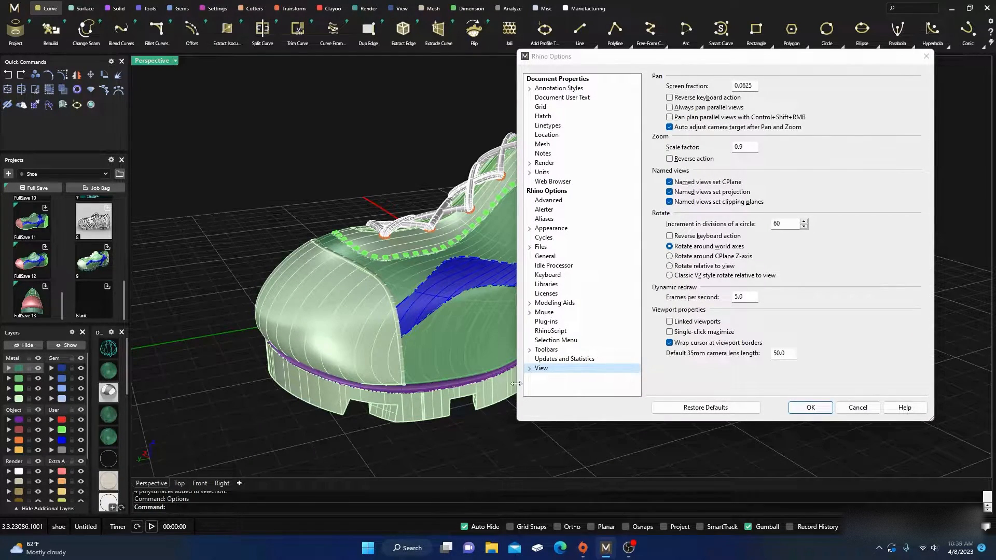
pyautogui.click(547, 351)
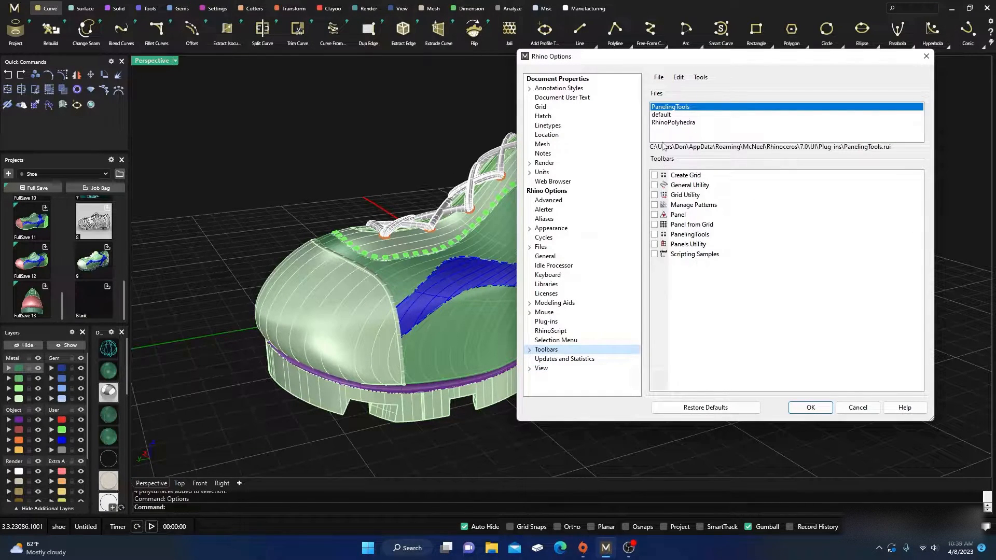
pyautogui.click(665, 115)
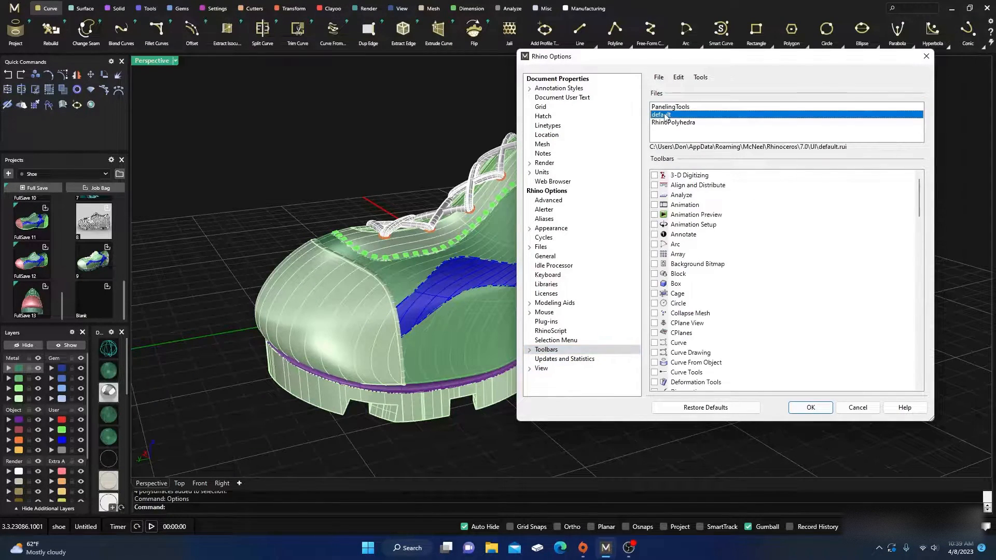
pyautogui.scroll(-20, 692, 236)
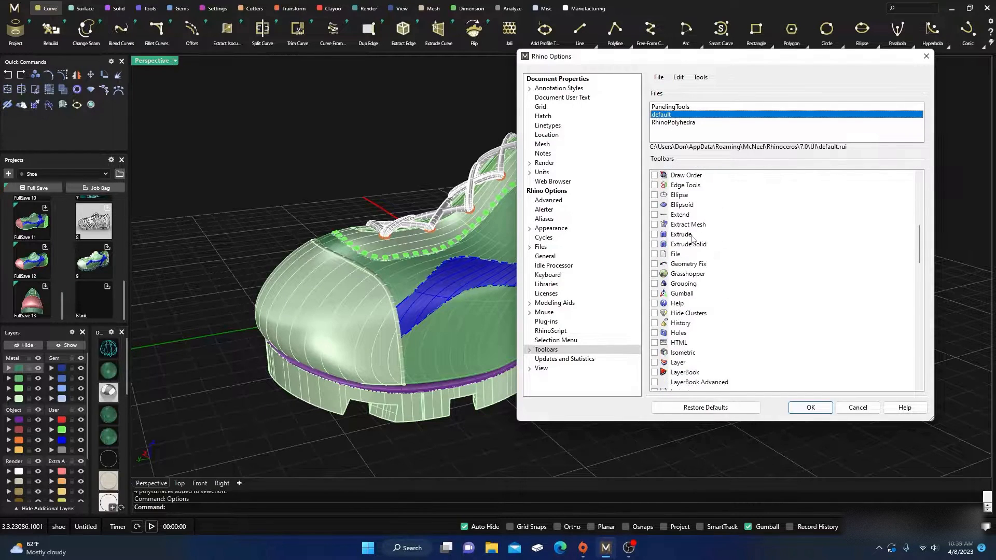
pyautogui.scroll(-9, 691, 238)
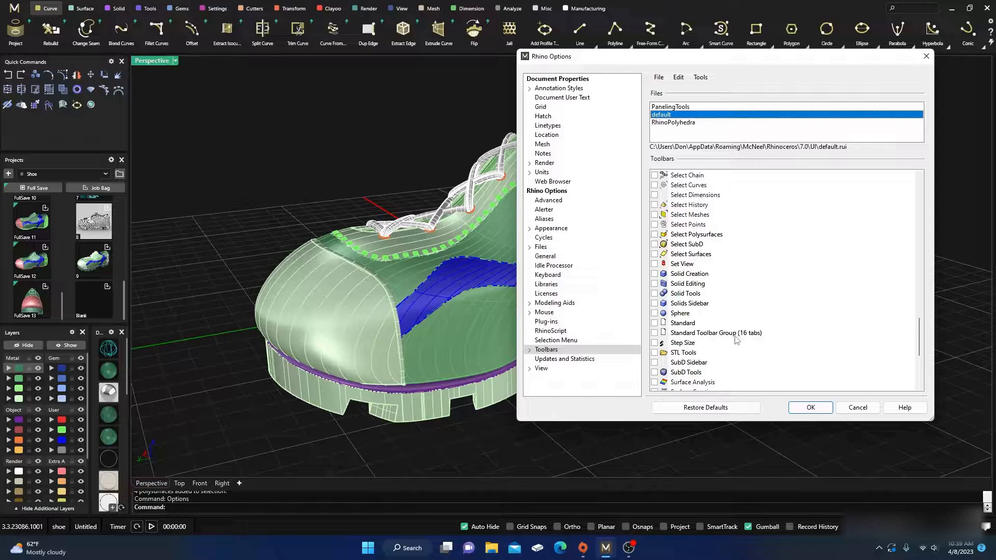
pyautogui.click(654, 332)
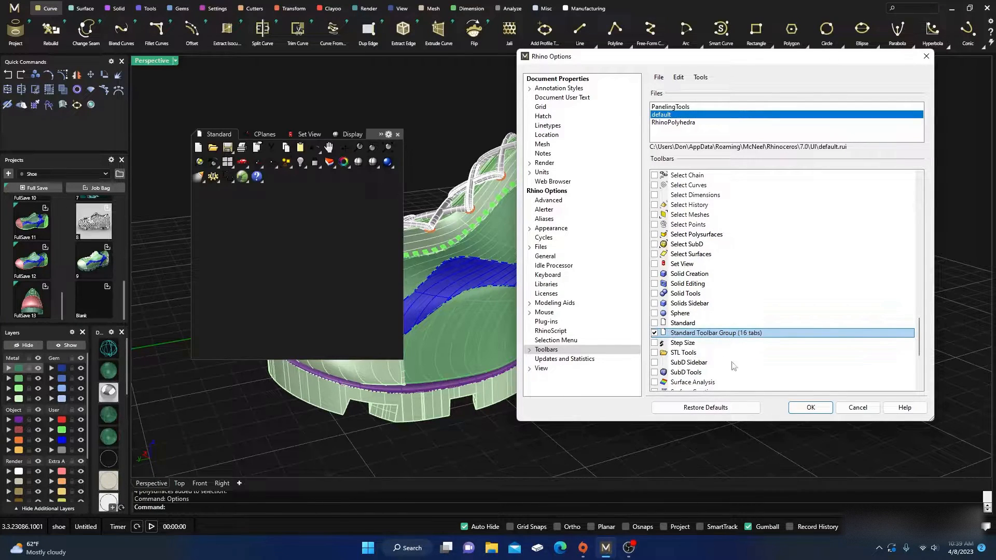
pyautogui.click(810, 408)
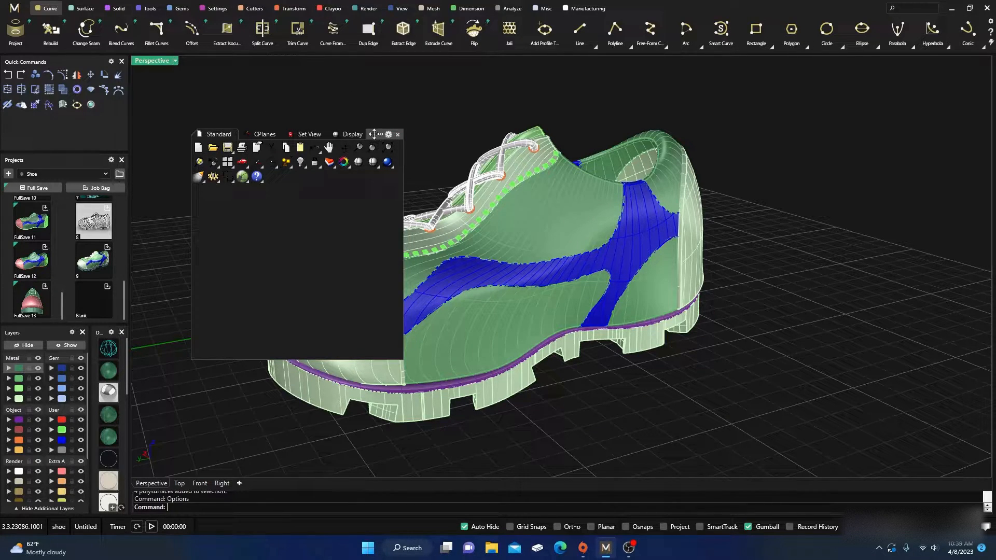
pyautogui.moveTo(370, 134); pyautogui.dragTo(334, 62)
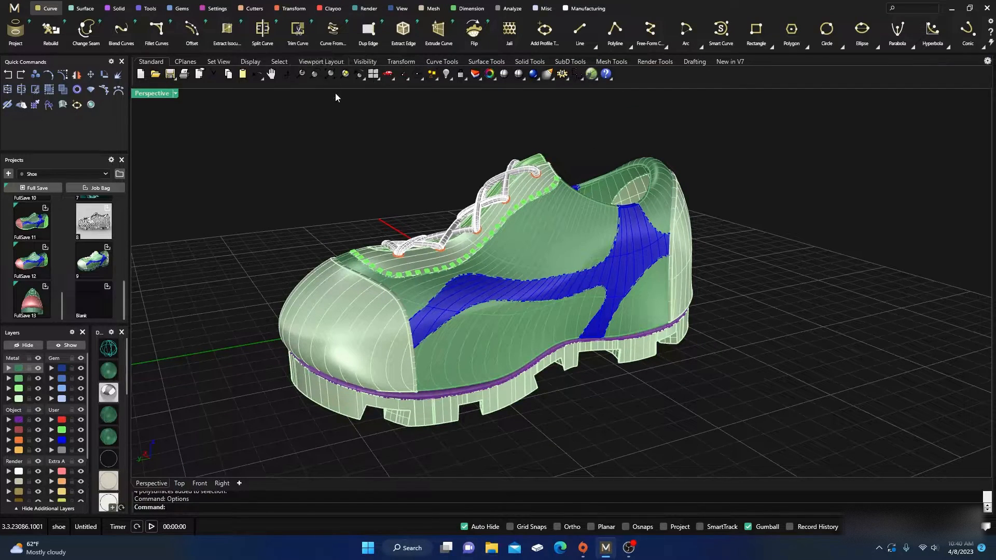
# Step: Open the floating Properties panel group, move it lower, and reorder it so Lights follows Properties and Rendering comes last
pyautogui.click(489, 76)
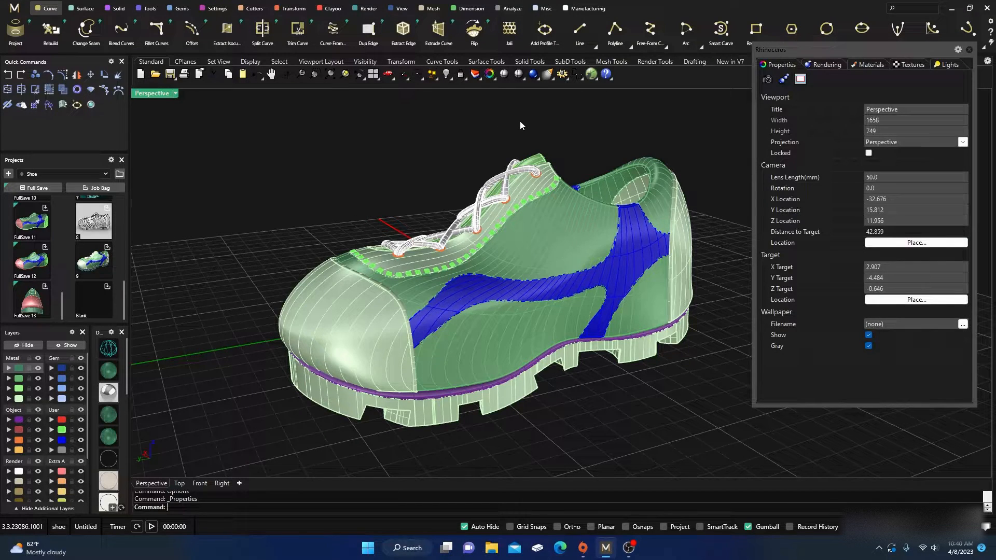
pyautogui.moveTo(823, 52); pyautogui.dragTo(811, 127)
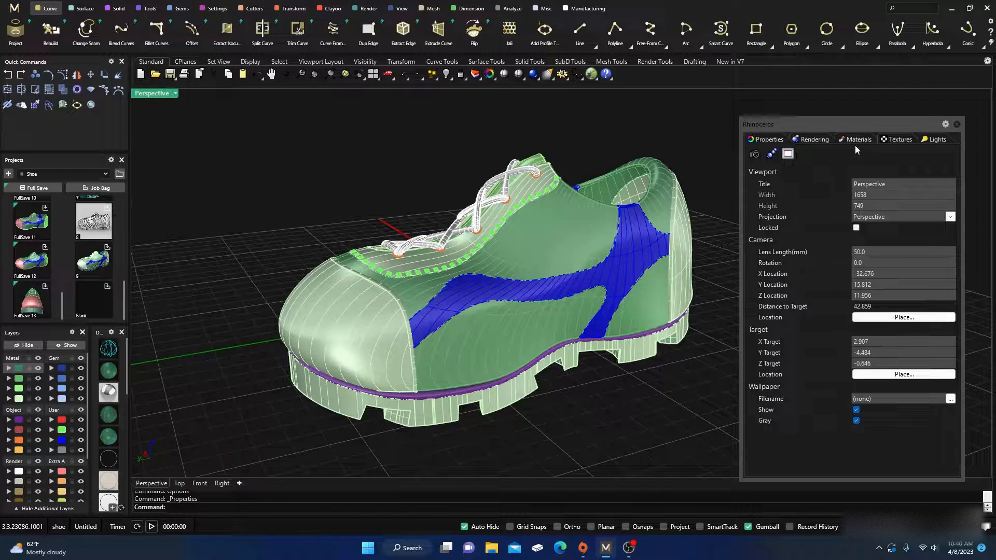
pyautogui.click(900, 140)
pyautogui.moveTo(902, 139)
pyautogui.mouseDown()
pyautogui.moveTo(864, 139)
pyautogui.moveTo(906, 140)
pyautogui.mouseUp()
pyautogui.moveTo(826, 139); pyautogui.dragTo(922, 144)
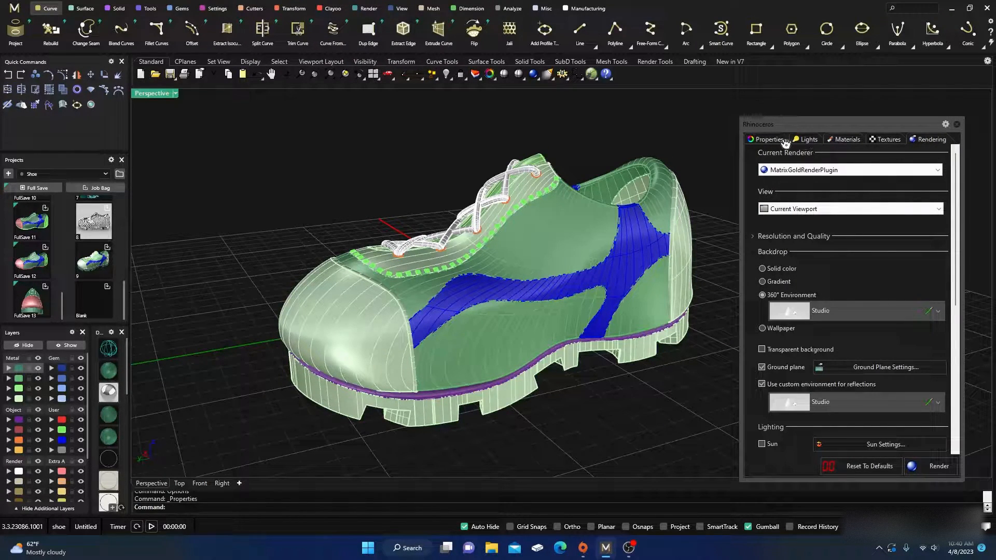
# Step: Detach the Textures panel and close it, restore it to the panel group, and place it before Rendering
pyautogui.click(890, 139)
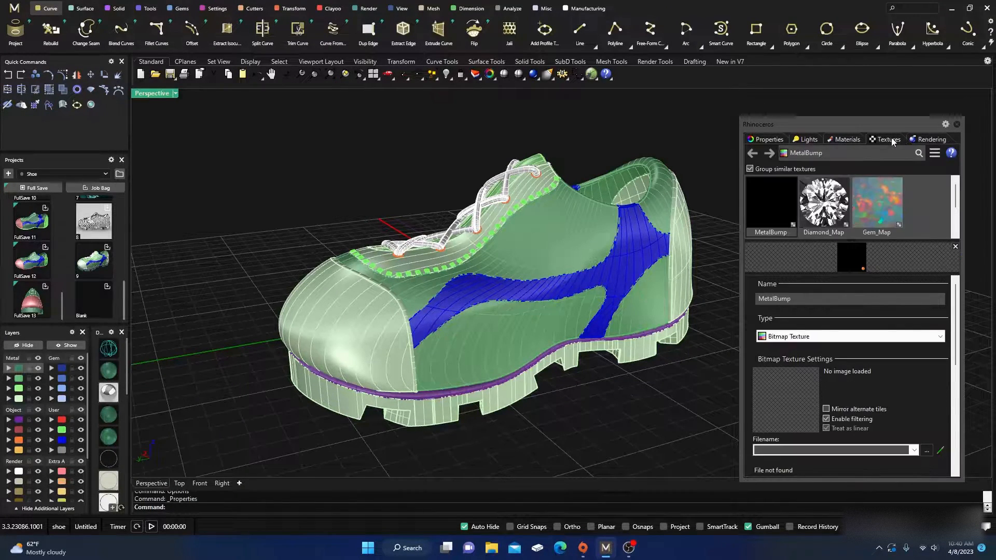
pyautogui.moveTo(887, 140); pyautogui.dragTo(677, 160)
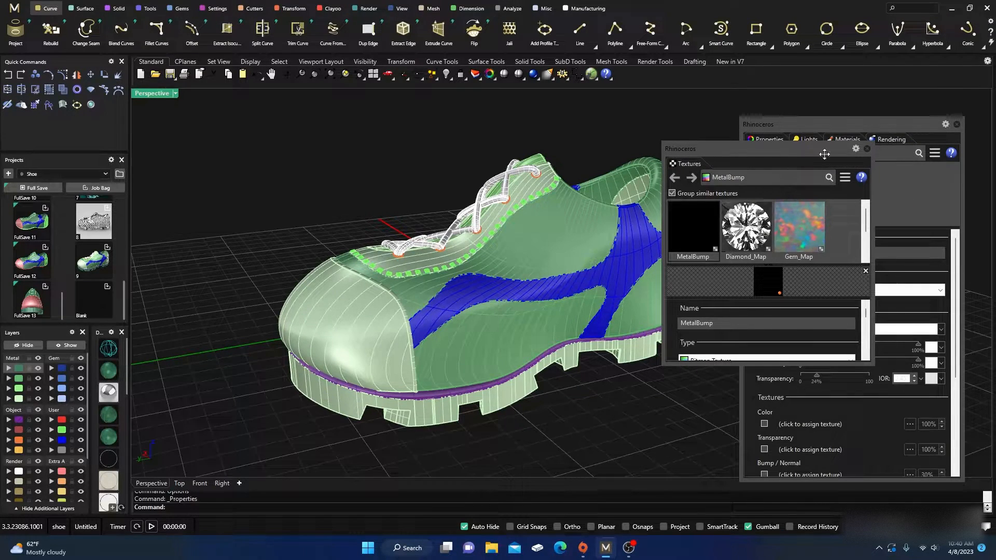
pyautogui.click(867, 148)
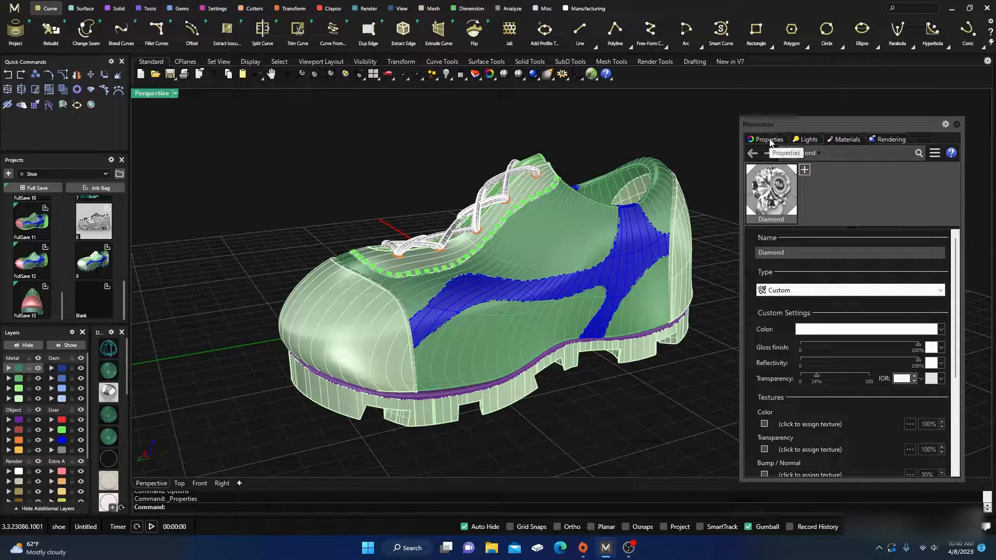
pyautogui.rightClick(835, 139)
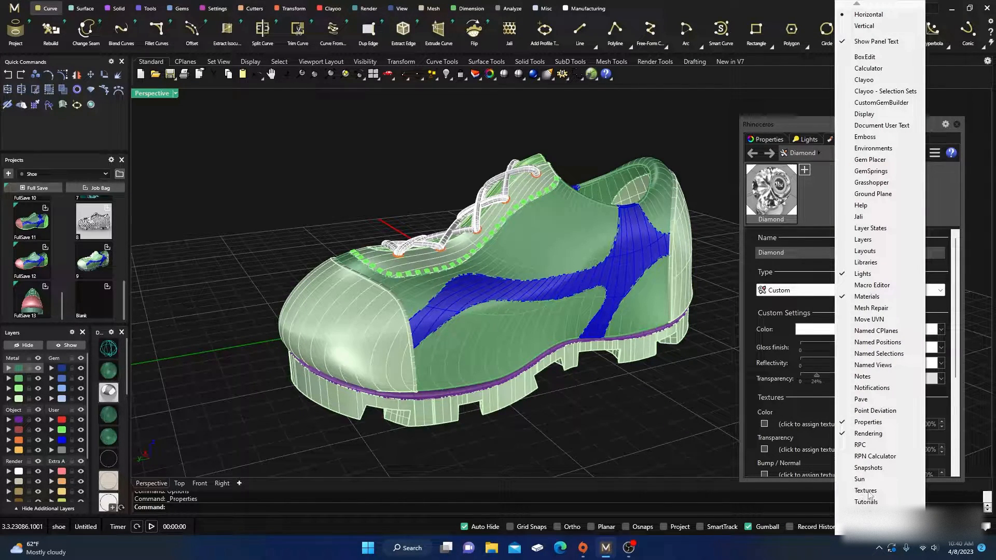
pyautogui.click(865, 490)
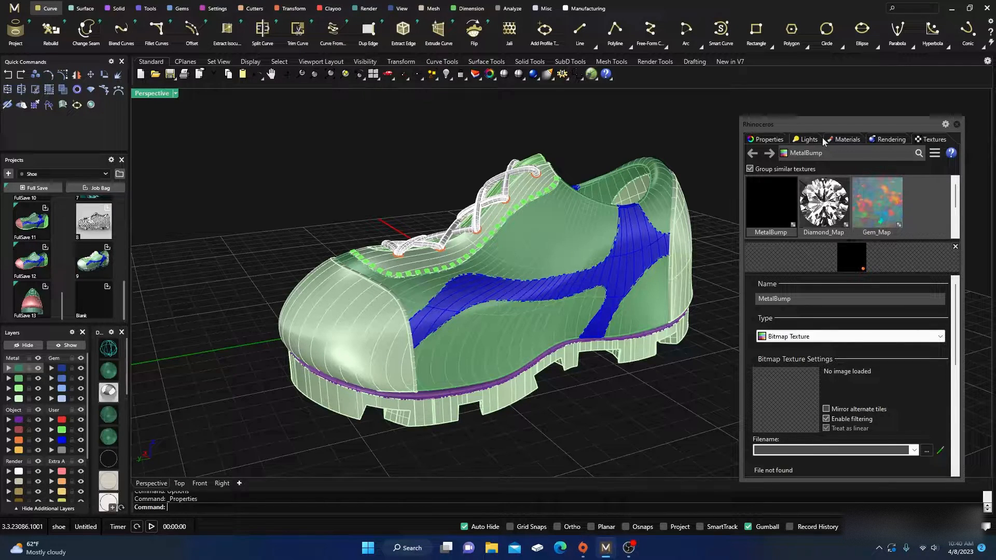
pyautogui.moveTo(923, 138); pyautogui.dragTo(878, 142)
# Step: Detach the Lights panel from the group and close it, and add it back to the group
pyautogui.moveTo(810, 141); pyautogui.dragTo(876, 131)
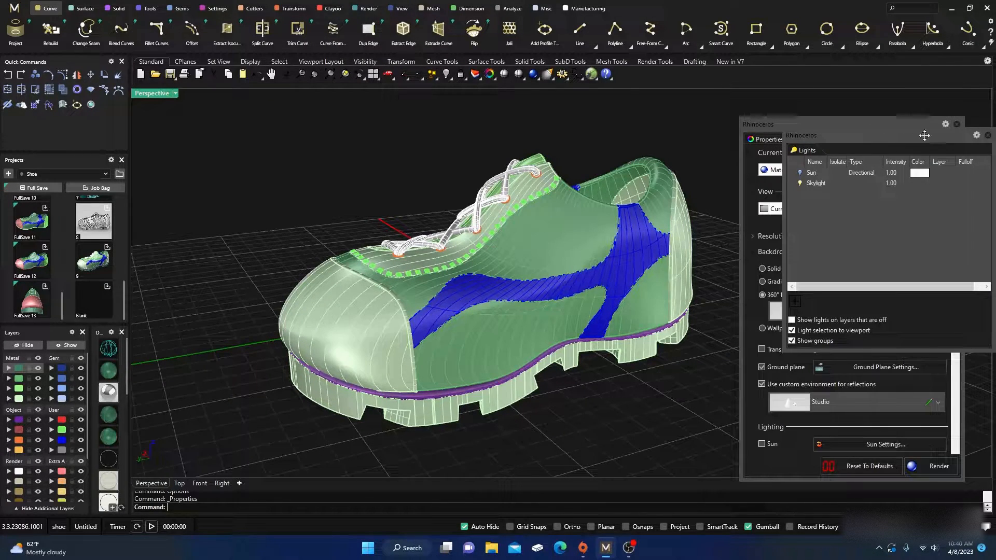
pyautogui.click(988, 135)
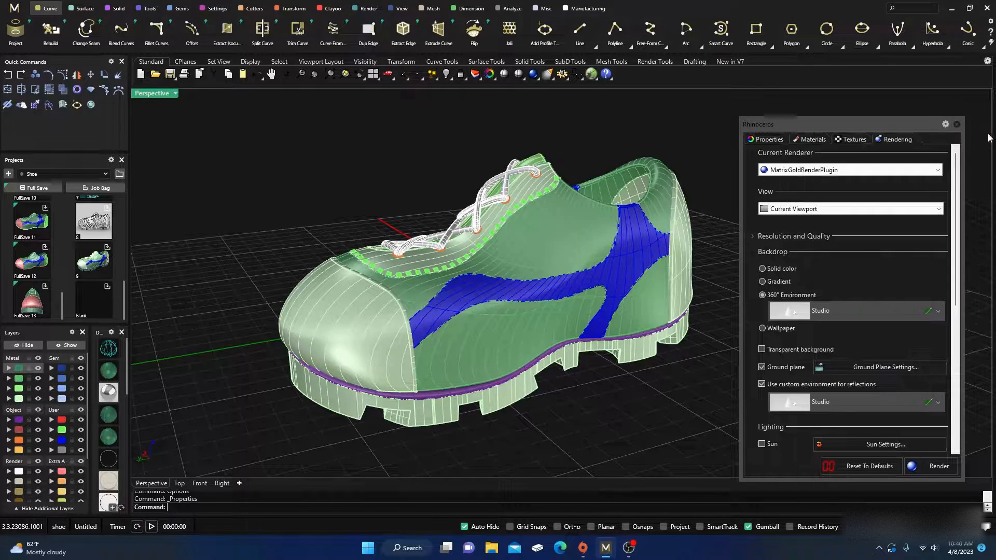
pyautogui.rightClick(883, 139)
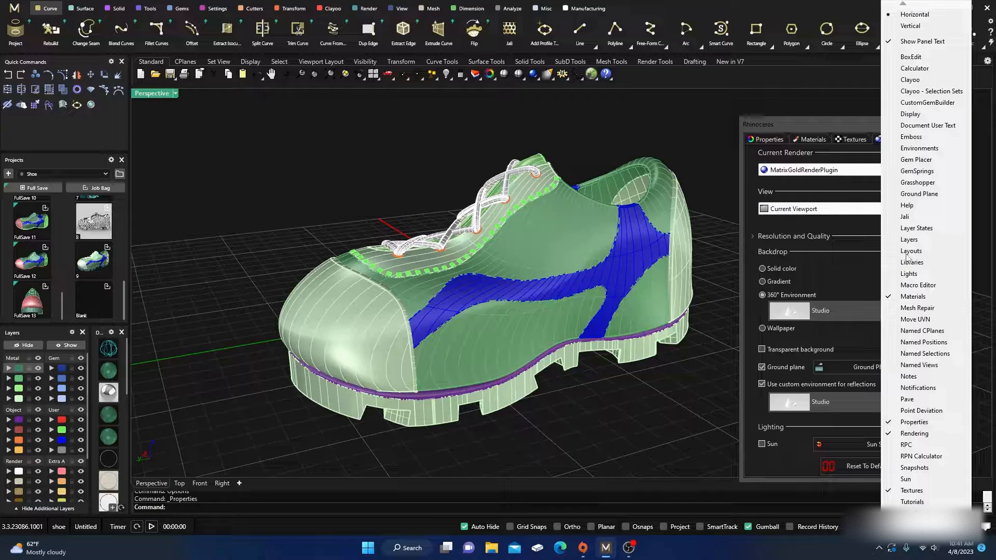
pyautogui.click(908, 274)
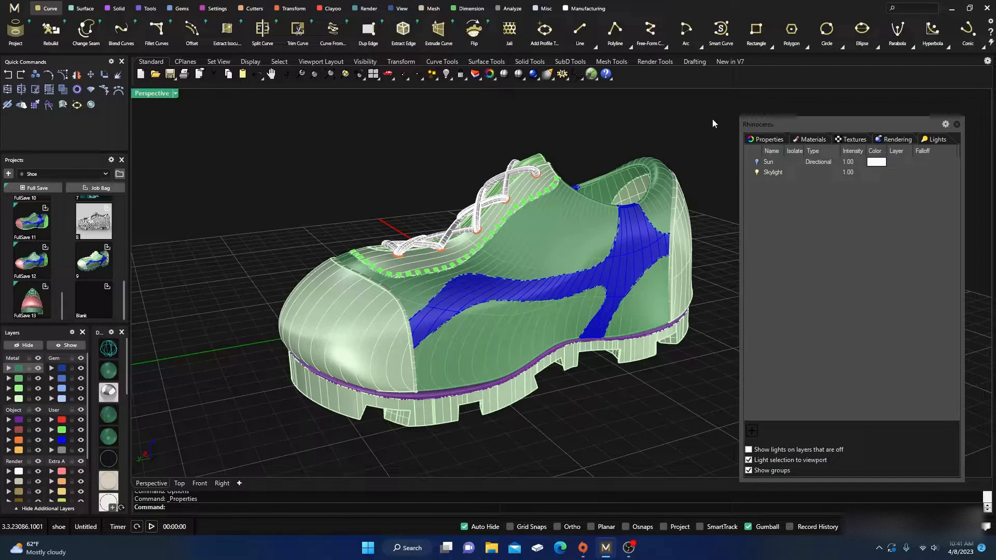
# Step: Display the viewport properties and examine the shoe model from several angles and distances
pyautogui.click(768, 139)
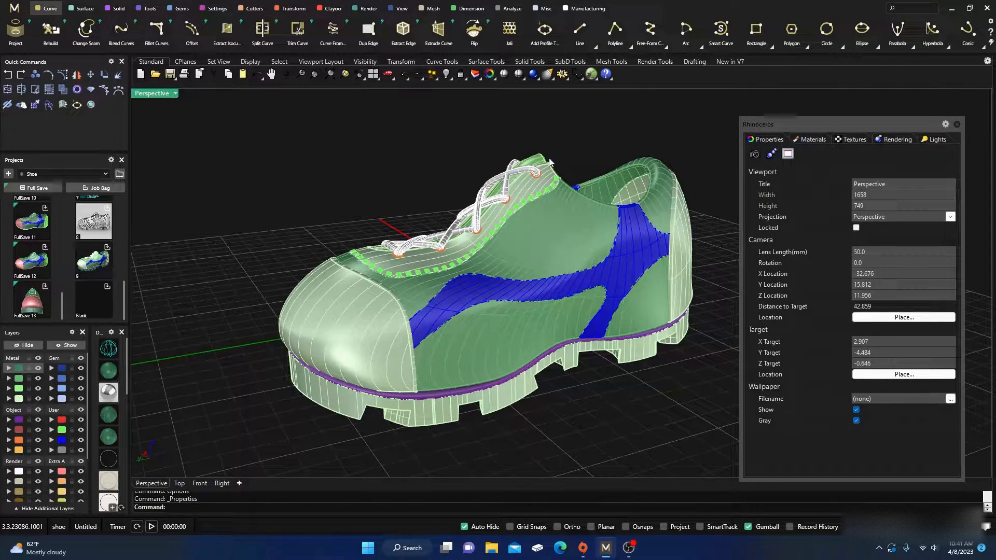
pyautogui.scroll(-2, 323, 191)
pyautogui.moveTo(323, 191); pyautogui.dragTo(312, 218, button='right')
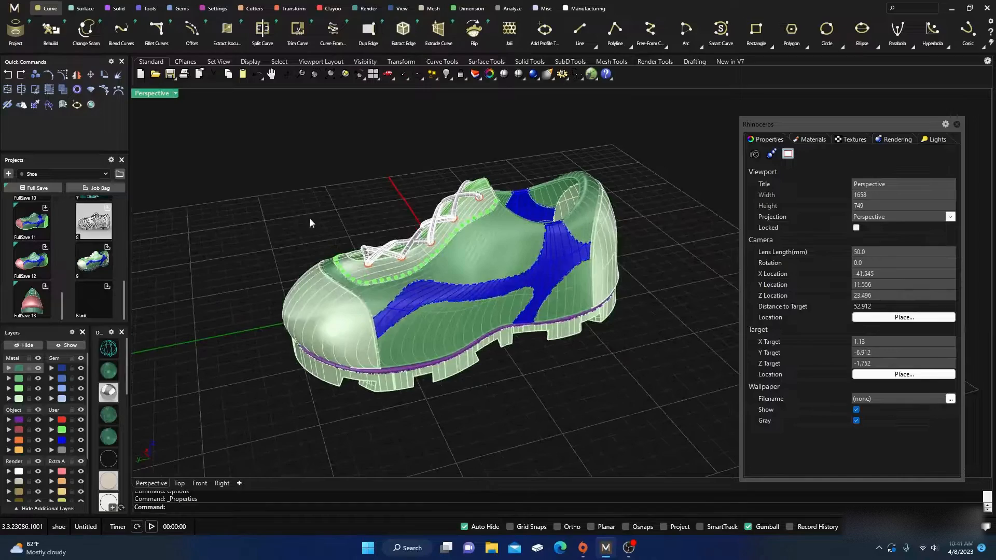
pyautogui.scroll(-2, 306, 221)
pyautogui.scroll(-2, 432, 299)
pyautogui.moveTo(423, 356); pyautogui.dragTo(470, 346, button='right')
pyautogui.scroll(2, 492, 240)
pyautogui.scroll(3, 486, 263)
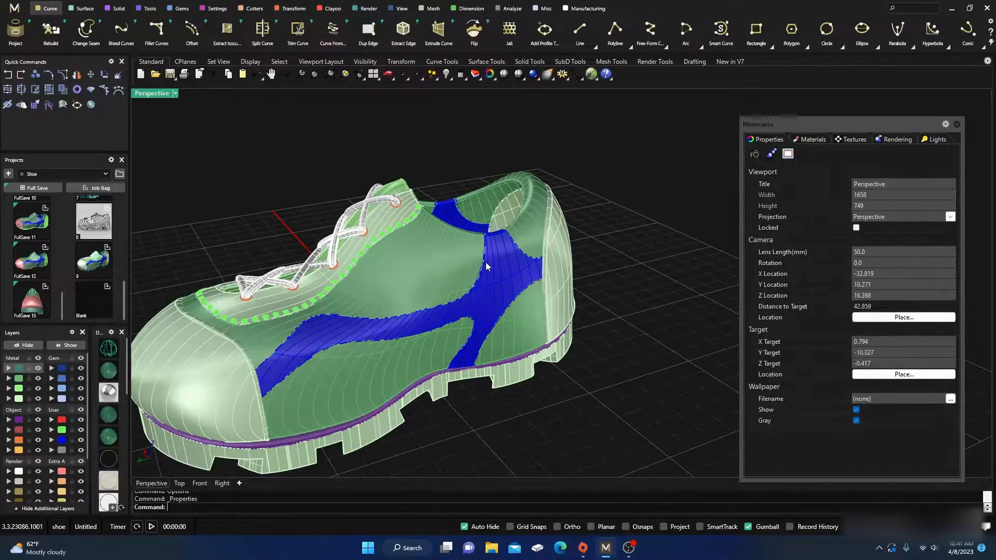
pyautogui.scroll(-1, 495, 311)
pyautogui.moveTo(485, 336); pyautogui.dragTo(504, 317, button='right')
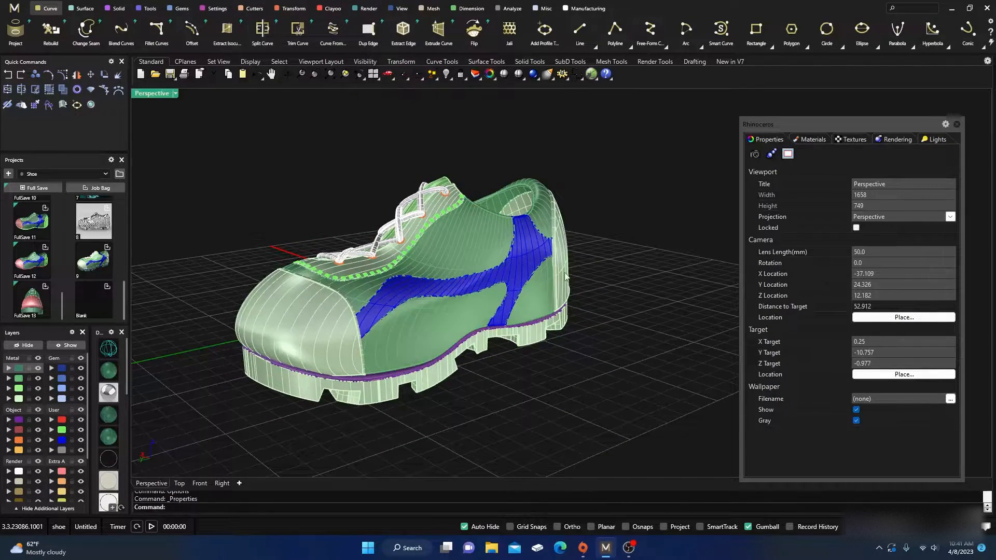
pyautogui.scroll(-2, 567, 277)
pyautogui.scroll(2, 471, 290)
pyautogui.moveTo(472, 293); pyautogui.dragTo(509, 363, button='right')
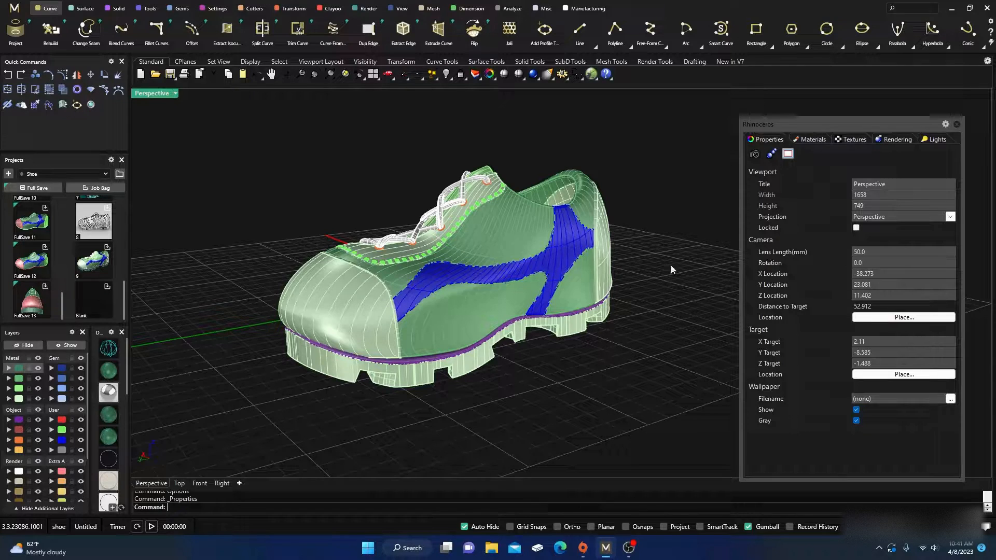
# Step: Create a new Physically Based material and show its detailed Base Color / Metallic / Roughness settings
pyautogui.click(812, 140)
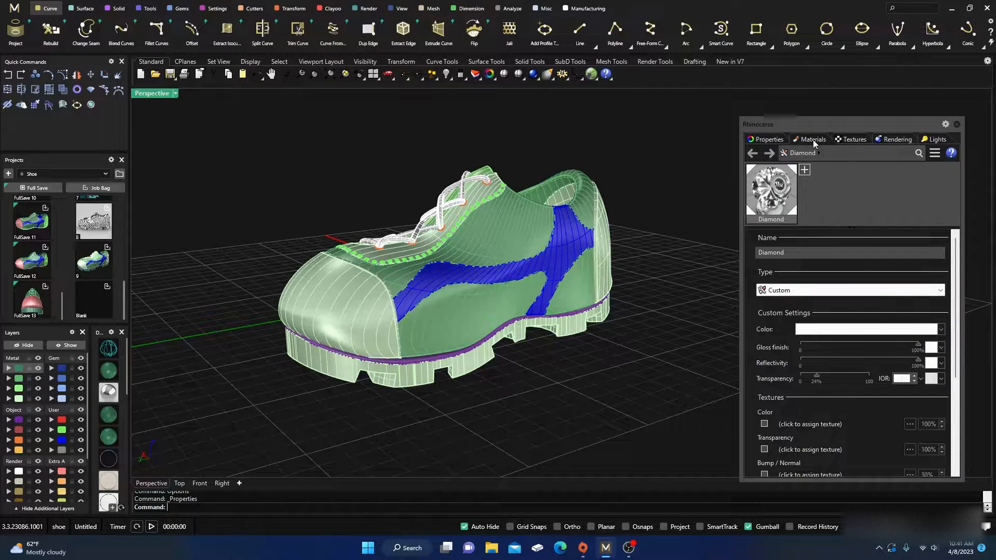
pyautogui.click(804, 171)
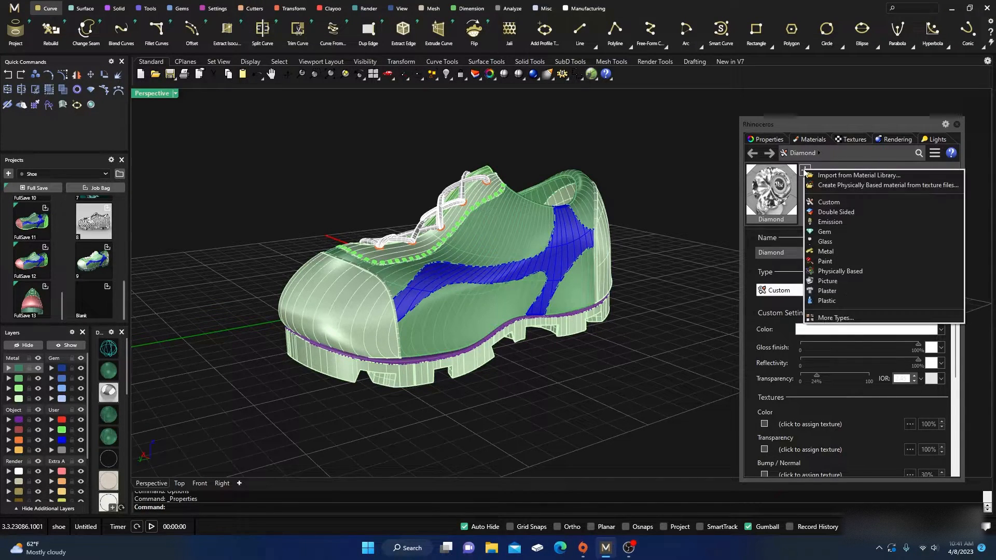
pyautogui.click(833, 271)
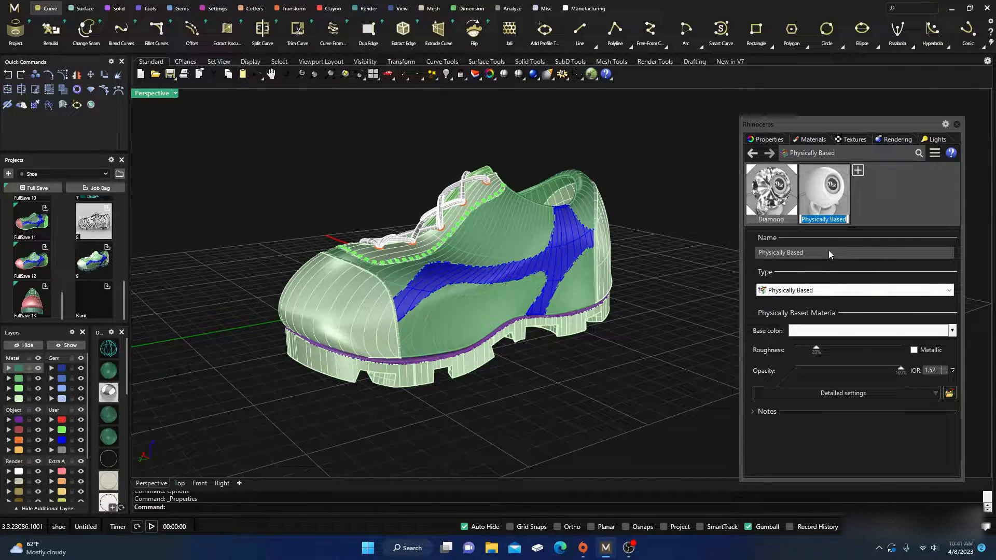
pyautogui.click(838, 394)
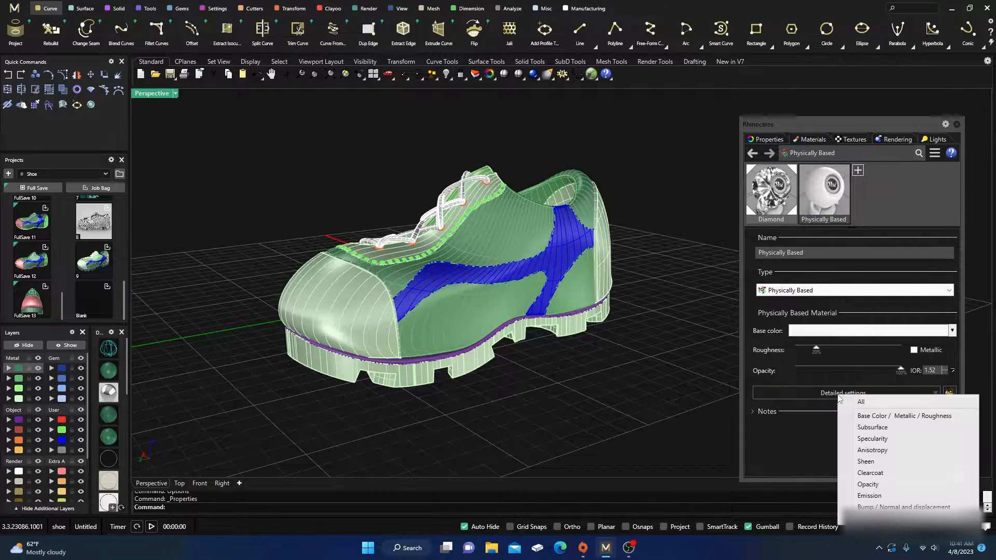
pyautogui.click(862, 416)
pyautogui.scroll(-1, 826, 326)
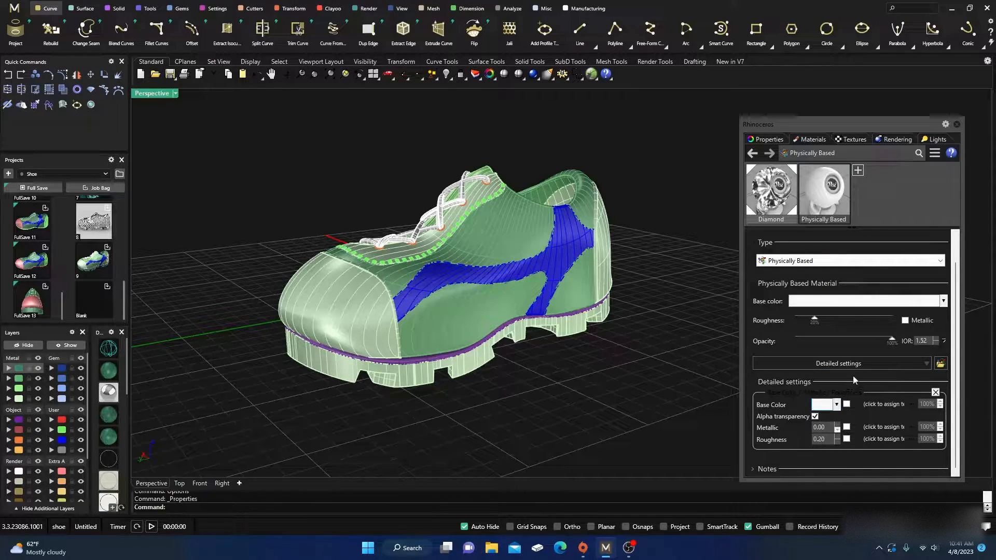
# Step: Assign a 2D Checker Texture to the Base Color of the Physically Based material
pyautogui.click(872, 403)
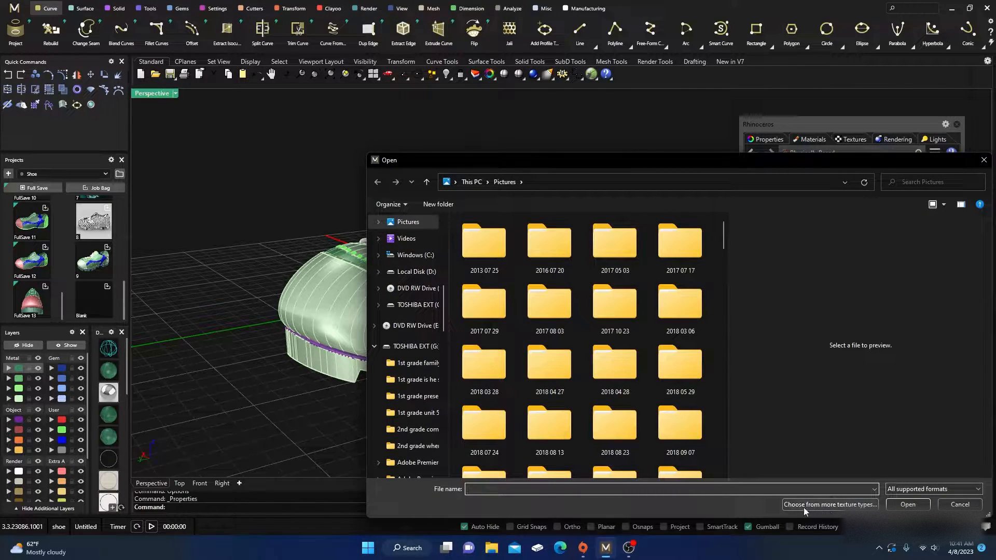
pyautogui.click(831, 505)
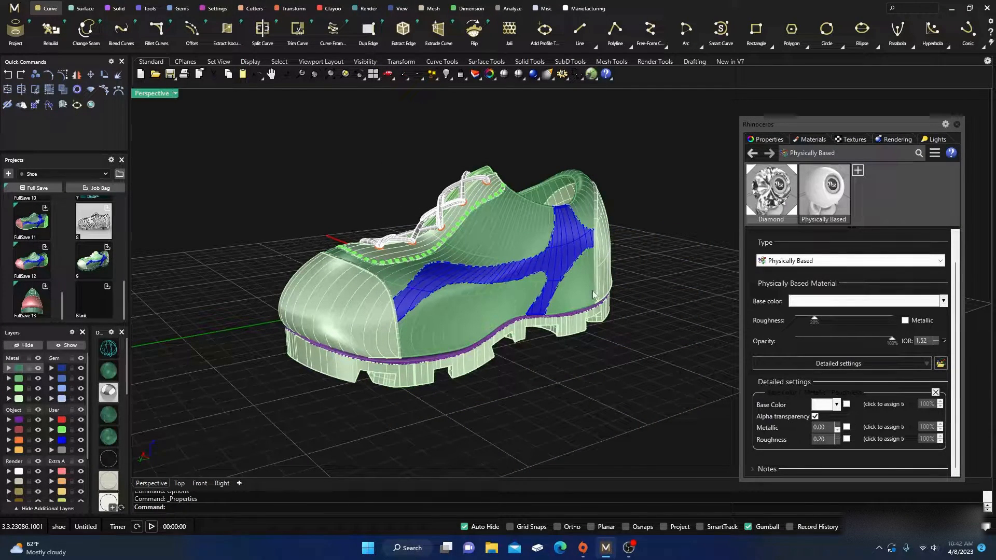
pyautogui.click(876, 404)
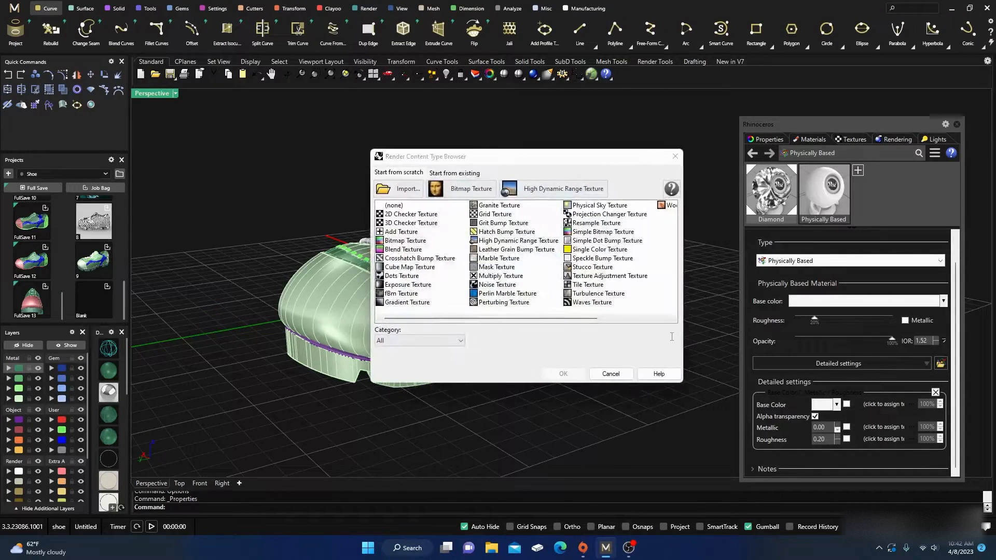
pyautogui.click(392, 215)
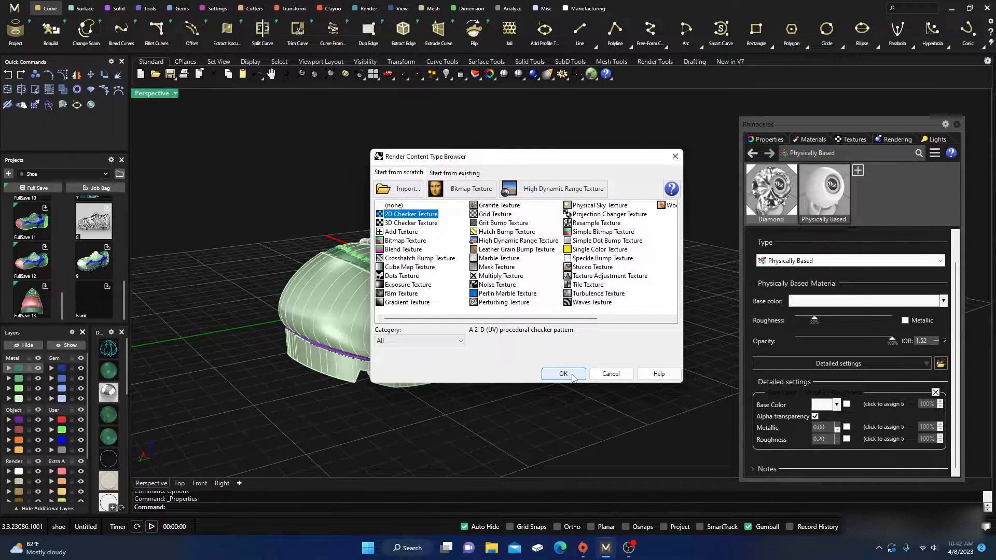
pyautogui.click(563, 373)
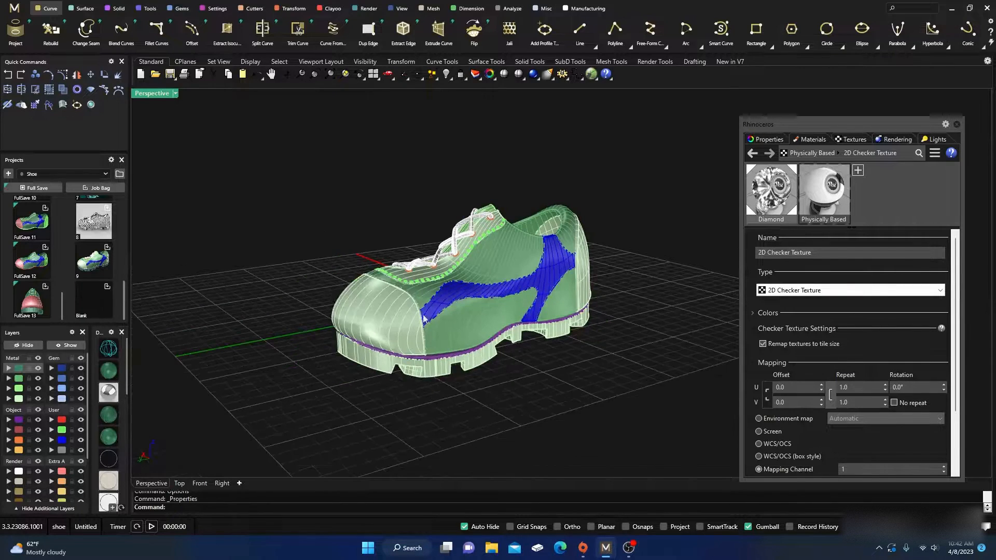
# Step: Select the whole shoe and assign the Physically Based material to it
pyautogui.scroll(5, 469, 373)
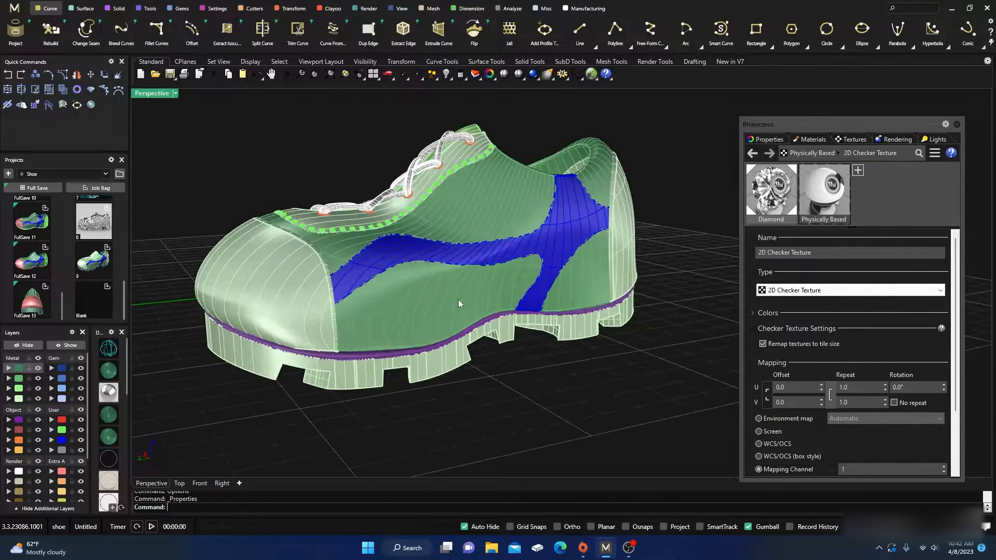
pyautogui.scroll(-2, 459, 303)
pyautogui.moveTo(212, 111); pyautogui.dragTo(644, 434)
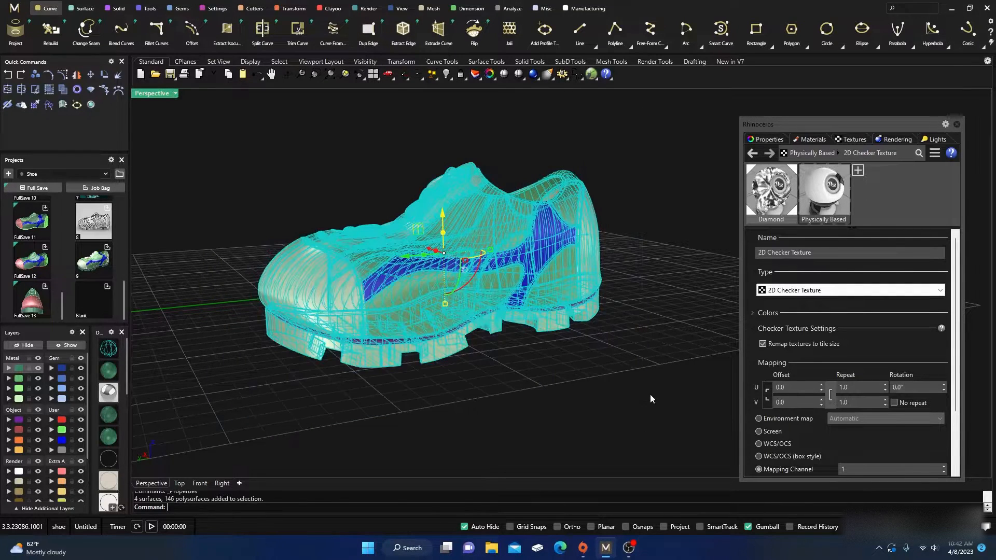
pyautogui.rightClick(818, 195)
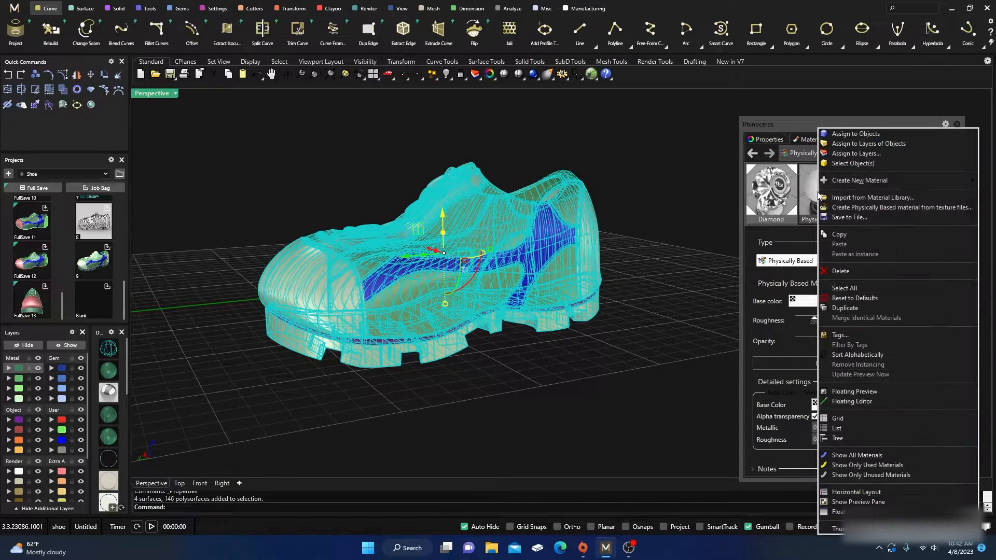
pyautogui.click(843, 136)
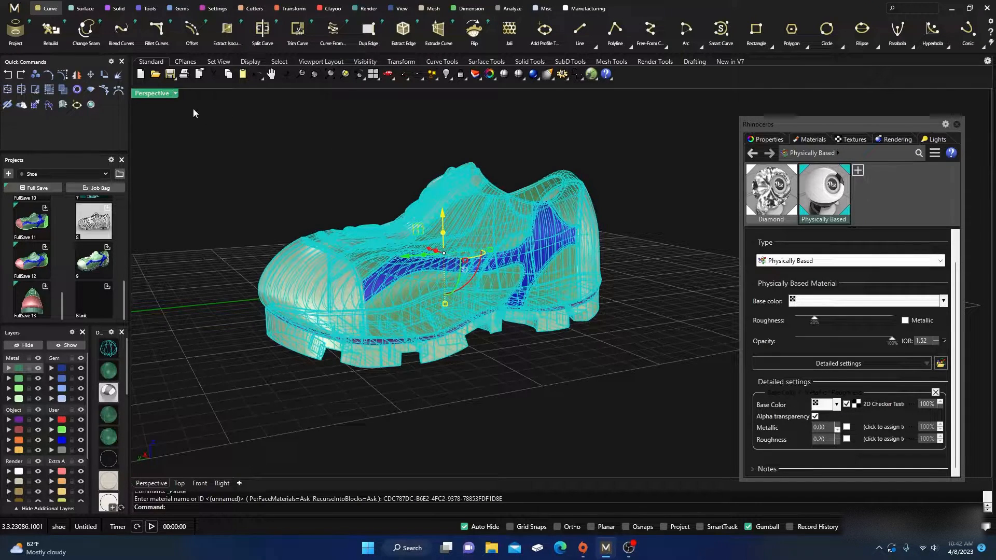
# Step: Set the Perspective viewport's display mode to Rendered
pyautogui.click(175, 94)
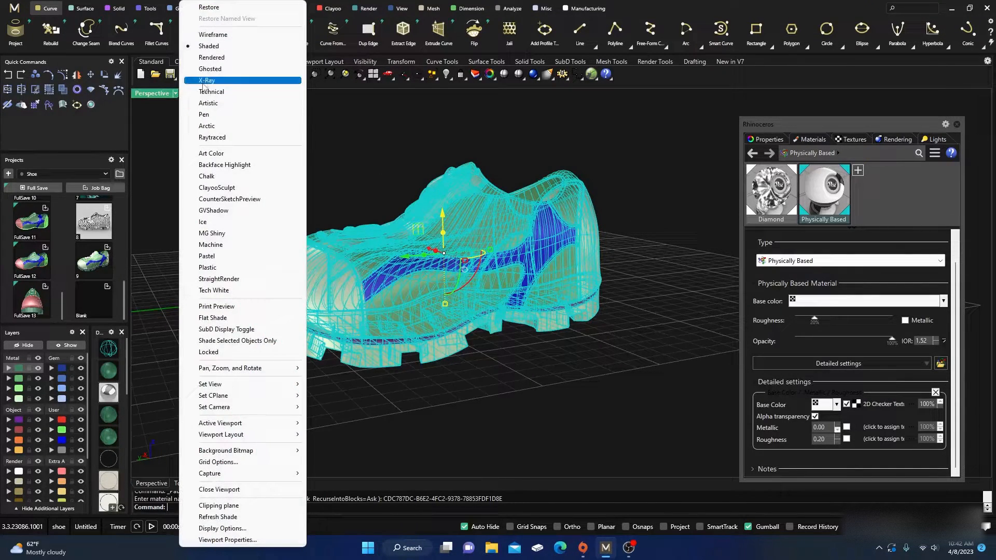
pyautogui.click(210, 57)
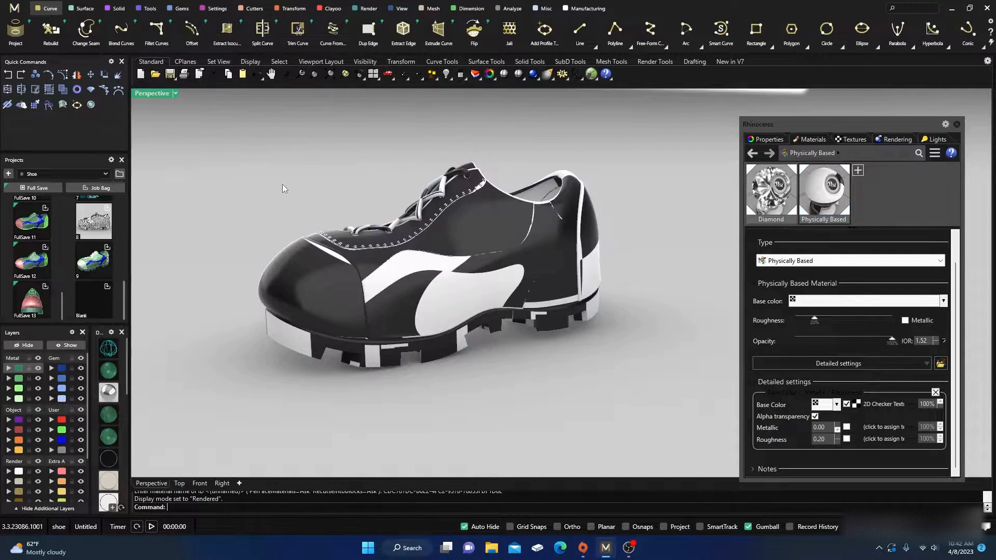
pyautogui.scroll(-5, 301, 192)
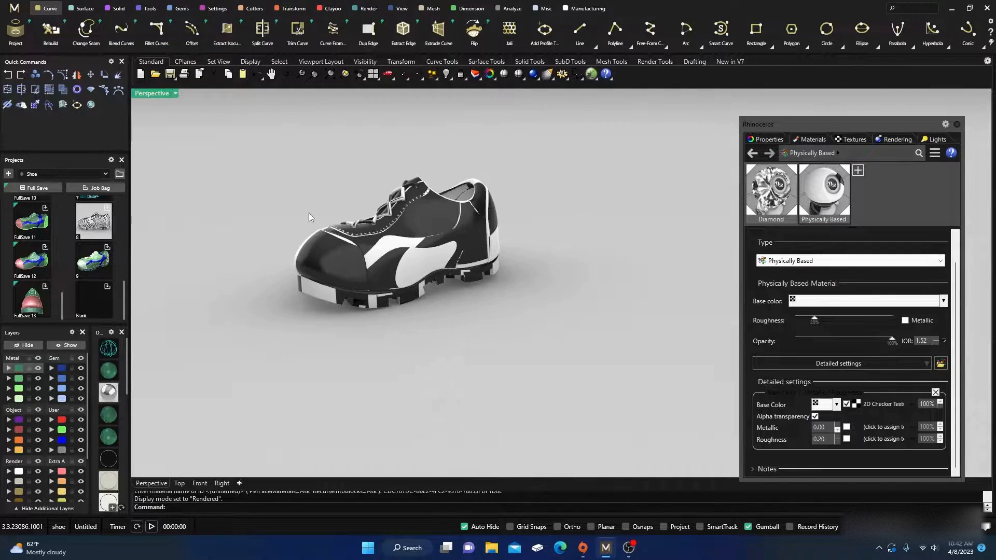
pyautogui.scroll(5, 365, 234)
pyautogui.scroll(3, 492, 318)
pyautogui.scroll(-8, 493, 317)
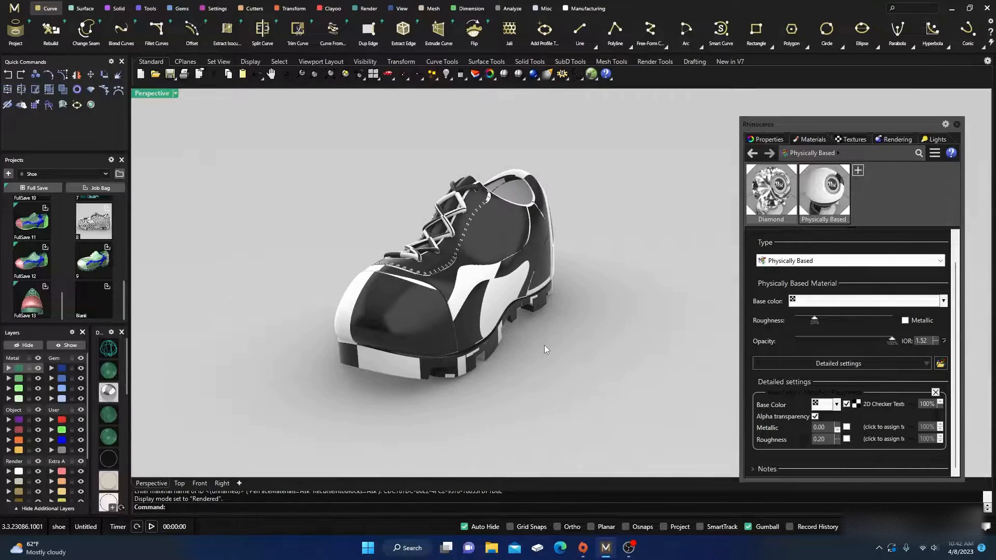
# Step: Examine the checker material on the rendered shoe from several angles and distances
pyautogui.moveTo(552, 350); pyautogui.dragTo(480, 290, button='right')
pyautogui.scroll(4, 496, 324)
pyautogui.scroll(-1, 476, 310)
pyautogui.scroll(3, 477, 280)
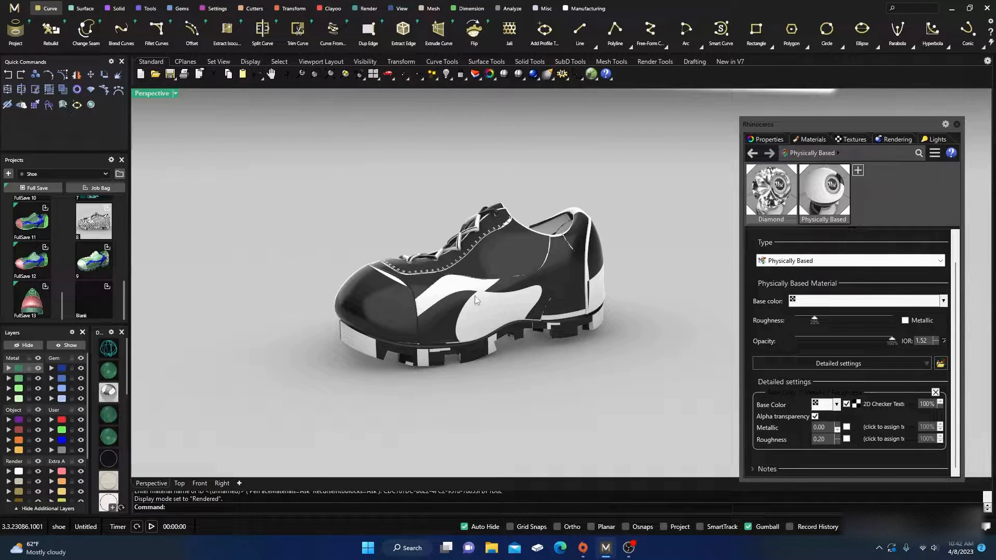
pyautogui.scroll(-1, 481, 320)
pyautogui.moveTo(514, 410); pyautogui.dragTo(514, 402, button='right')
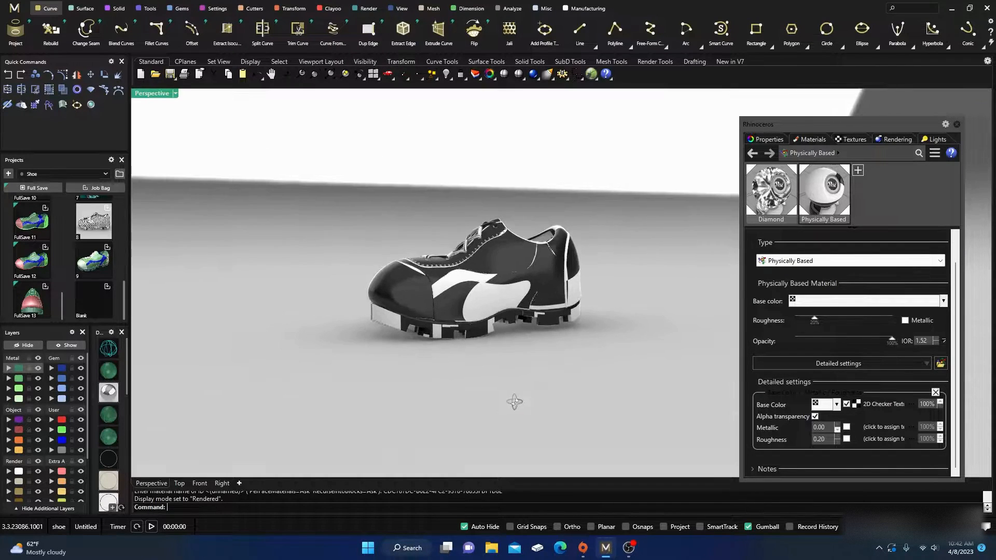
pyautogui.scroll(4, 540, 262)
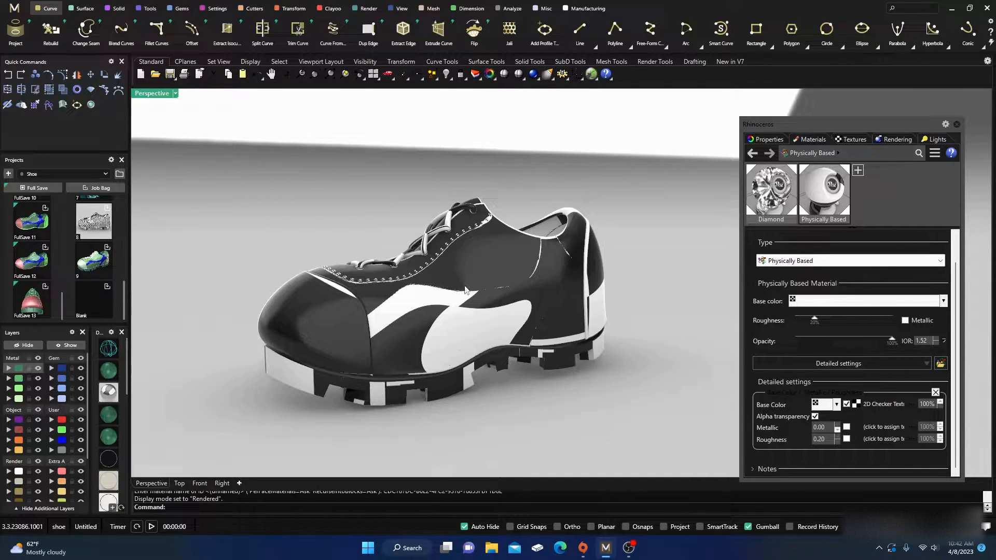
pyautogui.scroll(-1, 465, 289)
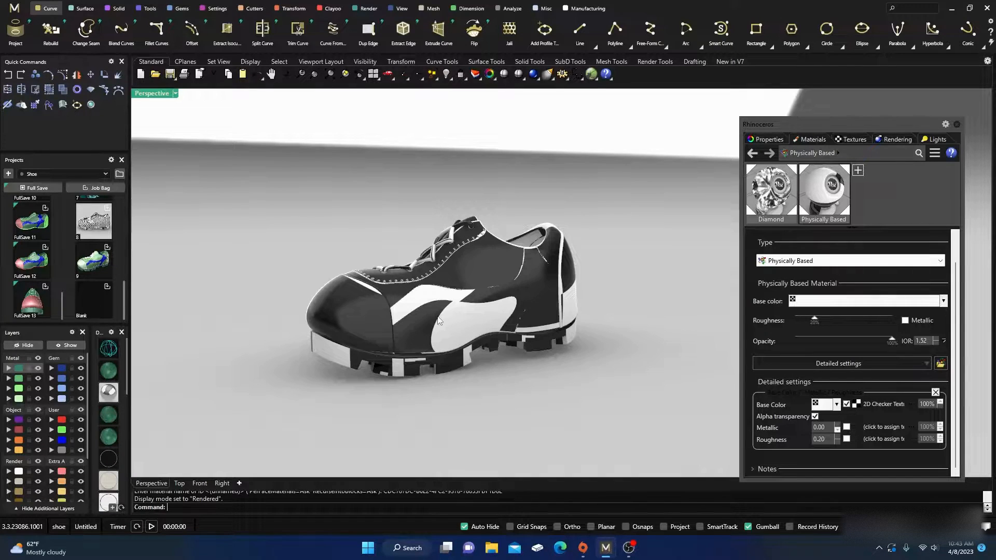
pyautogui.scroll(1, 438, 320)
pyautogui.scroll(-1, 438, 319)
# Step: Select the objects on the Metal 02 layer and set their texture mapping's locked UVW repeat to 80
pyautogui.doubleClick(18, 369)
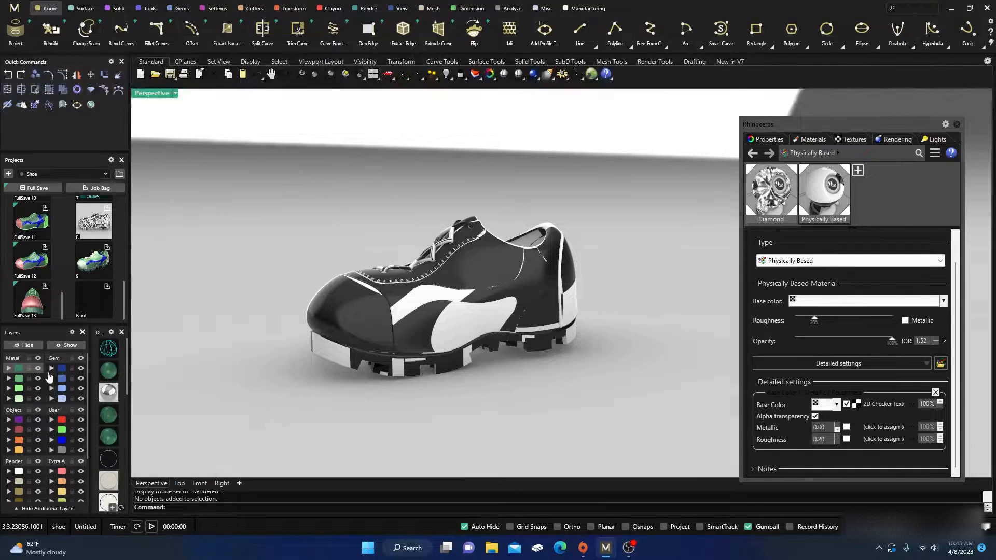
pyautogui.doubleClick(20, 370)
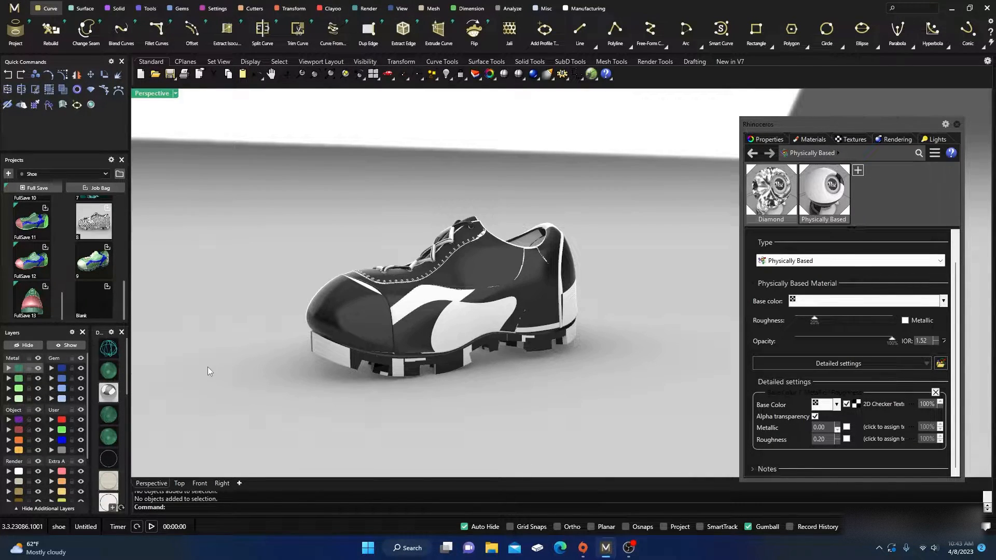
pyautogui.doubleClick(19, 380)
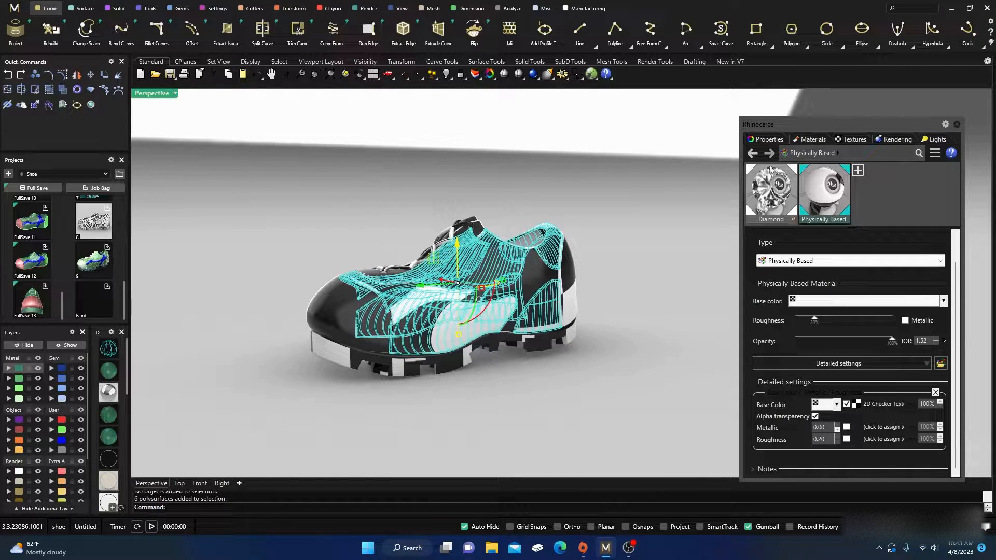
pyautogui.click(770, 140)
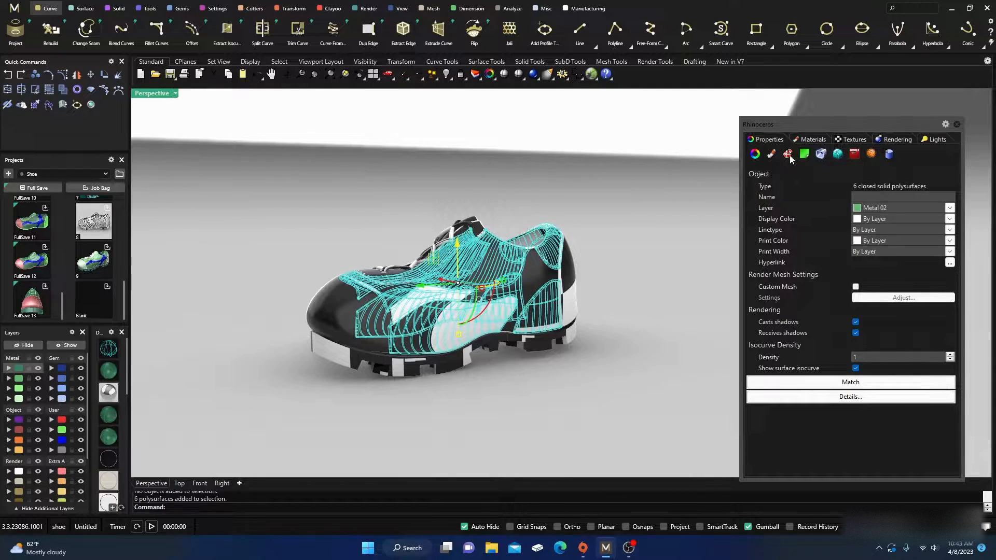
pyautogui.click(787, 155)
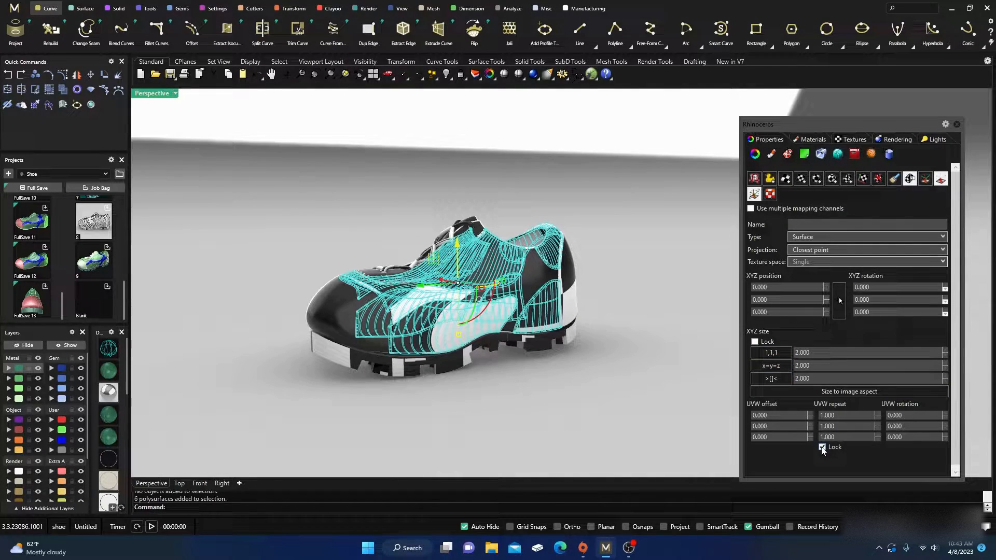
pyautogui.click(826, 415)
pyautogui.write('80')
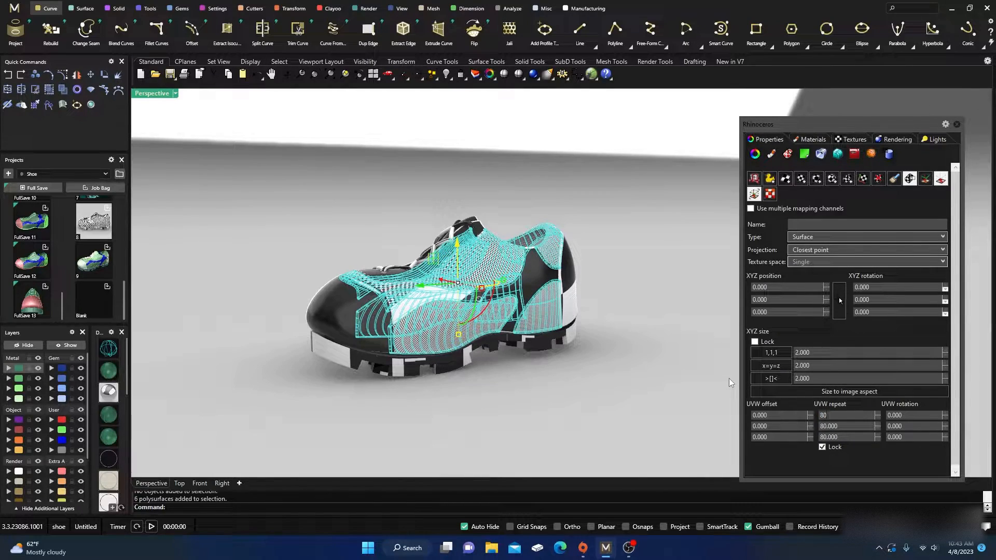
# Step: Examine the checker pattern on the upper's pieces, deselect them and inspect the lower side panel on its own
pyautogui.scroll(5, 487, 322)
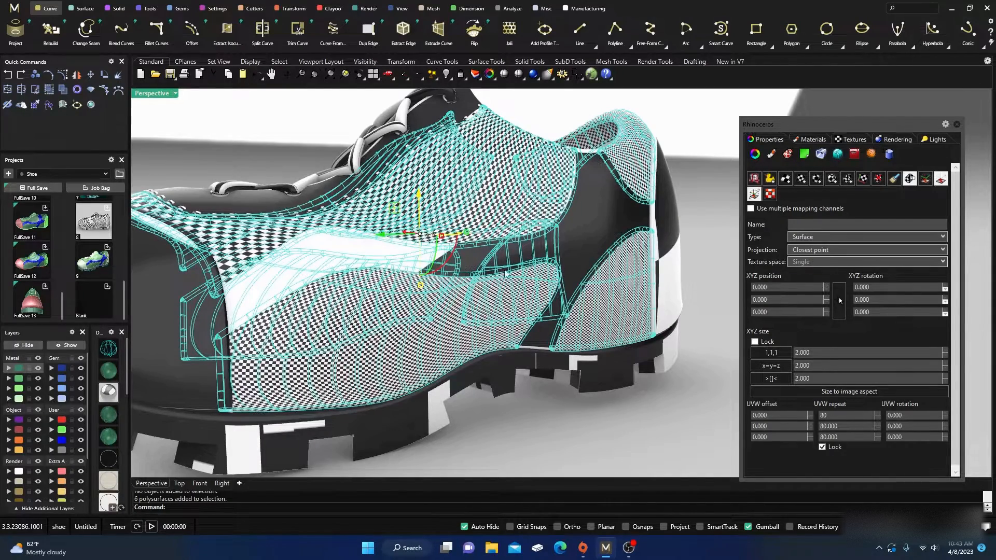
pyautogui.scroll(-3, 606, 245)
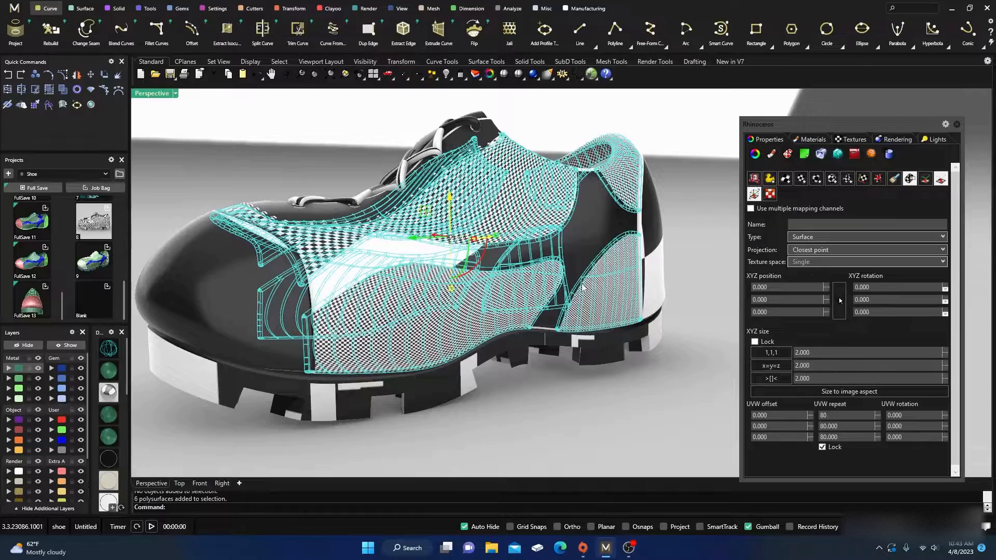
pyautogui.moveTo(554, 326); pyautogui.dragTo(524, 358, button='right')
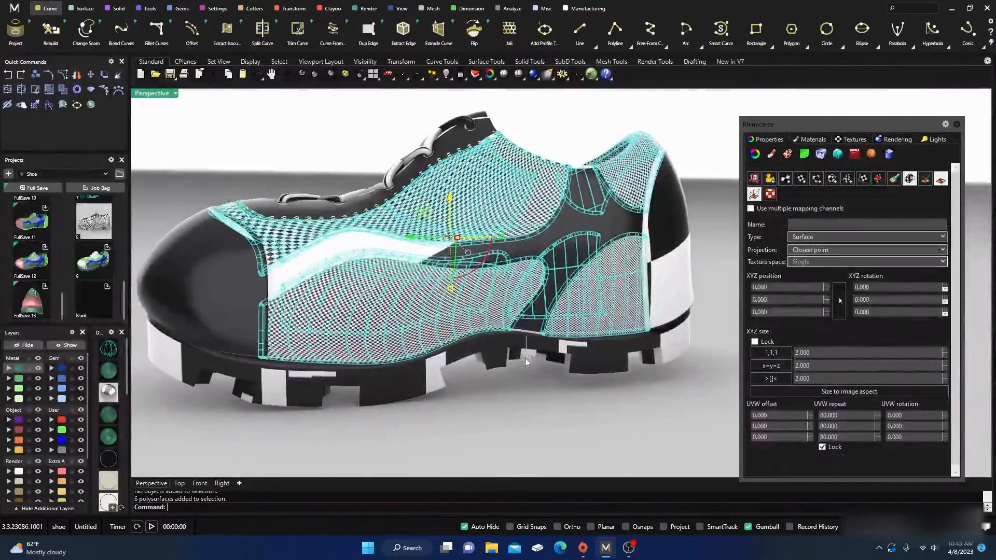
pyautogui.click(484, 403)
pyautogui.moveTo(482, 397); pyautogui.dragTo(475, 385, button='right')
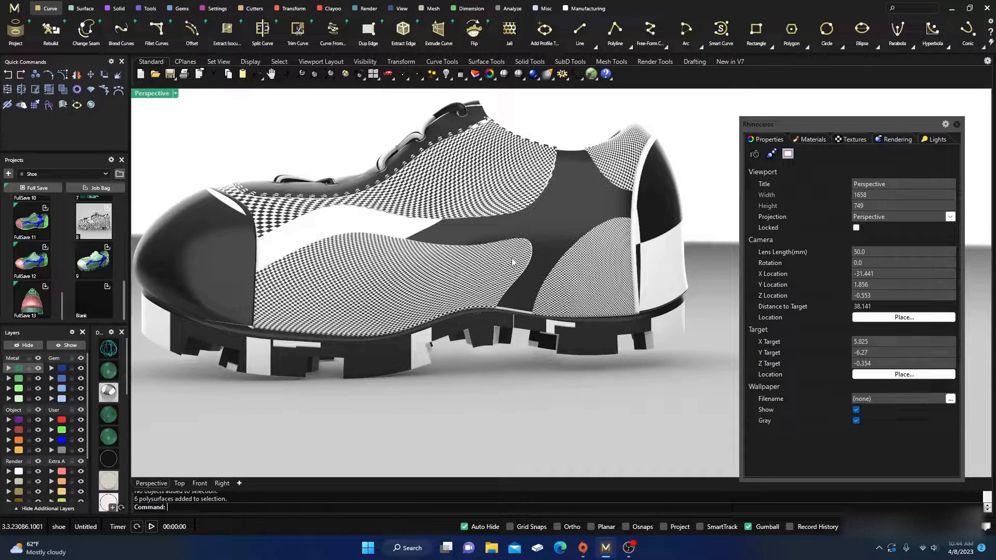
pyautogui.click(469, 280)
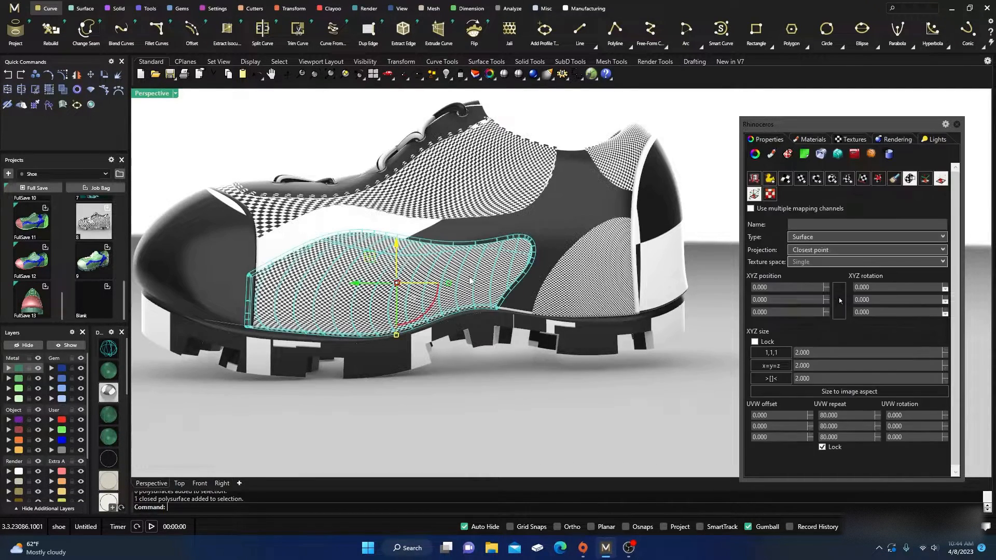
pyautogui.moveTo(423, 363); pyautogui.dragTo(656, 344, button='right')
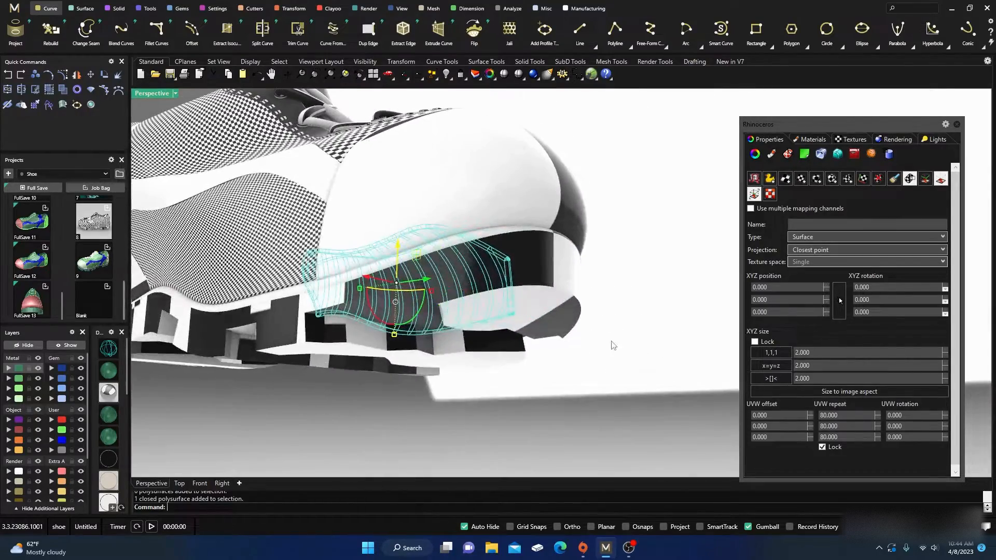
pyautogui.moveTo(377, 290); pyautogui.dragTo(518, 385, button='right')
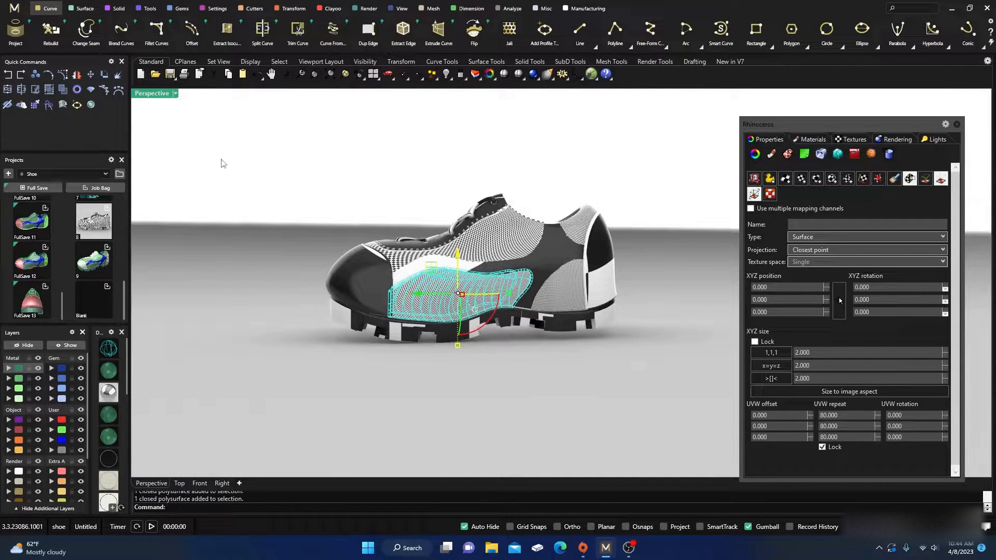
# Step: Maximize the Right view and show the shoe in rendered display there
pyautogui.doubleClick(155, 95)
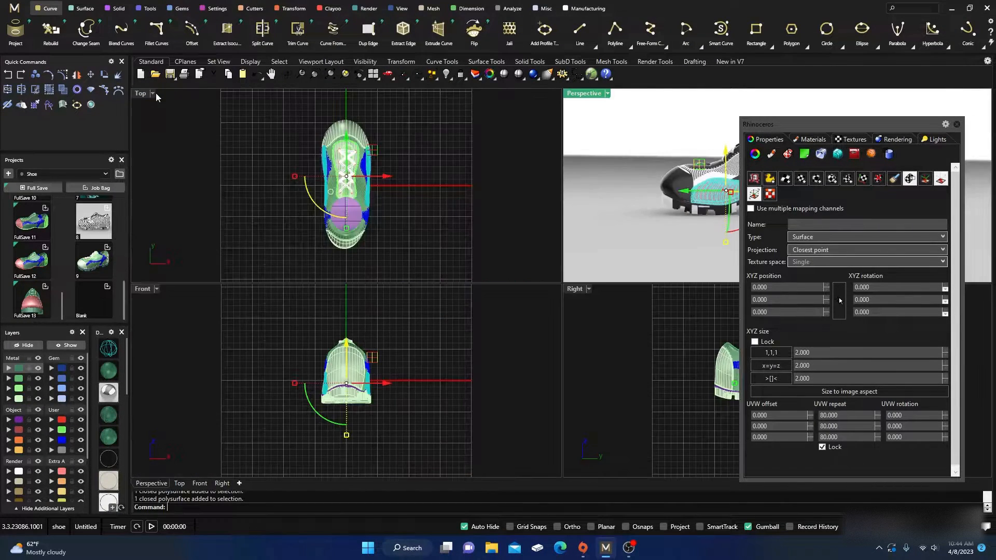
pyautogui.doubleClick(572, 293)
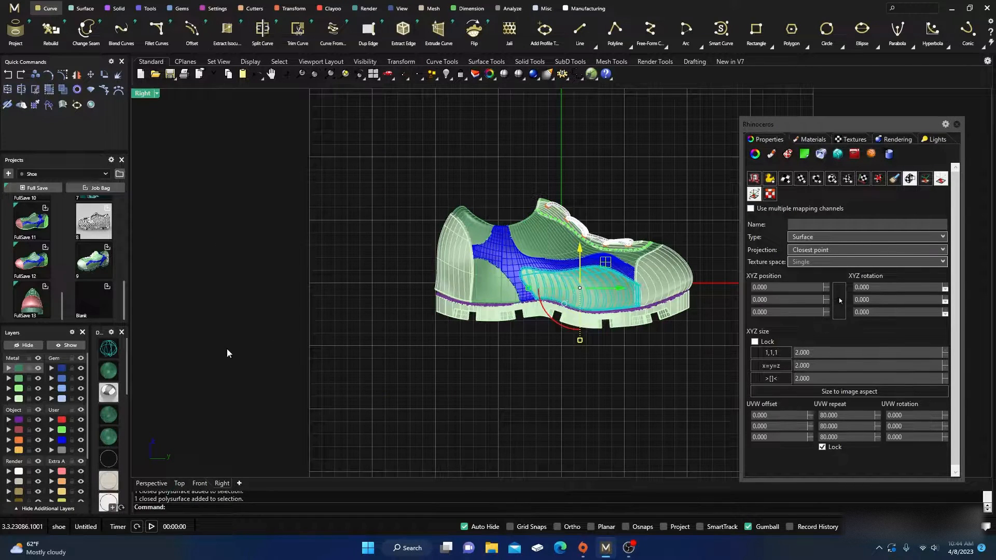
pyautogui.click(106, 395)
pyautogui.scroll(5, 643, 259)
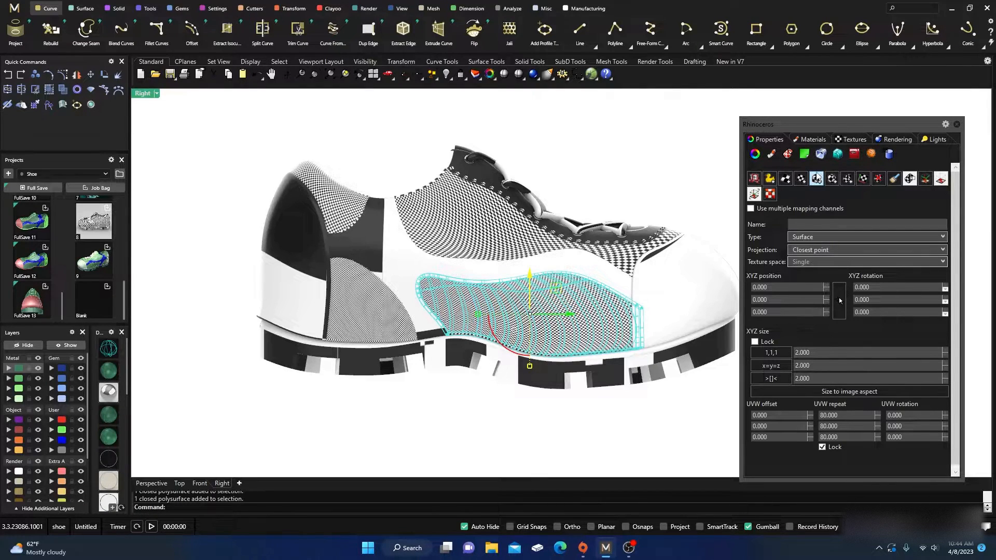
# Step: Open the 2D Checker Texture's settings and set its mapping to WCS/OCS (box style)
pyautogui.click(813, 140)
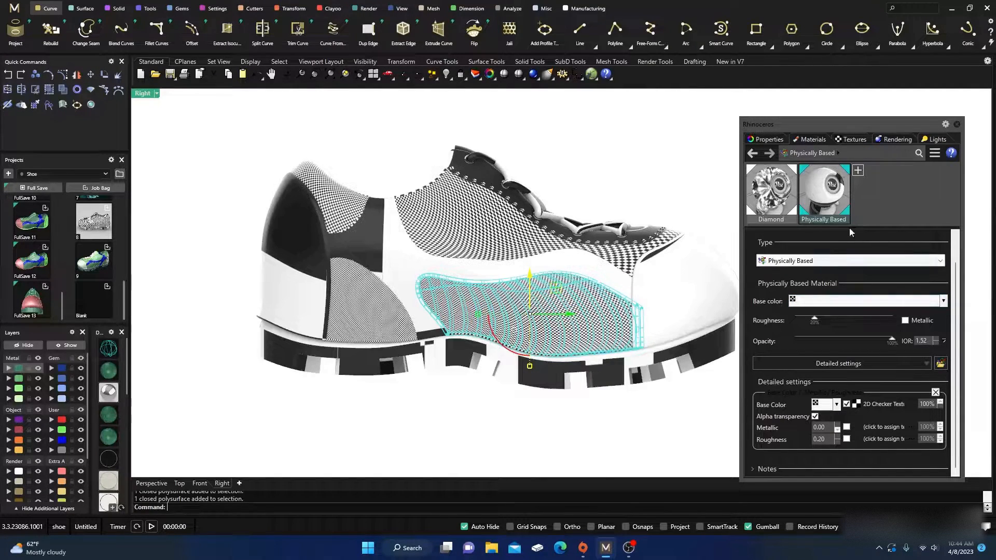
pyautogui.click(860, 141)
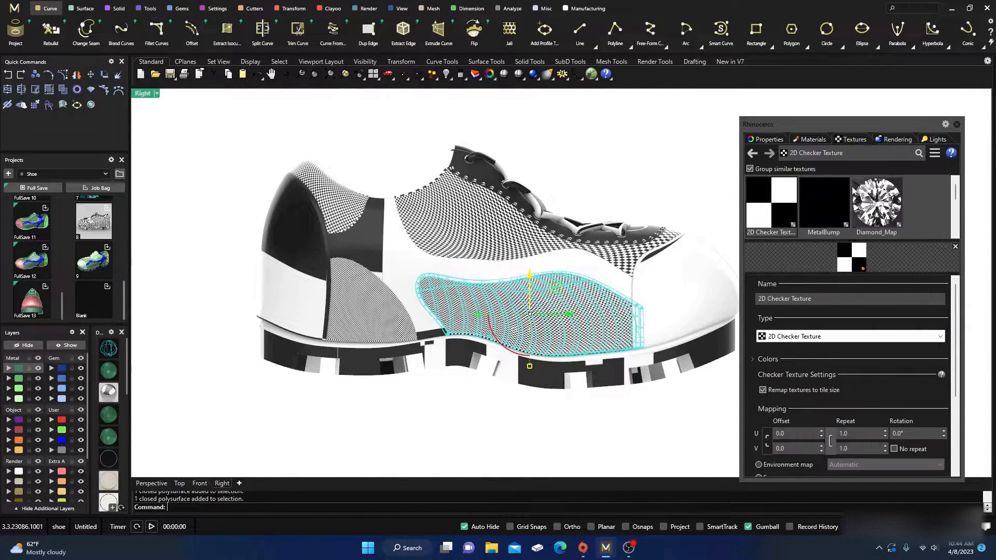
pyautogui.scroll(-3, 809, 334)
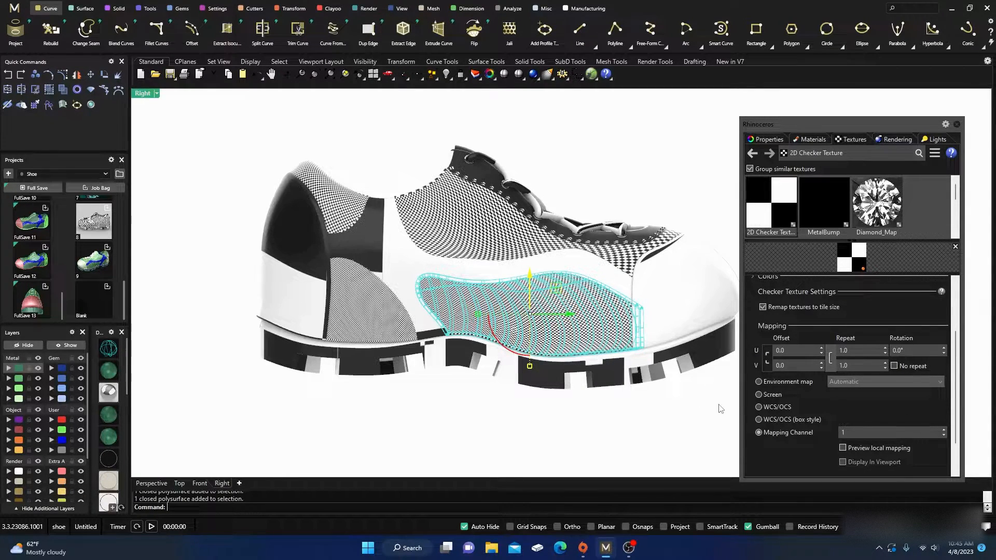
pyautogui.click(758, 420)
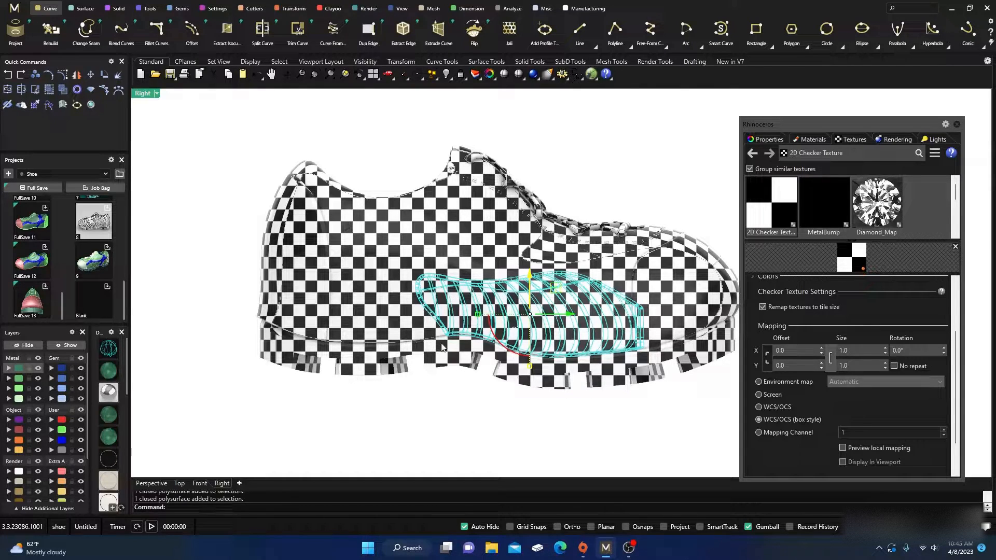
# Step: Return to the Perspective view, inspect the shoe's checker pattern from the side and set the texture's mapping to WCS/OCS
pyautogui.moveTo(456, 410); pyautogui.dragTo(394, 413, button='right')
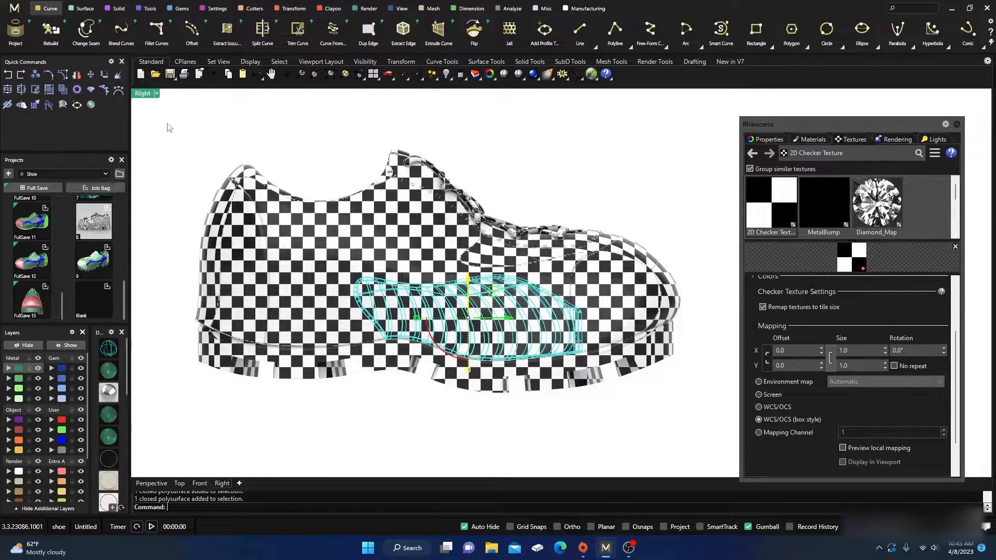
pyautogui.click(152, 483)
pyautogui.moveTo(272, 381); pyautogui.dragTo(524, 340, button='right')
pyautogui.scroll(5, 445, 279)
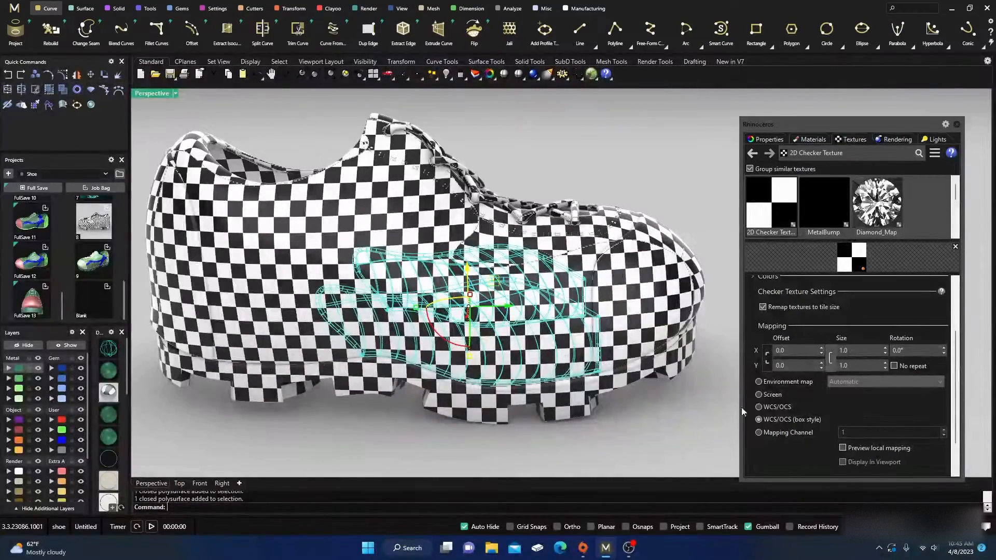
pyautogui.click(759, 408)
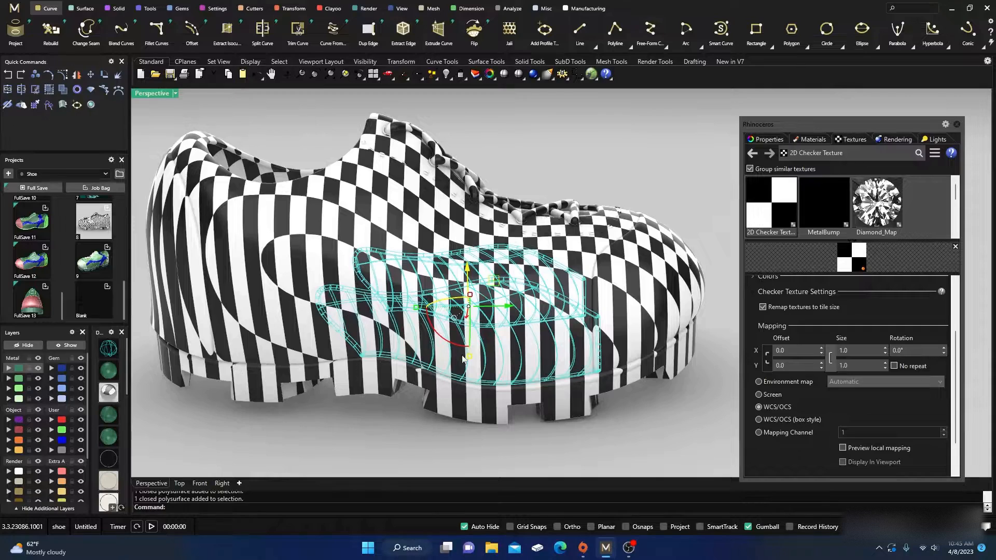
# Step: Try the checker texture with Screen mapping and with Environment map mapping, viewing the shoe at an angle
pyautogui.click(758, 394)
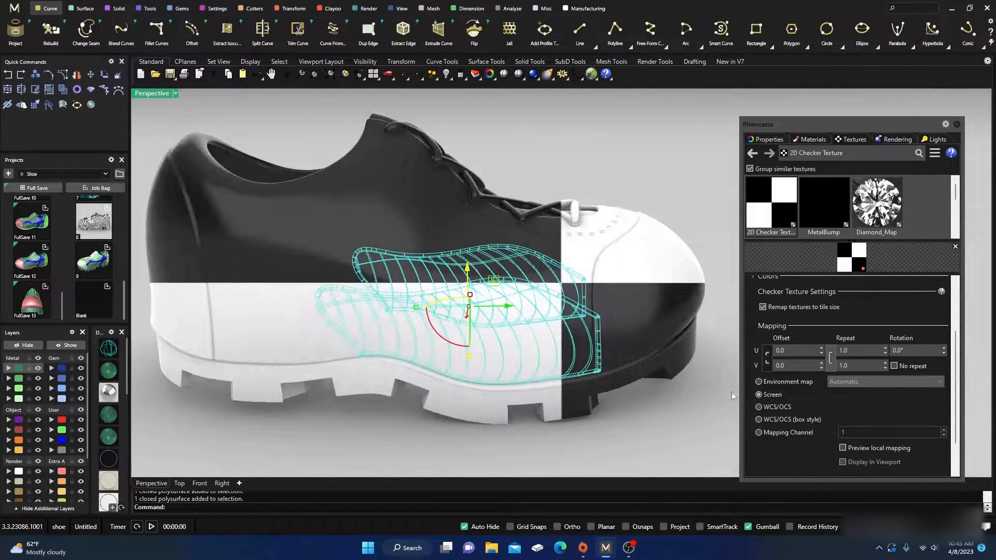
pyautogui.moveTo(731, 391); pyautogui.dragTo(542, 370, button='right')
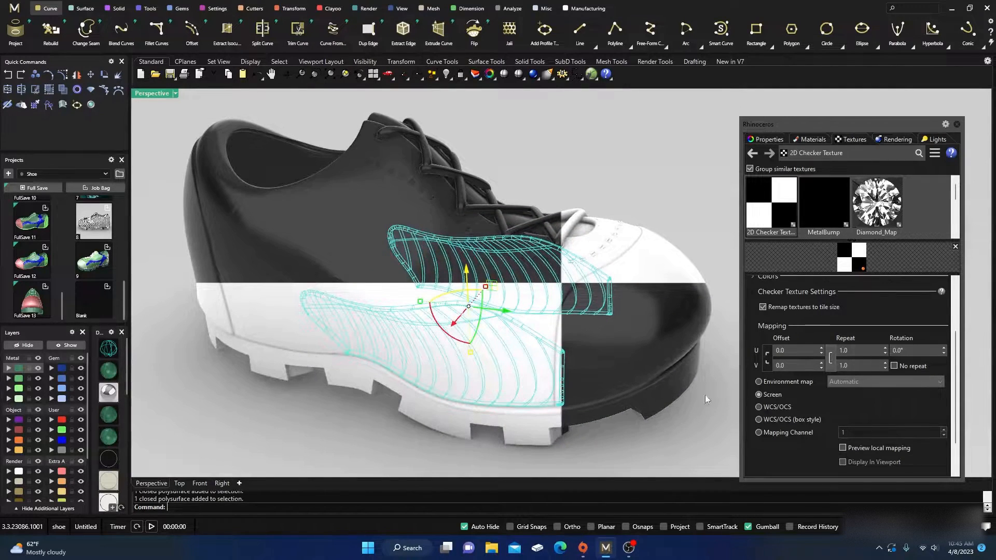
pyautogui.click(758, 382)
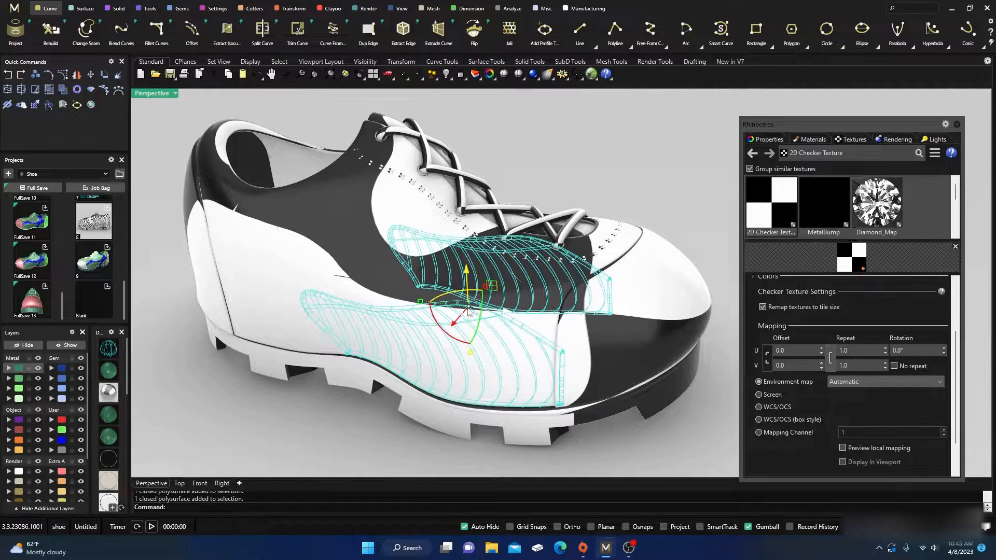
# Step: Set the checker texture's mapping to Mapping Channel 1 and view the shoe from the front
pyautogui.click(758, 433)
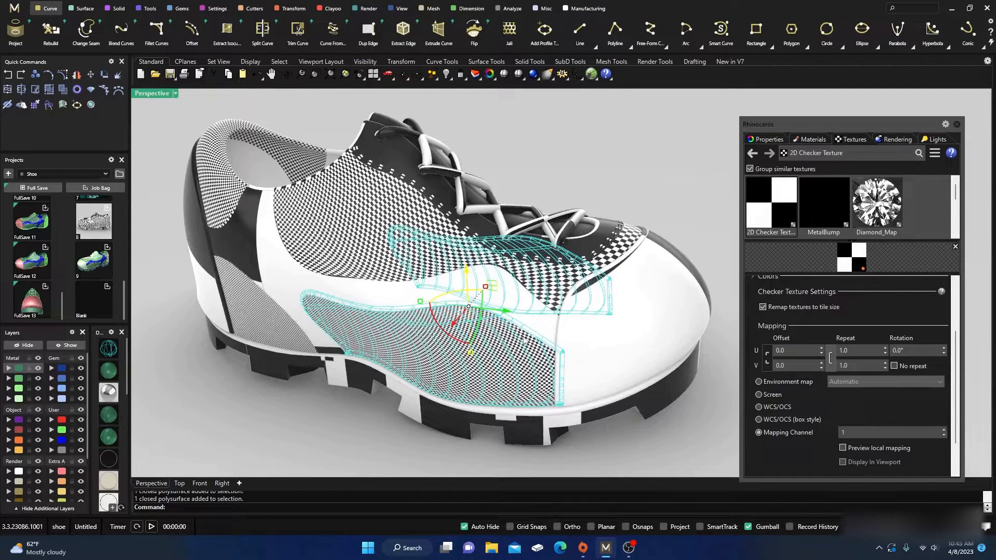
pyautogui.scroll(-3, 523, 342)
pyautogui.moveTo(522, 342); pyautogui.dragTo(695, 211, button='right')
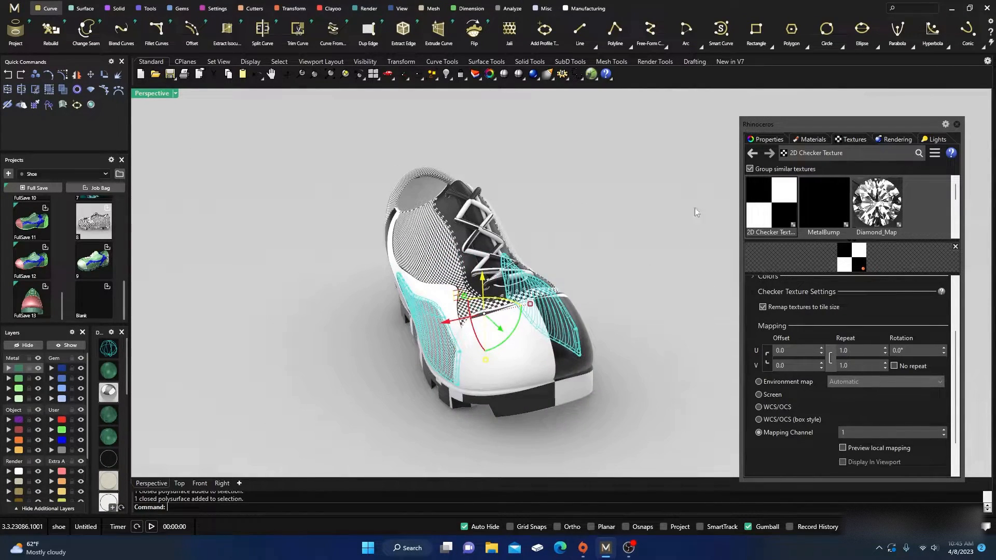
# Step: Open the texture mapping properties of the selected lower side panels and show the shoe in the Right view
pyautogui.click(765, 139)
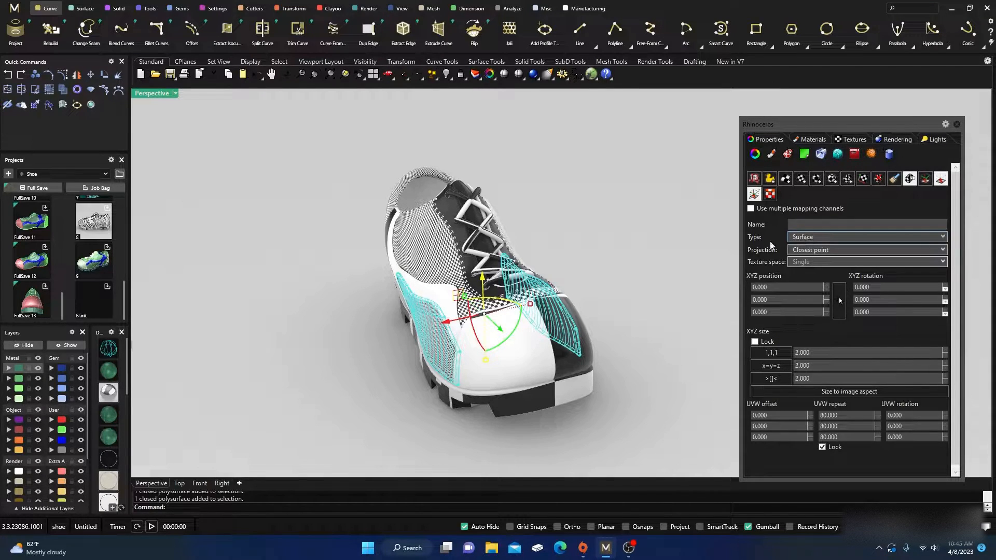
pyautogui.moveTo(570, 274); pyautogui.dragTo(520, 352, button='right')
pyautogui.scroll(2, 444, 271)
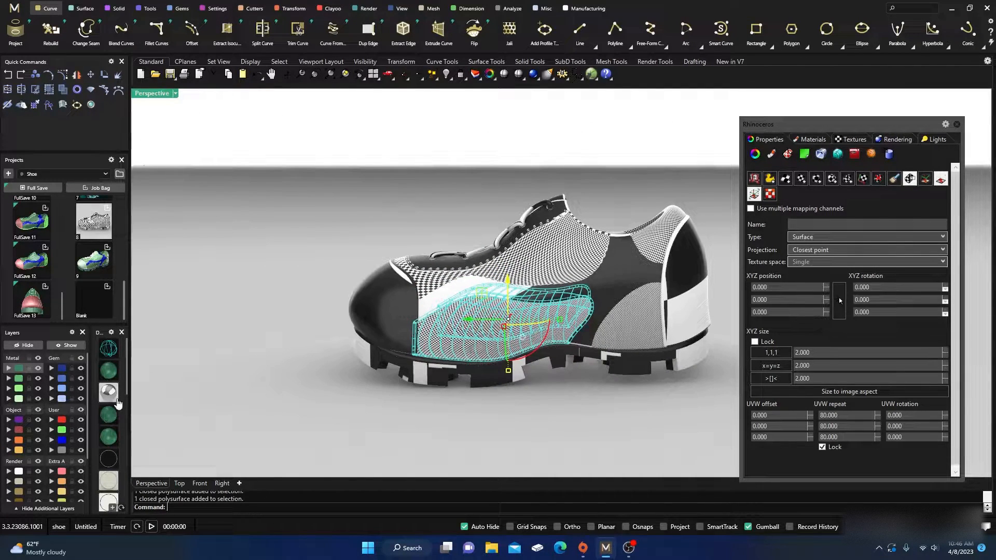
pyautogui.click(223, 484)
pyautogui.moveTo(363, 407); pyautogui.dragTo(374, 411, button='right')
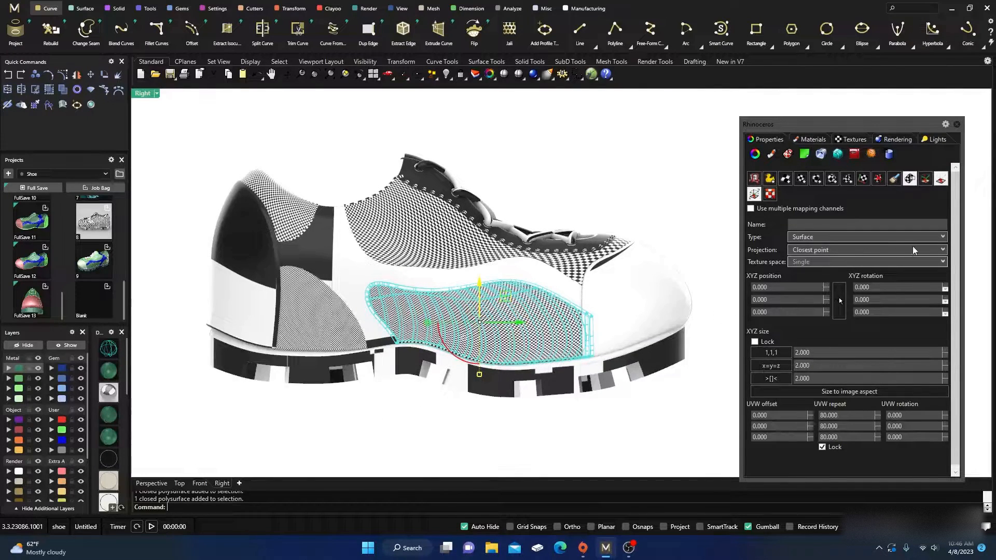
# Step: Set the lower side panels' texture mapping type to Planar (UV) and inspect the checker pattern up close
pyautogui.click(944, 237)
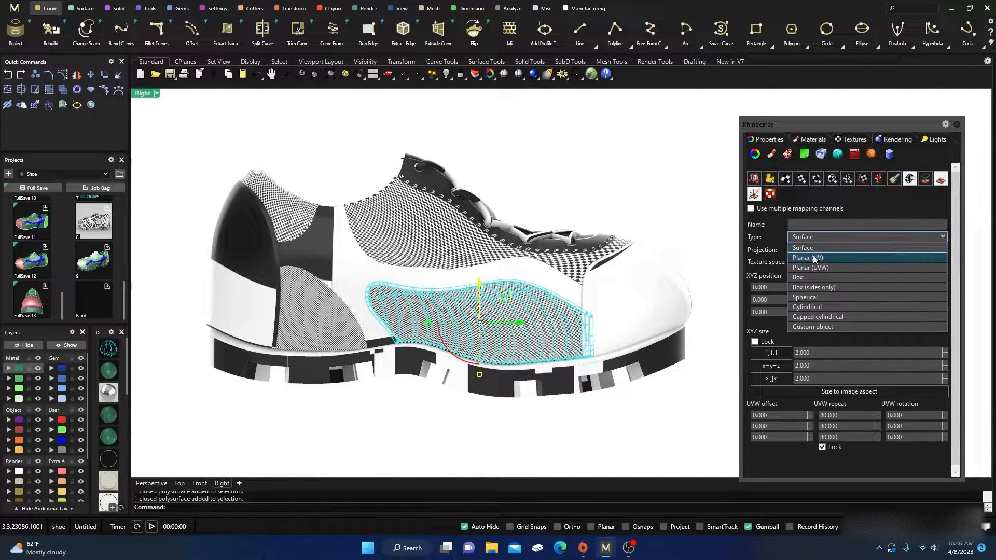
pyautogui.click(809, 258)
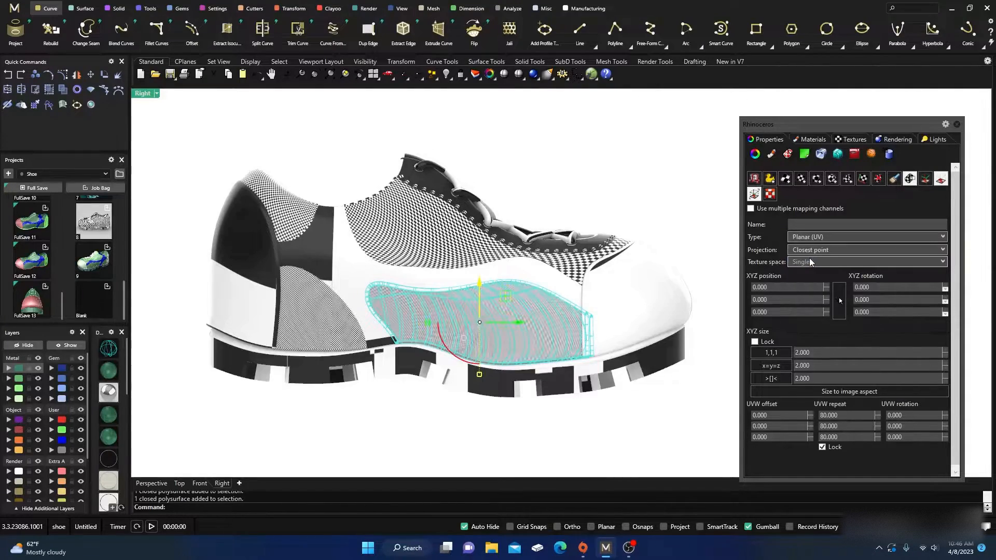
pyautogui.scroll(5, 542, 324)
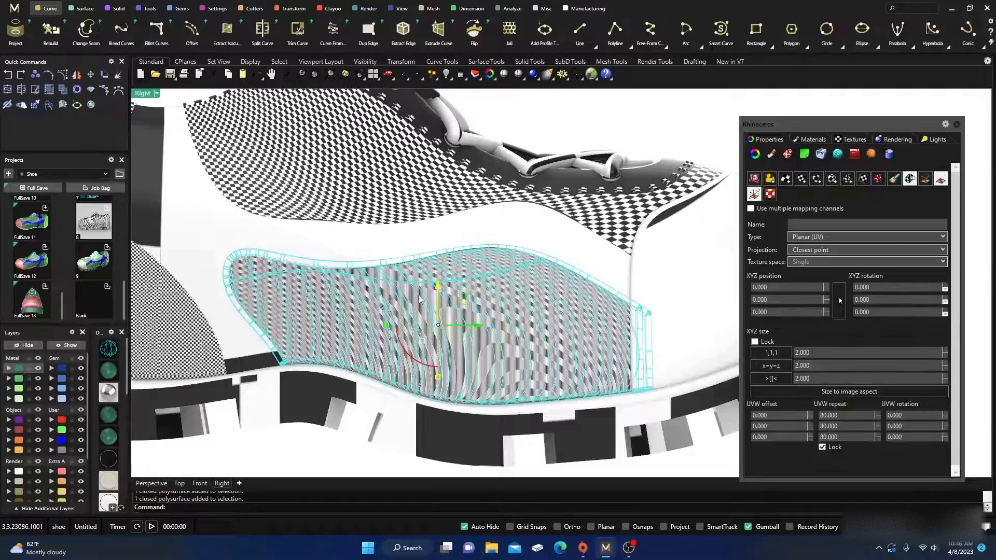
pyautogui.scroll(3, 517, 320)
pyautogui.scroll(3, 517, 320)
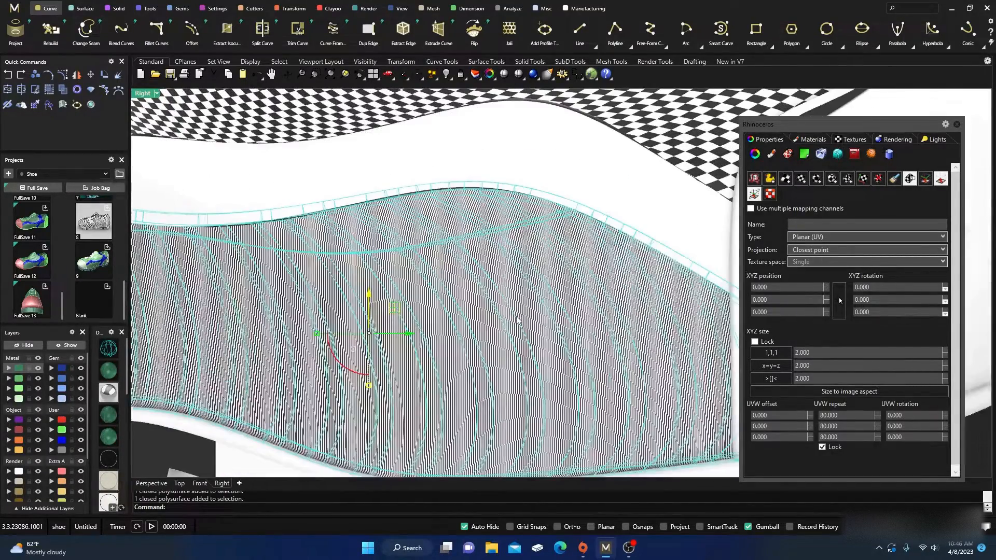
pyautogui.scroll(-8, 516, 321)
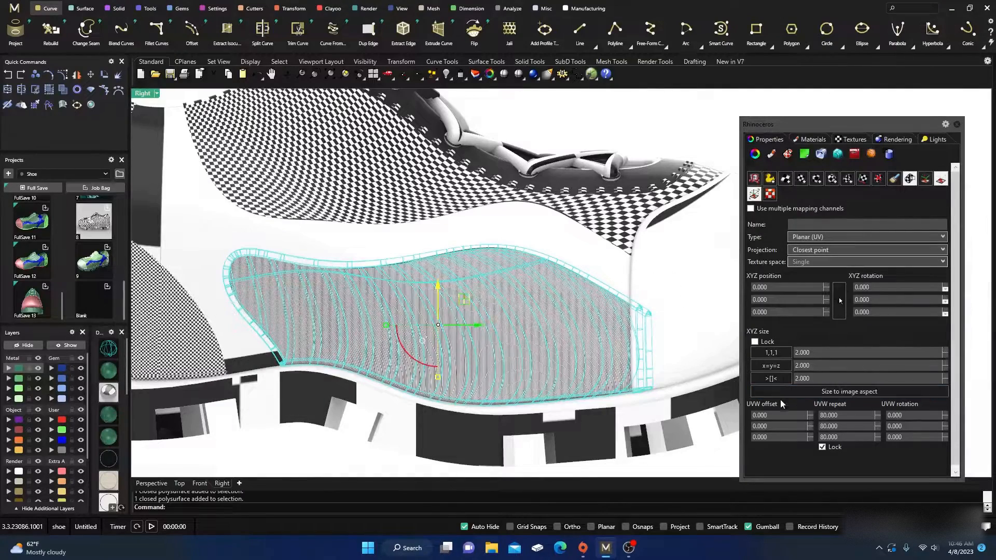
# Step: Try UVW repeats of 20 and 6 on the lower side panels' planar mapping, then set the repeat back to 80
pyautogui.click(825, 415)
pyautogui.write('20')
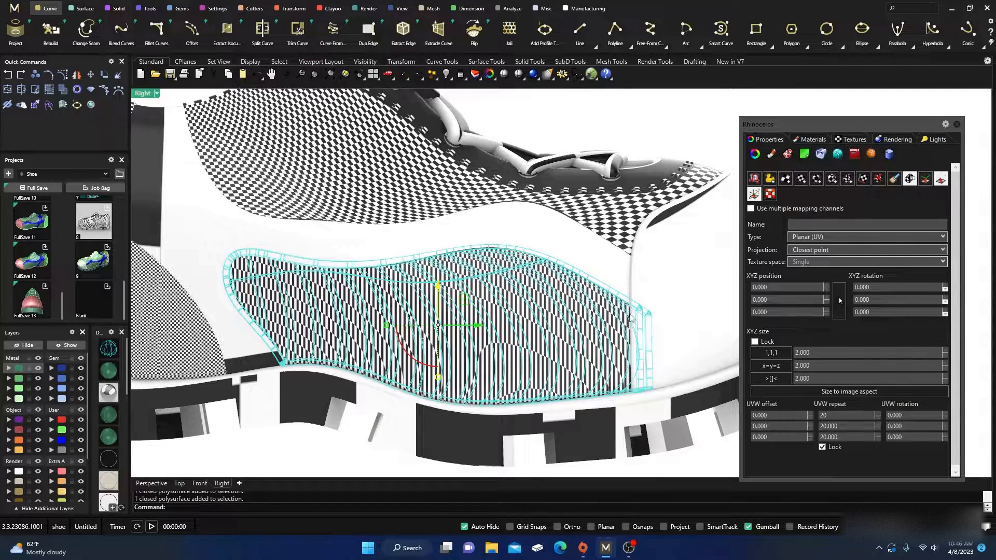
pyautogui.doubleClick(826, 416)
pyautogui.write('6')
pyautogui.press('Return')
pyautogui.doubleClick(823, 415)
pyautogui.write('80')
pyautogui.press('Return')
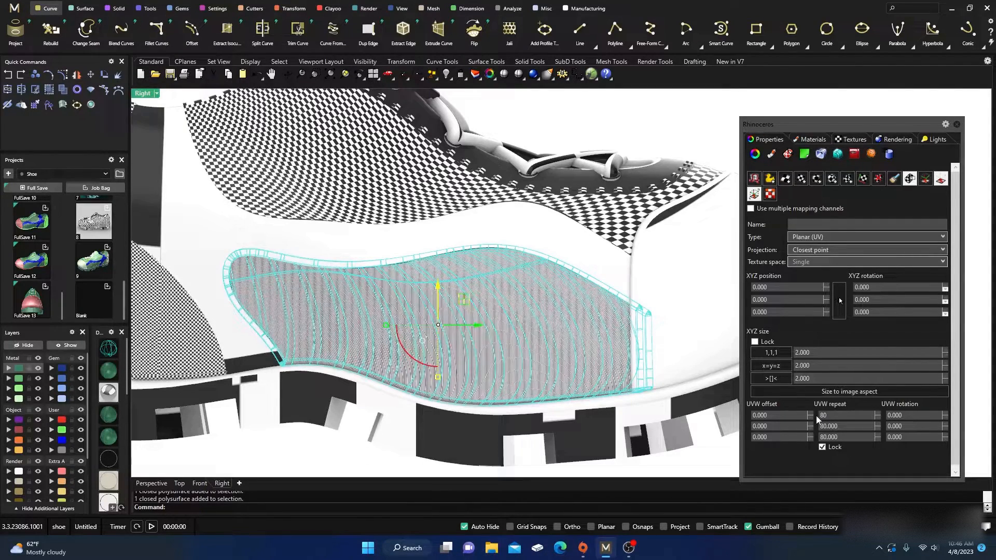
# Step: Set the lower side panels' texture mapping type to Box with a locked UVW repeat of 20
pyautogui.click(925, 238)
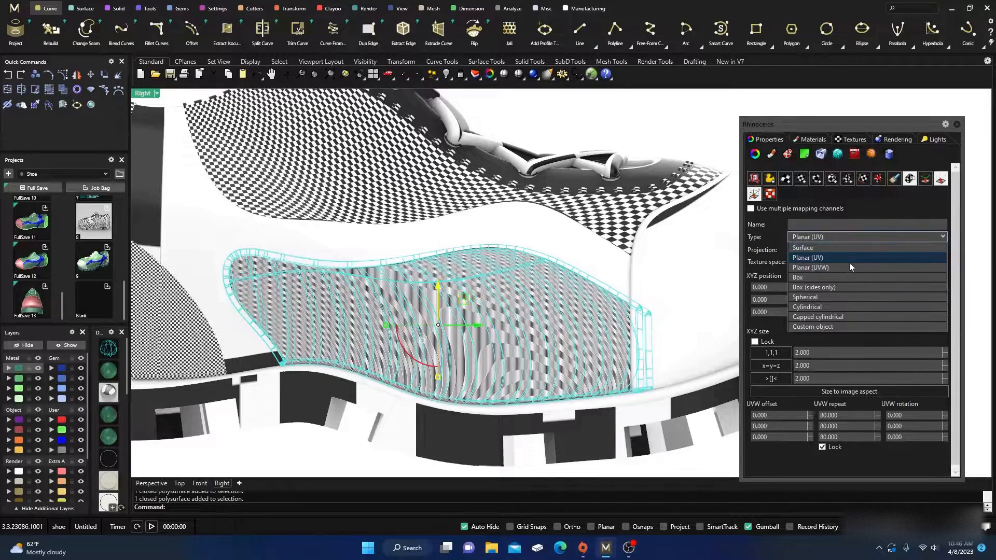
pyautogui.click(797, 277)
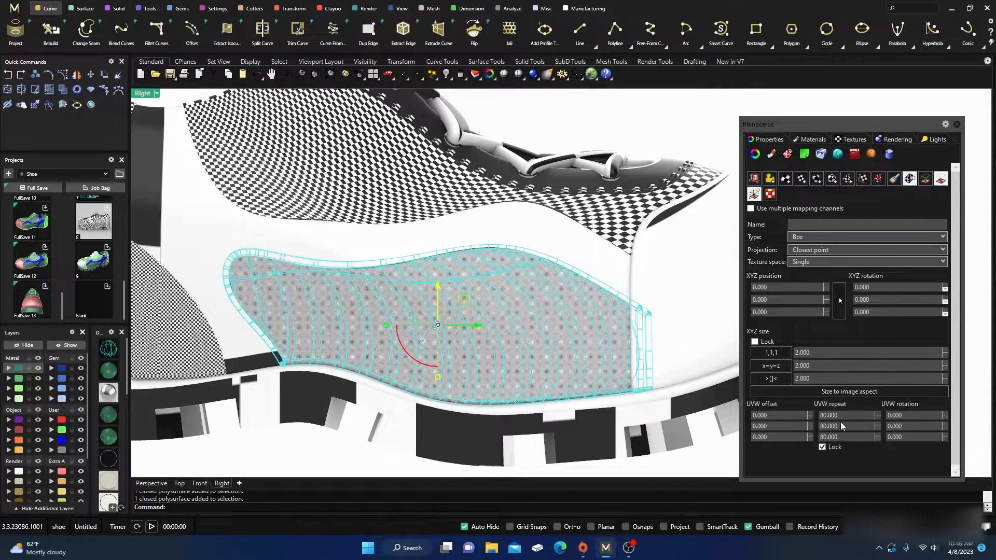
pyautogui.click(827, 417)
pyautogui.write('5')
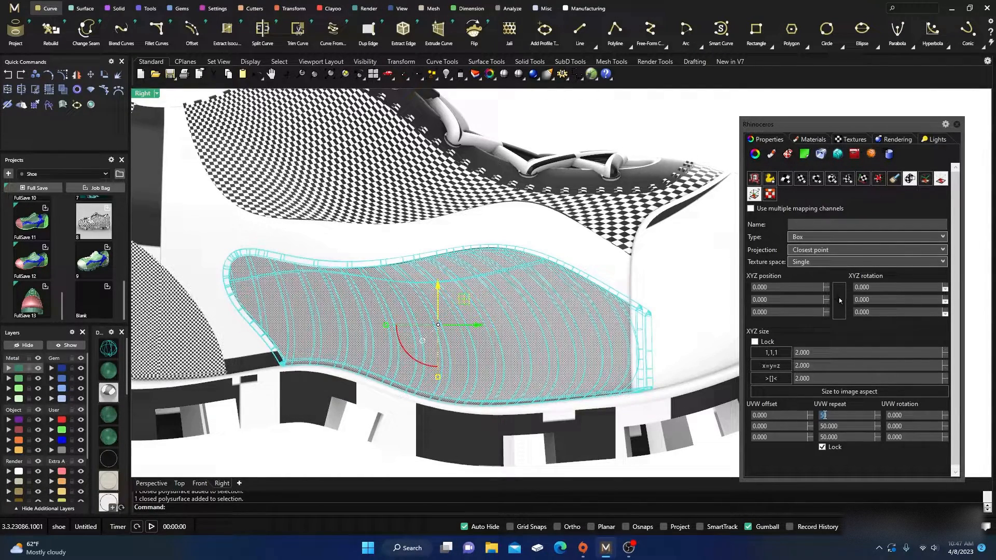
pyautogui.write('20')
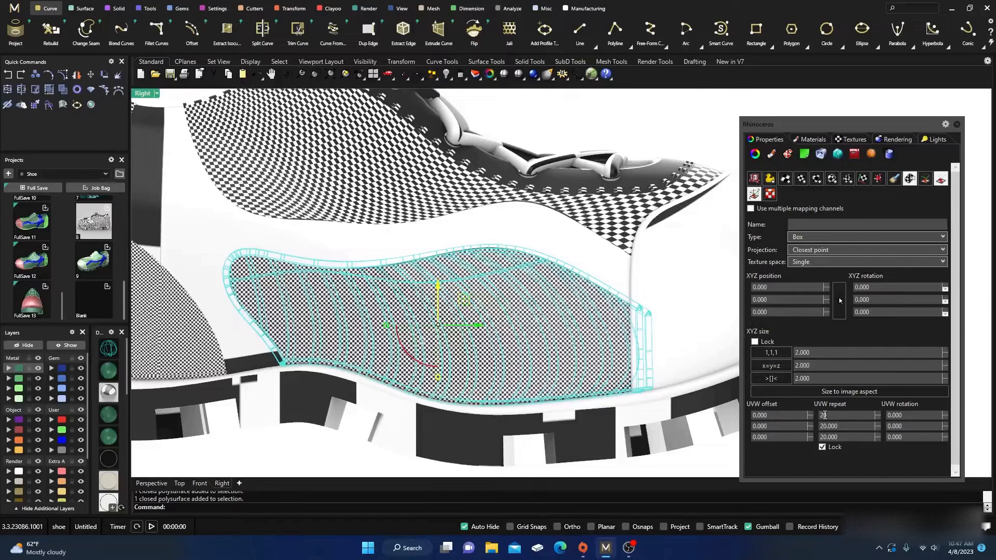
pyautogui.scroll(-2, 552, 330)
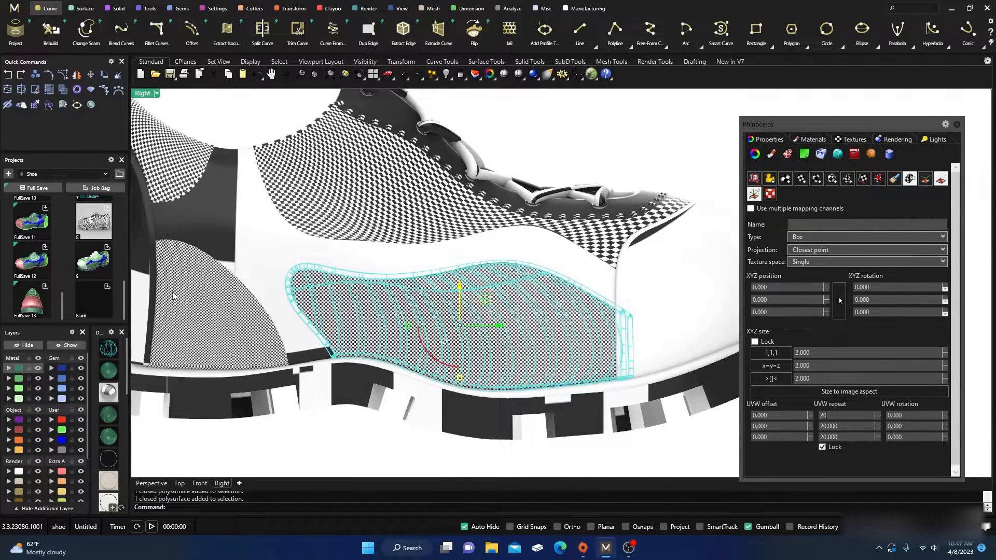
# Step: Deselect the side panels, inspect their checker pattern in the Right view and return to the Perspective view
pyautogui.click(372, 441)
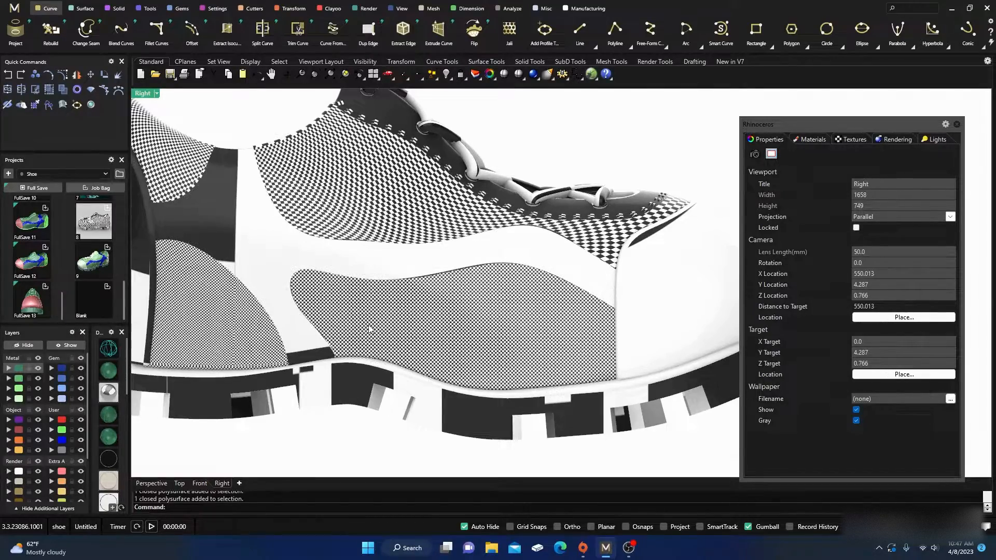
pyautogui.scroll(3, 367, 328)
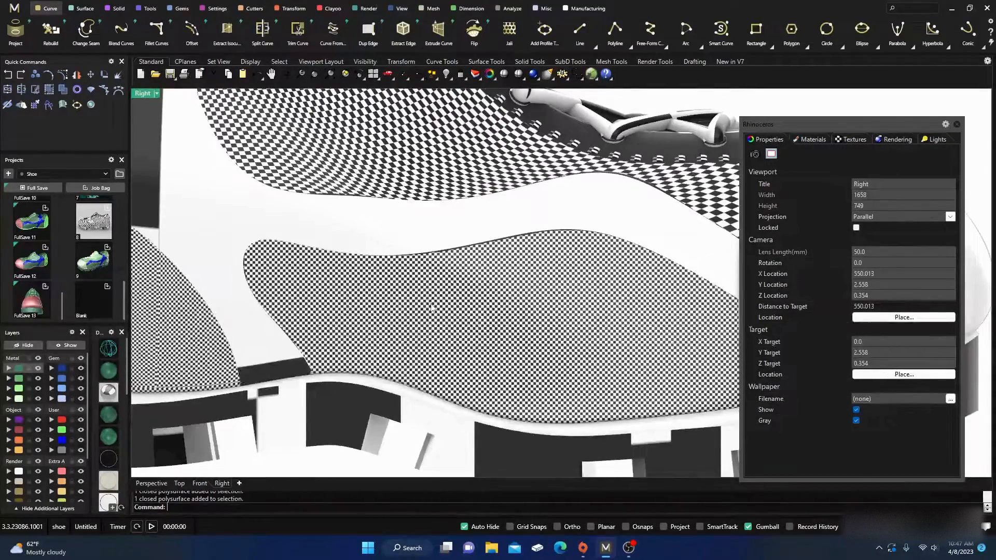
pyautogui.scroll(-5, 430, 307)
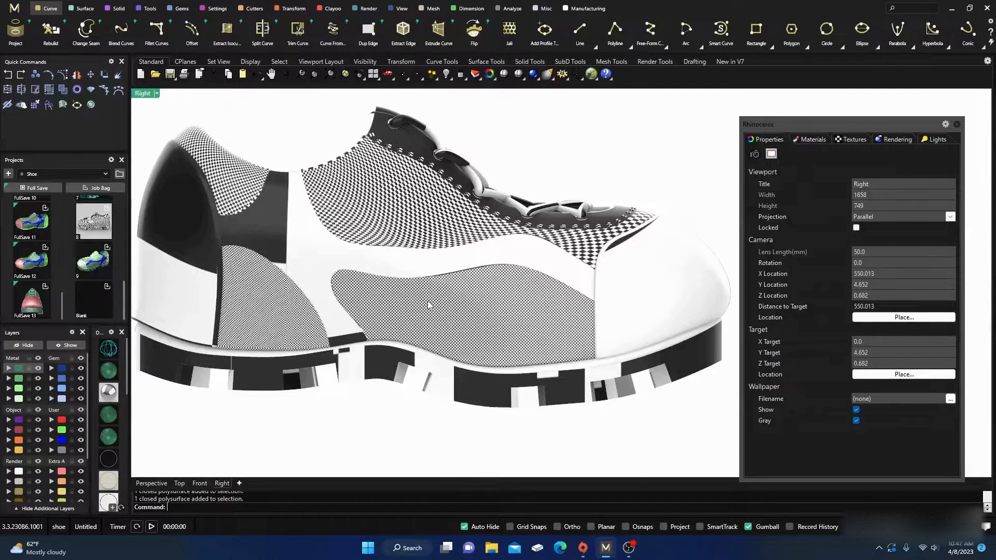
pyautogui.scroll(-2, 433, 301)
pyautogui.moveTo(410, 387); pyautogui.dragTo(415, 411, button='right')
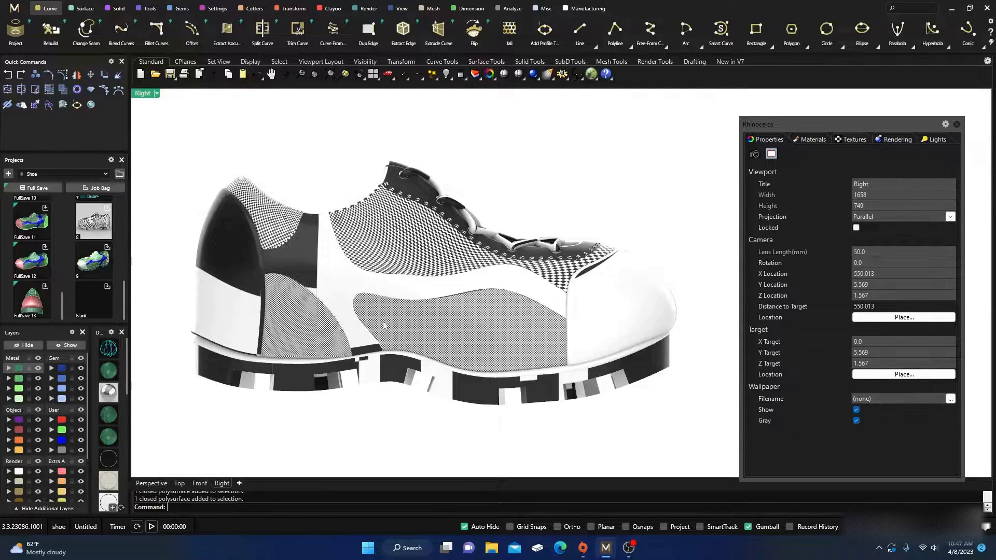
pyautogui.click(151, 483)
pyautogui.moveTo(285, 390); pyautogui.dragTo(327, 359, button='right')
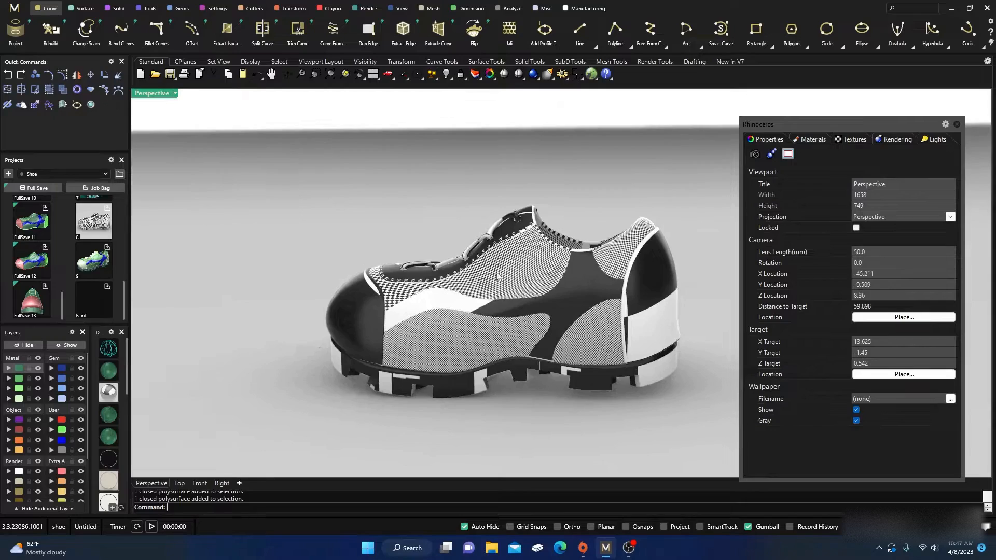
# Step: Select the upper's checkered piece beside the laces and set its texture mapping type to Spherical
pyautogui.scroll(3, 497, 275)
pyautogui.click(468, 280)
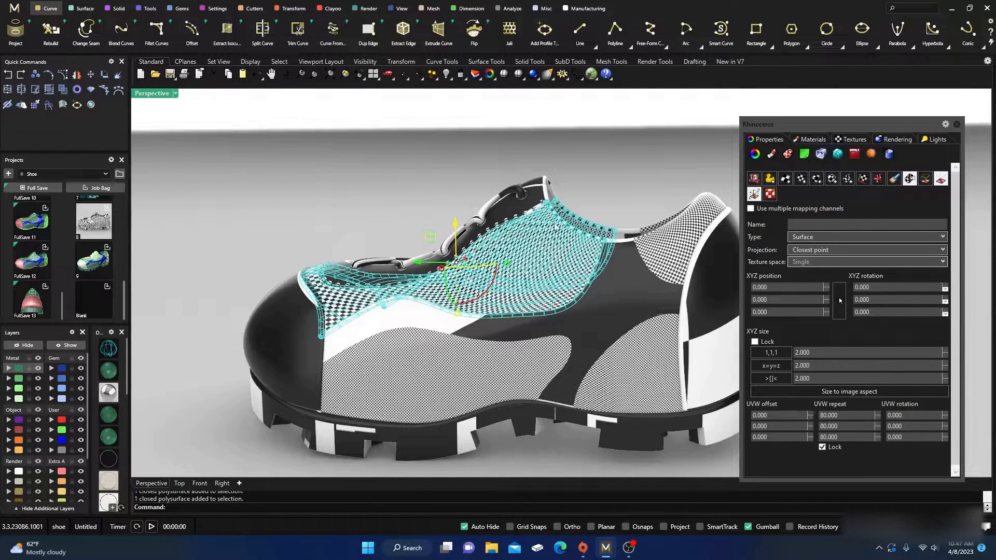
pyautogui.click(939, 239)
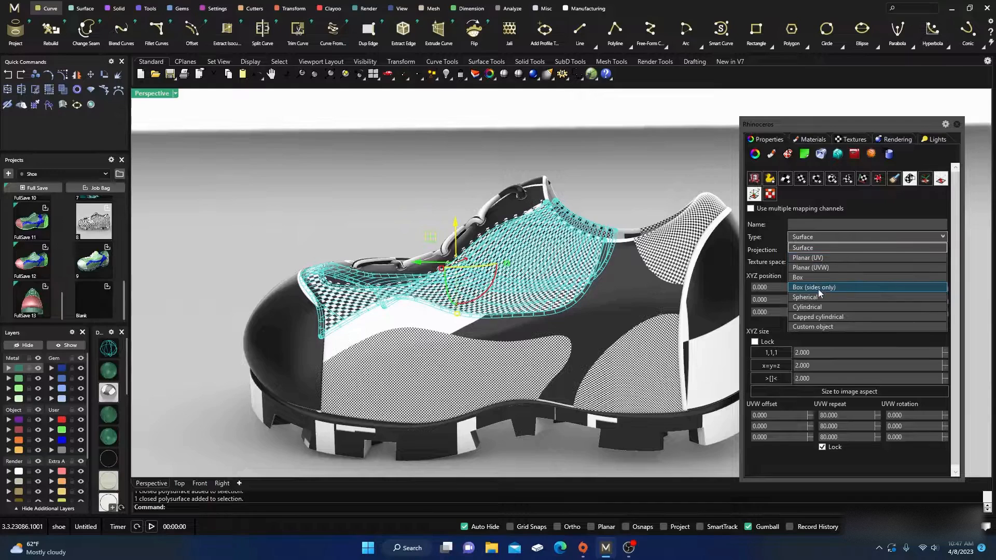
pyautogui.click(807, 297)
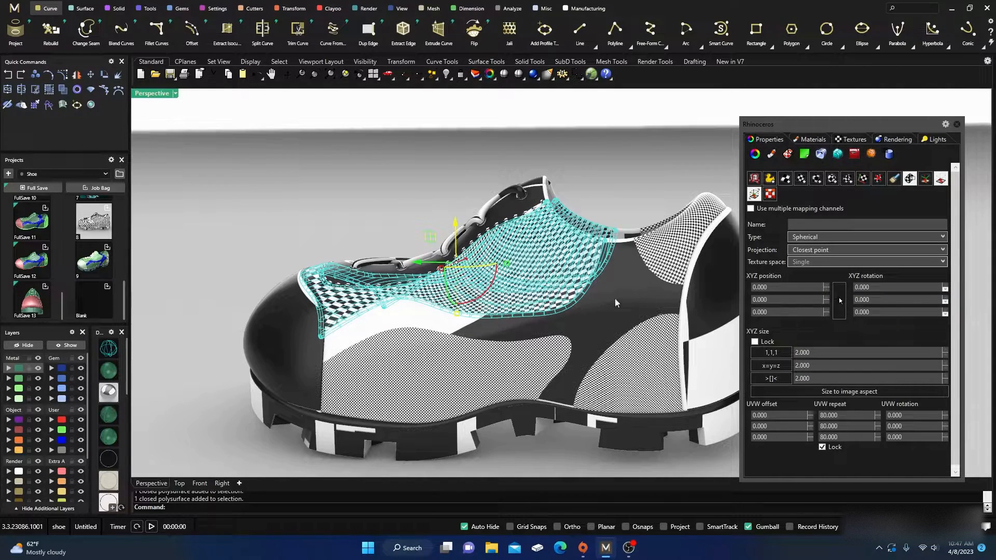
# Step: Show the upper piece's mapping widget and move it to a Y position of about 1.931
pyautogui.click(925, 179)
pyautogui.moveTo(463, 344); pyautogui.dragTo(413, 350)
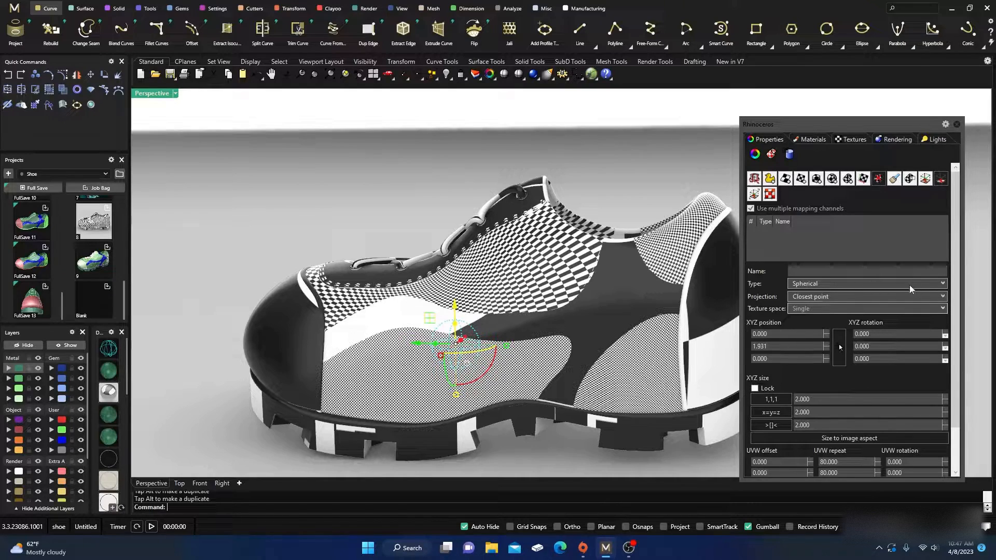
# Step: Set the upper piece's texture mapping type to Box (sides only) with a locked UVW repeat of 30
pyautogui.click(943, 286)
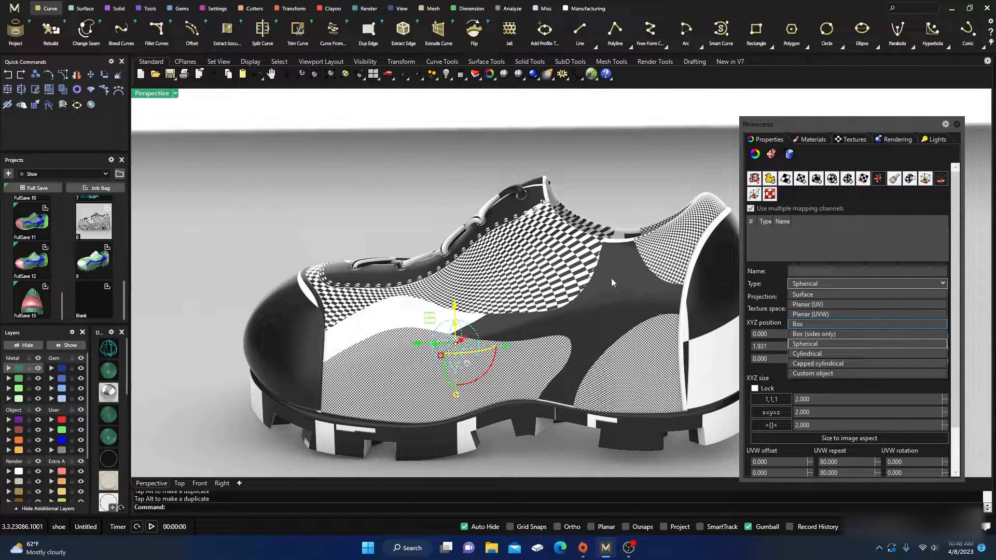
pyautogui.click(810, 335)
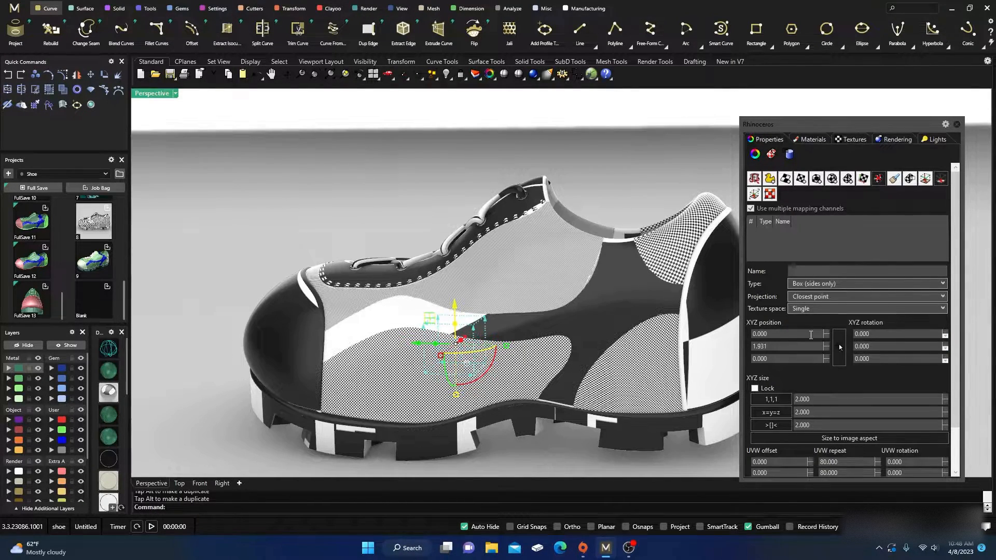
pyautogui.scroll(6, 536, 271)
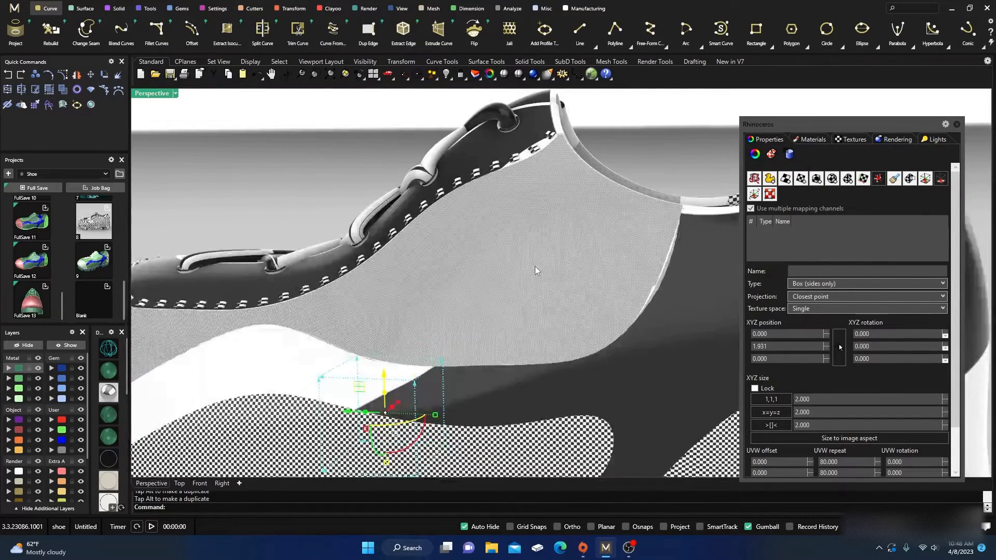
pyautogui.scroll(-6, 535, 270)
pyautogui.scroll(-1, 831, 424)
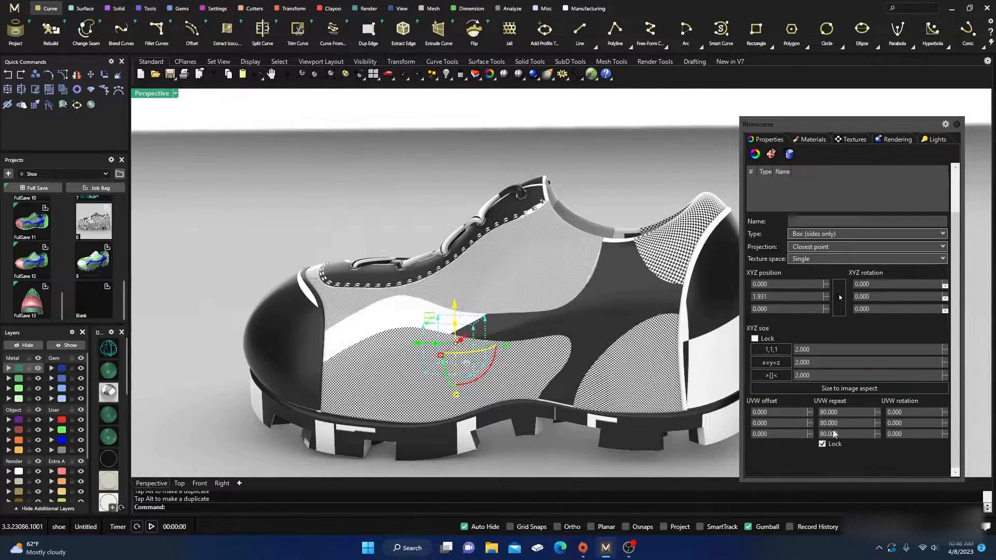
pyautogui.doubleClick(833, 413)
pyautogui.write('30')
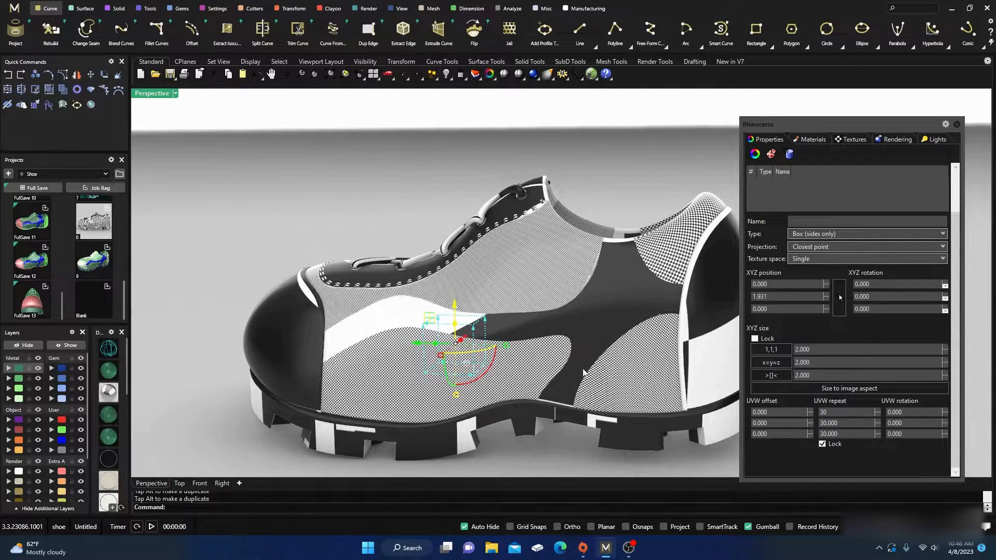
pyautogui.scroll(3, 496, 298)
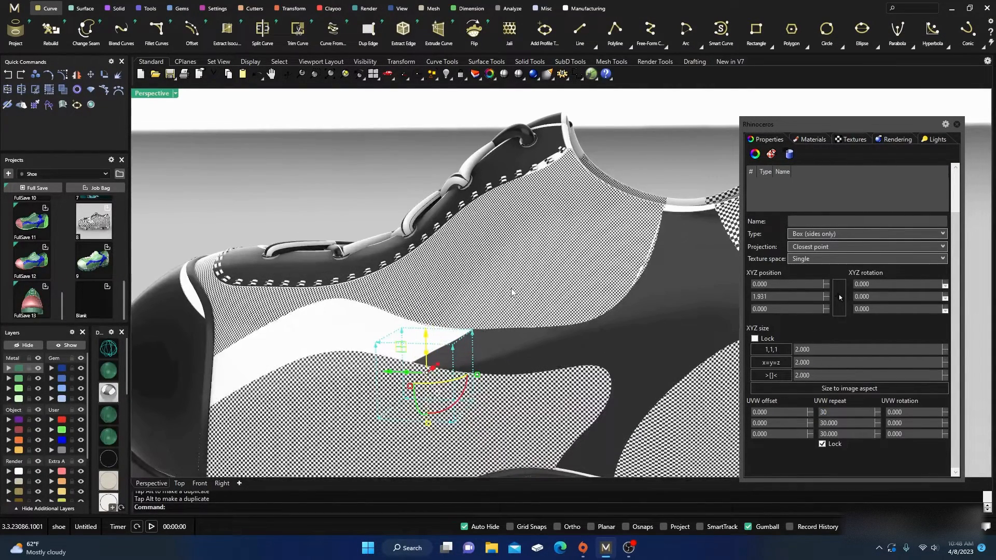
# Step: Set the upper piece's locked UVW repeat to 20 and deselect its mapping widget
pyautogui.doubleClick(829, 413)
pyautogui.write('20')
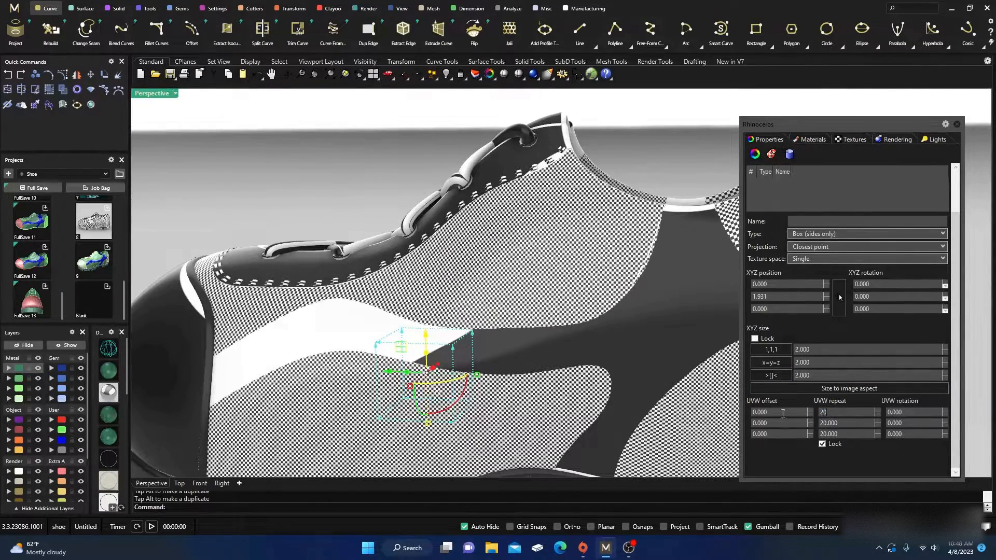
pyautogui.scroll(-3, 508, 310)
pyautogui.scroll(3, 516, 291)
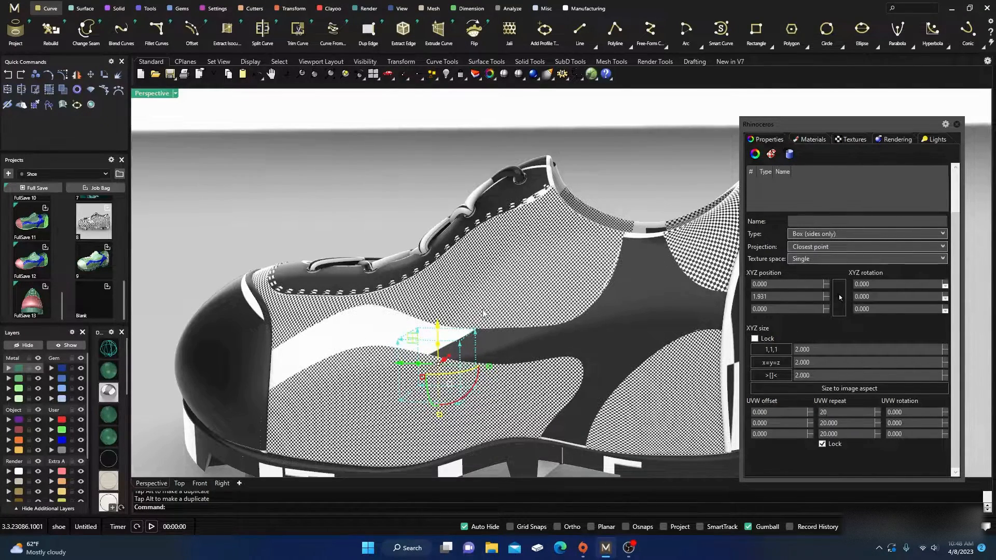
pyautogui.scroll(-3, 375, 309)
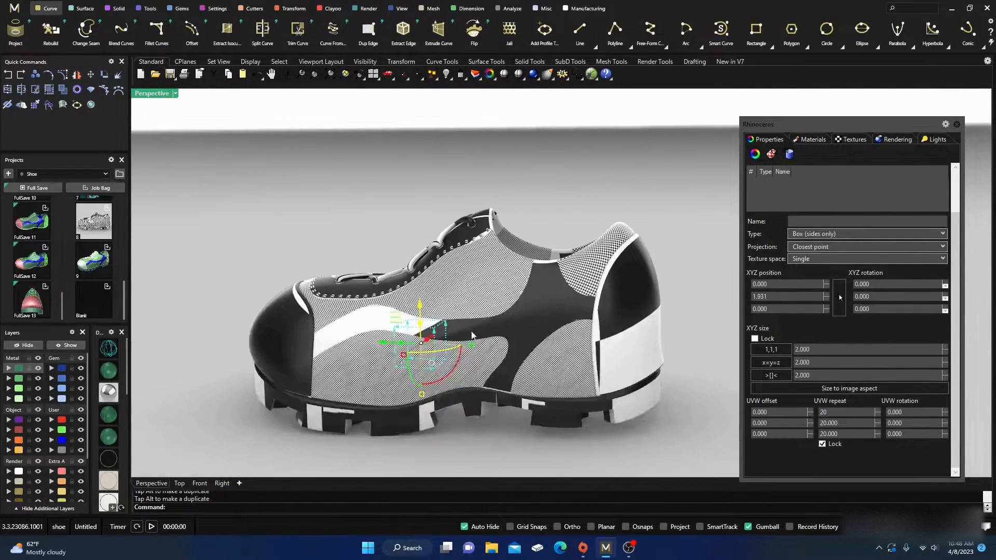
pyautogui.click(517, 185)
pyautogui.moveTo(505, 297)
pyautogui.mouseDown(button='right')
pyautogui.moveTo(463, 307)
pyautogui.moveTo(487, 295)
pyautogui.mouseUp(button='right')
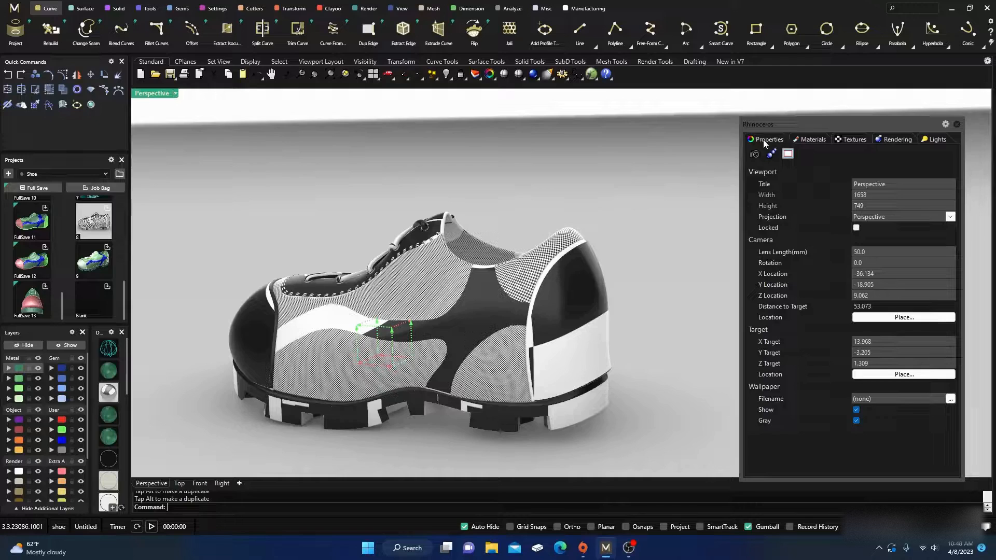
# Step: Reselect the upper piece beside the laces, turn off its mapping widget and clear the selection
pyautogui.click(443, 298)
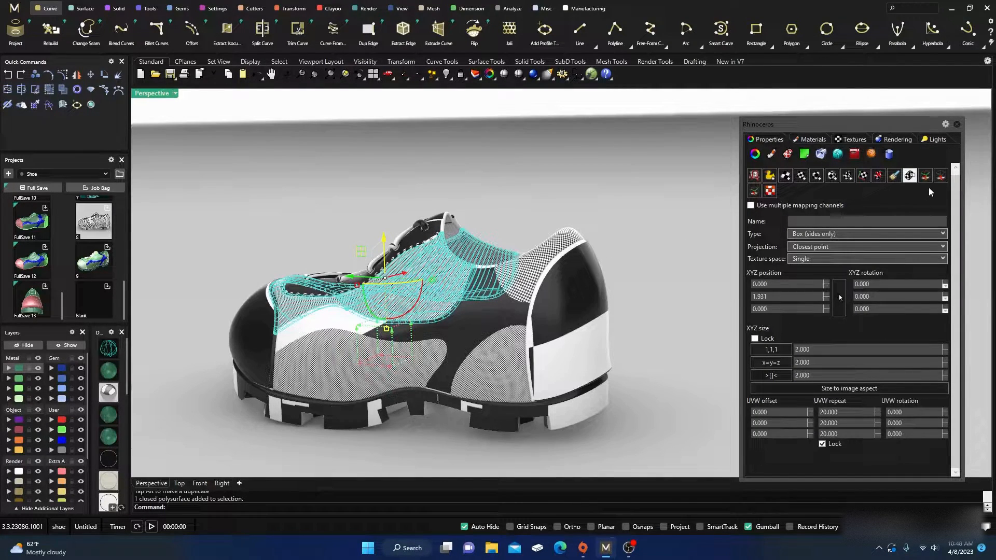
pyautogui.click(940, 175)
pyautogui.click(595, 189)
pyautogui.scroll(-5, 363, 310)
pyautogui.moveTo(362, 310); pyautogui.dragTo(392, 318, button='right')
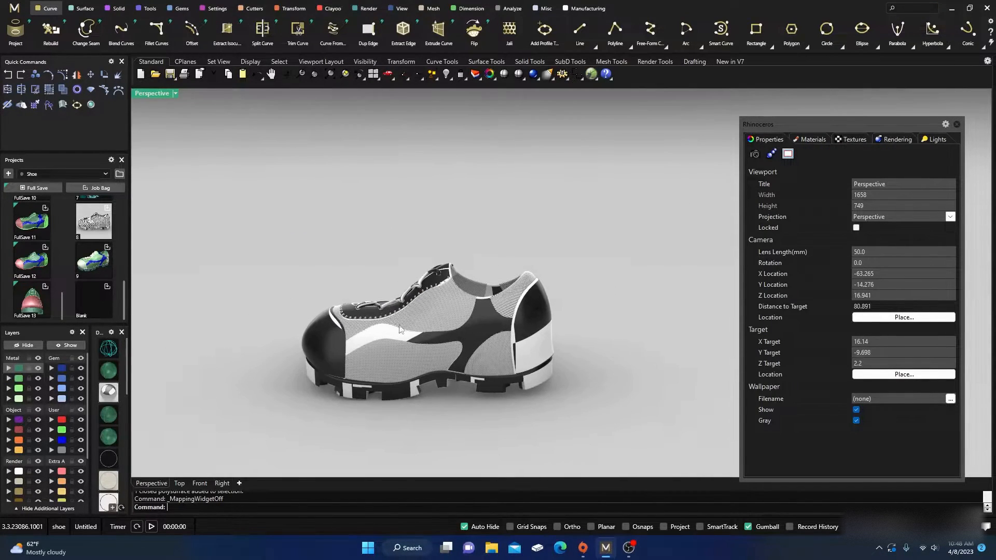
# Step: Select the checkered collar piece near the heel and try Spherical texture mapping with a locked UVW repeat of 100
pyautogui.scroll(4, 428, 343)
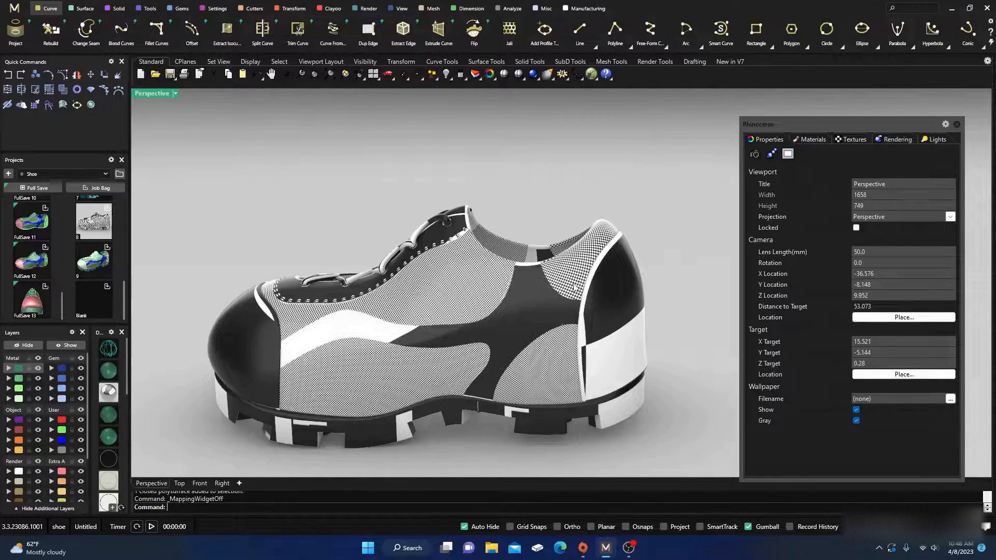
pyautogui.scroll(2, 578, 282)
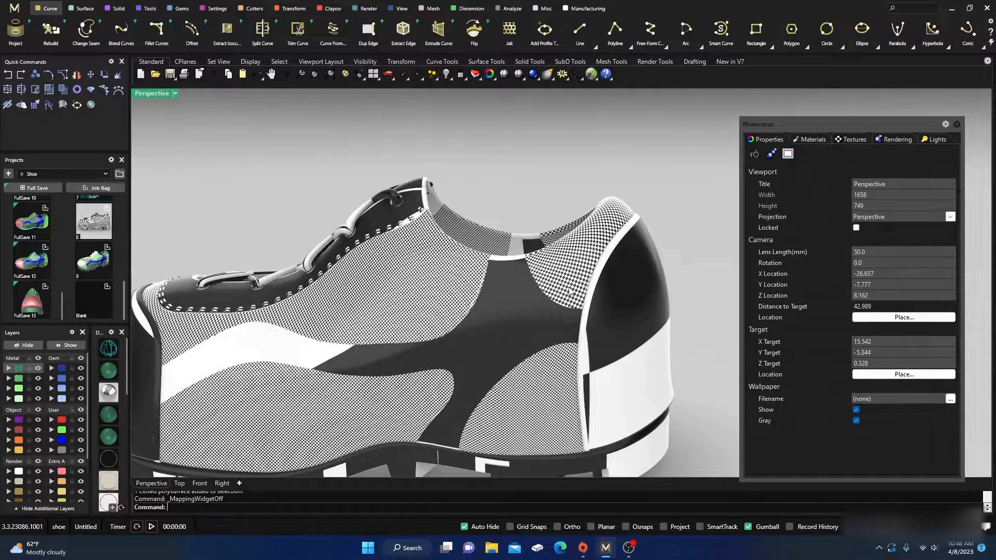
pyautogui.click(577, 268)
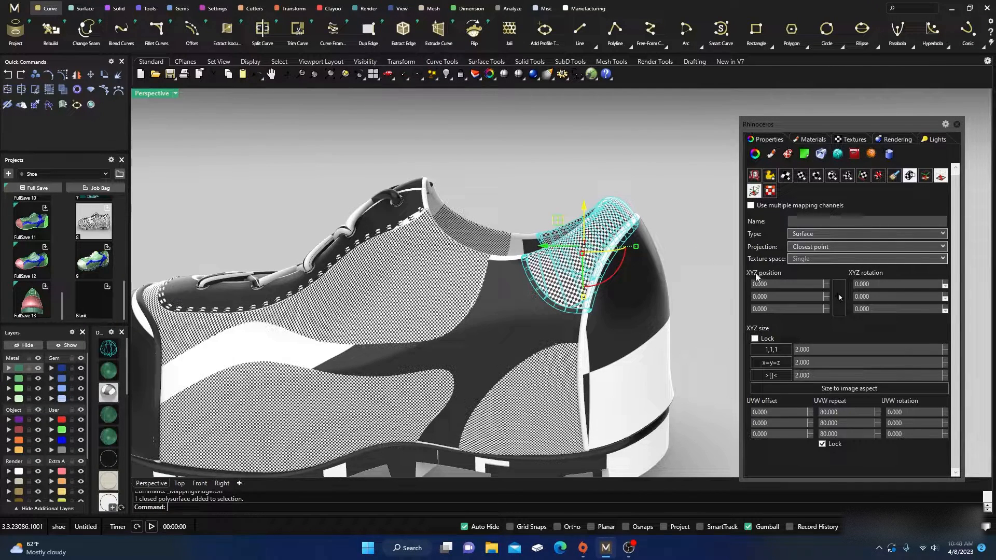
pyautogui.click(921, 234)
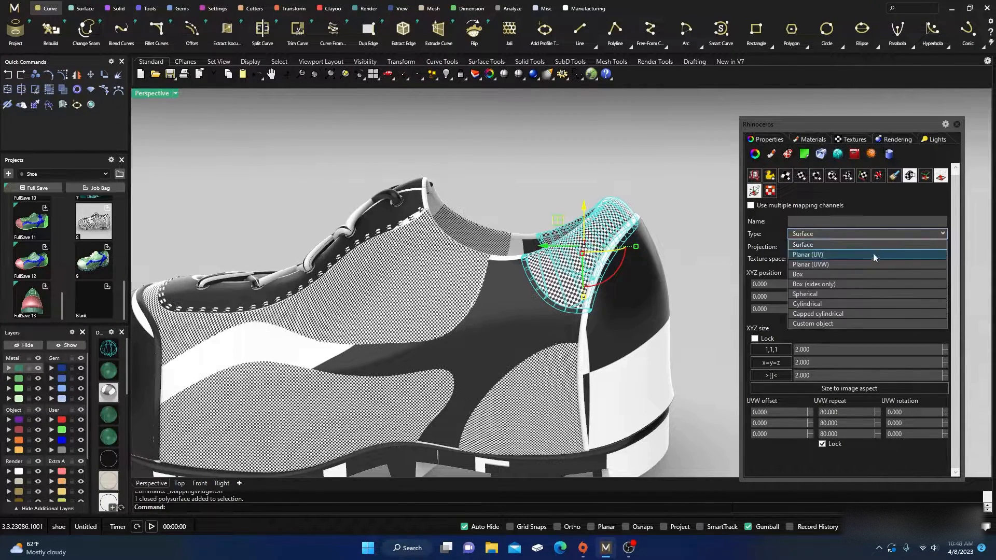
pyautogui.click(816, 294)
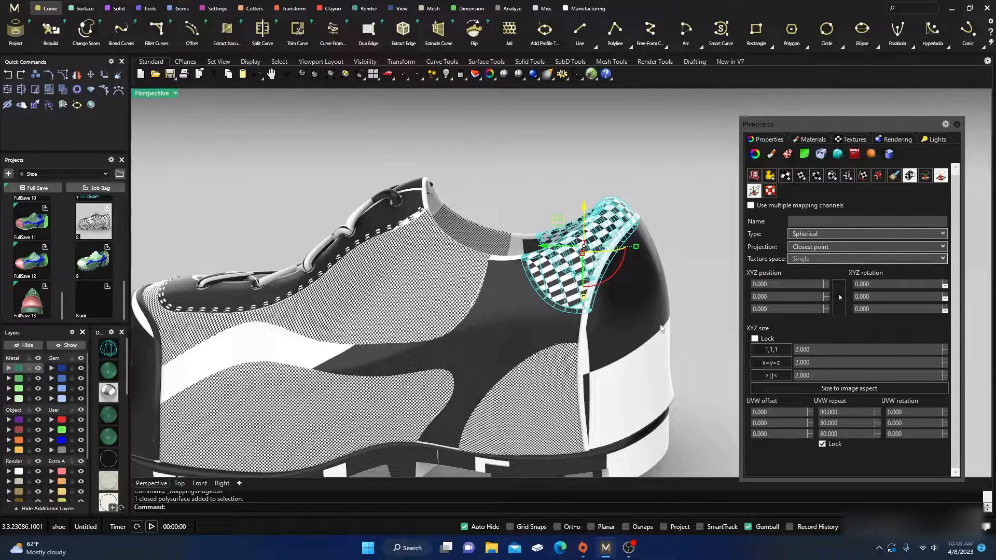
pyautogui.doubleClick(825, 412)
pyautogui.write('100')
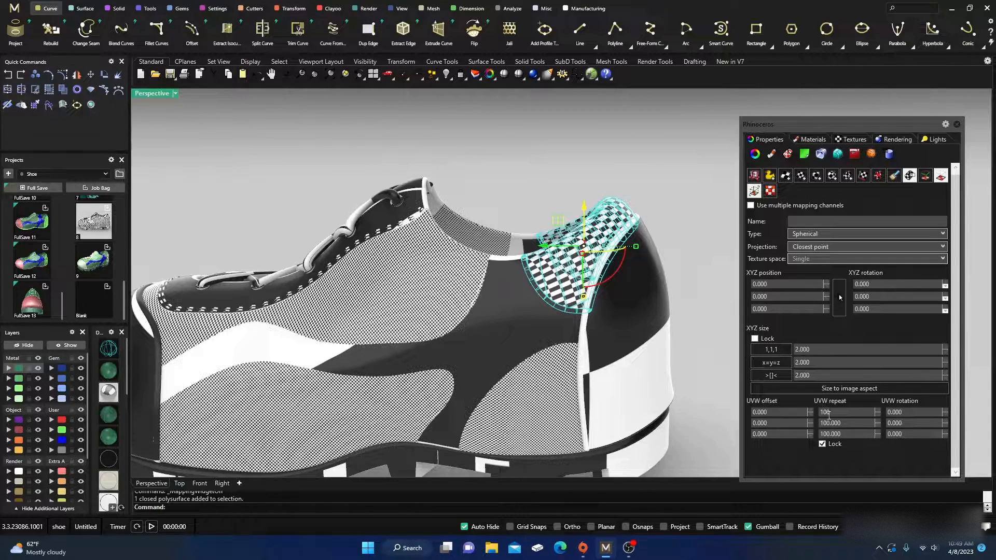
pyautogui.doubleClick(826, 413)
# Step: Set the heel collar piece's texture mapping type to Box (sides only) and inspect its checker pattern up close
pyautogui.click(907, 245)
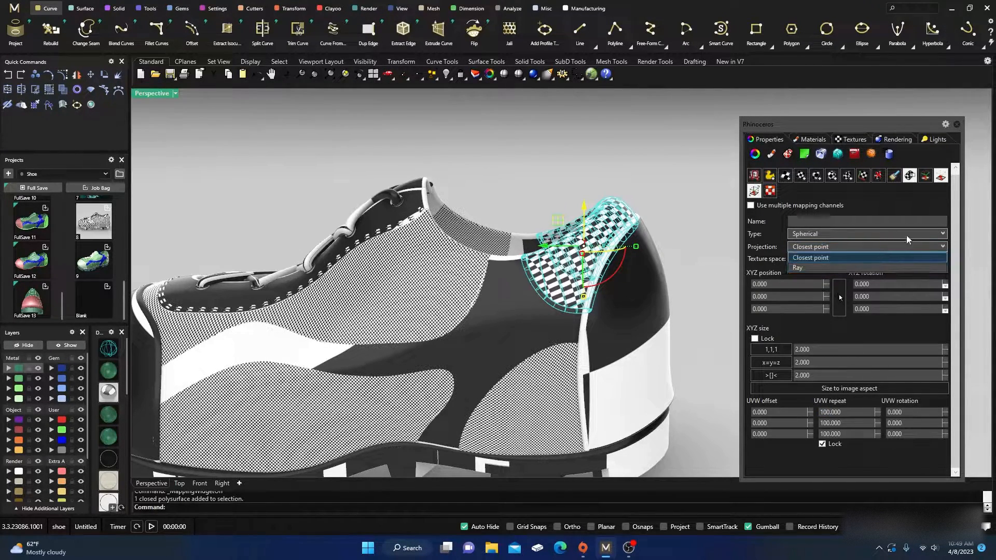
pyautogui.click(932, 233)
pyautogui.click(933, 234)
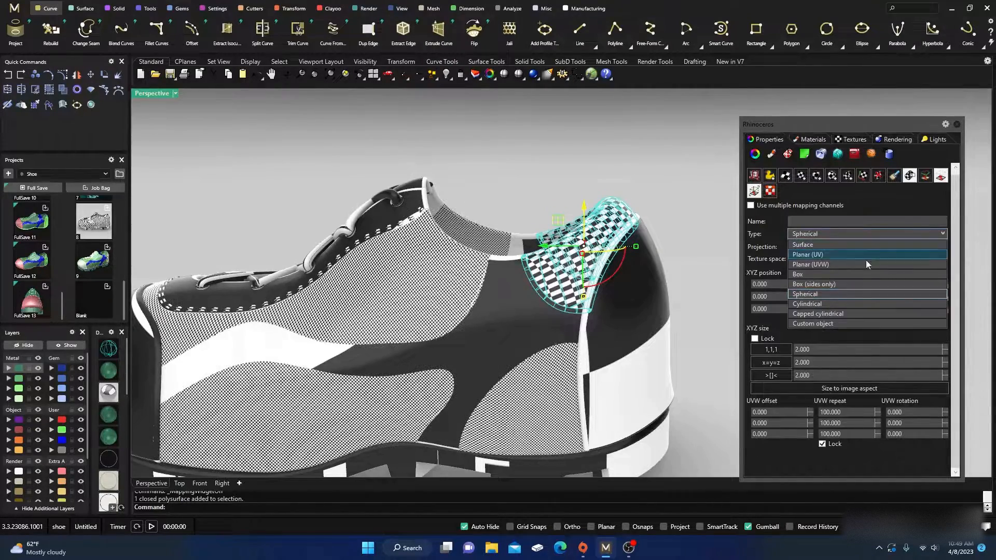
pyautogui.click(828, 284)
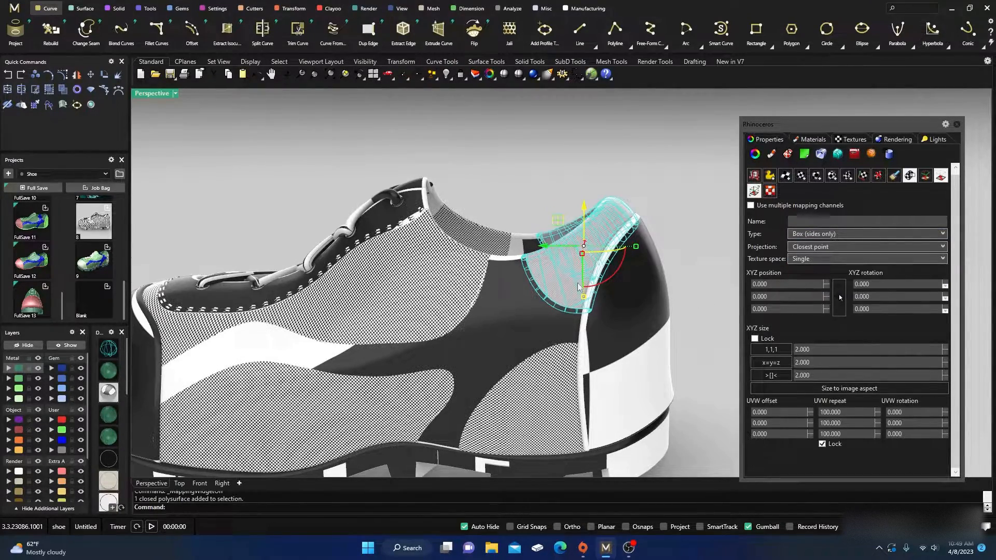
pyautogui.scroll(5, 560, 280)
pyautogui.scroll(3, 560, 279)
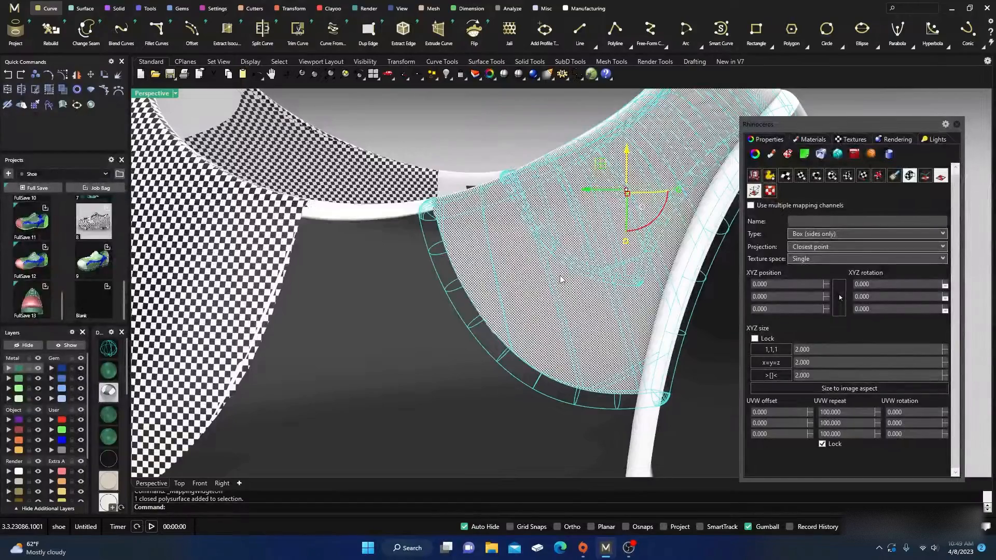
pyautogui.scroll(-8, 560, 279)
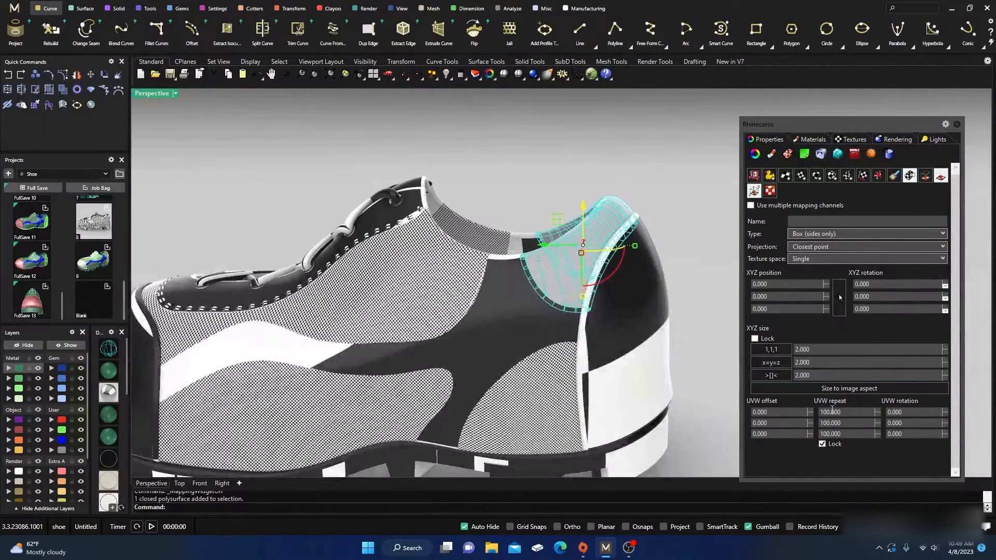
# Step: Try a UVW repeat of 40 on the heel collar piece, settle on 20 and deselect the piece
pyautogui.write('0')
pyautogui.press('Return')
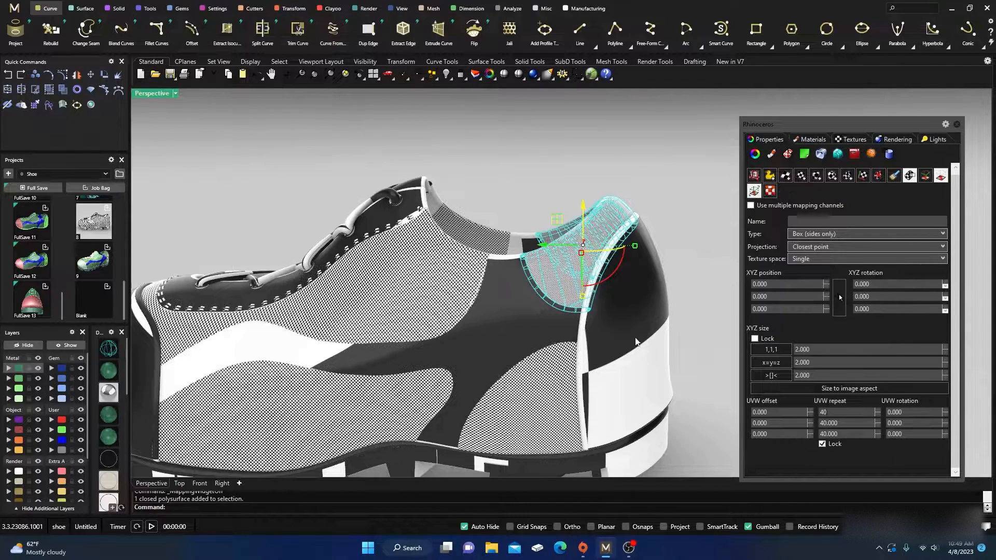
pyautogui.doubleClick(827, 413)
pyautogui.write('20')
pyautogui.press('Return')
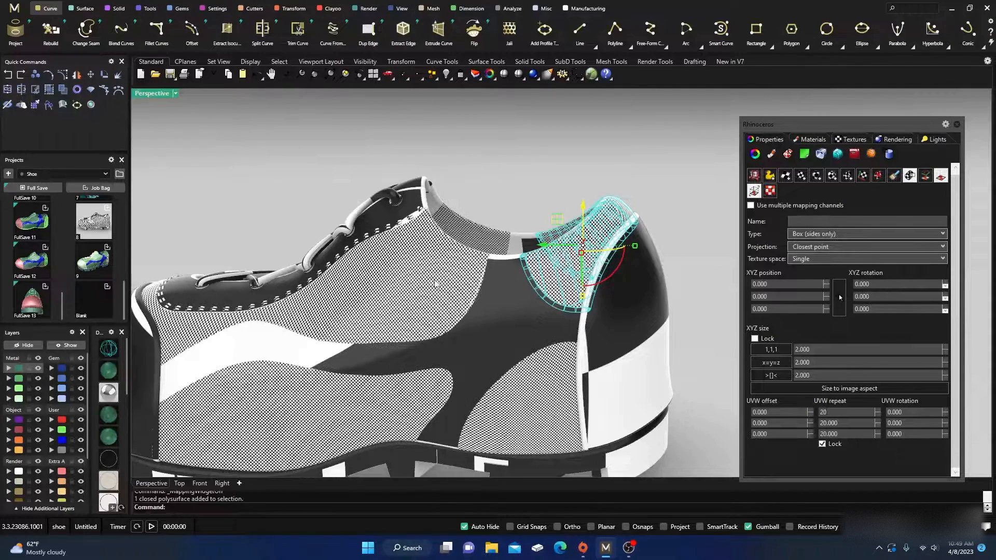
pyautogui.click(540, 148)
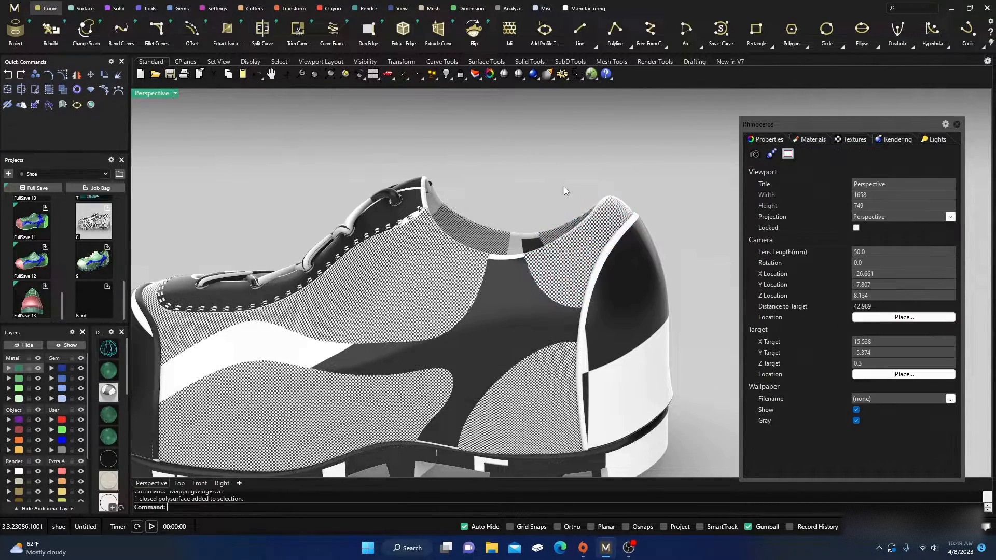
# Step: Compare the checker size and direction across the shoe's side, lace and heel collar pieces
pyautogui.scroll(-3, 589, 204)
pyautogui.moveTo(580, 295)
pyautogui.mouseDown(button='right')
pyautogui.moveTo(595, 285)
pyautogui.moveTo(582, 293)
pyautogui.mouseUp(button='right')
pyautogui.scroll(-2, 582, 294)
pyautogui.moveTo(495, 306)
pyautogui.mouseDown(button='right')
pyautogui.moveTo(521, 314)
pyautogui.moveTo(489, 314)
pyautogui.mouseUp(button='right')
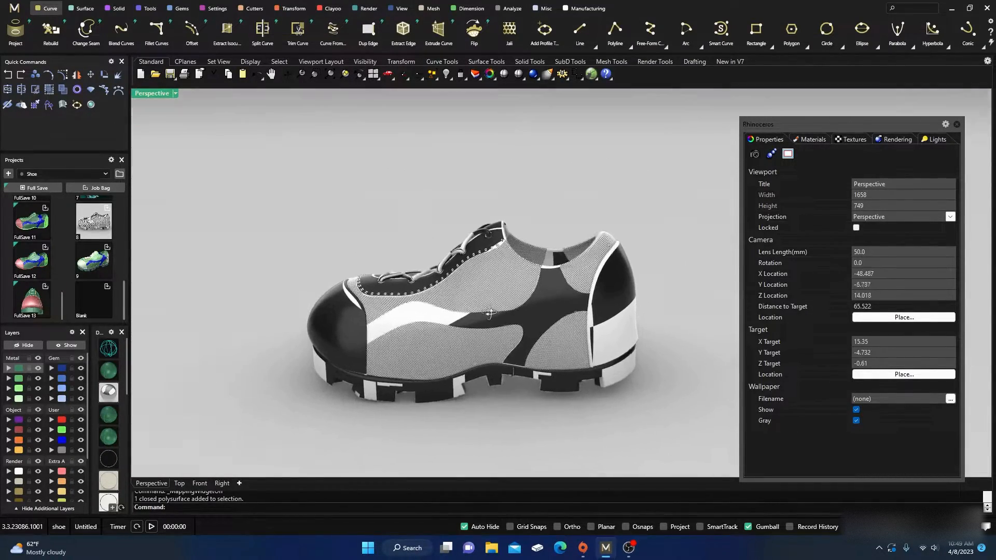
pyautogui.scroll(2, 503, 350)
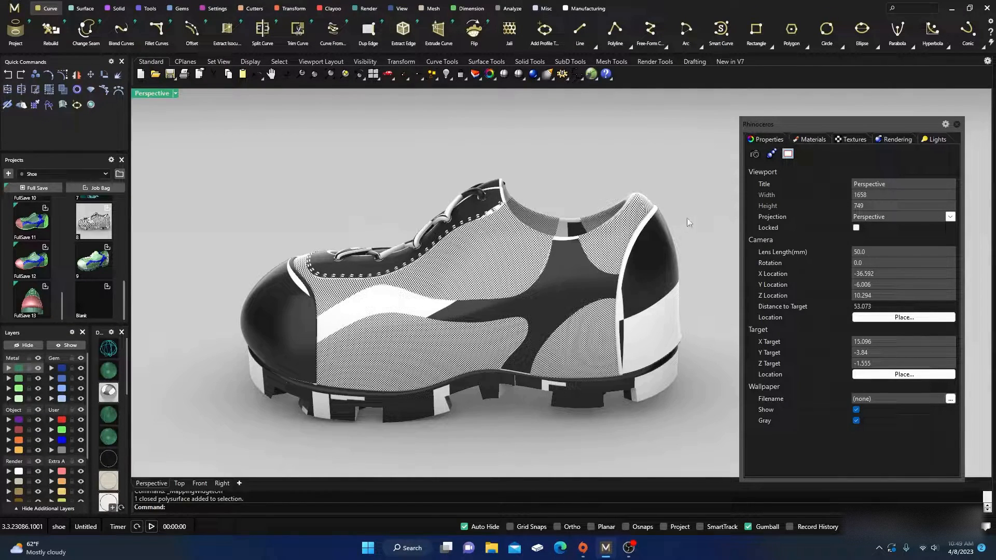
pyautogui.scroll(4, 518, 325)
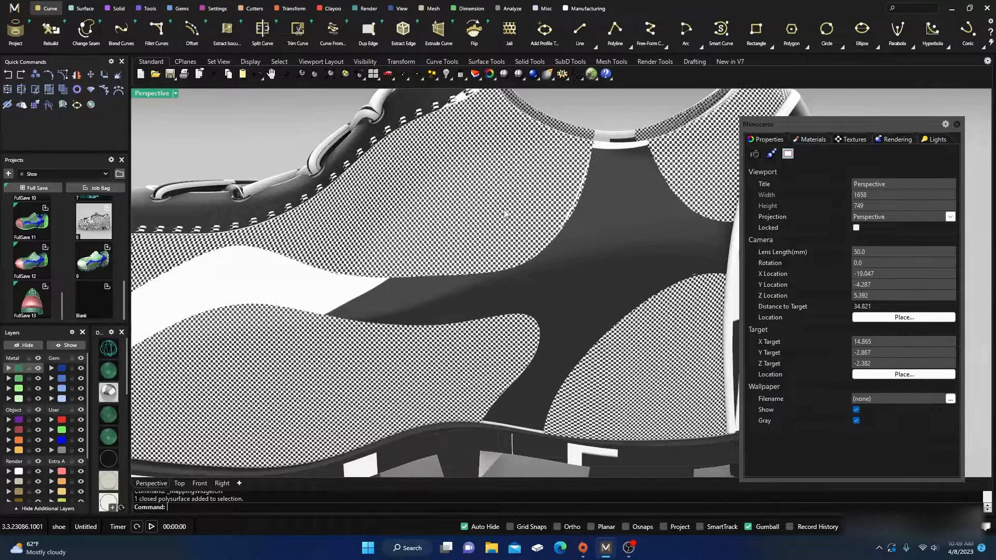
pyautogui.scroll(-2, 504, 213)
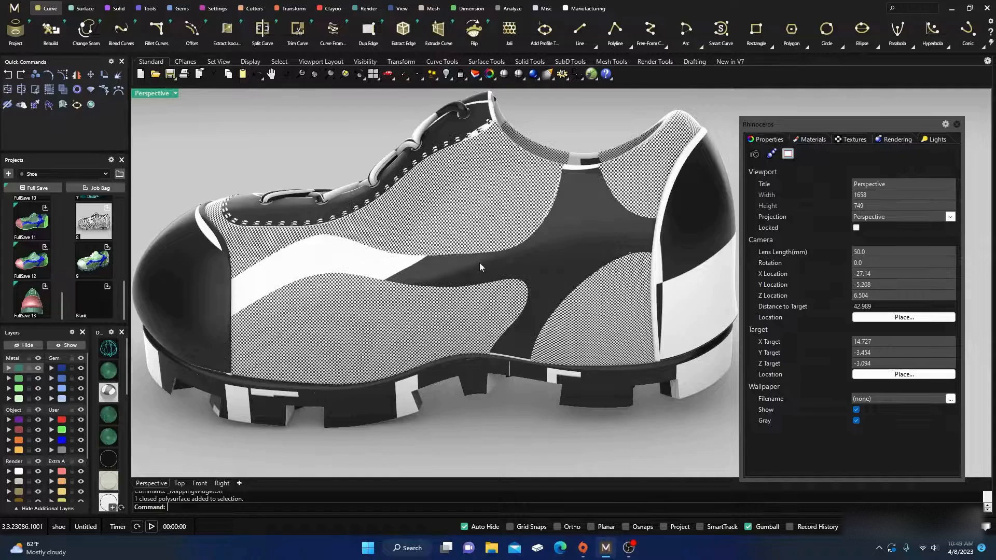
# Step: Select the wavy side stripe panels on the blue User layer and give their texture mapping a locked UVW repeat of 10
pyautogui.click(559, 263)
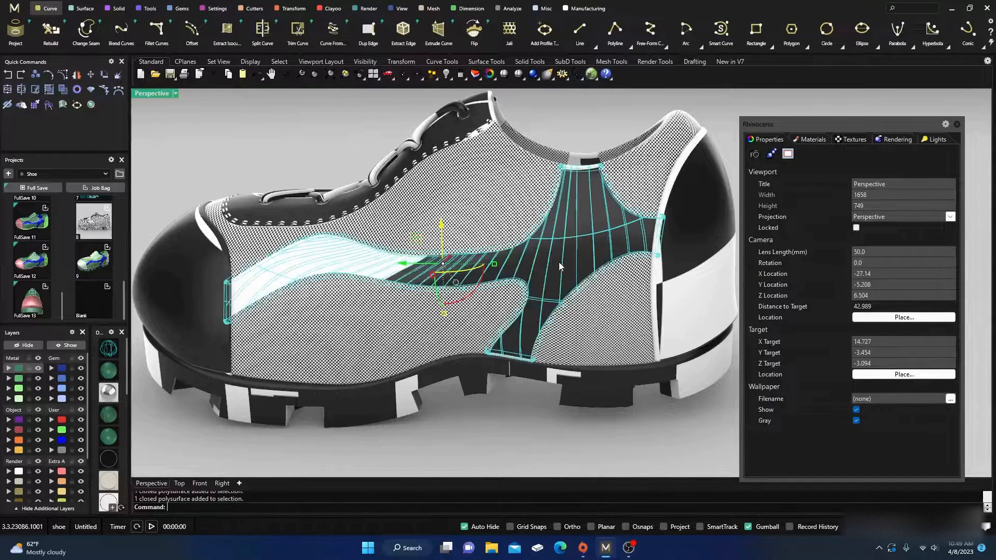
pyautogui.rightClick(60, 440)
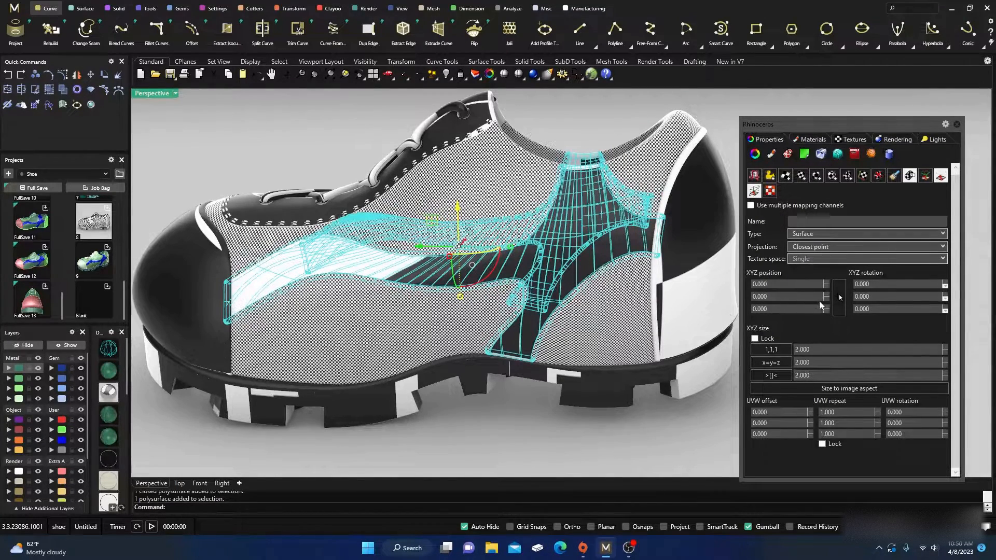
pyautogui.click(821, 444)
pyautogui.doubleClick(828, 412)
pyautogui.write('10')
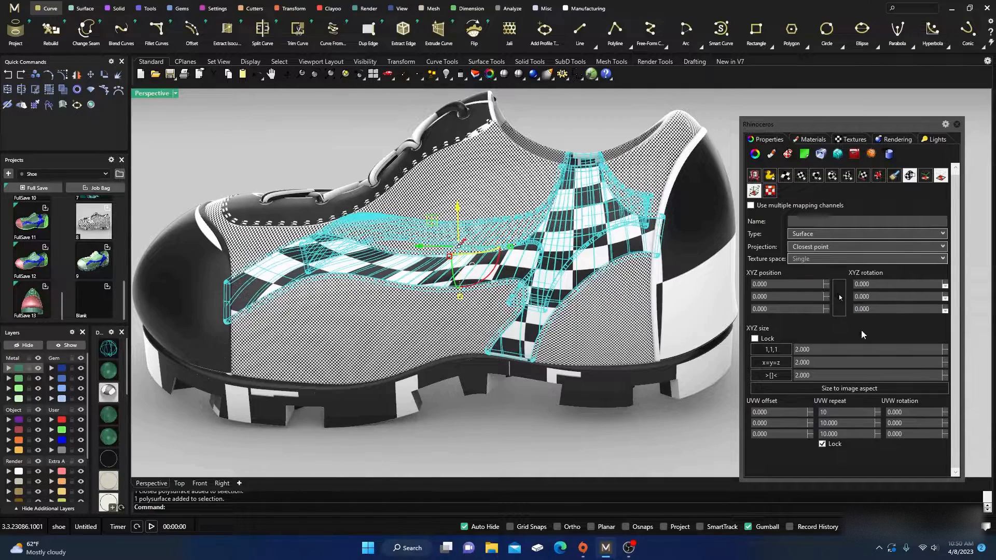
# Step: Try Planar (UV) texture mapping on the stripe panels and switch them to Box (sides only)
pyautogui.click(939, 233)
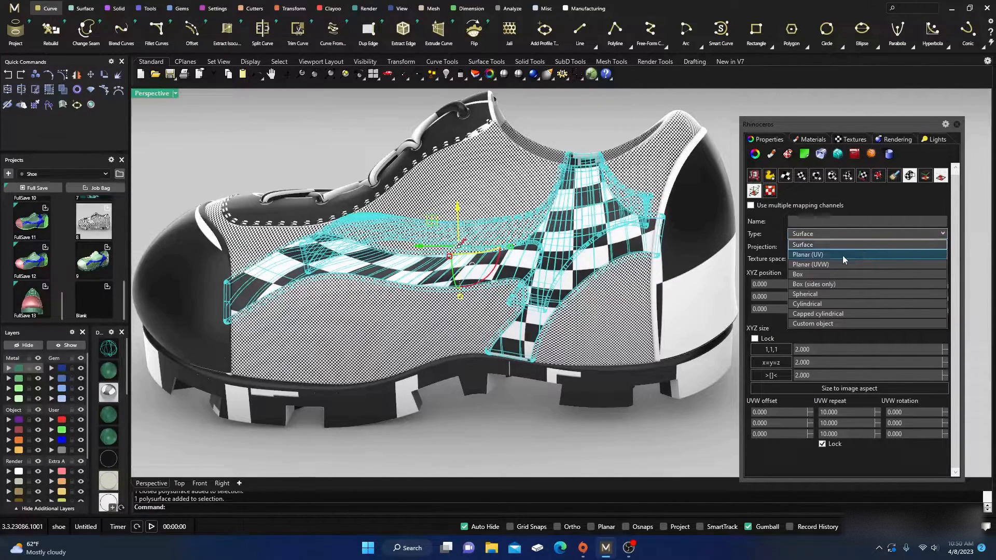
pyautogui.click(799, 256)
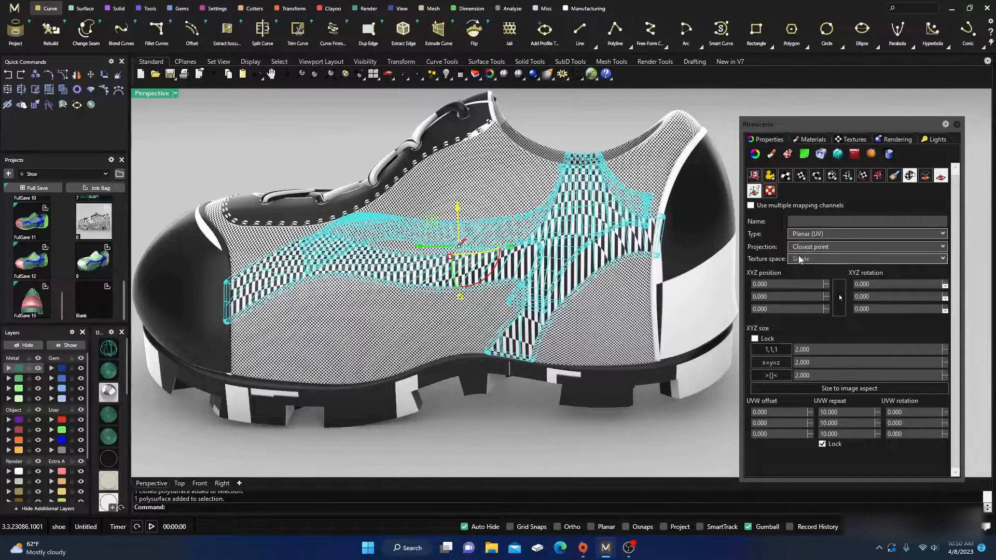
pyautogui.click(941, 234)
pyautogui.click(802, 284)
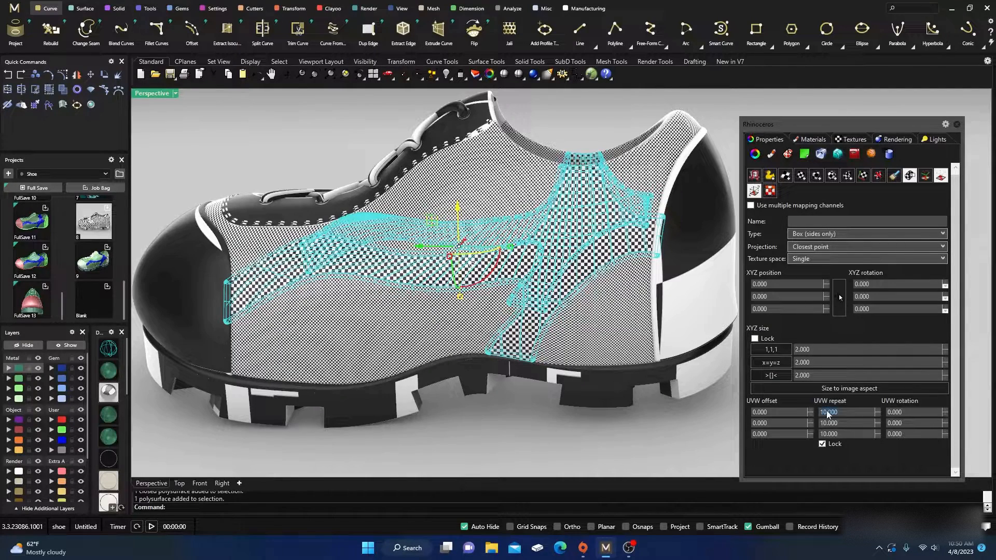
# Step: Set the stripe panels' UVW repeat to 8 and deselect them
pyautogui.write('8')
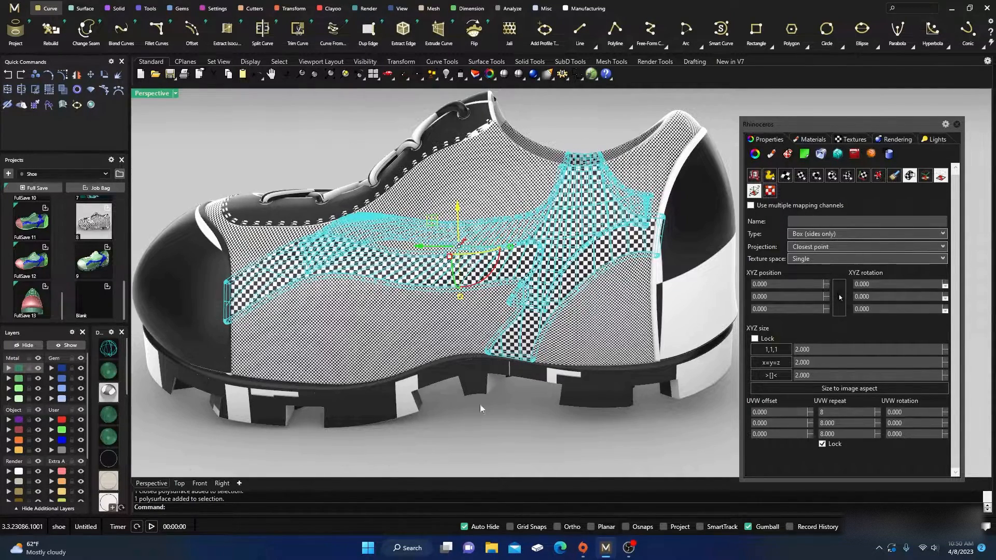
pyautogui.click(500, 430)
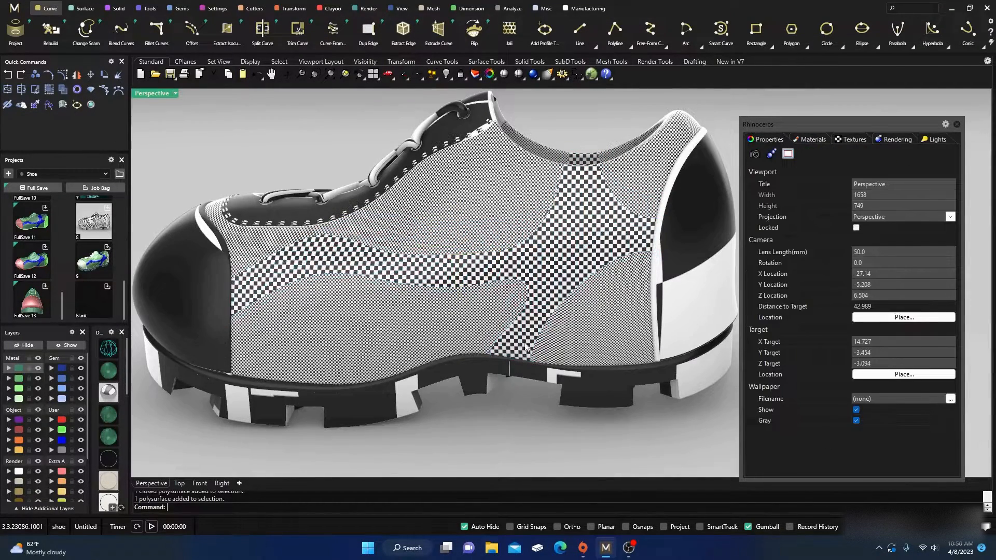
pyautogui.scroll(-4, 533, 374)
pyautogui.moveTo(533, 374); pyautogui.dragTo(545, 369, button='right')
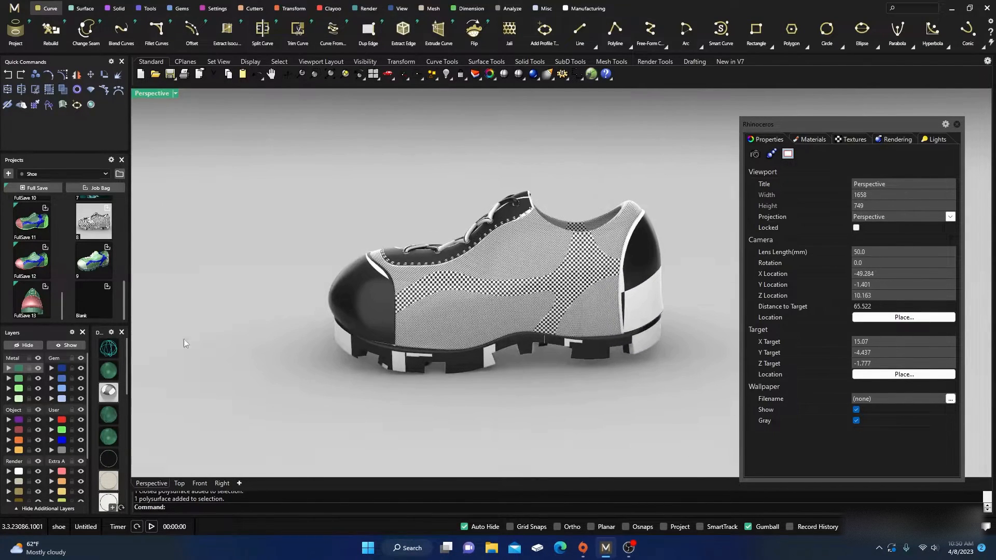
# Step: Select the tongue on the Metal 03 layer and give its texture mapping a locked UVW repeat of 40
pyautogui.click(20, 381)
pyautogui.click(179, 318)
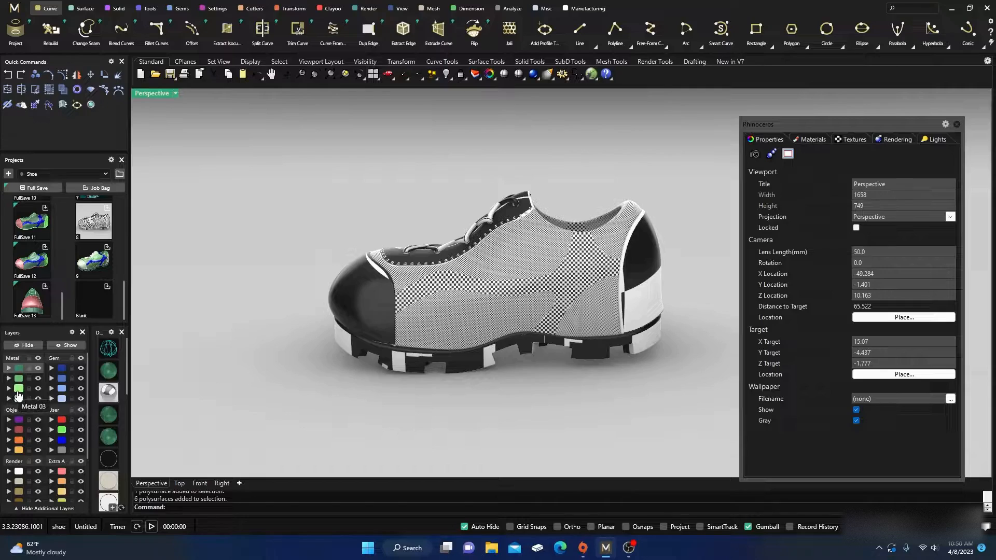
pyautogui.click(18, 398)
pyautogui.moveTo(171, 337); pyautogui.dragTo(309, 373, button='right')
pyautogui.scroll(6, 460, 141)
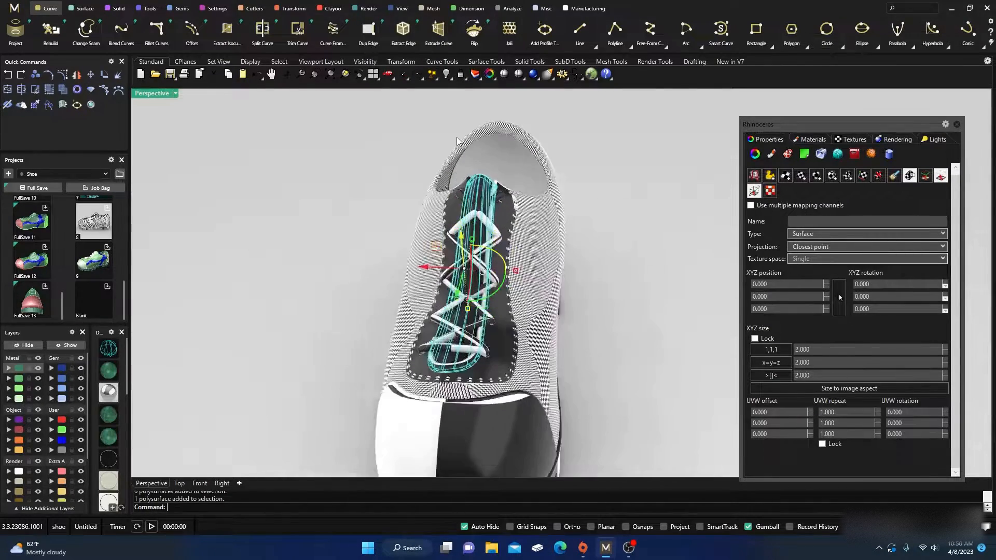
pyautogui.moveTo(554, 242); pyautogui.dragTo(574, 247, button='right')
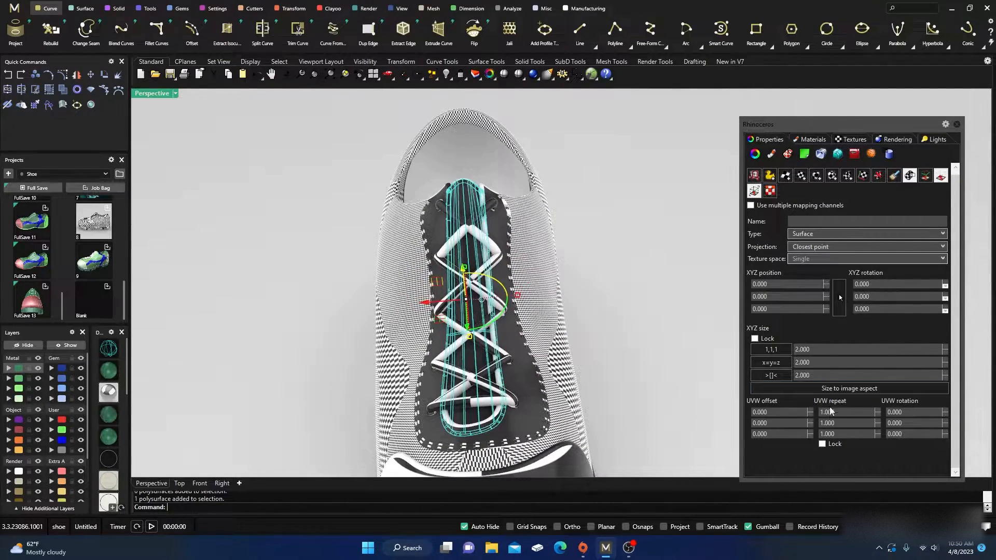
pyautogui.click(823, 444)
pyautogui.click(830, 412)
pyautogui.write('40')
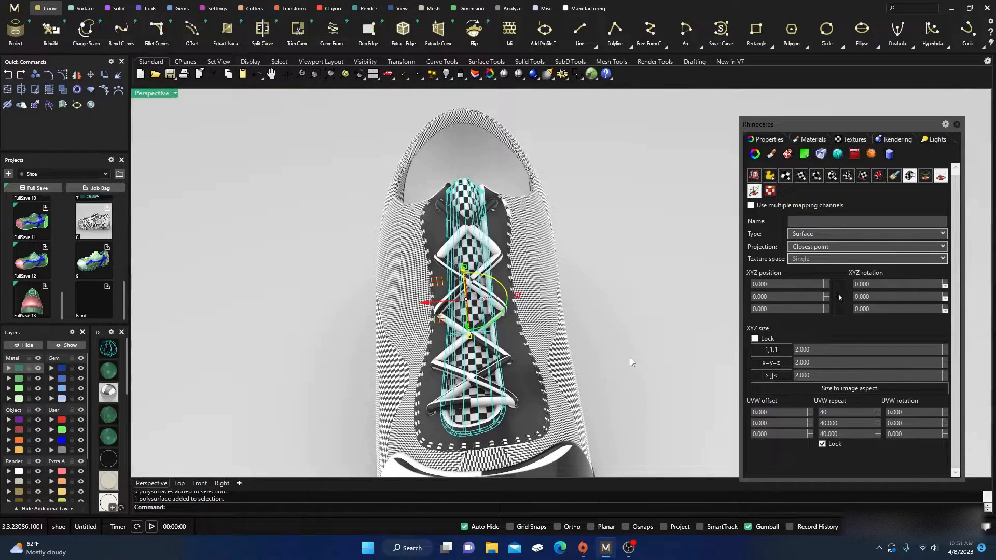
# Step: Set the tongue's UVW repeat to 80 and deselect it
pyautogui.moveTo(630, 357); pyautogui.dragTo(580, 310, button='right')
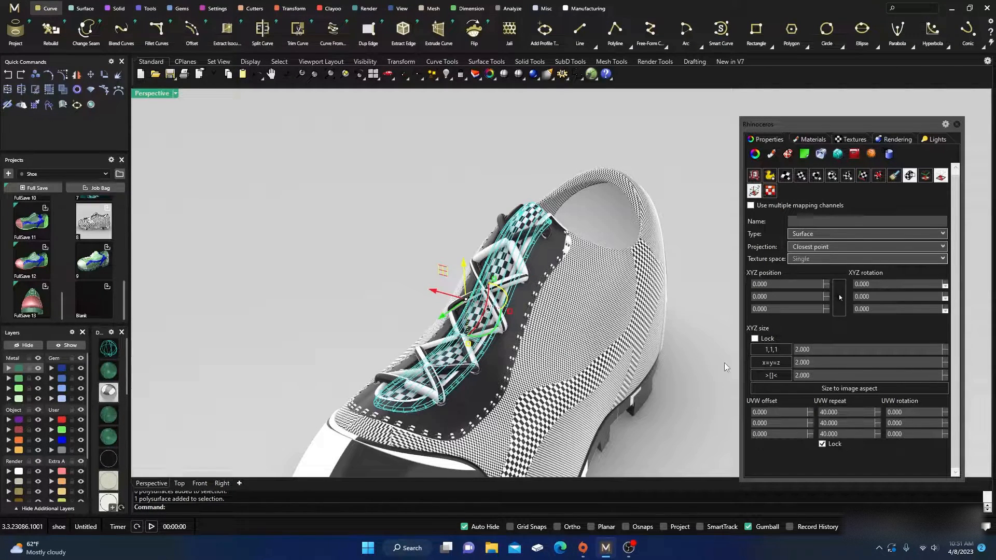
pyautogui.doubleClick(829, 413)
pyautogui.write('80')
pyautogui.press('Return')
pyautogui.moveTo(528, 362)
pyautogui.mouseDown(button='right')
pyautogui.moveTo(592, 381)
pyautogui.moveTo(521, 357)
pyautogui.mouseUp(button='right')
pyautogui.scroll(-5, 456, 332)
pyautogui.scroll(-5, 457, 333)
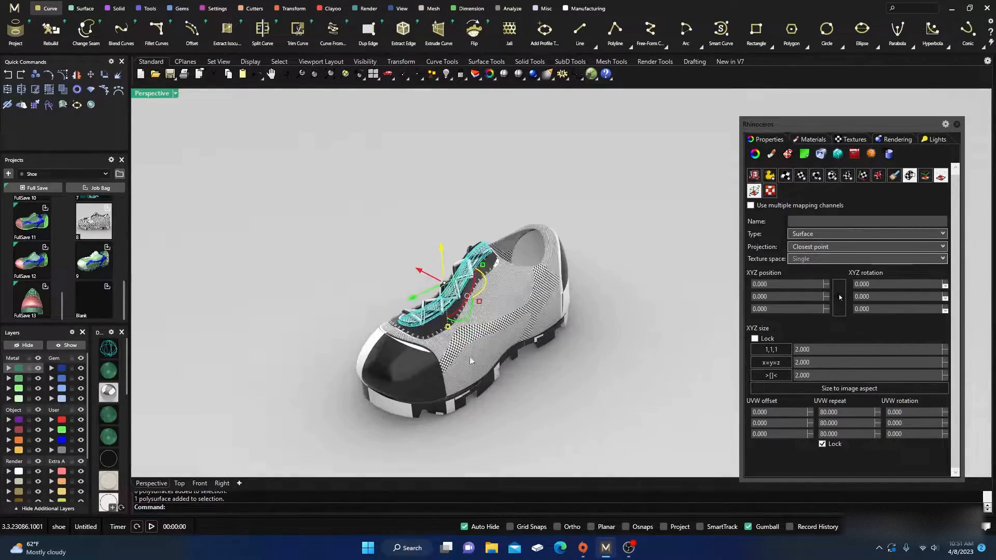
pyautogui.scroll(8, 471, 360)
pyautogui.click(609, 404)
# Step: Select the toe cap, eyestay, heel and sole pieces together through their shared Metal layer
pyautogui.scroll(-7, 509, 317)
pyautogui.moveTo(517, 334); pyautogui.dragTo(482, 310, button='right')
pyautogui.scroll(-3, 487, 311)
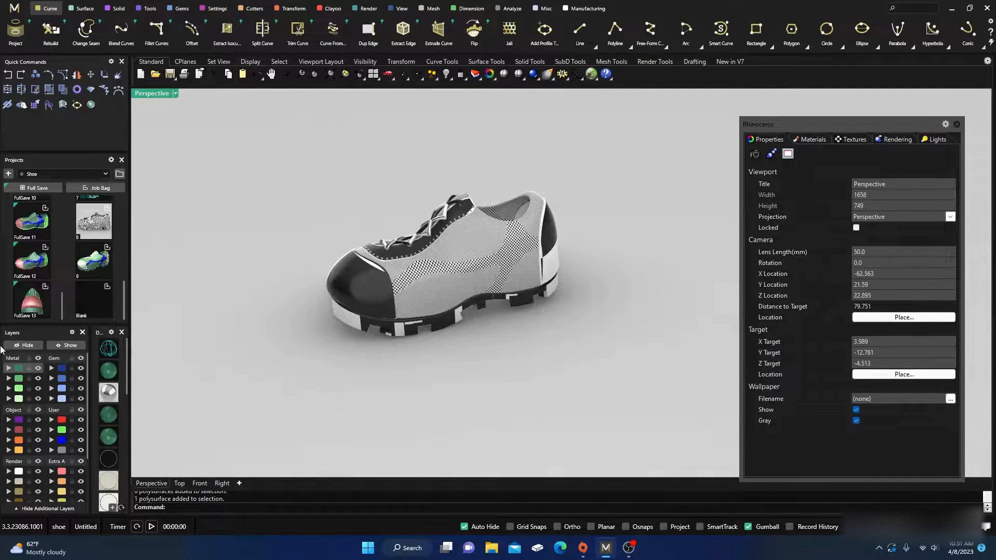
pyautogui.click(18, 390)
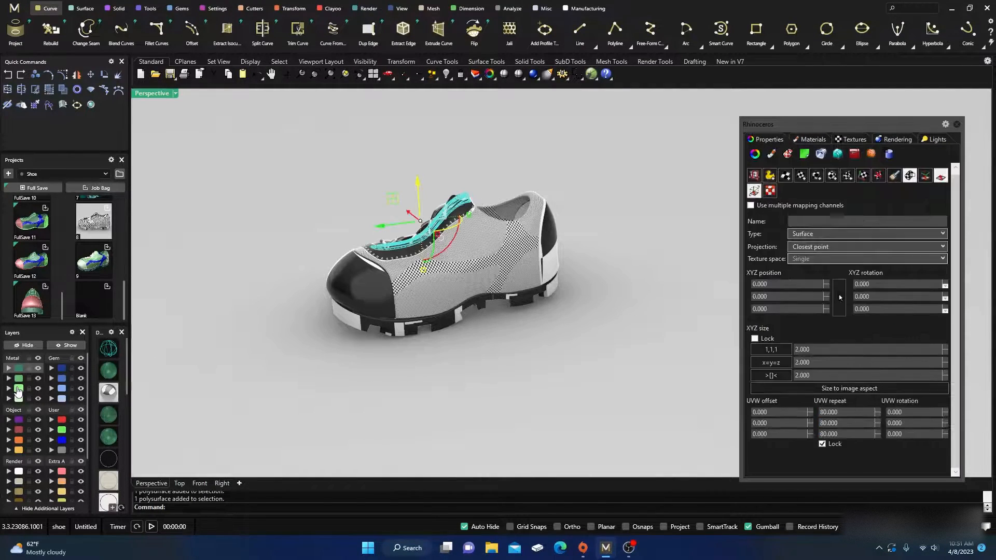
pyautogui.click(163, 350)
pyautogui.click(20, 398)
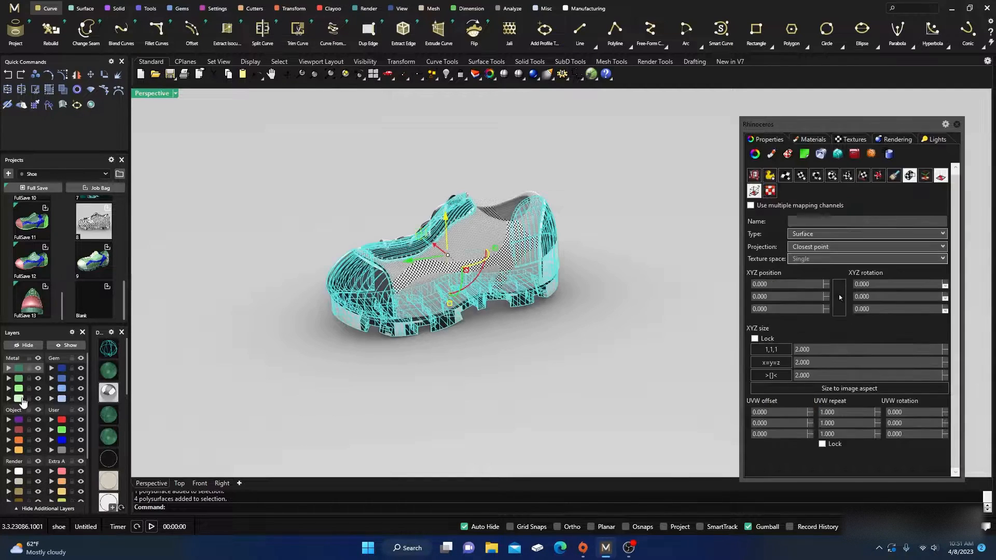
pyautogui.moveTo(316, 345)
pyautogui.mouseDown(button='right')
pyautogui.moveTo(328, 349)
pyautogui.moveTo(333, 337)
pyautogui.mouseUp(button='right')
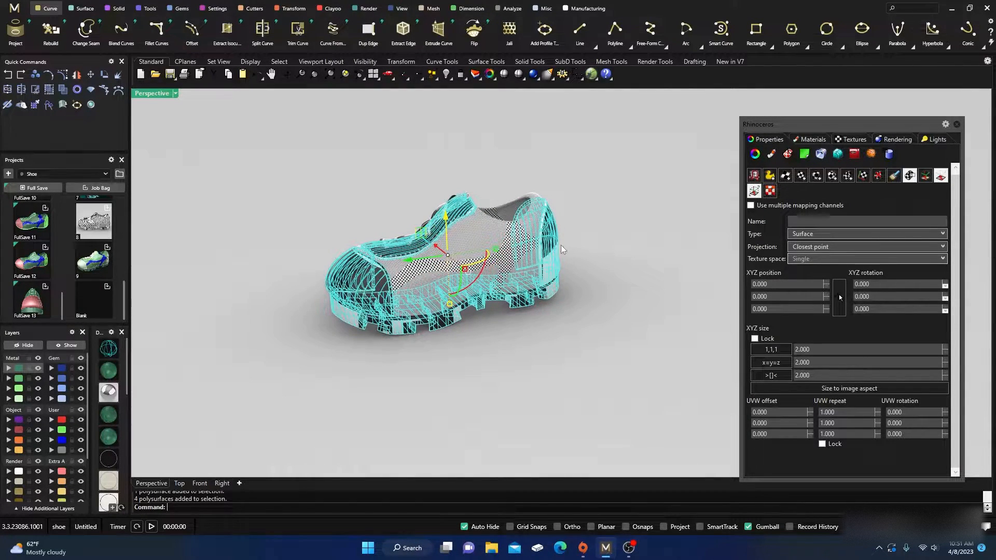
pyautogui.moveTo(380, 290); pyautogui.dragTo(456, 261, button='right')
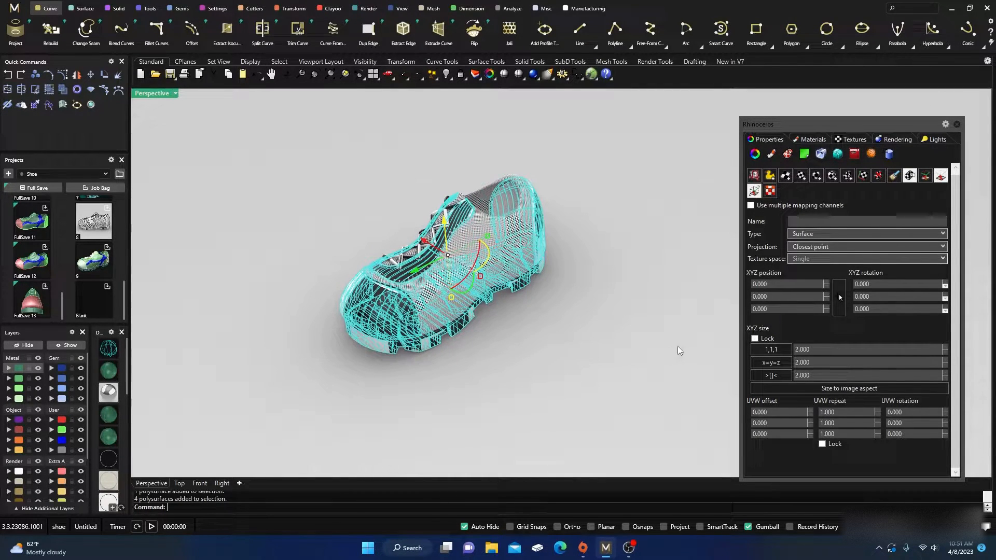
pyautogui.moveTo(500, 389); pyautogui.dragTo(425, 368, button='right')
pyautogui.moveTo(507, 337); pyautogui.dragTo(527, 393, button='right')
pyautogui.scroll(3, 340, 278)
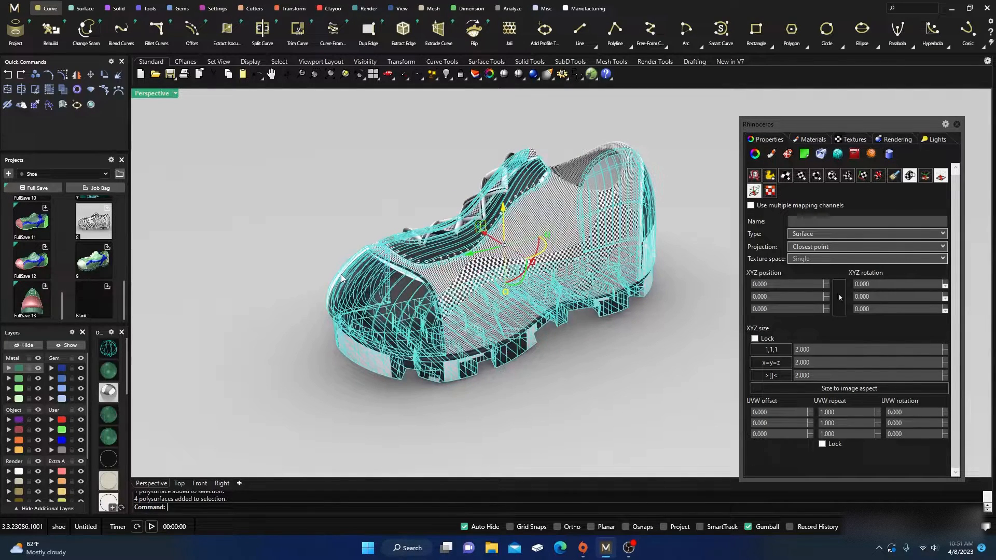
# Step: Try an unlocked UVW repeat of 25 in the first direction on the selected pieces and reset it to 1
pyautogui.click(828, 413)
pyautogui.write('25')
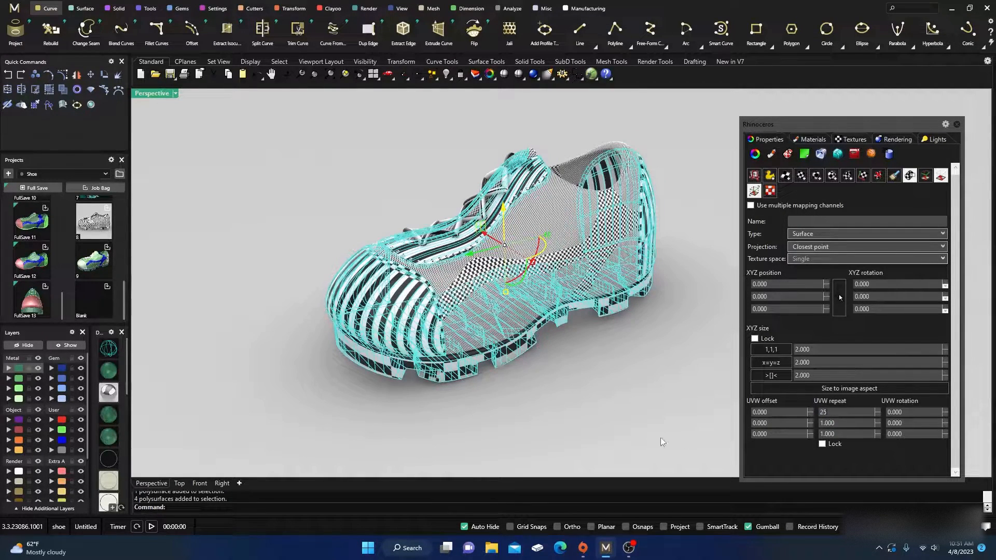
pyautogui.doubleClick(833, 413)
pyautogui.write('1')
# Step: Lock the selected pieces' UVW repeat, try 25, set it to 80 and deselect the pieces
pyautogui.click(821, 444)
pyautogui.doubleClick(833, 411)
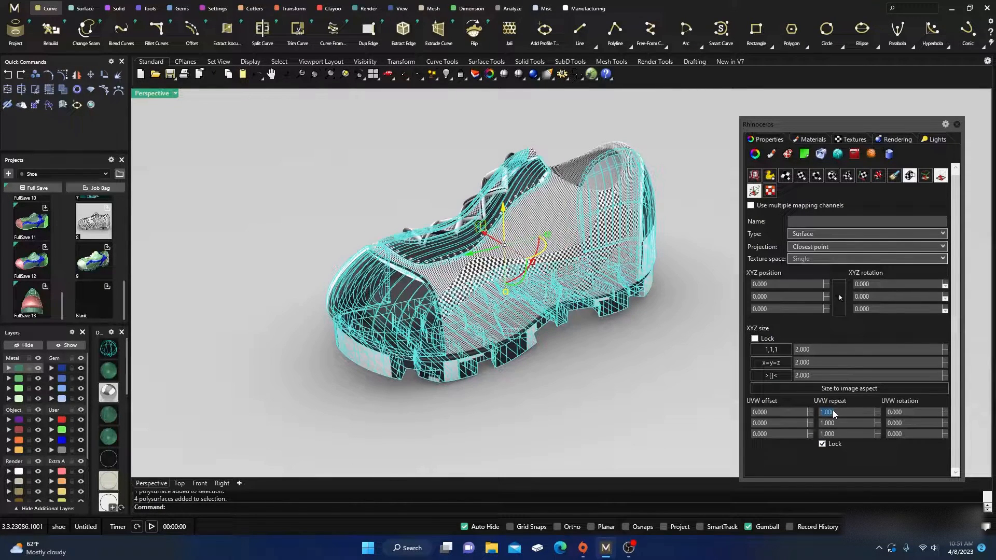
pyautogui.write('25')
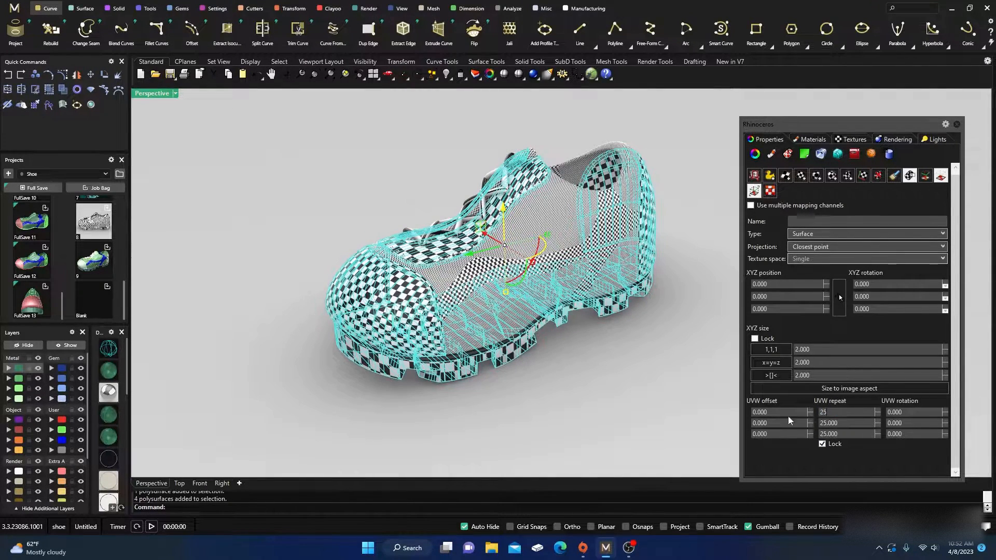
pyautogui.moveTo(584, 429); pyautogui.dragTo(508, 403, button='right')
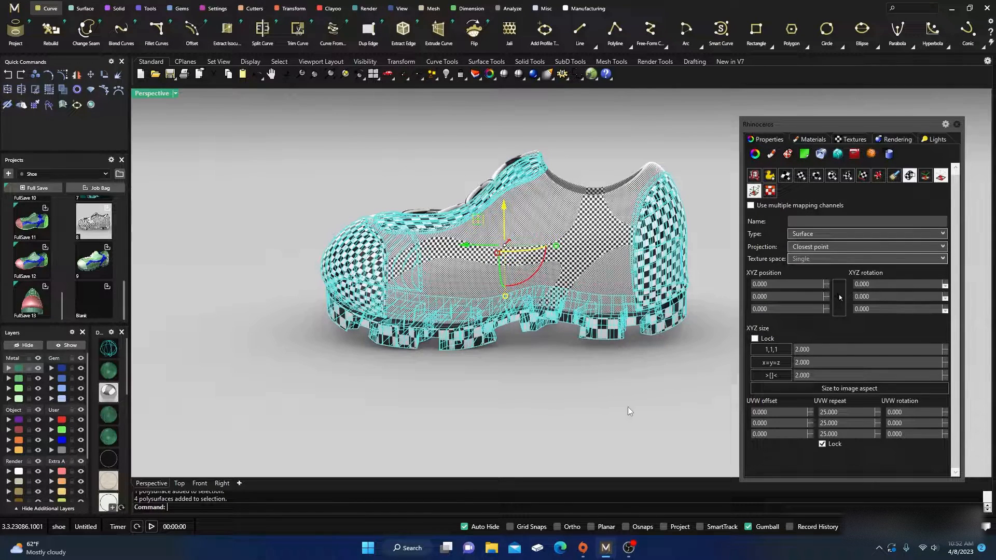
pyautogui.doubleClick(834, 411)
pyautogui.write('80')
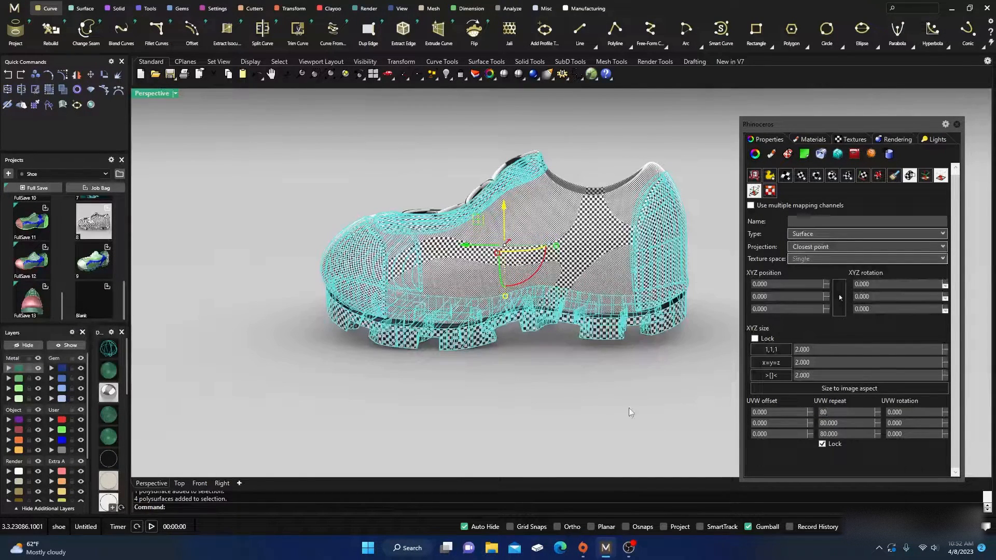
pyautogui.click(498, 411)
# Step: Examine the checker size and distortion on the toe cap, side, heel and sole from several angles
pyautogui.moveTo(433, 415); pyautogui.dragTo(456, 405, button='right')
pyautogui.scroll(4, 444, 314)
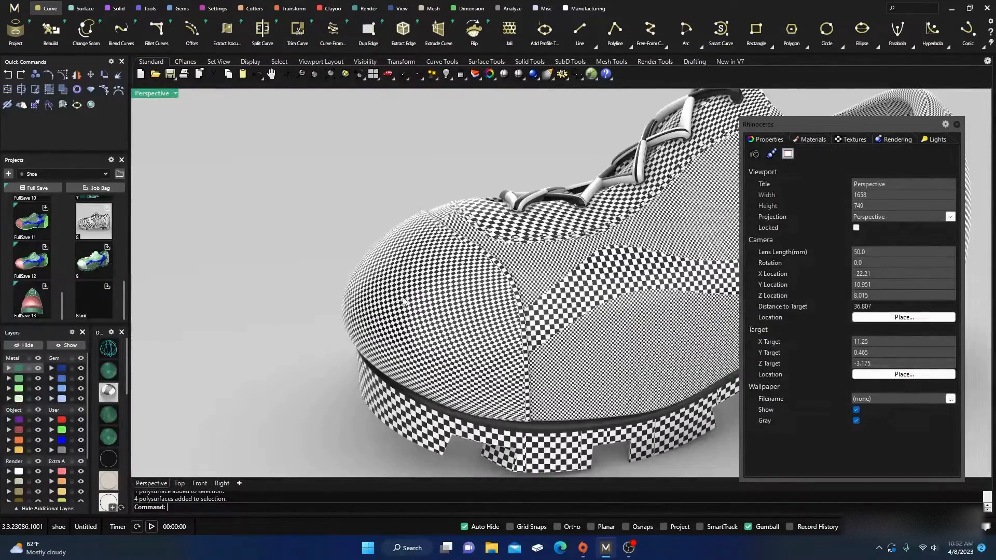
pyautogui.scroll(-4, 405, 306)
pyautogui.moveTo(407, 311); pyautogui.dragTo(425, 367, button='right')
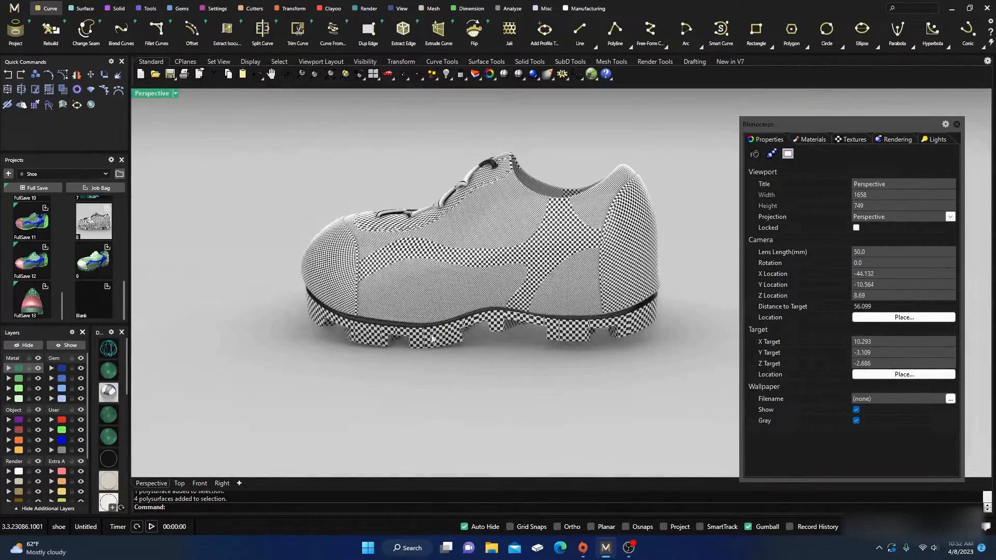
pyautogui.moveTo(627, 314); pyautogui.dragTo(441, 247, button='right')
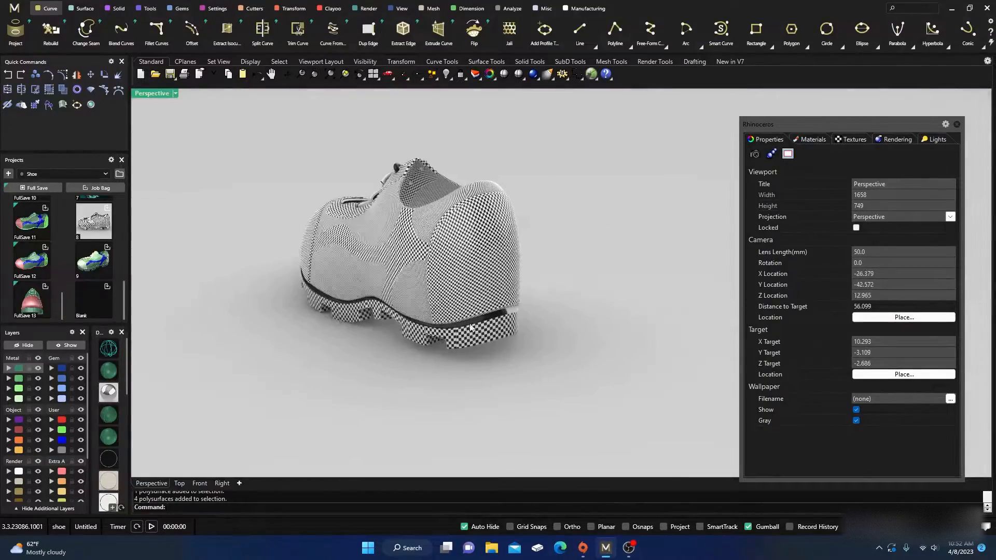
pyautogui.scroll(4, 441, 248)
pyautogui.moveTo(498, 284); pyautogui.dragTo(612, 262, button='right')
pyautogui.scroll(-6, 495, 278)
pyautogui.moveTo(465, 298); pyautogui.dragTo(493, 318, button='right')
pyautogui.scroll(4, 493, 318)
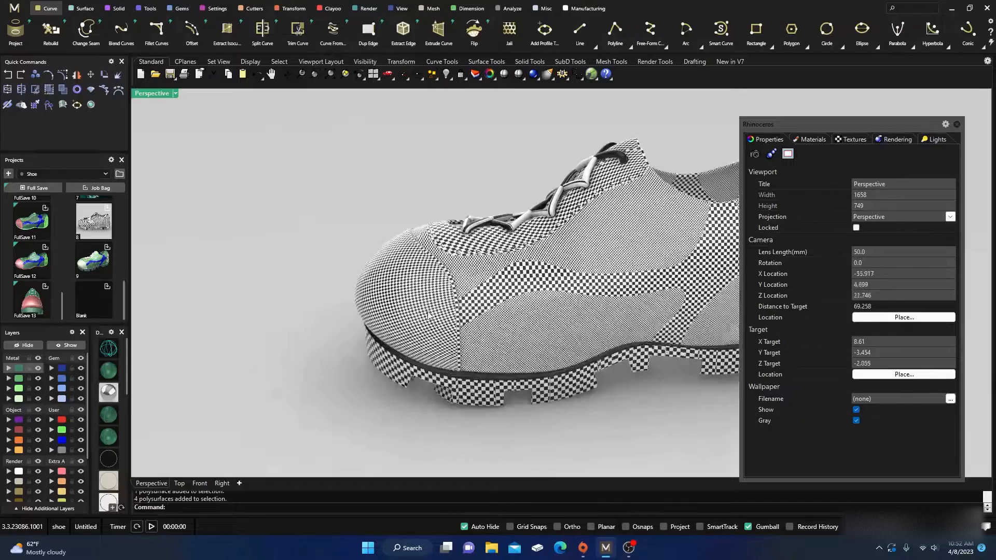
# Step: Select the toe cap and try Box texture mapping on it with a UVW repeat of 60, reduced to 20
pyautogui.scroll(4, 428, 315)
pyautogui.click(408, 288)
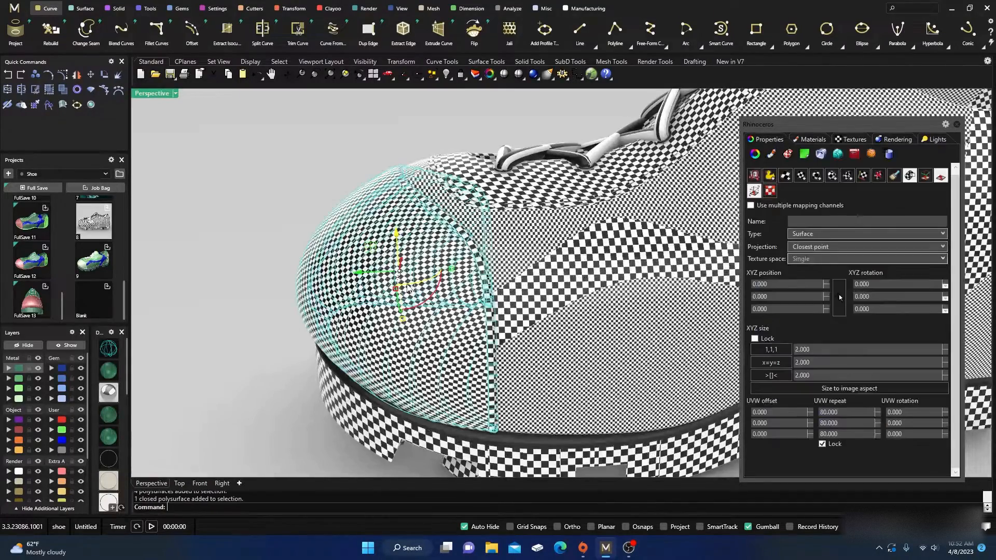
pyautogui.click(938, 235)
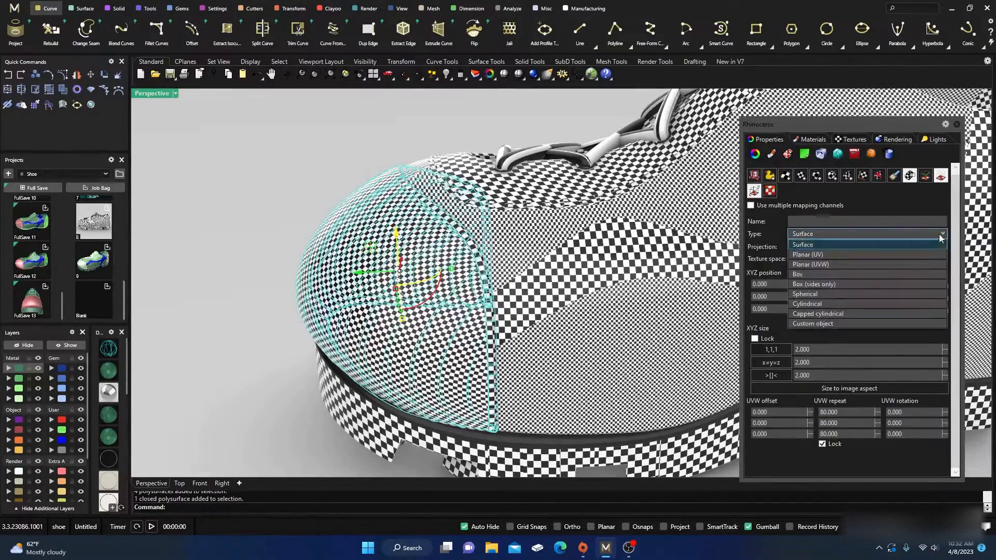
pyautogui.click(885, 275)
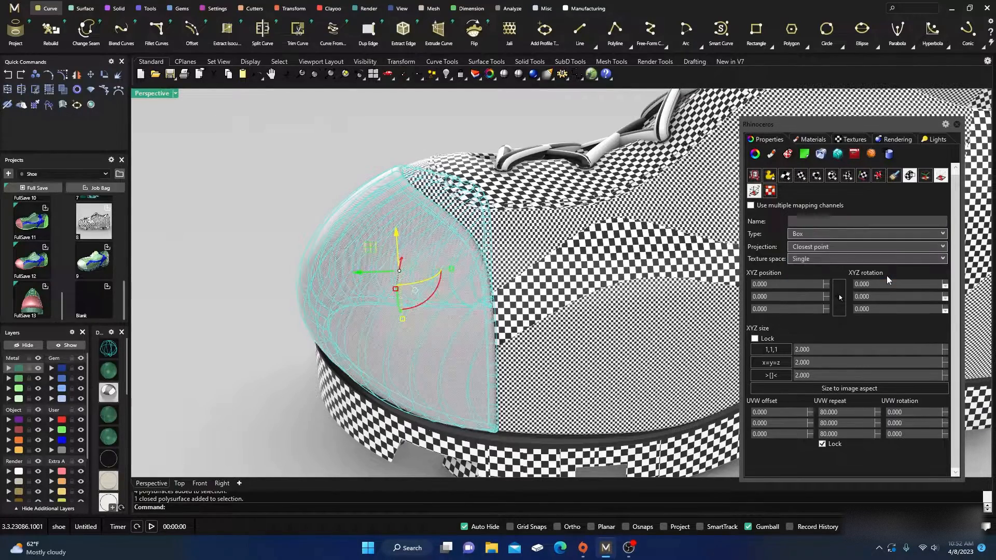
pyautogui.doubleClick(840, 412)
pyautogui.write('60')
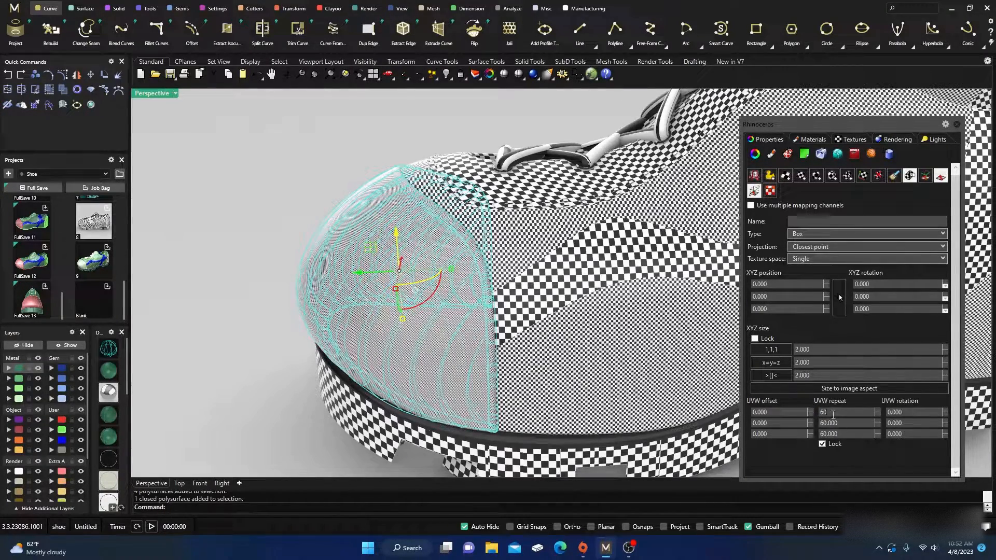
pyautogui.write('20')
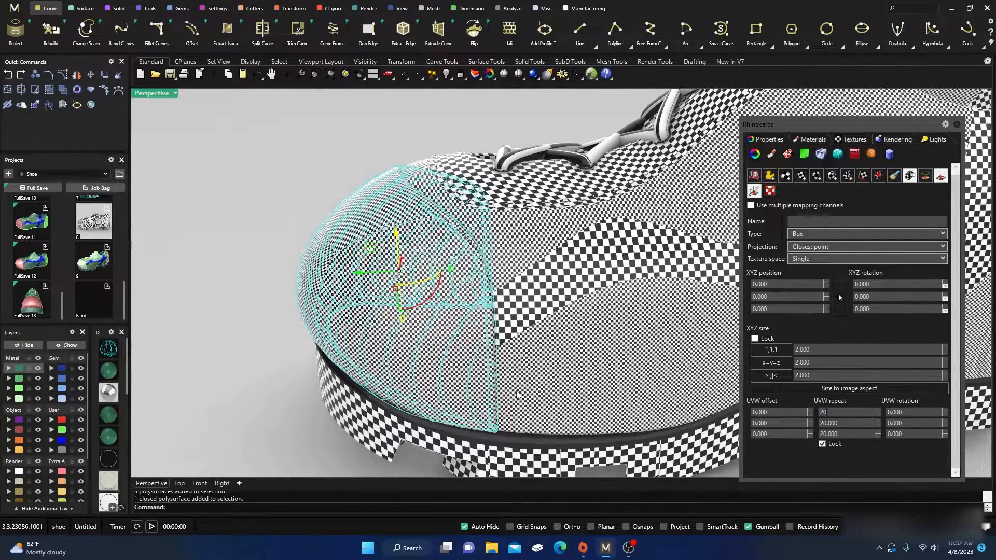
pyautogui.moveTo(516, 395); pyautogui.dragTo(603, 381, button='right')
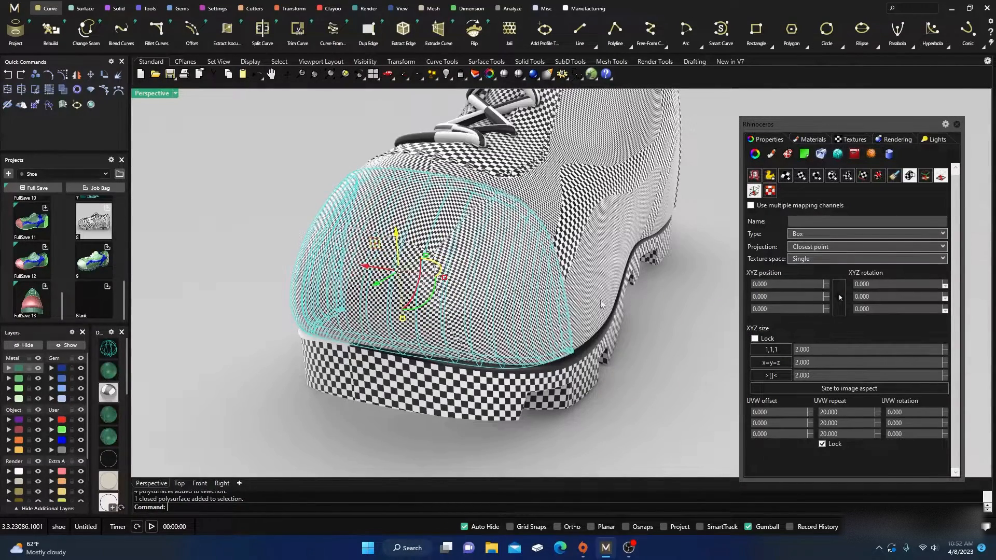
# Step: Switch the toe cap's mapping to Spherical and raise its UVW repeat to 50 and on to 90
pyautogui.click(942, 233)
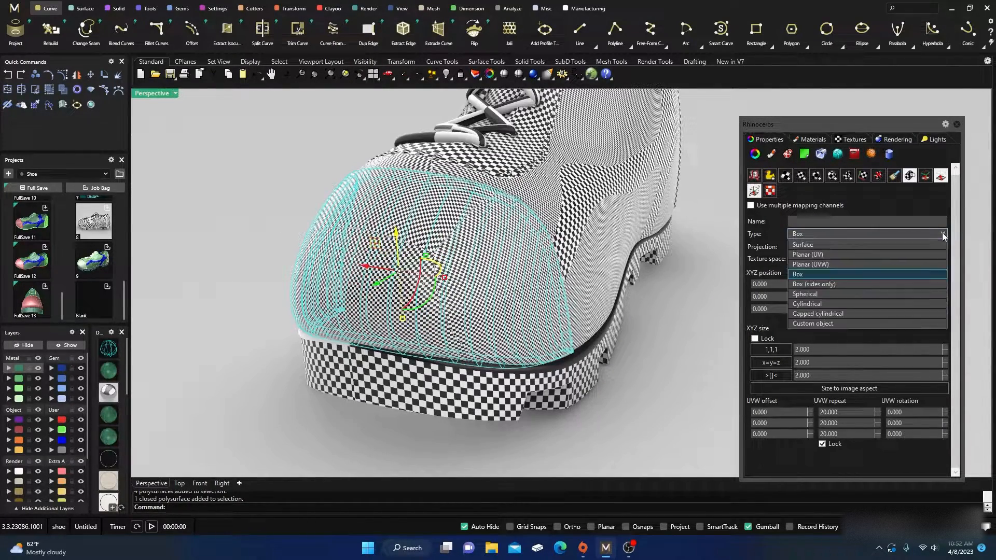
pyautogui.click(825, 293)
pyautogui.moveTo(623, 369); pyautogui.dragTo(545, 367, button='right')
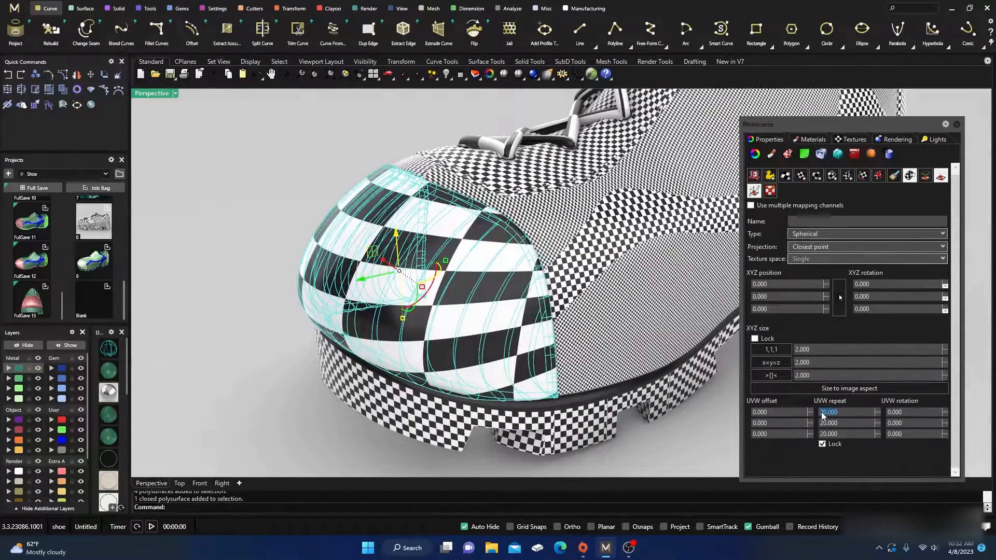
pyautogui.write('50')
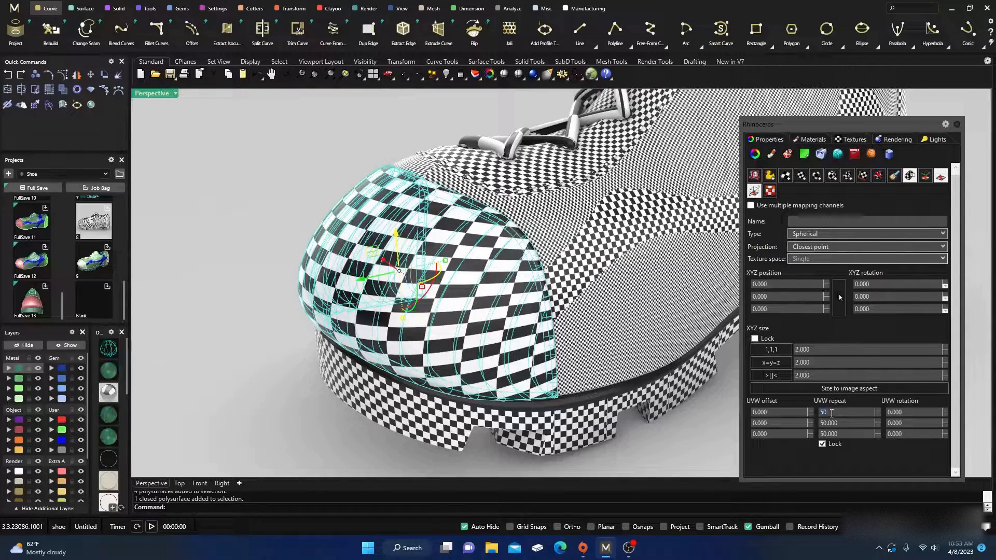
pyautogui.write('90')
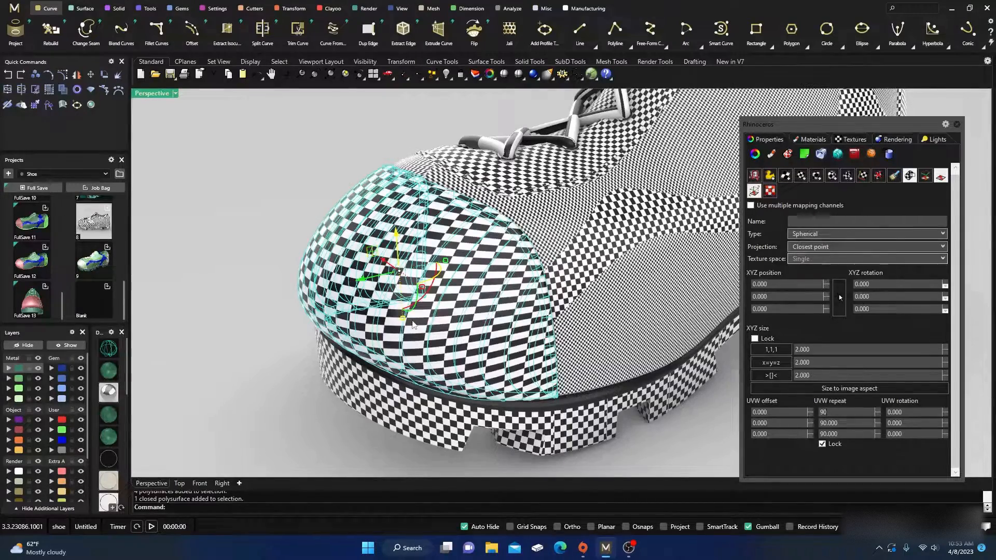
pyautogui.scroll(-5, 379, 297)
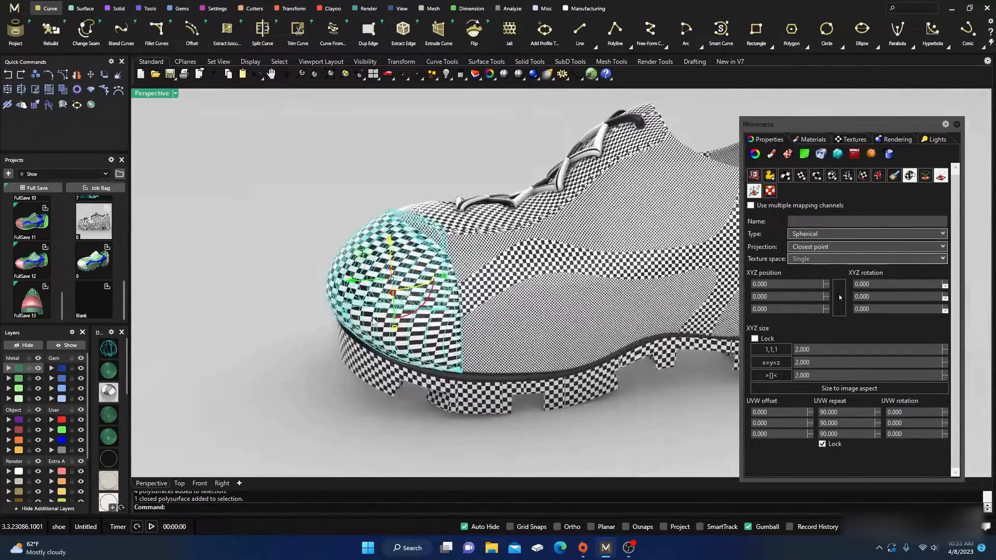
# Step: Show the toe cap's mapping widget and move it toward the toe to a Y position of about 3.79
pyautogui.click(925, 176)
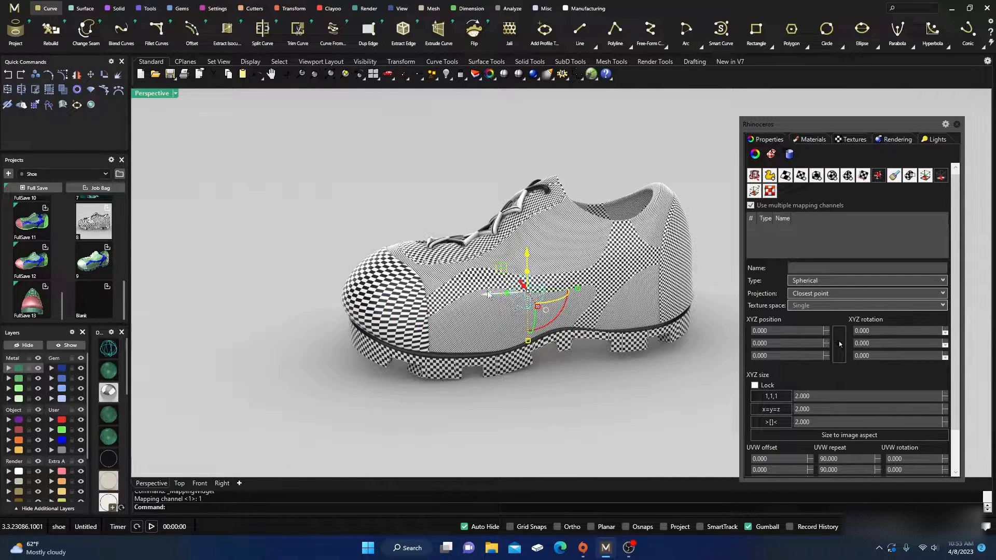
pyautogui.moveTo(488, 294); pyautogui.dragTo(423, 300)
pyautogui.moveTo(413, 331); pyautogui.dragTo(458, 341, button='right')
pyautogui.scroll(8, 437, 313)
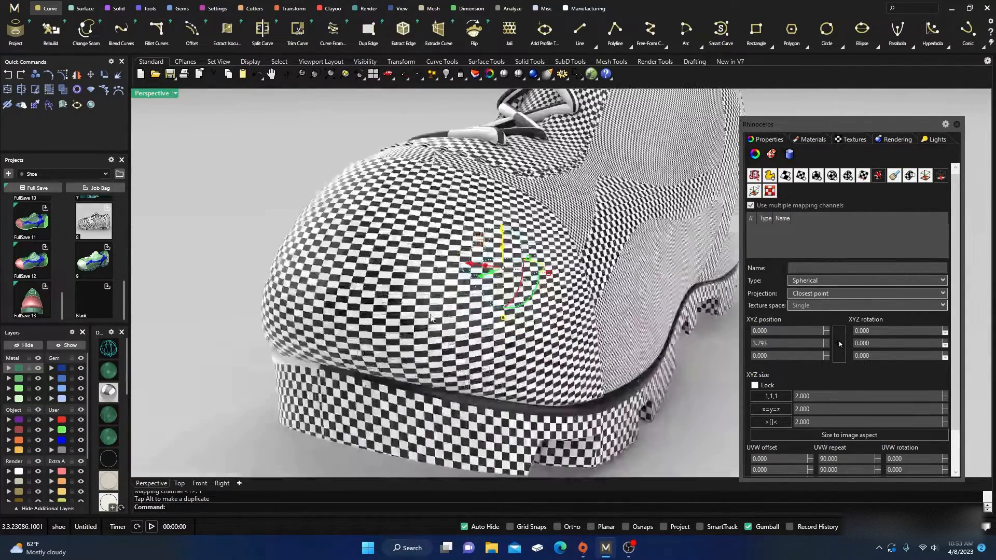
pyautogui.moveTo(573, 312); pyautogui.dragTo(536, 297, button='right')
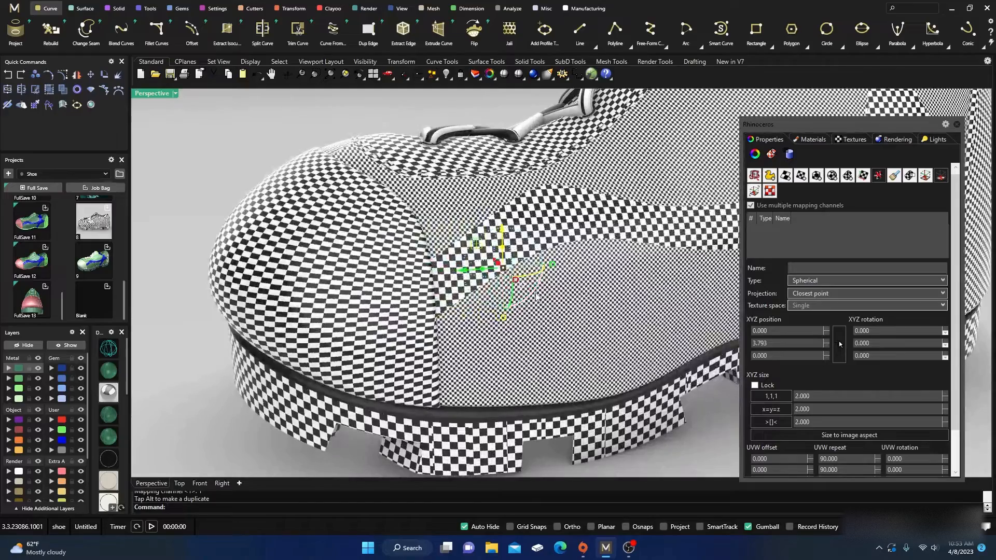
# Step: Rotate the toe cap's spherical mapping widget about its X axis to about 33.35 degrees
pyautogui.moveTo(536, 296); pyautogui.dragTo(519, 262)
pyautogui.moveTo(358, 339); pyautogui.dragTo(336, 356, button='right')
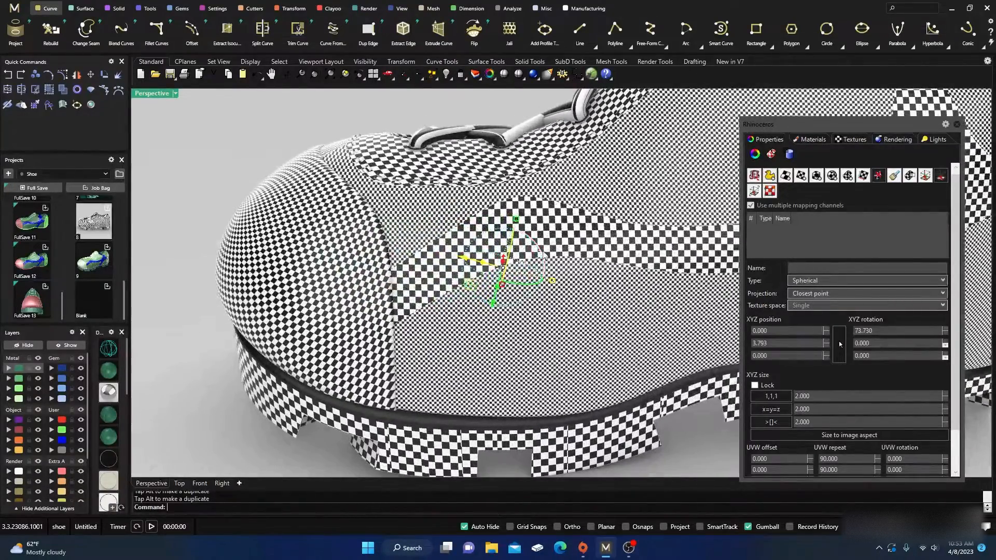
pyautogui.moveTo(539, 254); pyautogui.dragTo(540, 280)
pyautogui.moveTo(415, 339); pyautogui.dragTo(302, 355, button='right')
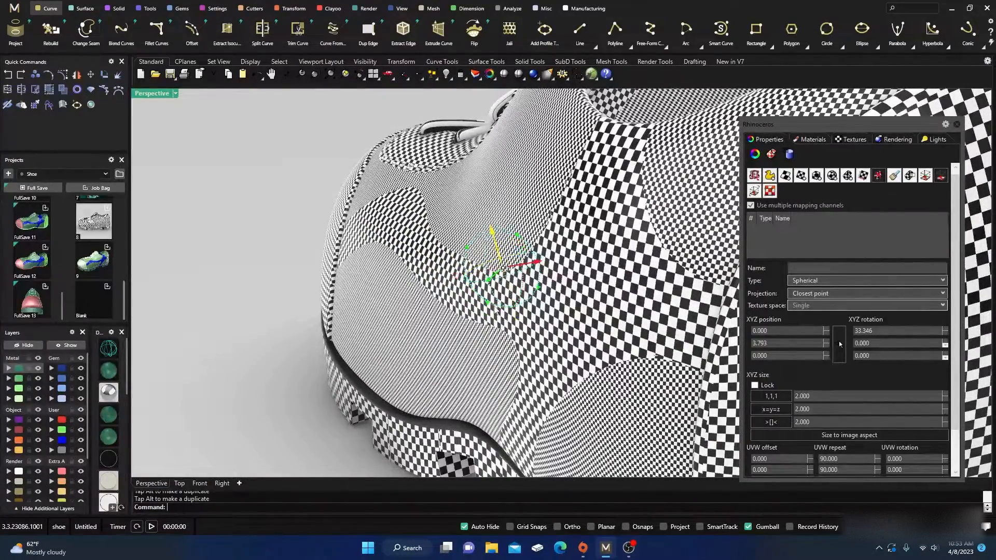
# Step: Rotate the toe cap's mapping widget to a Y rotation of about 12.49 degrees and turn the widget off
pyautogui.moveTo(496, 310); pyautogui.dragTo(500, 313)
pyautogui.moveTo(612, 358); pyautogui.dragTo(488, 301, button='right')
pyautogui.moveTo(489, 300); pyautogui.dragTo(495, 304)
pyautogui.moveTo(401, 339); pyautogui.dragTo(531, 328, button='right')
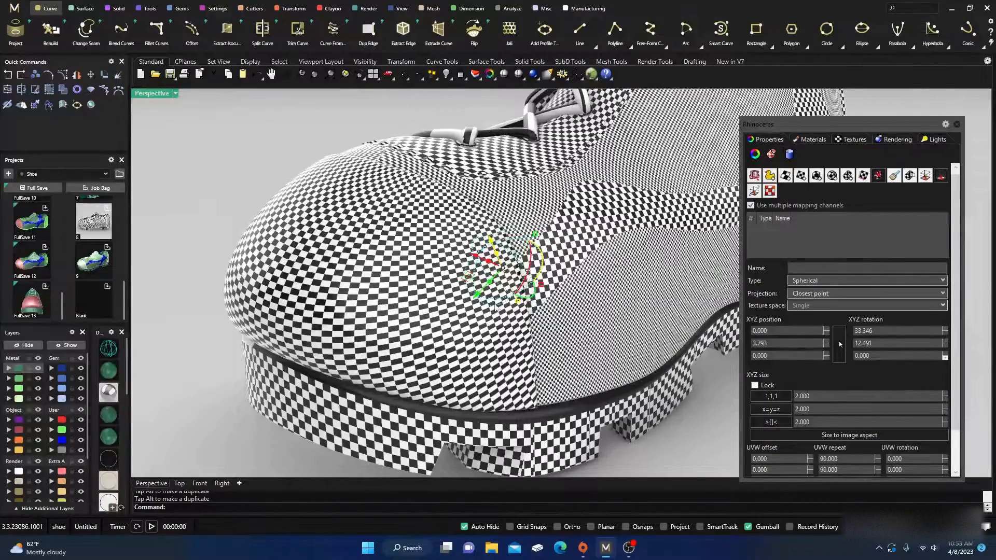
pyautogui.click(940, 176)
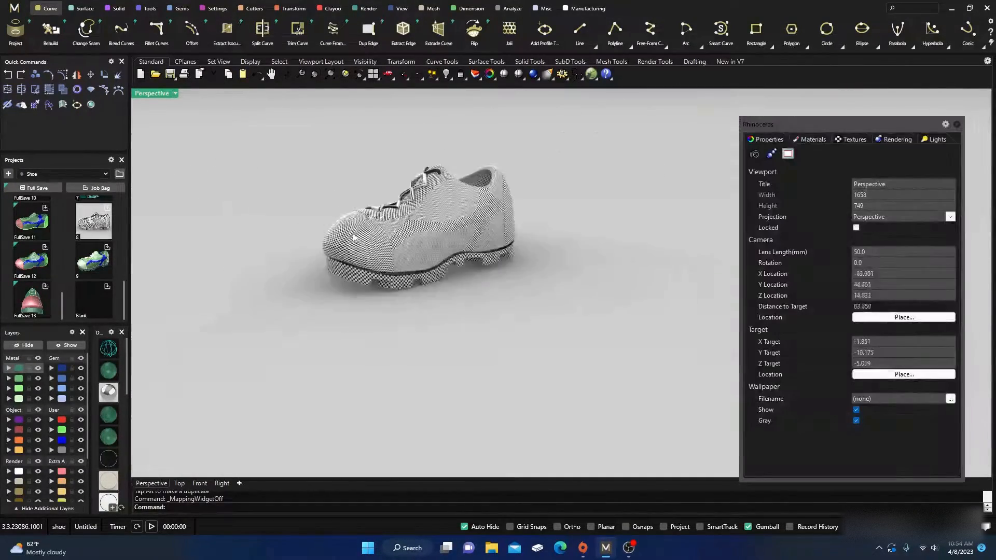
# Step: Examine the checker pattern across the whole shoe from near and far
pyautogui.scroll(-5, 352, 233)
pyautogui.scroll(9, 450, 212)
pyautogui.scroll(-3, 504, 259)
pyautogui.moveTo(506, 337); pyautogui.dragTo(568, 328, button='right')
pyautogui.scroll(-4, 555, 267)
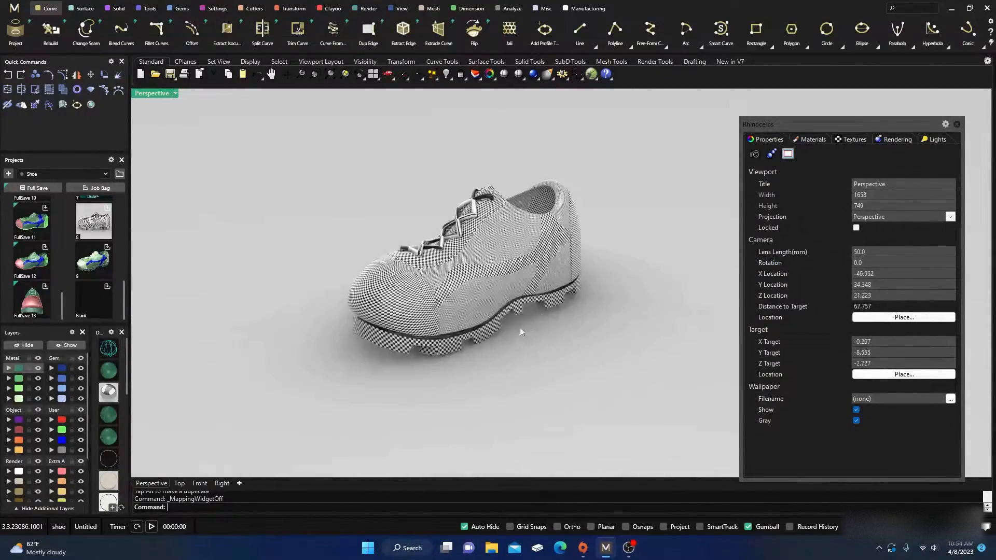
pyautogui.scroll(4, 501, 331)
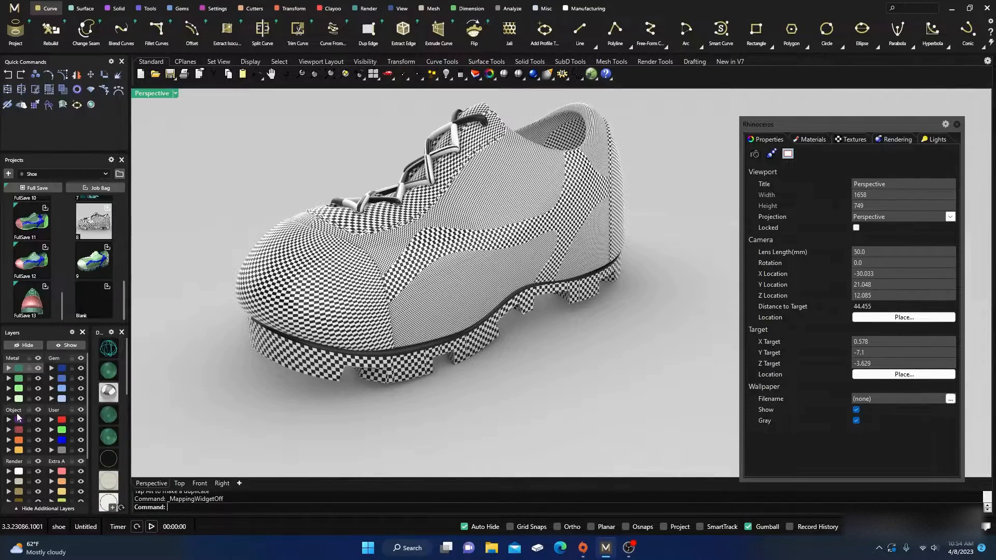
# Step: Select the thin trim band between the upper and the sole and set its locked UVW repeat to 40
pyautogui.click(17, 400)
pyautogui.click(151, 407)
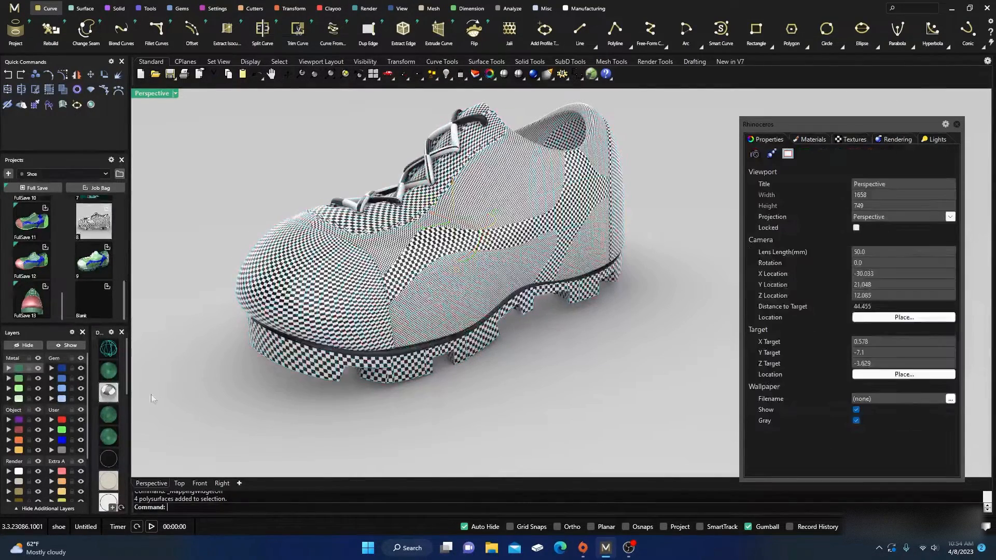
pyautogui.click(18, 429)
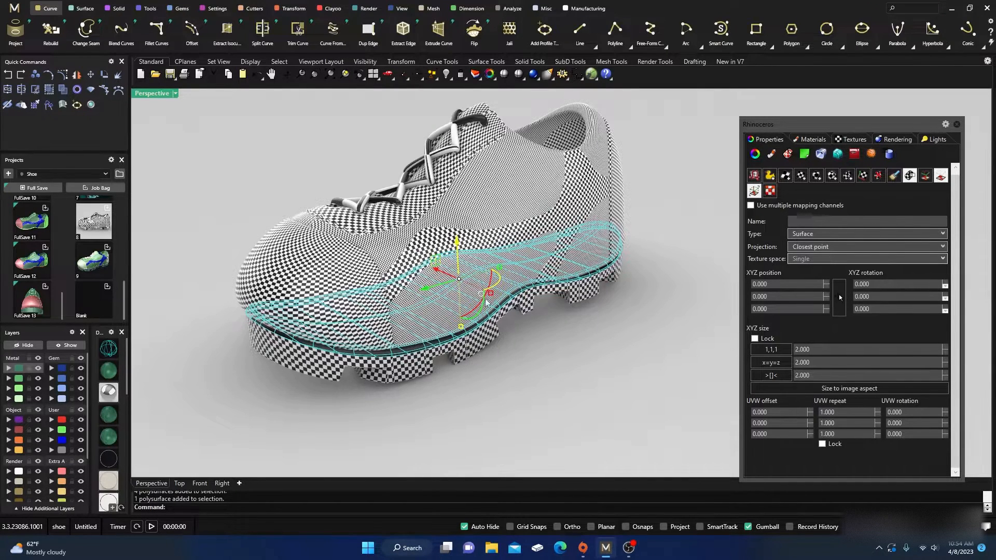
pyautogui.click(822, 444)
pyautogui.doubleClick(831, 412)
pyautogui.write('40')
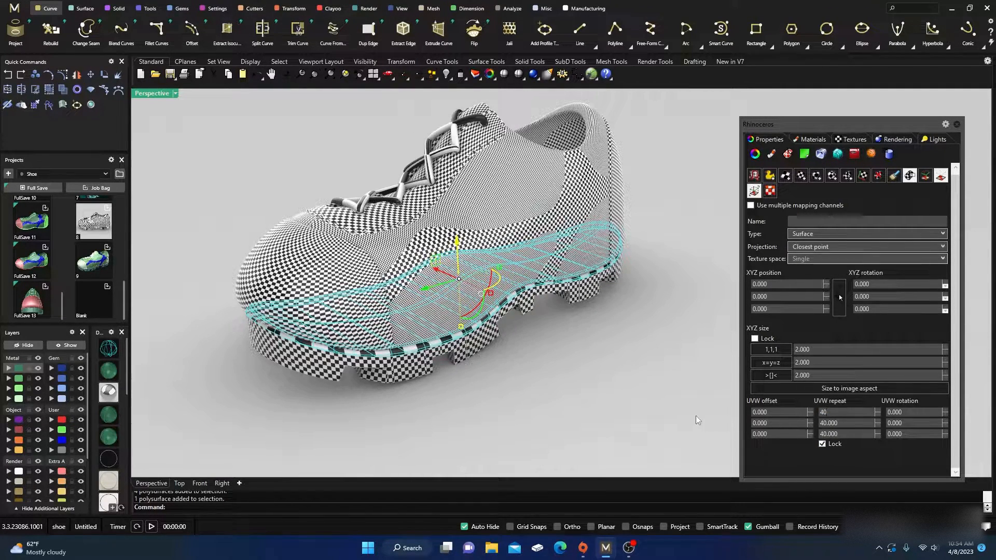
pyautogui.click(695, 415)
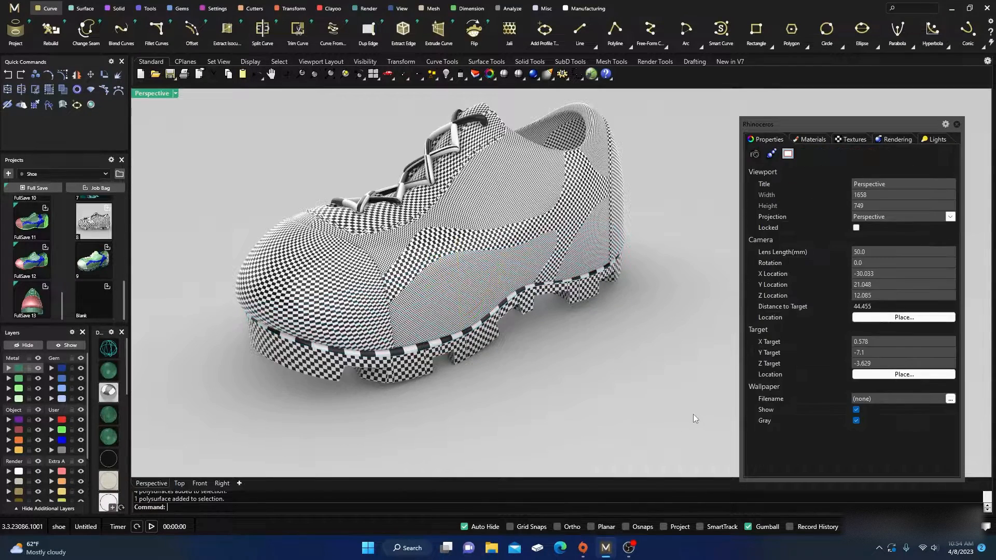
pyautogui.moveTo(642, 410); pyautogui.dragTo(655, 405, button='right')
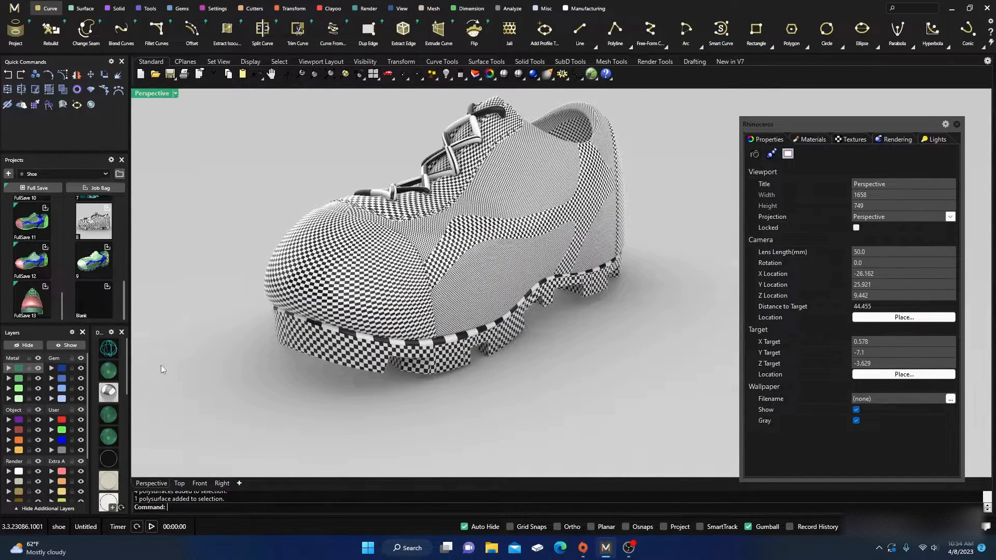
# Step: Select all the lace eyelets by their layer and set their locked UVW repeat to 4
pyautogui.click(18, 441)
pyautogui.moveTo(390, 302); pyautogui.dragTo(408, 306, button='right')
pyautogui.scroll(11, 428, 177)
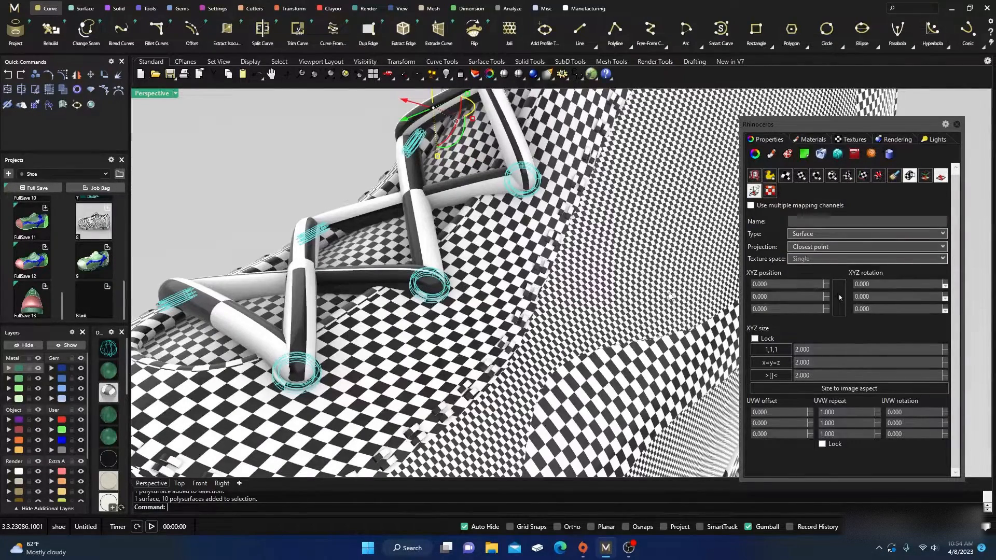
pyautogui.click(822, 444)
pyautogui.click(829, 413)
pyautogui.write('4')
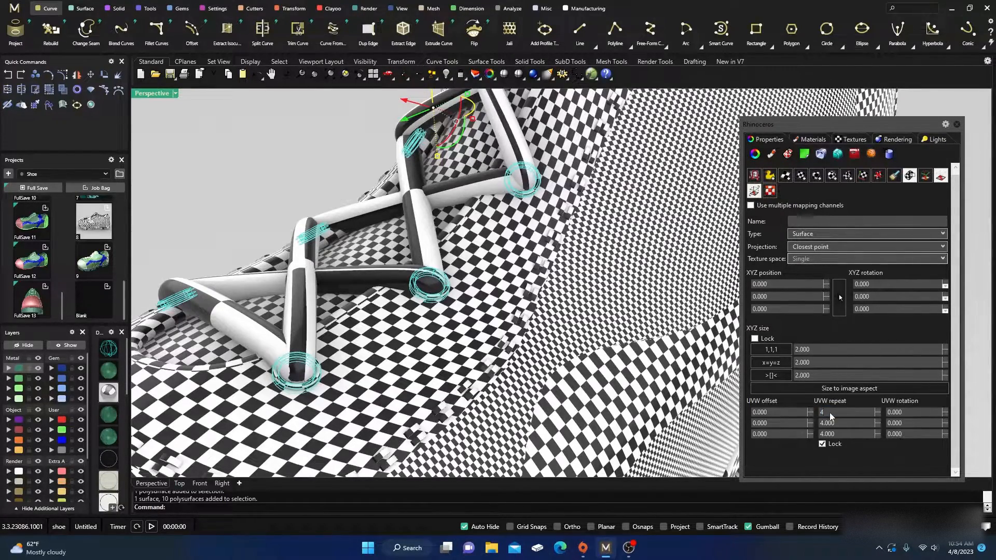
pyautogui.click(259, 182)
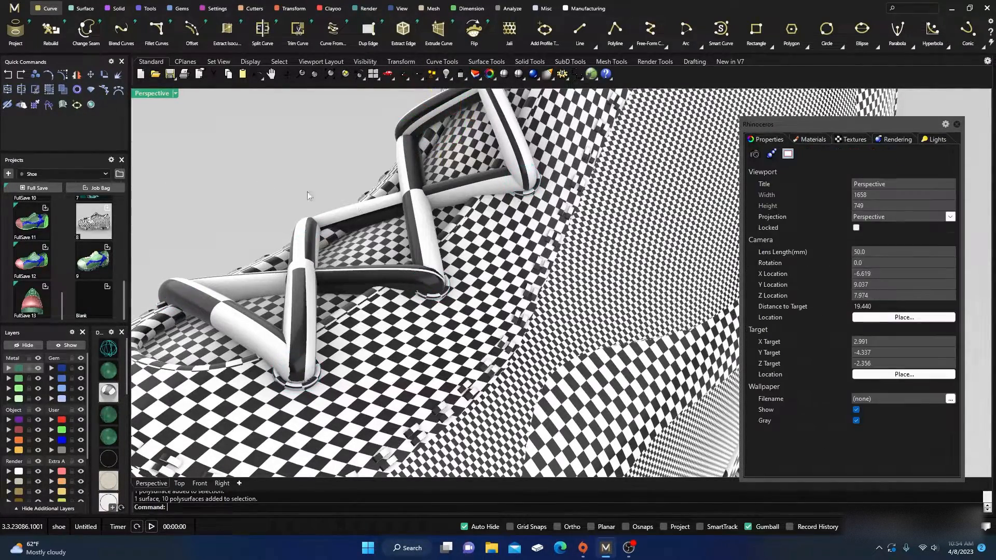
# Step: Select all the stitches along the lace panel edge, set their locked UVW repeat to 10 and check the checker size
pyautogui.scroll(-8, 307, 193)
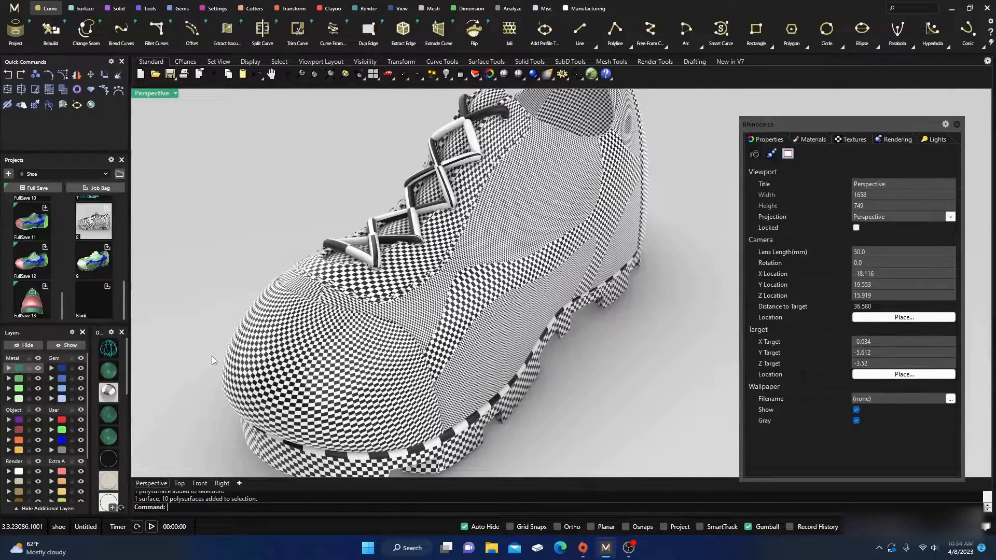
pyautogui.click(59, 485)
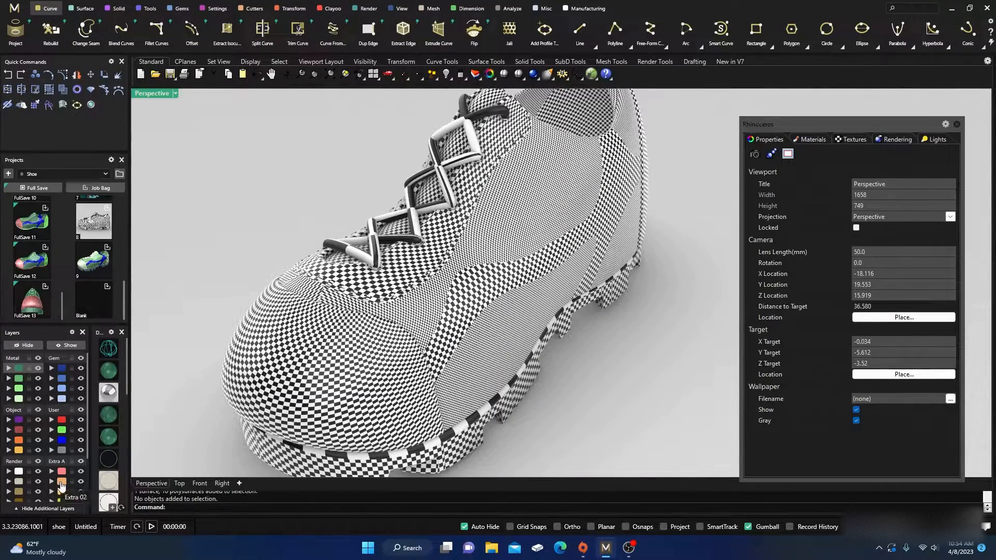
pyautogui.click(62, 431)
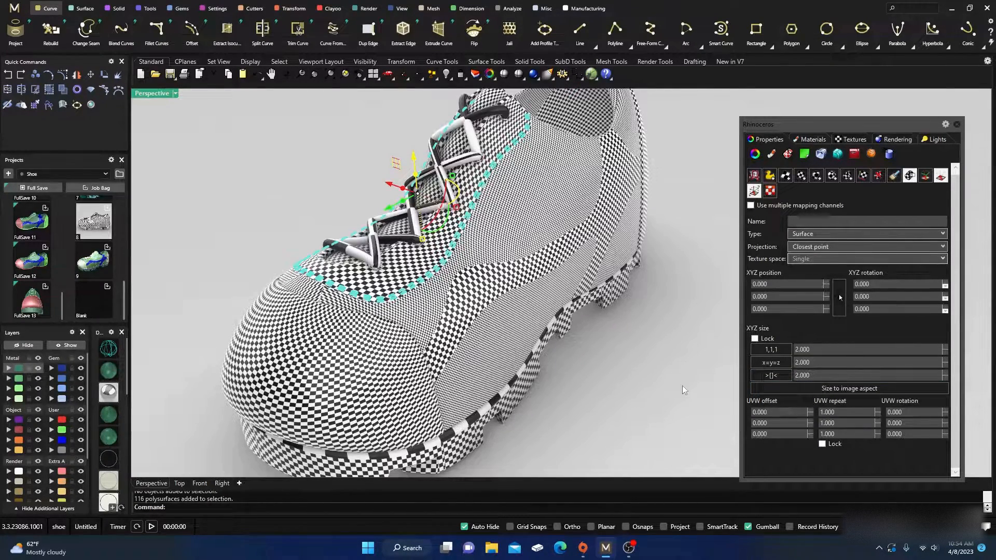
pyautogui.click(822, 444)
pyautogui.click(831, 413)
pyautogui.write('10')
pyautogui.press('Return')
pyautogui.click(571, 402)
pyautogui.scroll(15, 453, 279)
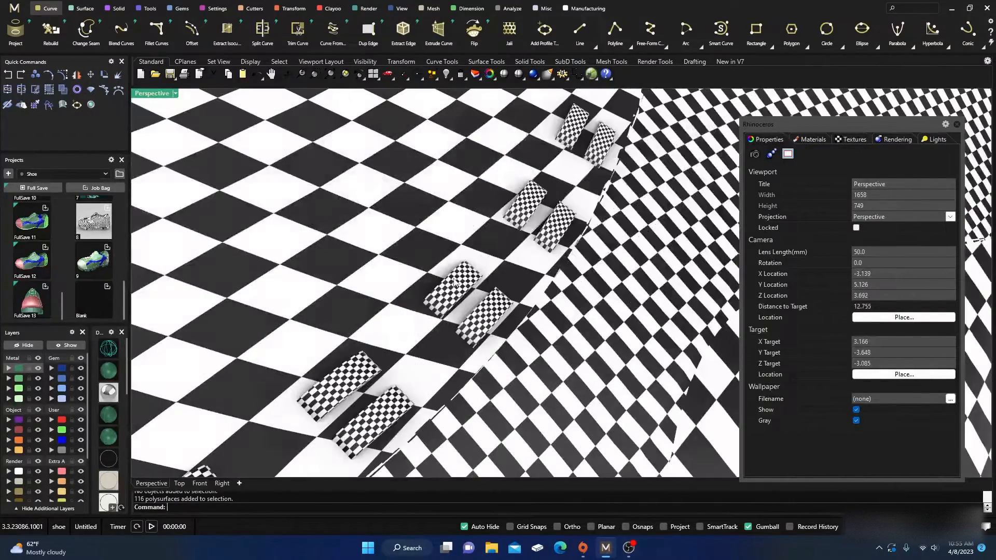
pyautogui.scroll(-10, 452, 280)
pyautogui.moveTo(445, 254); pyautogui.dragTo(428, 260, button='right')
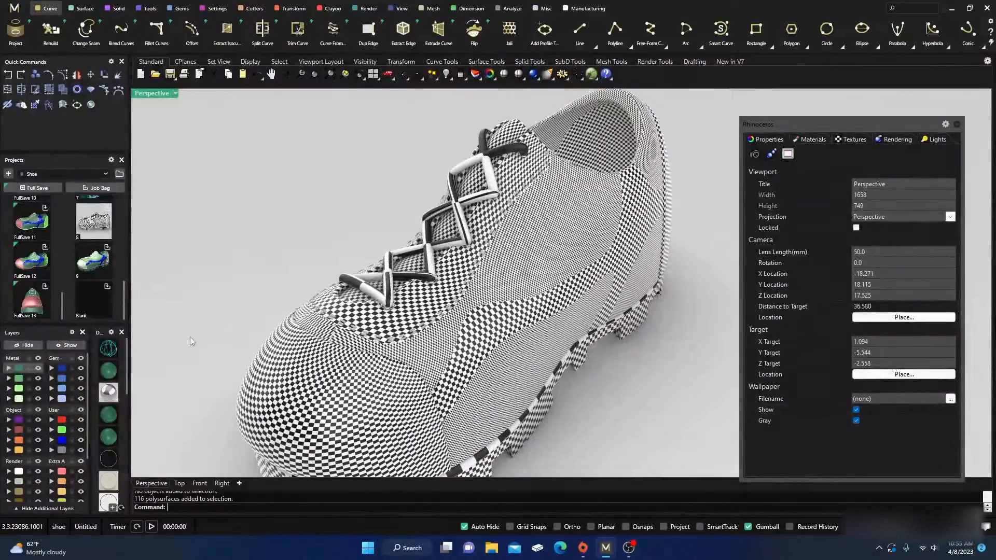
# Step: Search the layers for pieces that still need mapping, comparing the layer-colored and rendered display modes
pyautogui.click(107, 411)
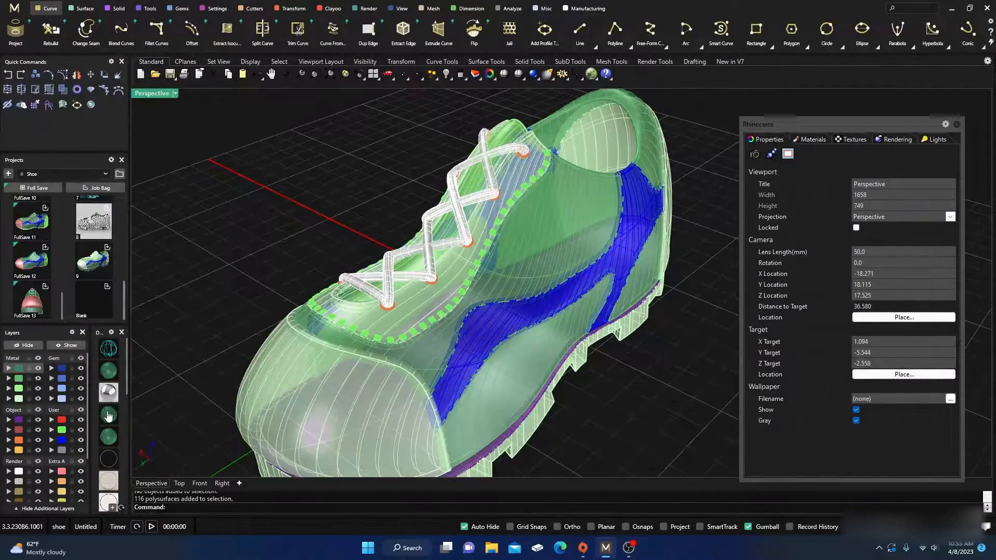
pyautogui.click(107, 398)
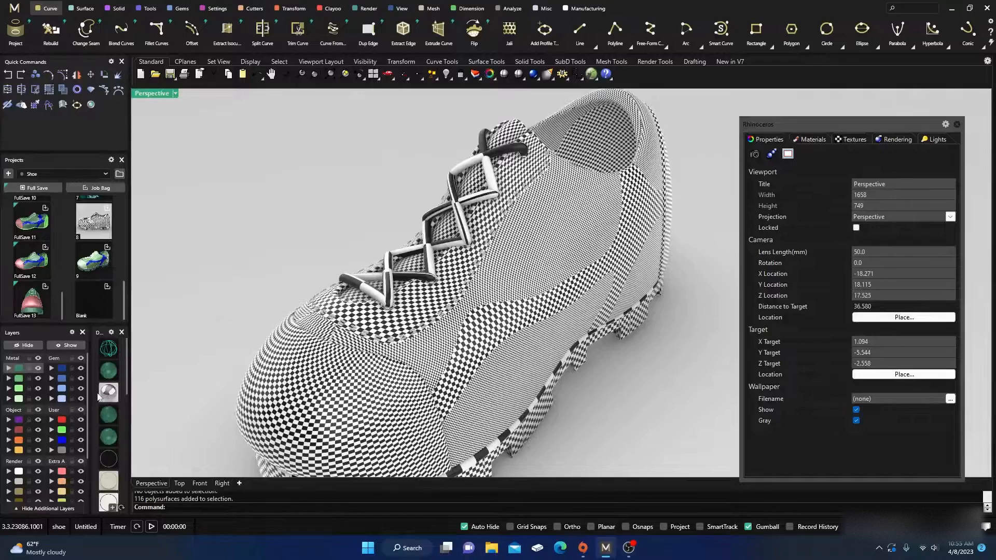
pyautogui.click(63, 433)
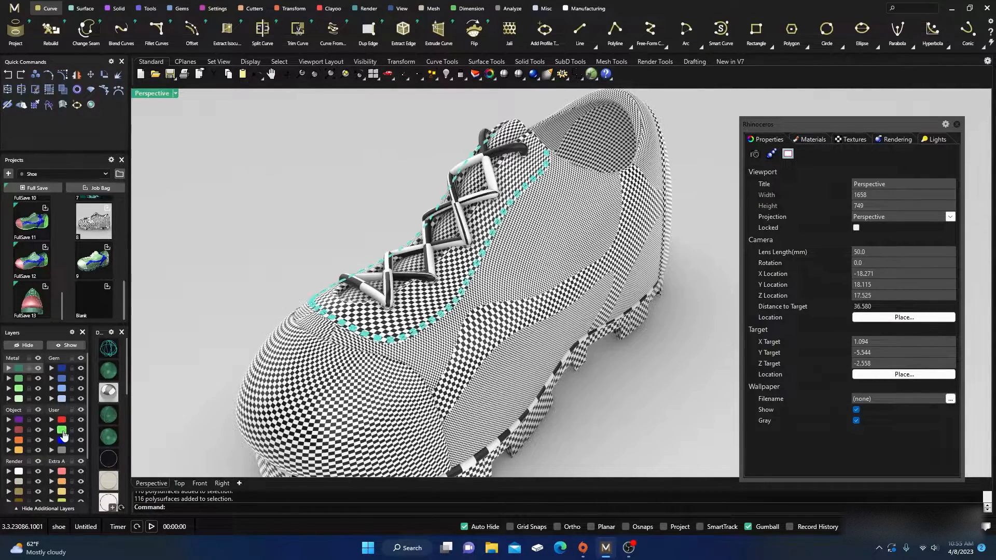
pyautogui.click(186, 324)
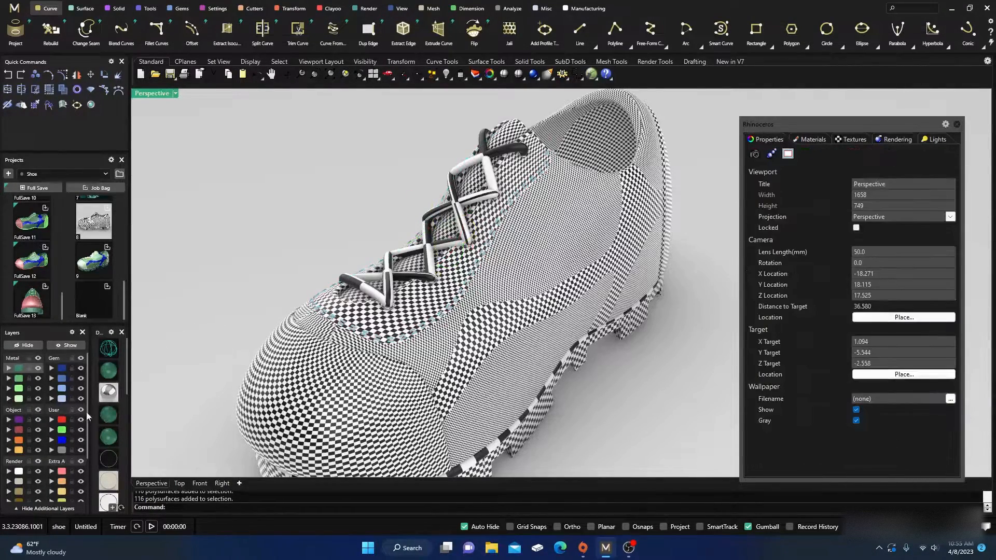
pyautogui.click(63, 425)
pyautogui.click(19, 450)
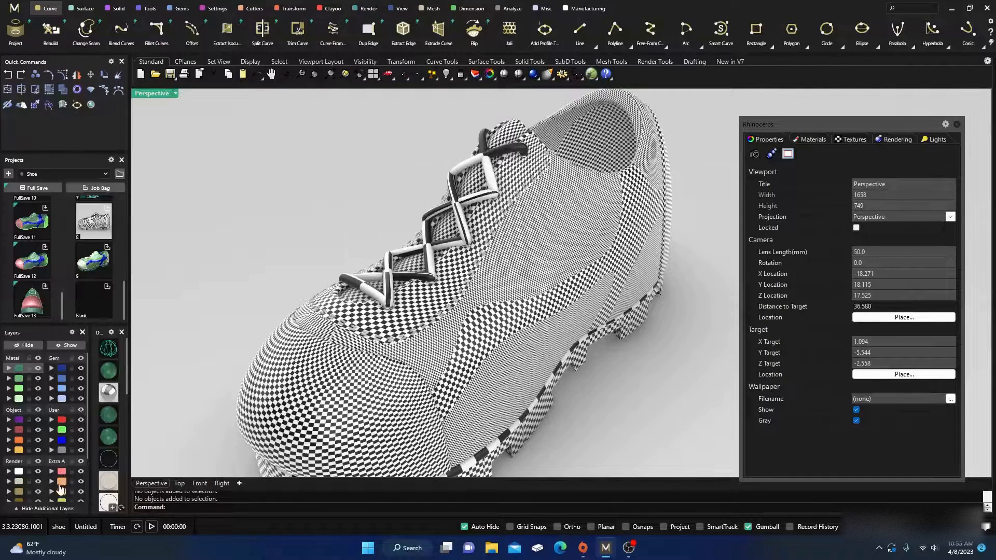
pyautogui.click(111, 420)
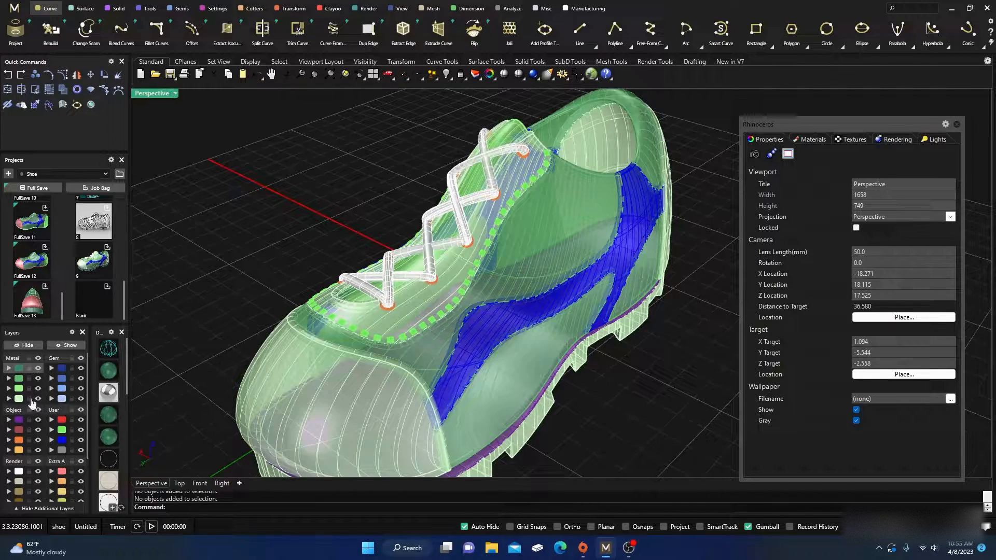
pyautogui.rightClick(19, 399)
pyautogui.click(214, 303)
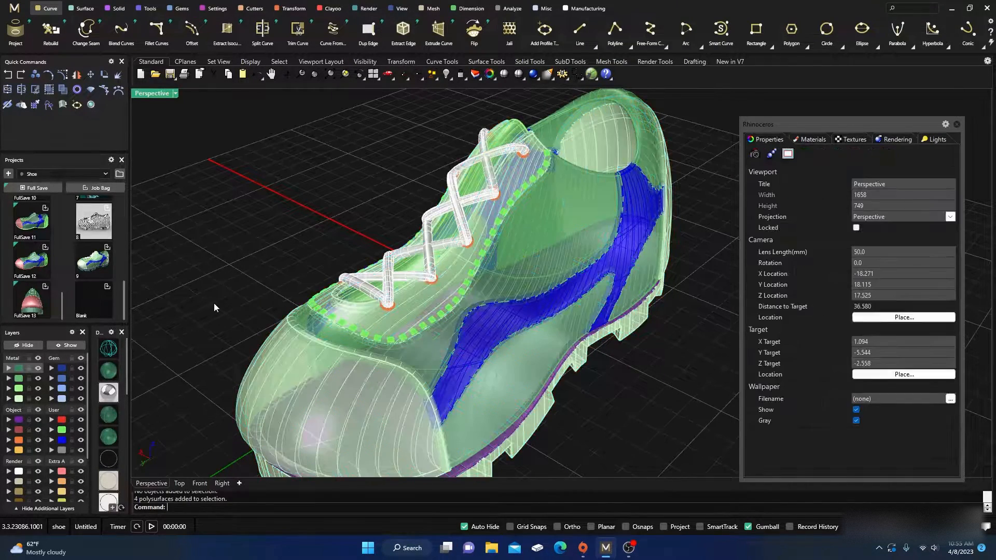
# Step: Select all the shoelaces by their layer, set their locked UVW repeat to 100 in rendered display and inspect the checker density
pyautogui.rightClick(19, 471)
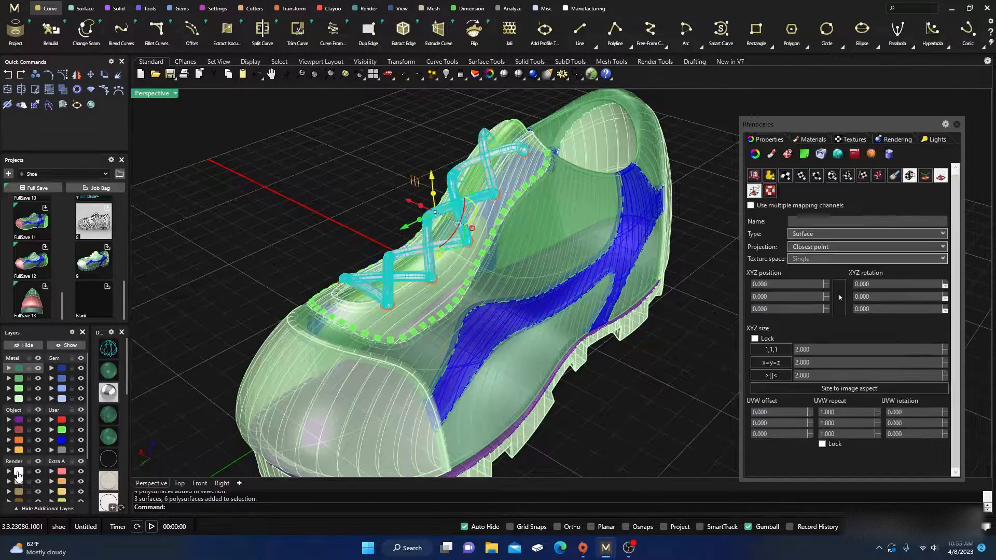
pyautogui.click(109, 394)
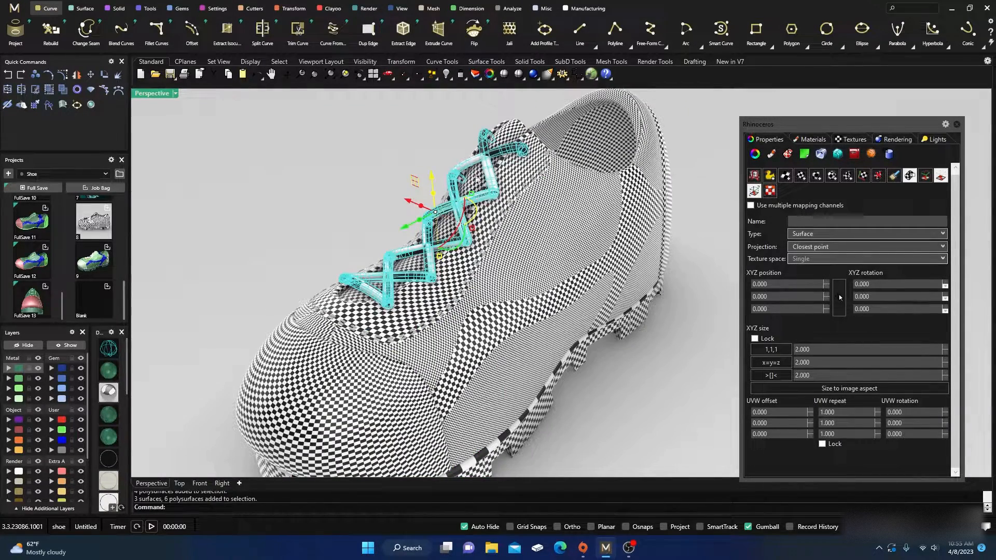
pyautogui.scroll(-5, 472, 191)
pyautogui.scroll(5, 478, 187)
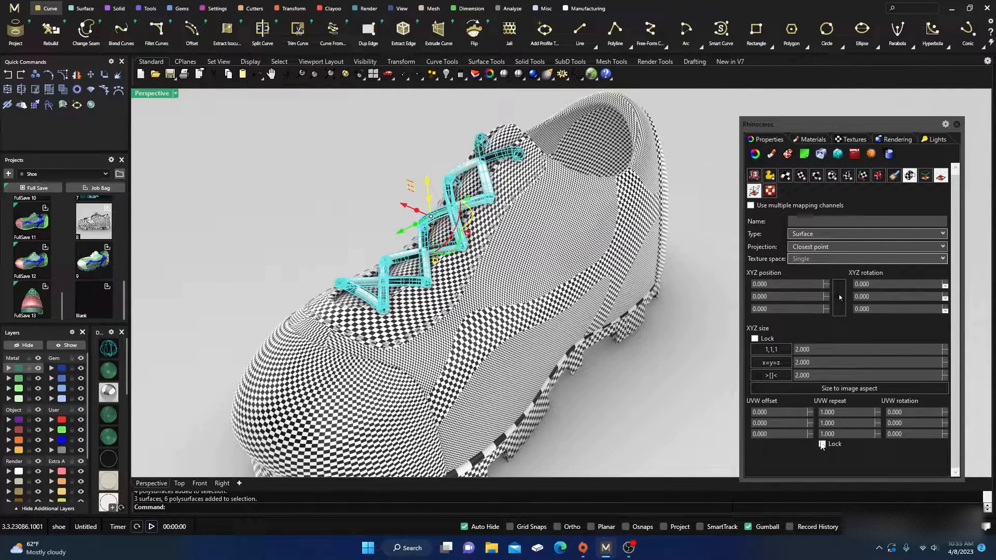
pyautogui.click(822, 444)
pyautogui.doubleClick(827, 413)
pyautogui.write('100')
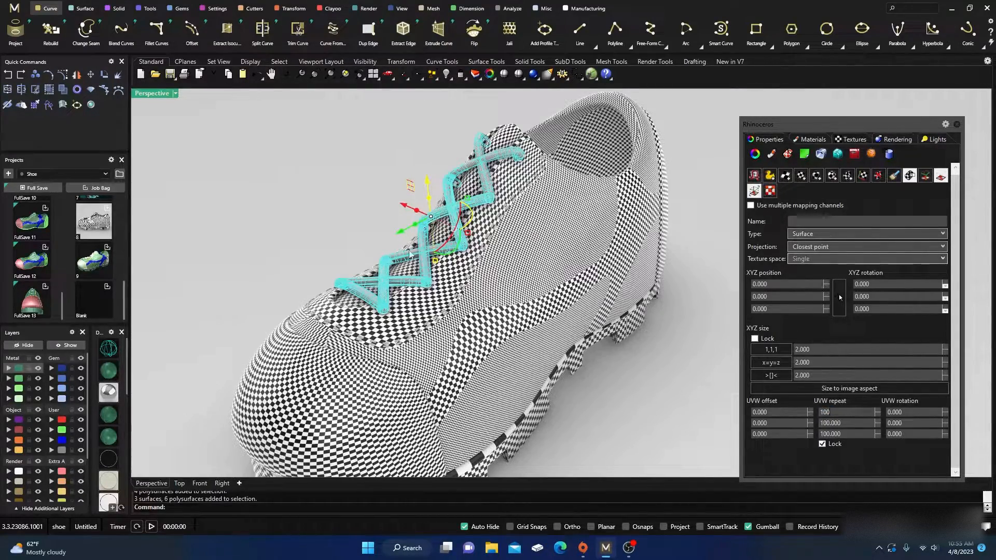
pyautogui.scroll(5, 401, 229)
pyautogui.scroll(2, 402, 229)
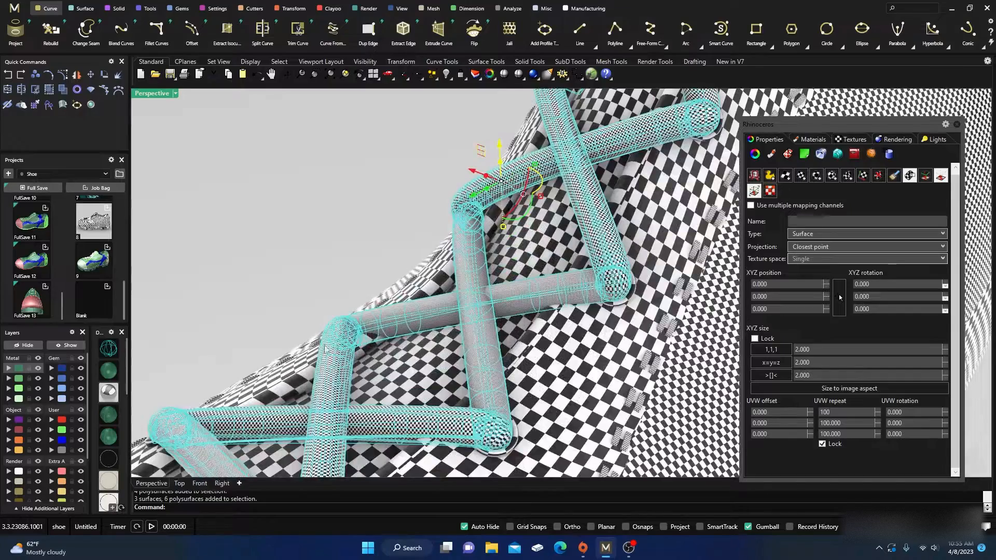
pyautogui.click(302, 246)
pyautogui.moveTo(304, 245); pyautogui.dragTo(351, 259, button='right')
pyautogui.scroll(6, 541, 381)
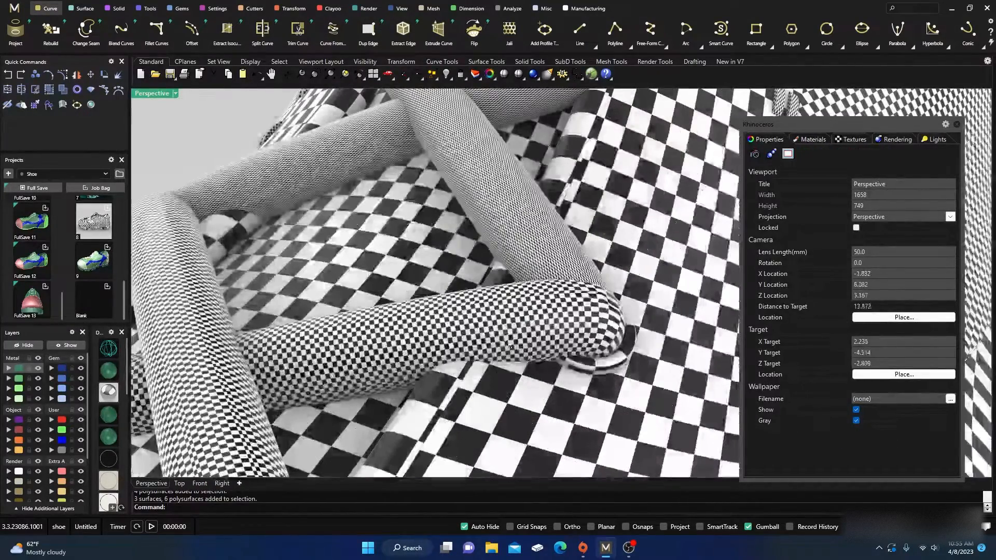
pyautogui.scroll(-4, 433, 313)
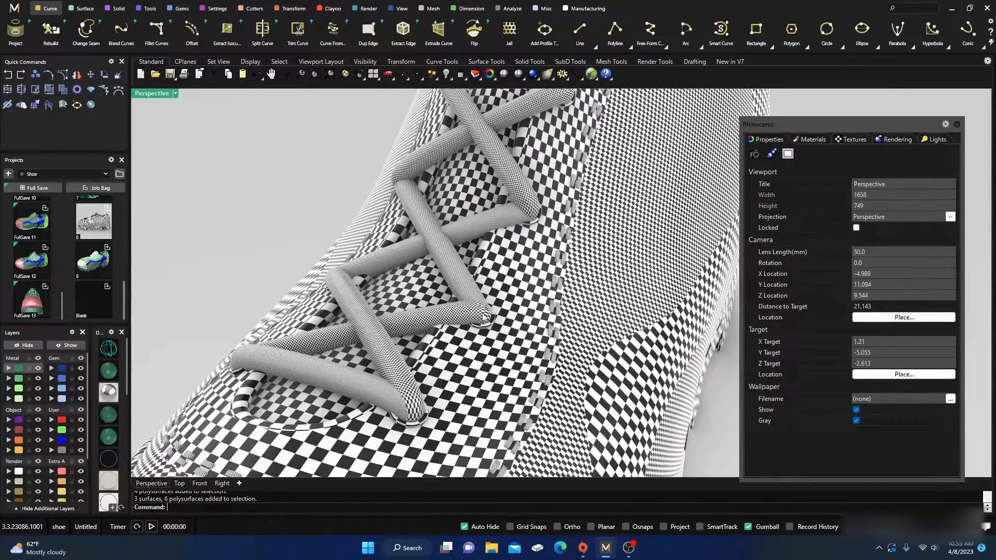
# Step: Select the crossing lace segments in the middle of the lacing together
pyautogui.click(472, 223)
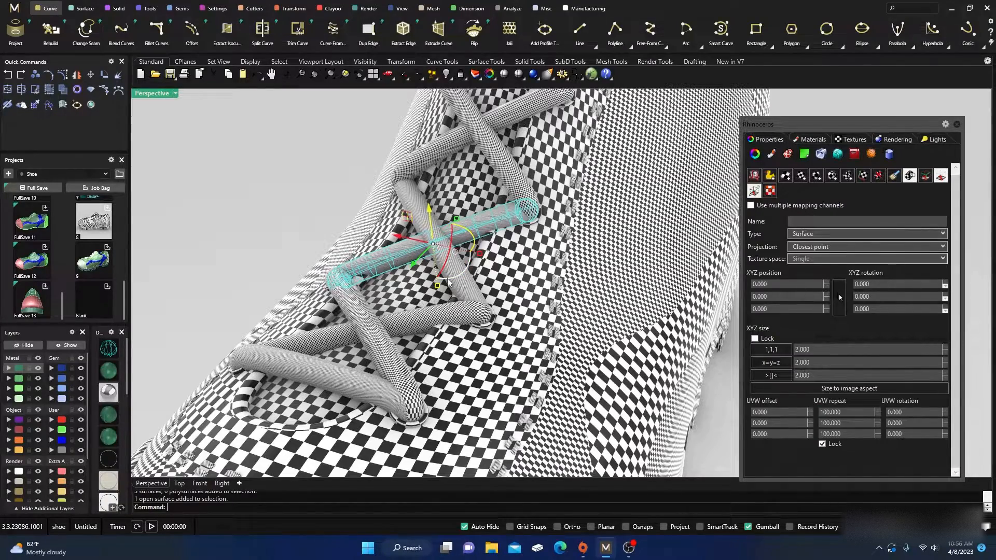
pyautogui.keyDown('shift'); pyautogui.click(458, 298); pyautogui.keyUp('shift')
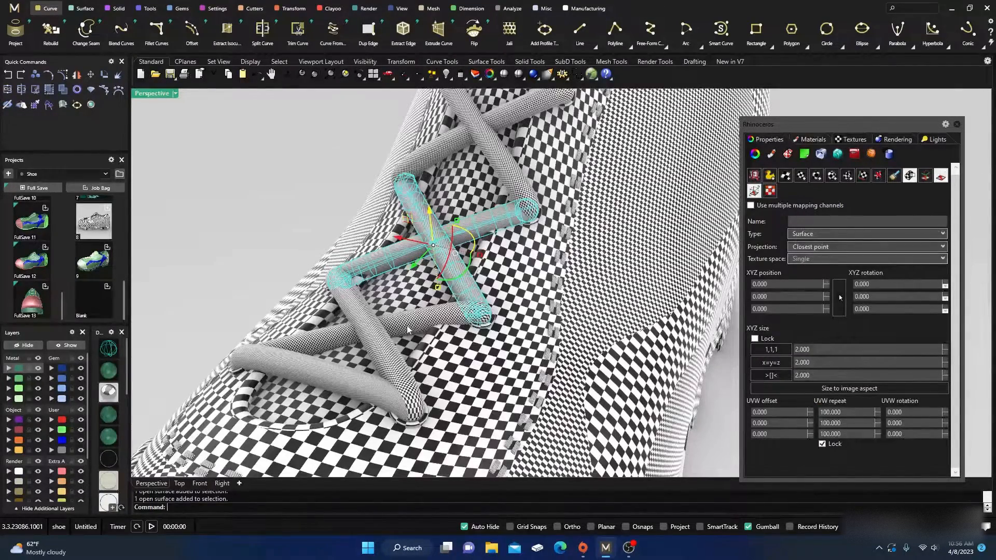
# Step: Add the remaining lower laces to the selection and set their UVW repeat to 90, 80 and finally 60
pyautogui.keyDown('shift'); pyautogui.click(407, 330); pyautogui.keyUp('shift')
pyautogui.keyDown('shift'); pyautogui.click(359, 390); pyautogui.keyUp('shift')
pyautogui.scroll(-3, 359, 390)
pyautogui.scroll(5, 481, 137)
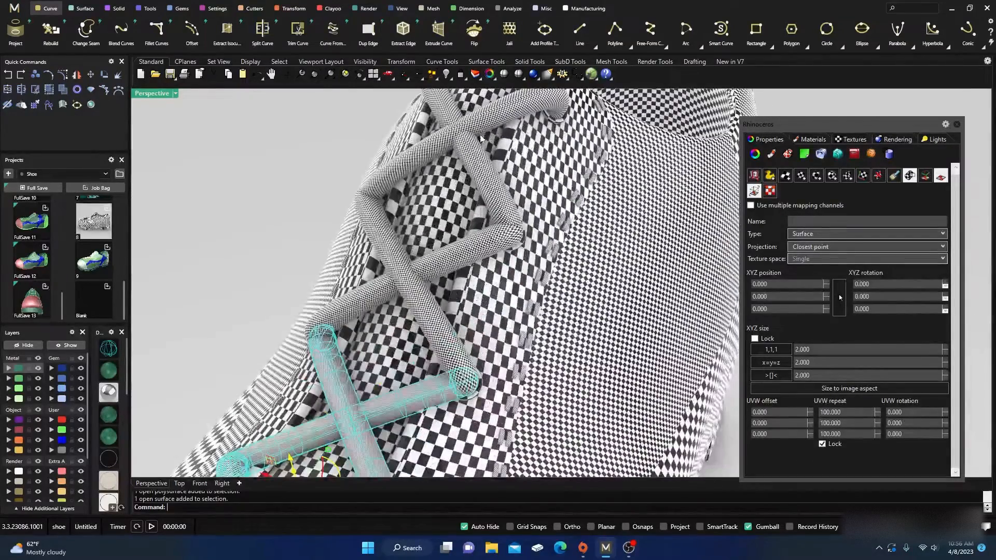
pyautogui.scroll(-5, 481, 137)
pyautogui.scroll(5, 417, 365)
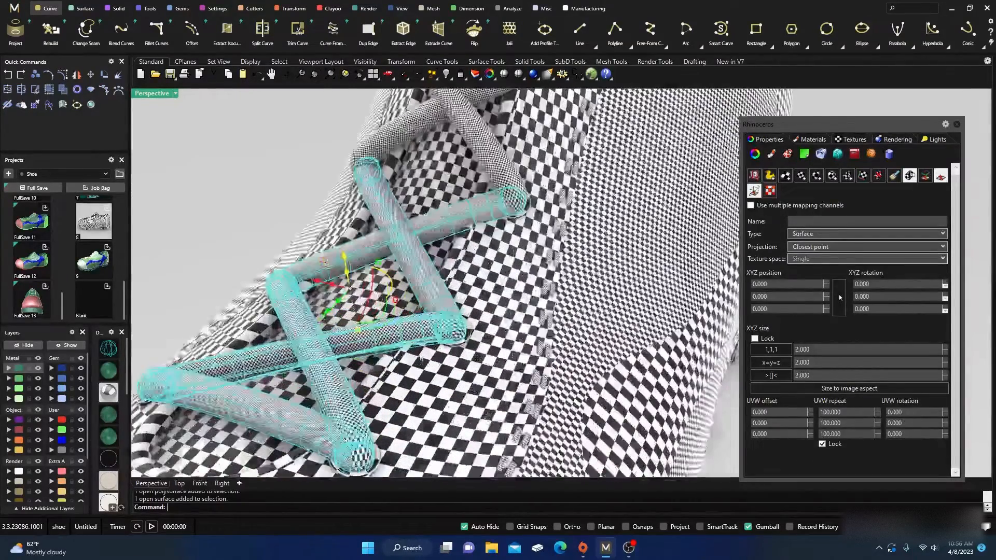
pyautogui.doubleClick(827, 413)
pyautogui.write('90')
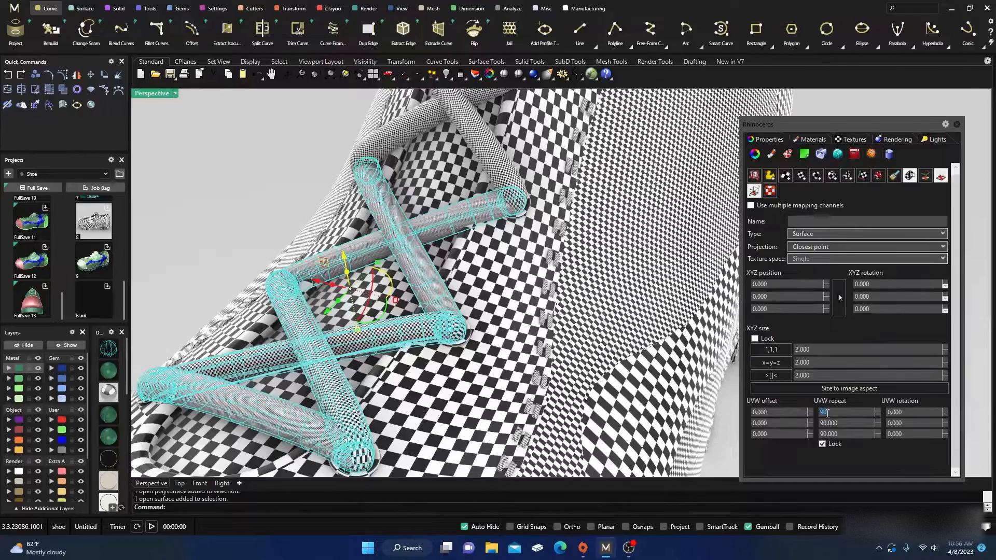
pyautogui.write('80')
pyautogui.doubleClick(827, 413)
pyautogui.write('60')
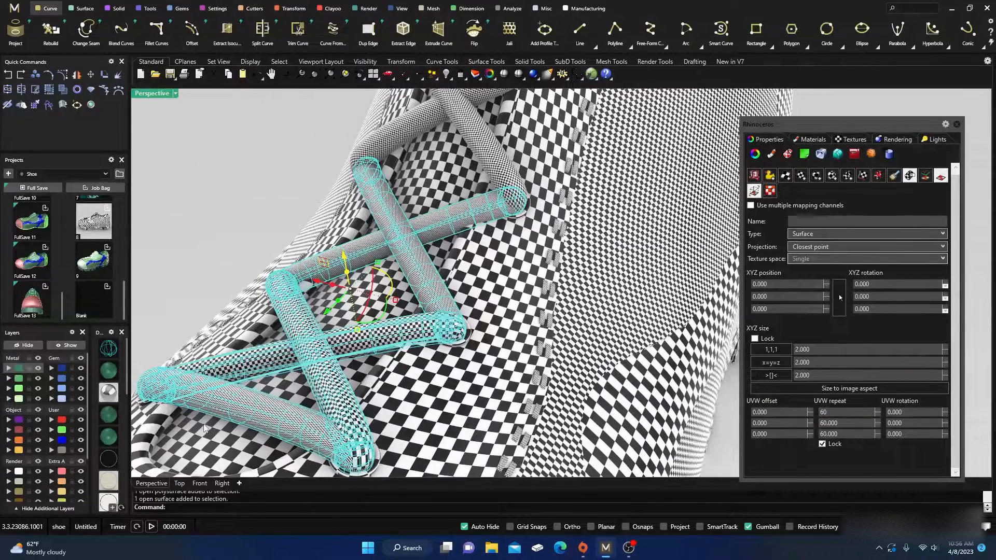
# Step: Remove the two polysurface laces near the toe from the selection and set the UVW repeat of the rest to 40
pyautogui.keyDown('ctrl'); pyautogui.click(294, 329); pyautogui.keyUp('ctrl')
pyautogui.keyDown('ctrl'); pyautogui.click(357, 348); pyautogui.keyUp('ctrl')
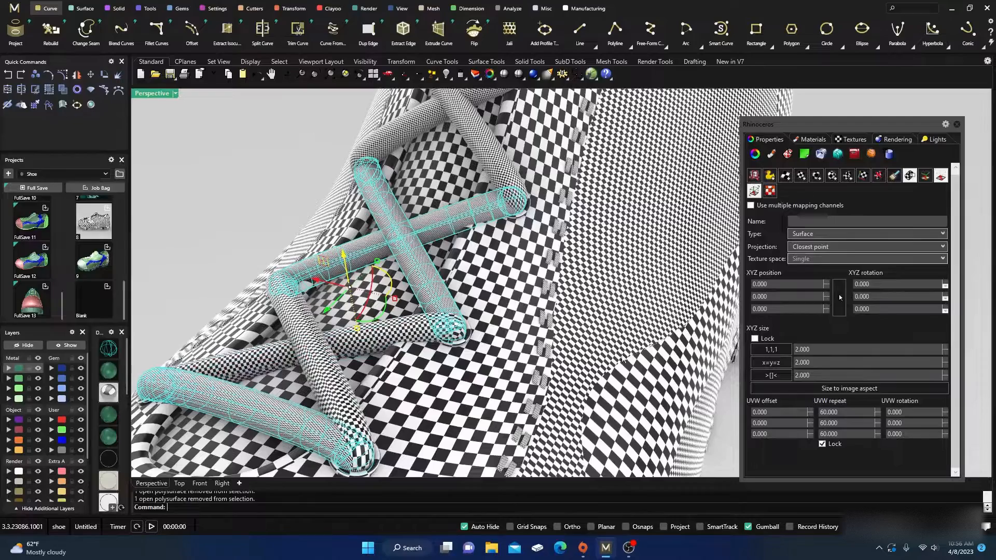
pyautogui.click(825, 413)
pyautogui.write('40')
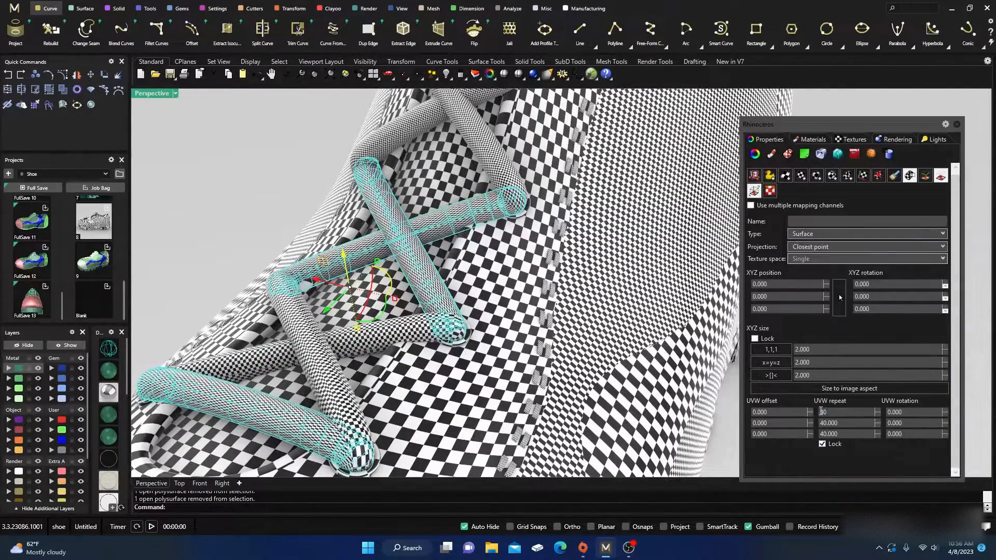
pyautogui.click(244, 189)
# Step: Examine the checker pattern's scale and direction on the laces, upper and sole from several angles
pyautogui.scroll(-5, 244, 190)
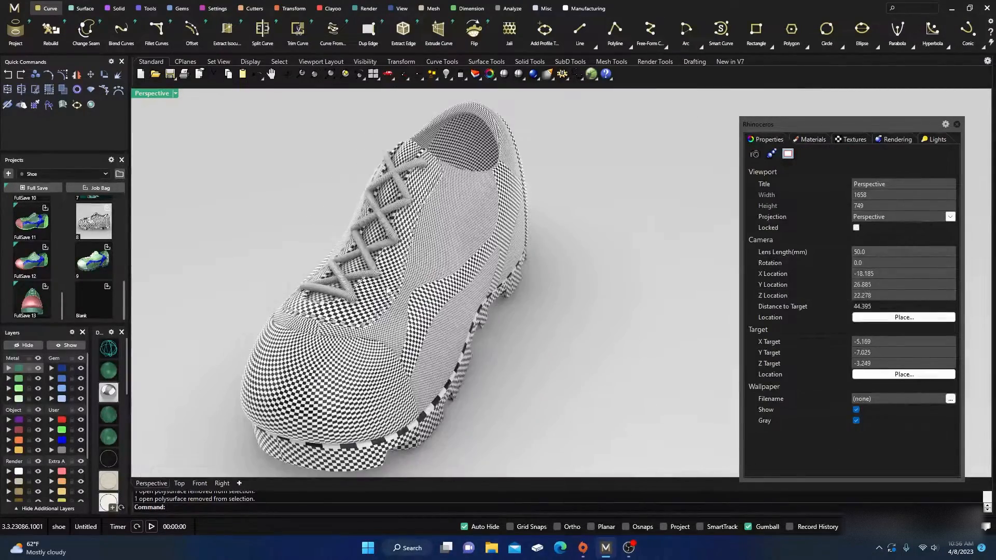
pyautogui.moveTo(386, 293); pyautogui.dragTo(406, 305, button='right')
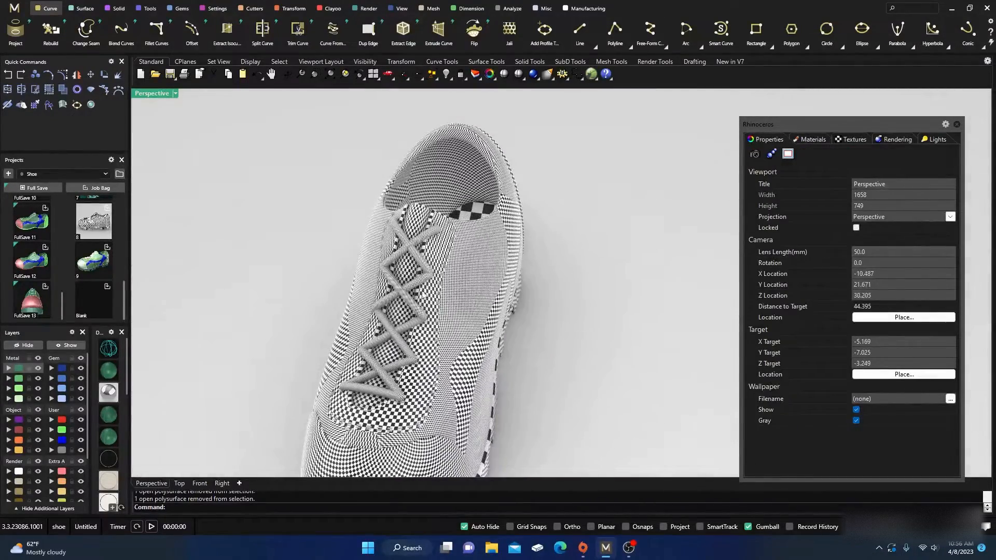
pyautogui.scroll(-4, 495, 275)
pyautogui.moveTo(586, 376); pyautogui.dragTo(483, 312, button='right')
pyautogui.scroll(-2, 542, 365)
pyautogui.scroll(5, 472, 263)
pyautogui.scroll(-2, 472, 269)
pyautogui.scroll(5, 466, 276)
pyautogui.scroll(-7, 466, 278)
pyautogui.scroll(4, 451, 252)
pyautogui.scroll(-4, 451, 252)
pyautogui.moveTo(497, 363); pyautogui.dragTo(458, 289, button='right')
pyautogui.scroll(4, 464, 253)
pyautogui.scroll(-4, 463, 252)
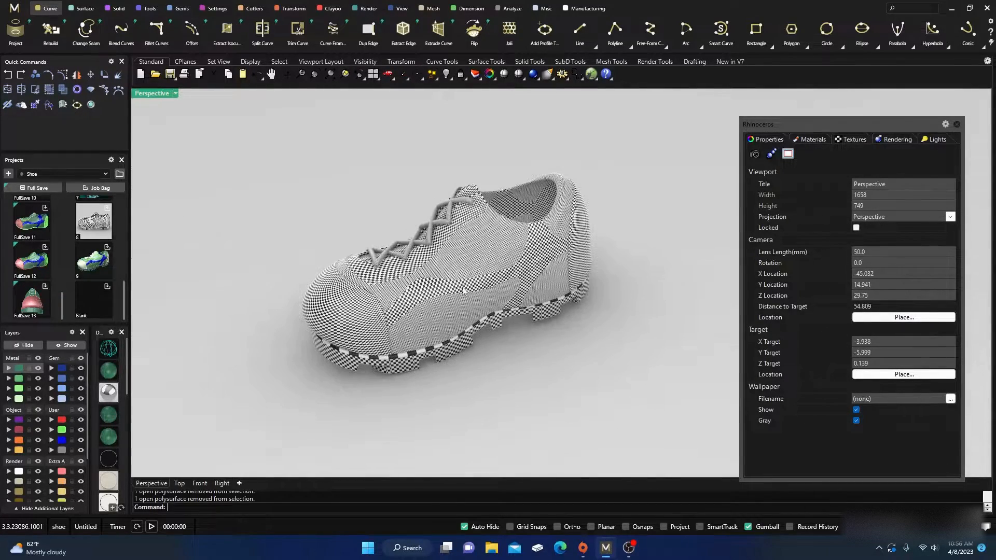
# Step: Start importing a material from the material library and browse its Textile folder
pyautogui.click(812, 140)
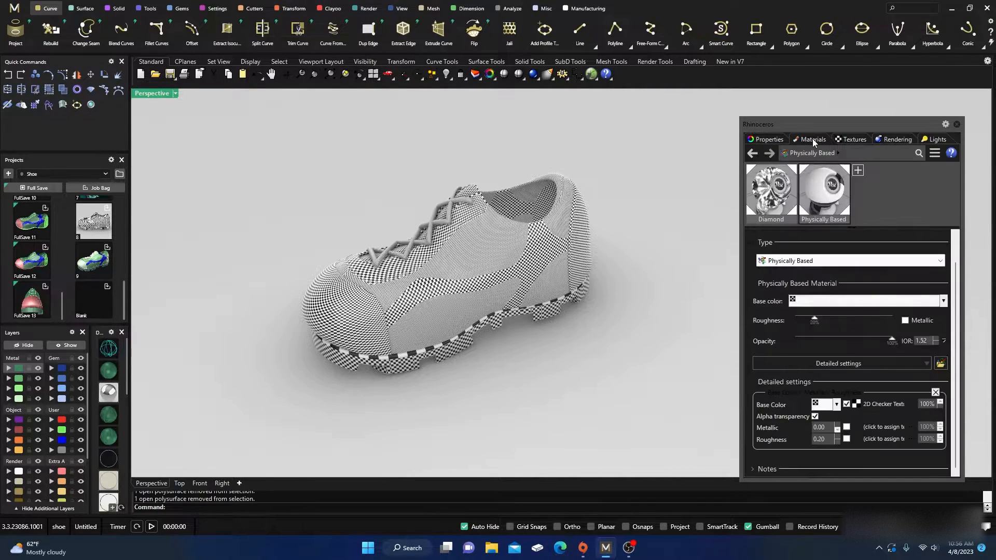
pyautogui.click(857, 171)
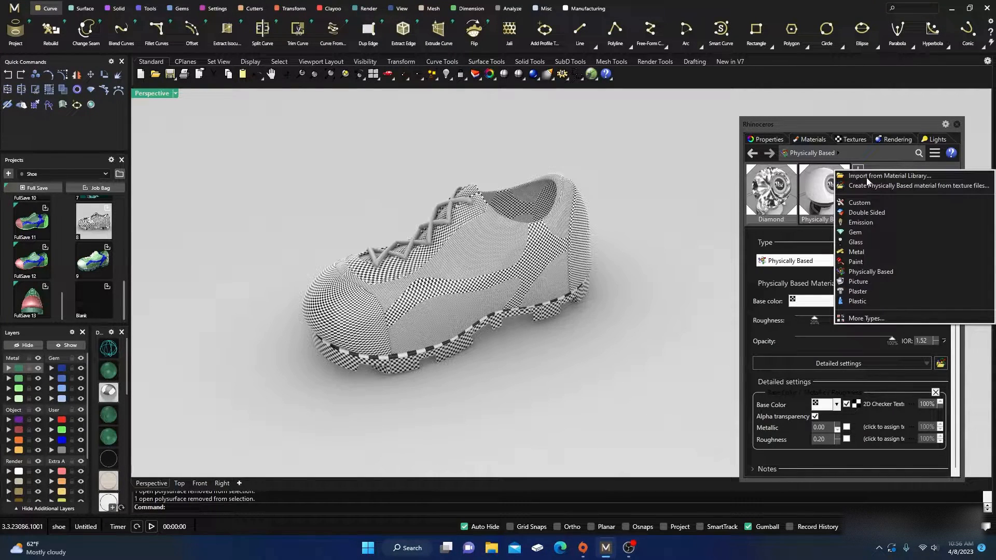
pyautogui.click(866, 177)
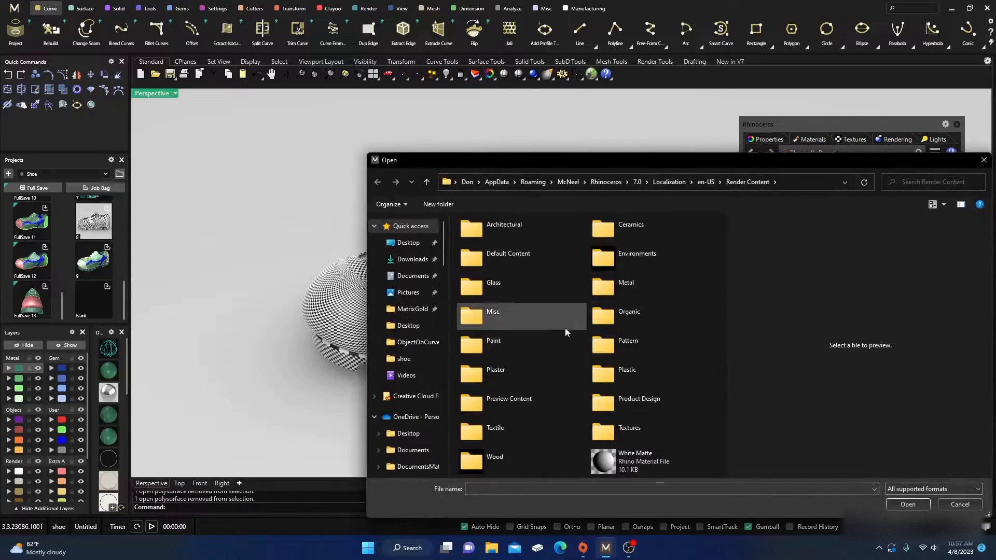
pyautogui.doubleClick(485, 431)
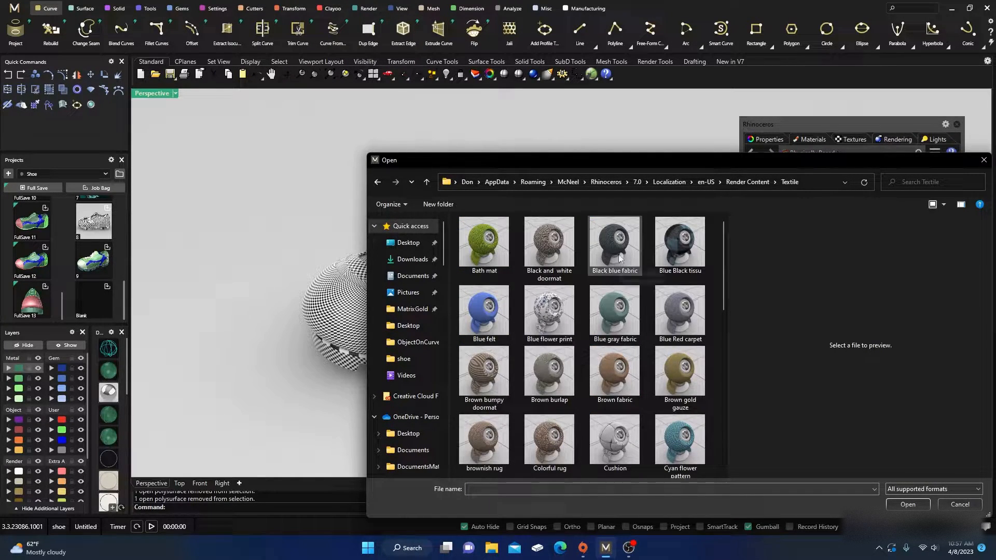
pyautogui.scroll(-8, 563, 332)
pyautogui.scroll(8, 562, 332)
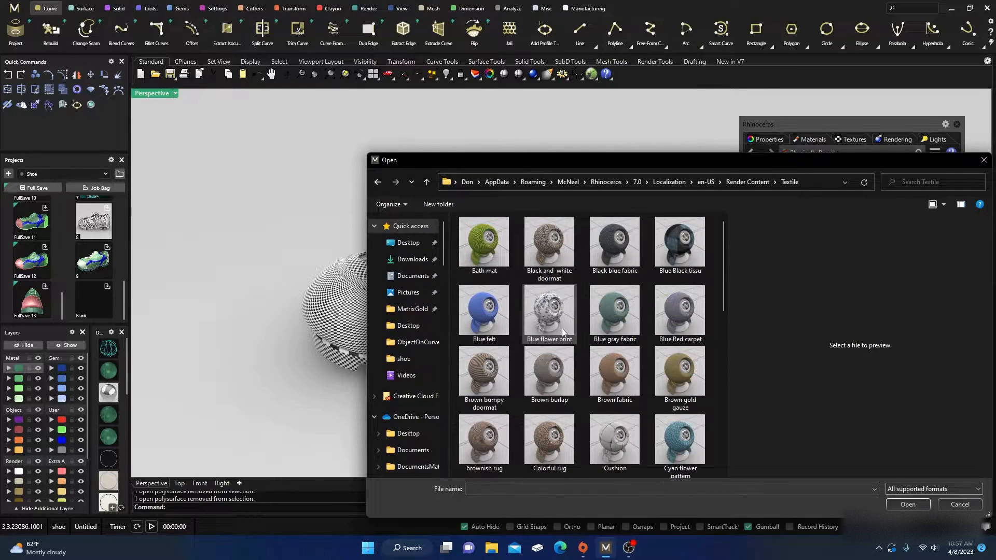
# Step: Try the tiles, details and extra large icon views for the textile files, ending on large icons
pyautogui.click(943, 207)
pyautogui.click(939, 284)
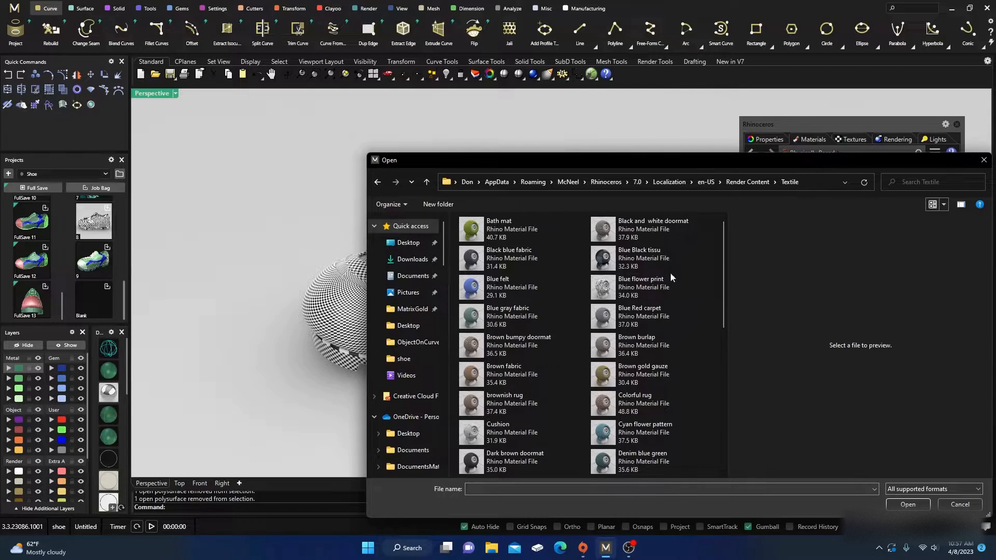
pyautogui.click(943, 204)
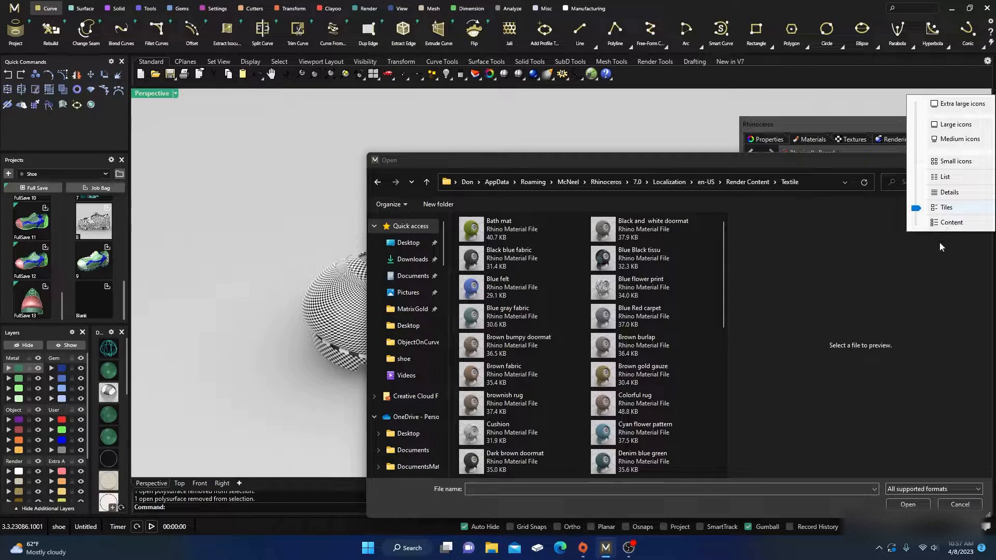
pyautogui.click(948, 192)
pyautogui.click(944, 207)
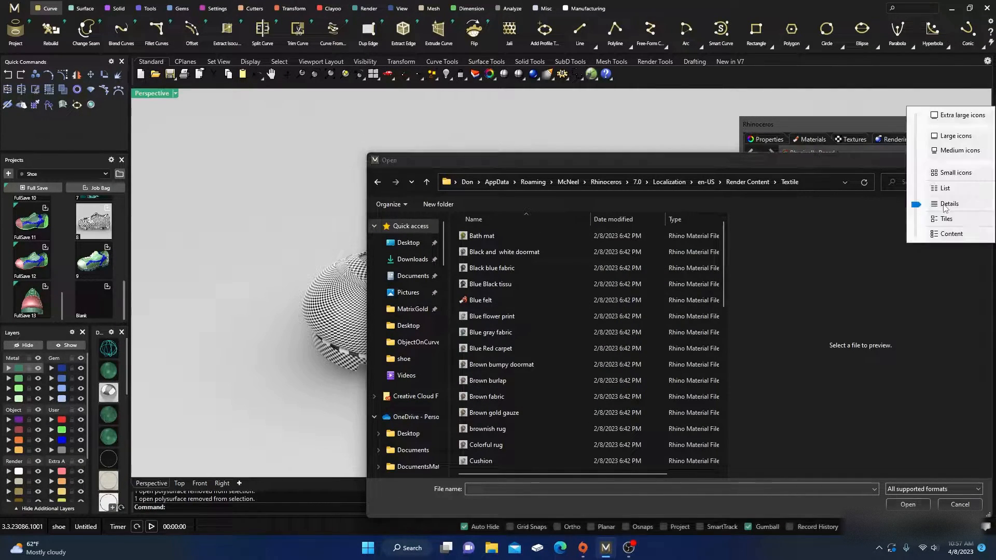
pyautogui.click(935, 137)
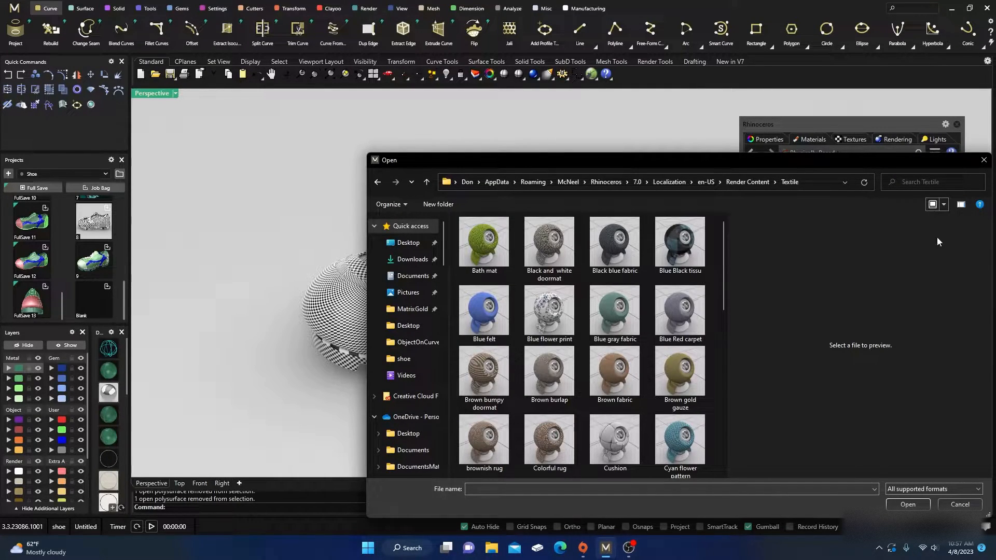
pyautogui.click(943, 204)
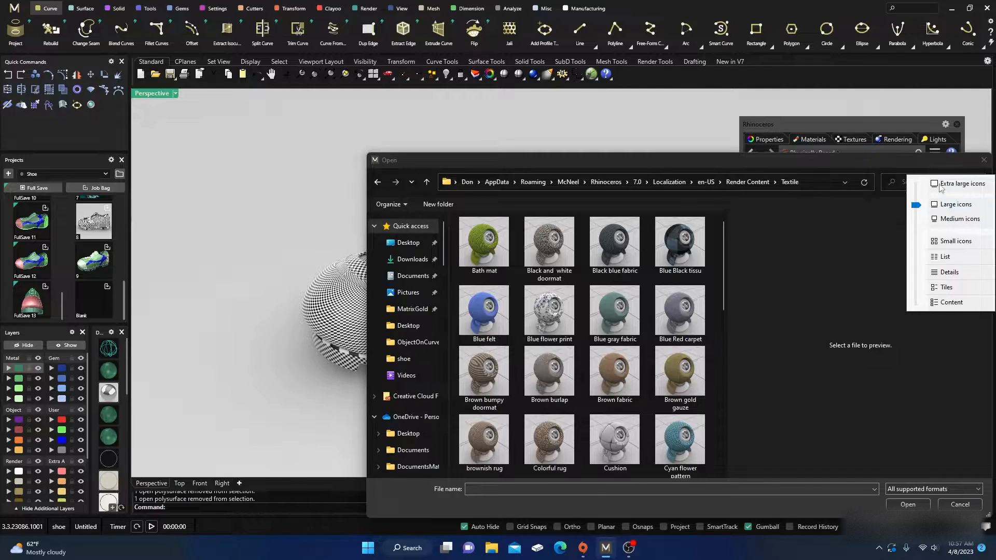
pyautogui.click(940, 185)
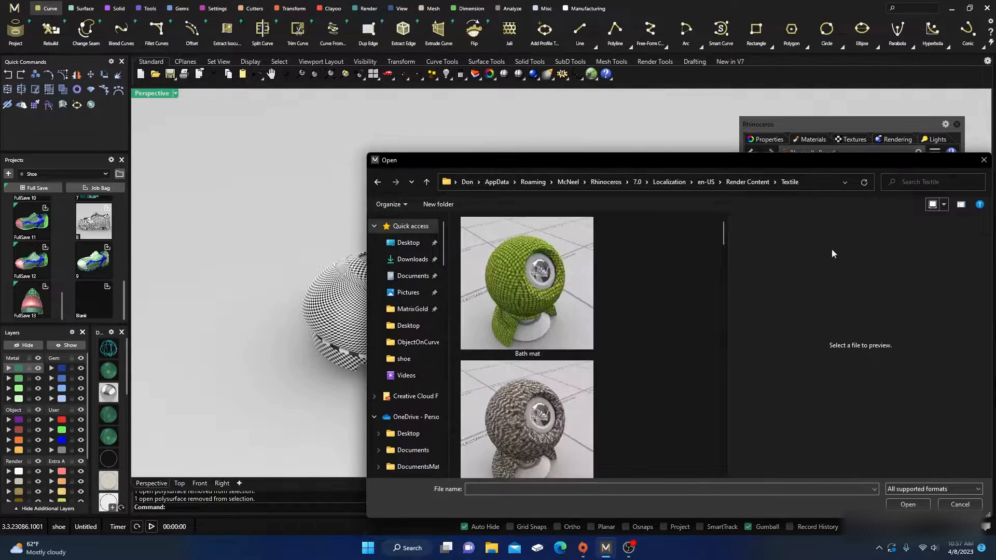
pyautogui.click(943, 205)
pyautogui.click(940, 224)
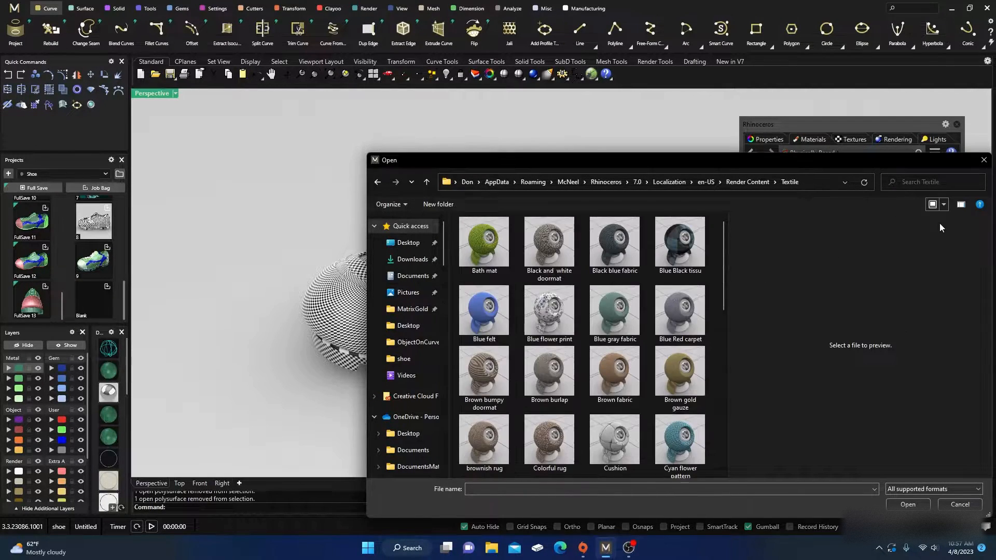
# Step: Import the Black blue fabric material into the document
pyautogui.doubleClick(617, 248)
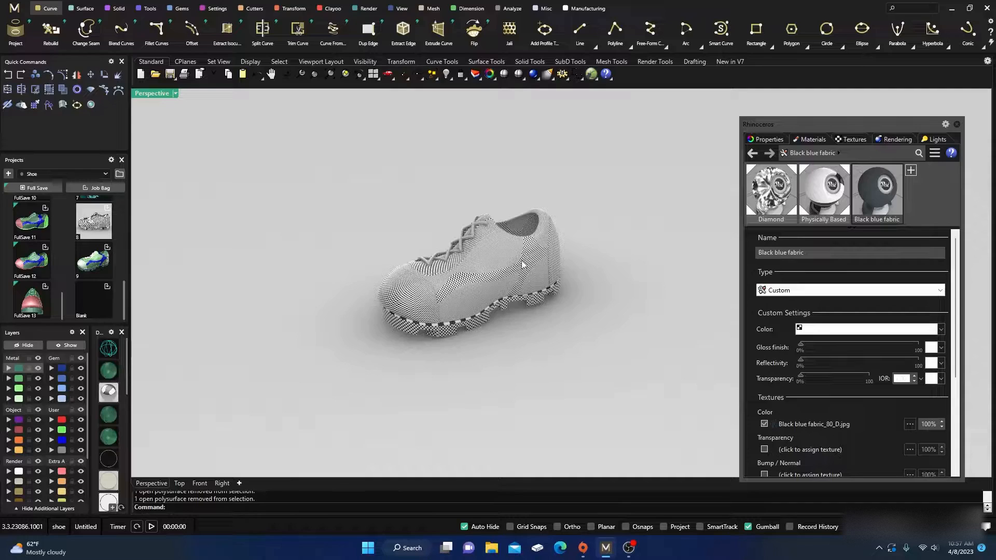
pyautogui.scroll(3, 520, 263)
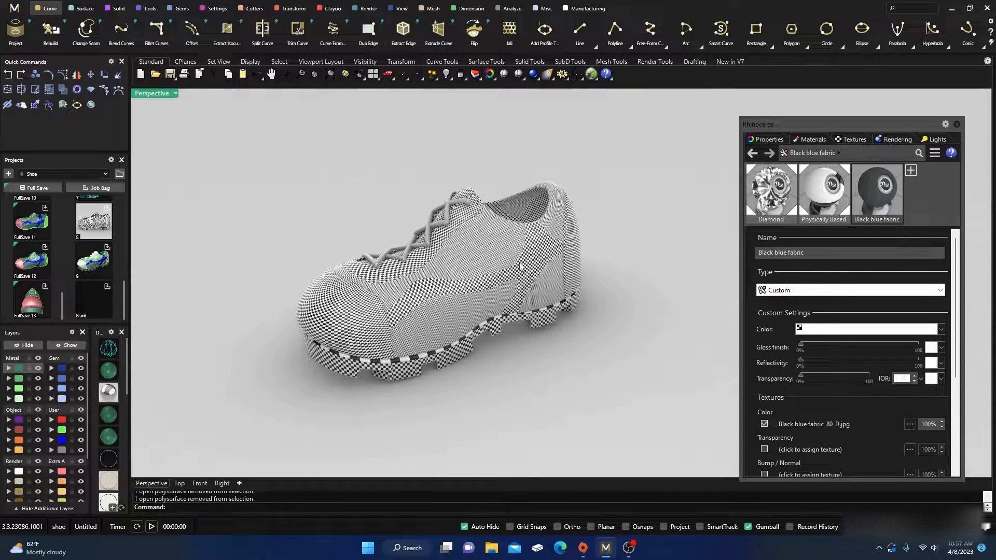
pyautogui.scroll(2, 487, 271)
pyautogui.scroll(-2, 487, 271)
pyautogui.moveTo(268, 186); pyautogui.dragTo(706, 437)
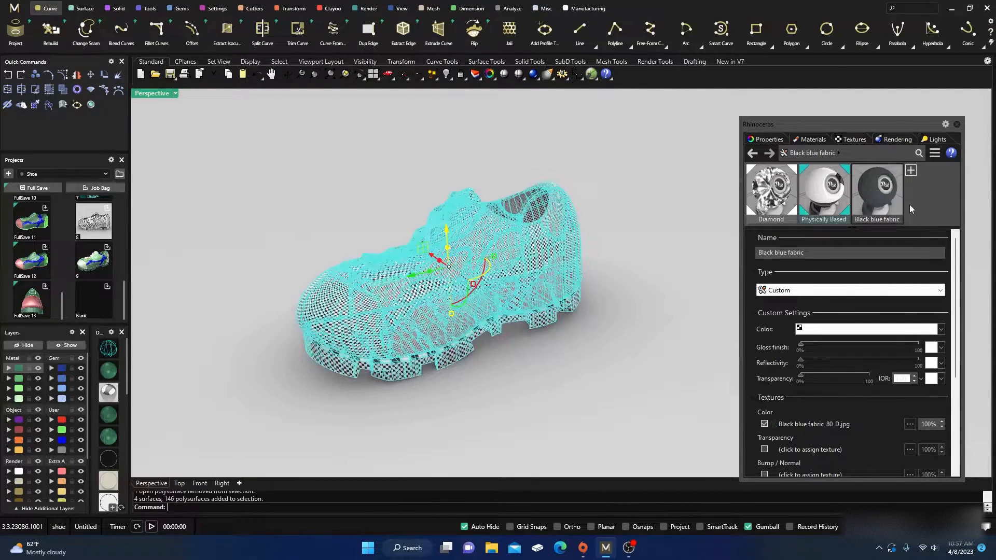
pyautogui.rightClick(882, 195)
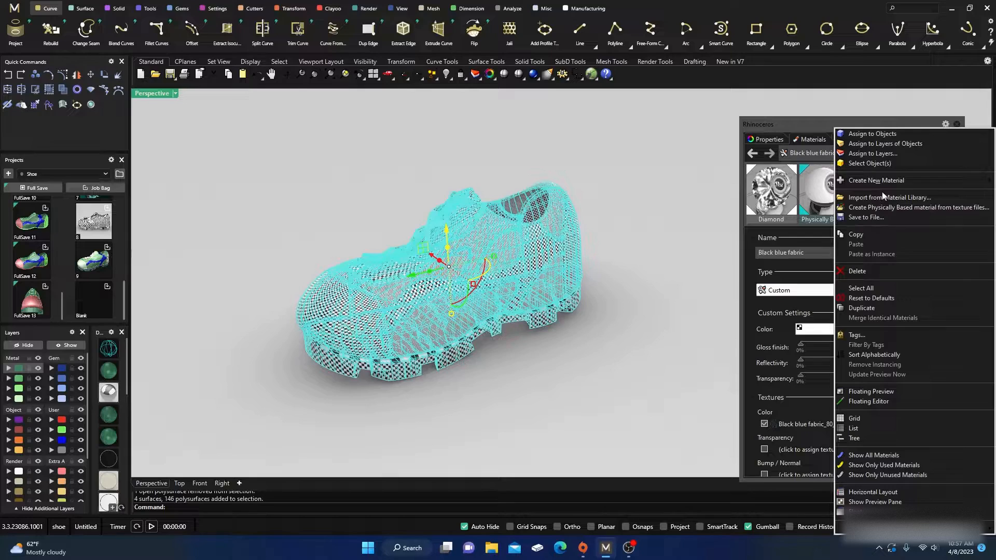
pyautogui.click(674, 194)
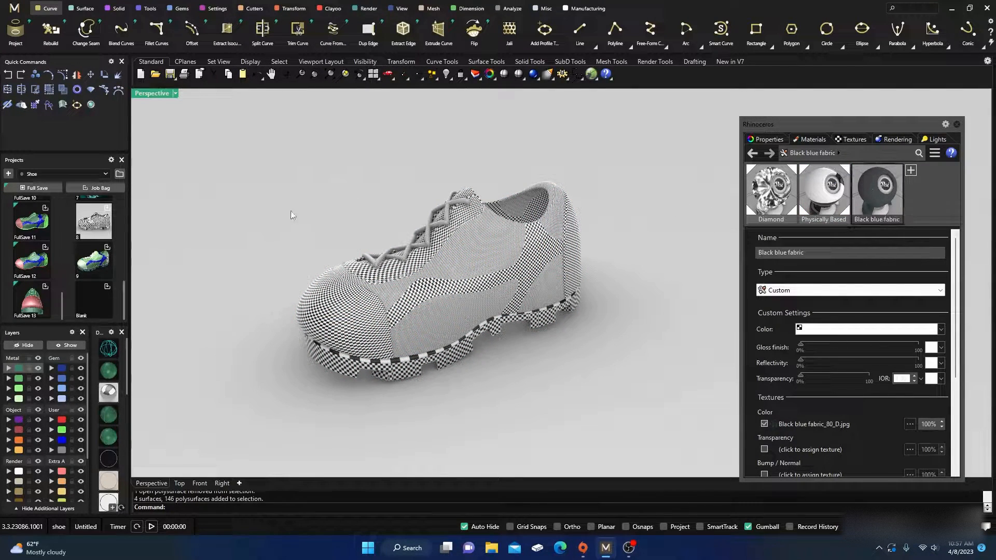
# Step: Assign the Black blue fabric material to all objects of the shoe and check the pattern up close
pyautogui.moveTo(263, 151); pyautogui.dragTo(632, 426)
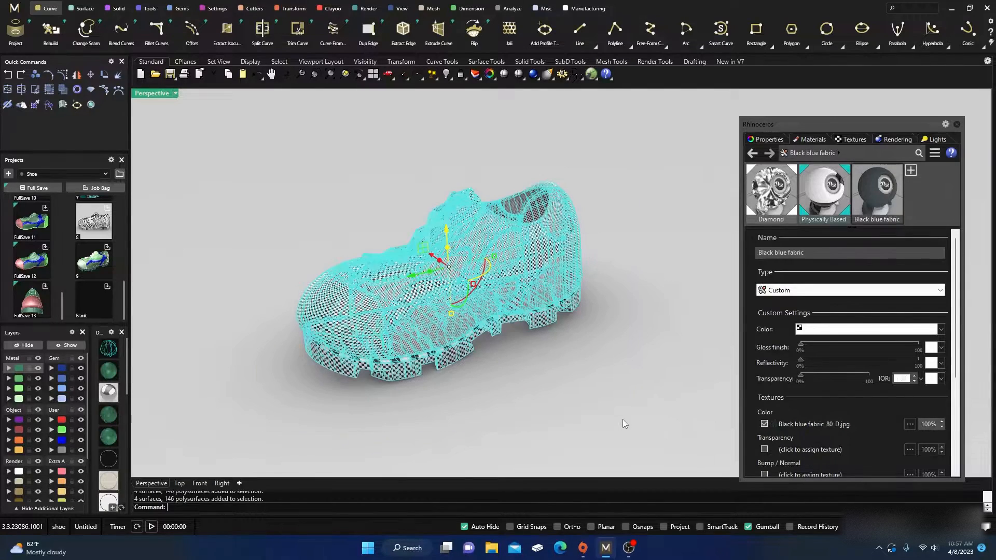
pyautogui.rightClick(870, 198)
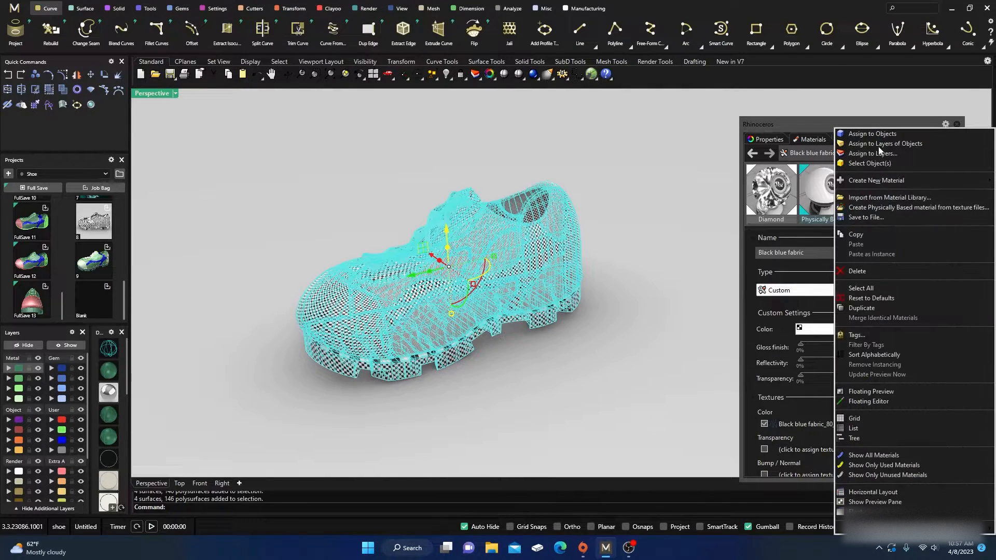
pyautogui.click(873, 134)
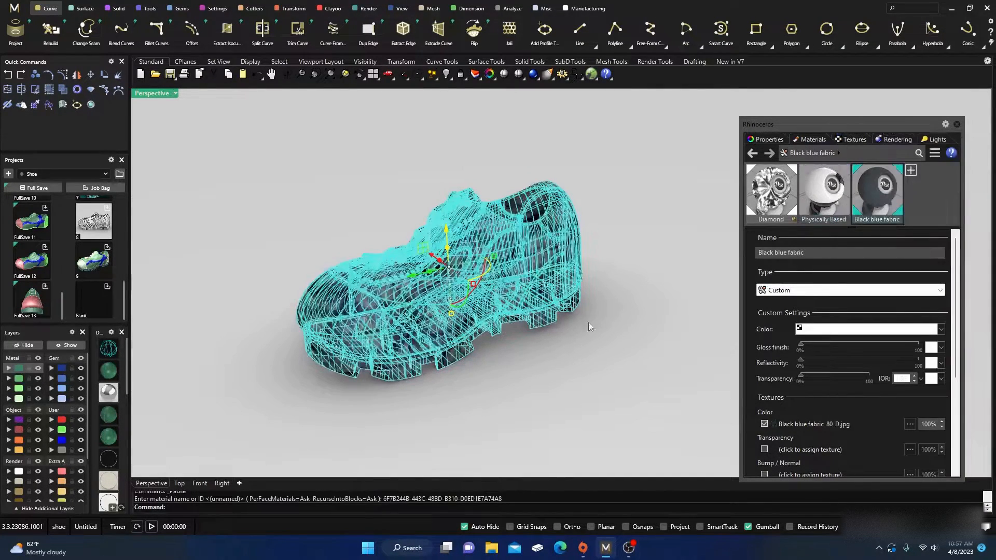
pyautogui.scroll(2, 437, 324)
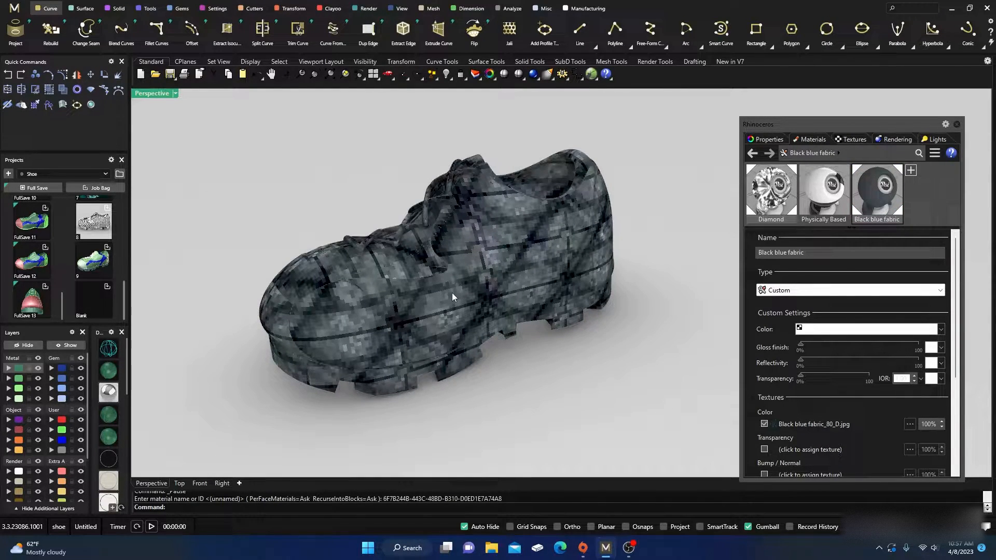
pyautogui.scroll(-2, 435, 264)
pyautogui.moveTo(477, 351); pyautogui.dragTo(475, 327, button='right')
pyautogui.scroll(5, 486, 238)
pyautogui.scroll(-4, 481, 257)
# Step: Examine the texture mapping, texture and material settings of the selected upper panels of the shoe
pyautogui.moveTo(485, 275); pyautogui.dragTo(506, 325, button='right')
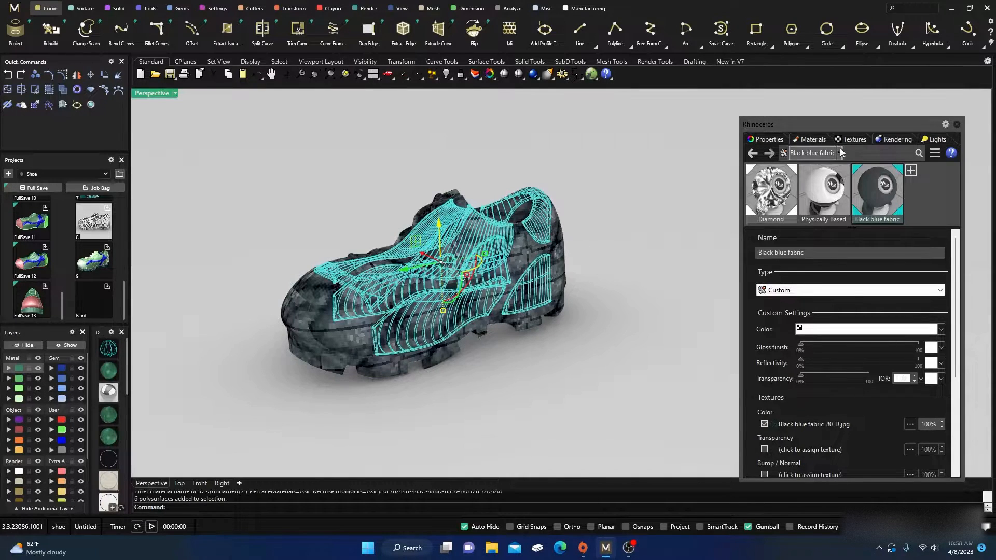
pyautogui.click(777, 141)
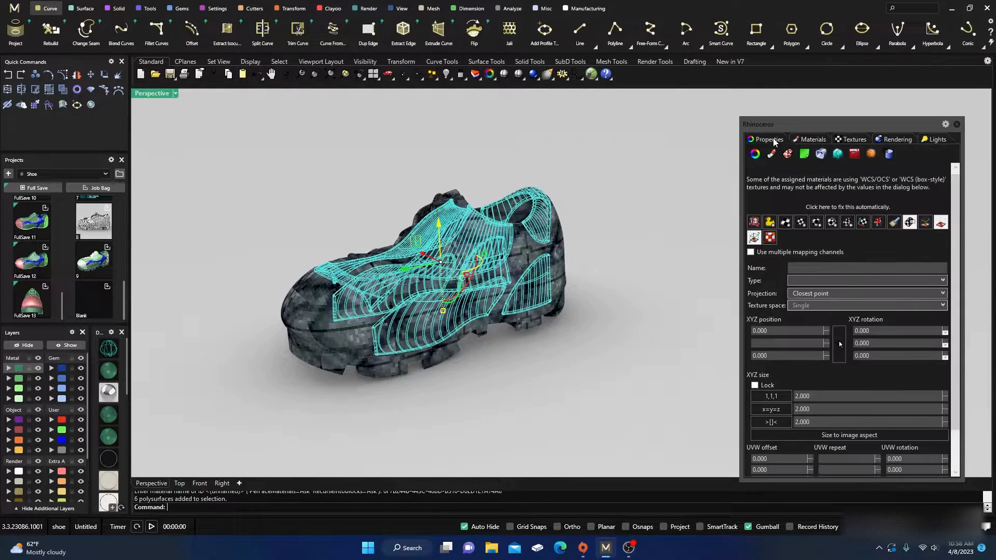
pyautogui.click(853, 139)
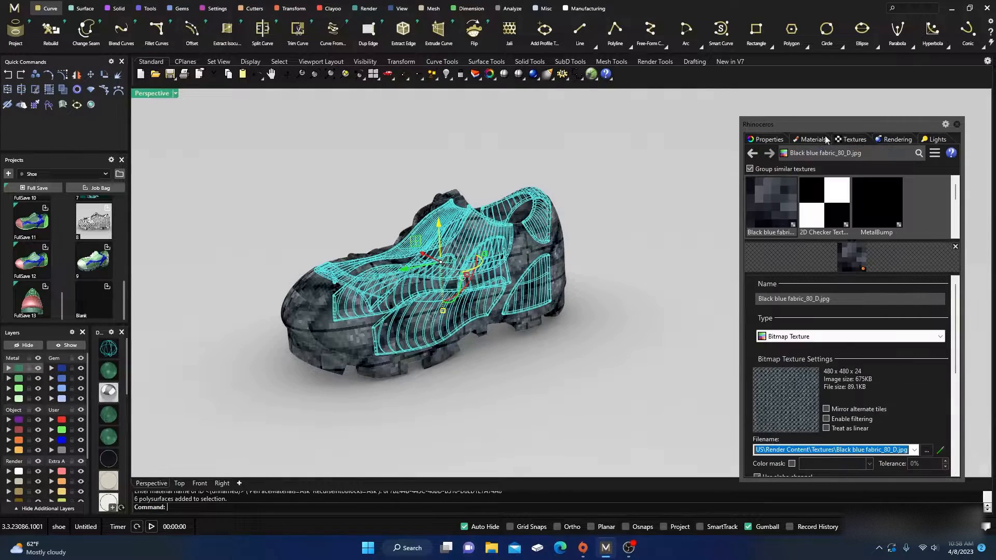
pyautogui.click(813, 139)
pyautogui.click(765, 139)
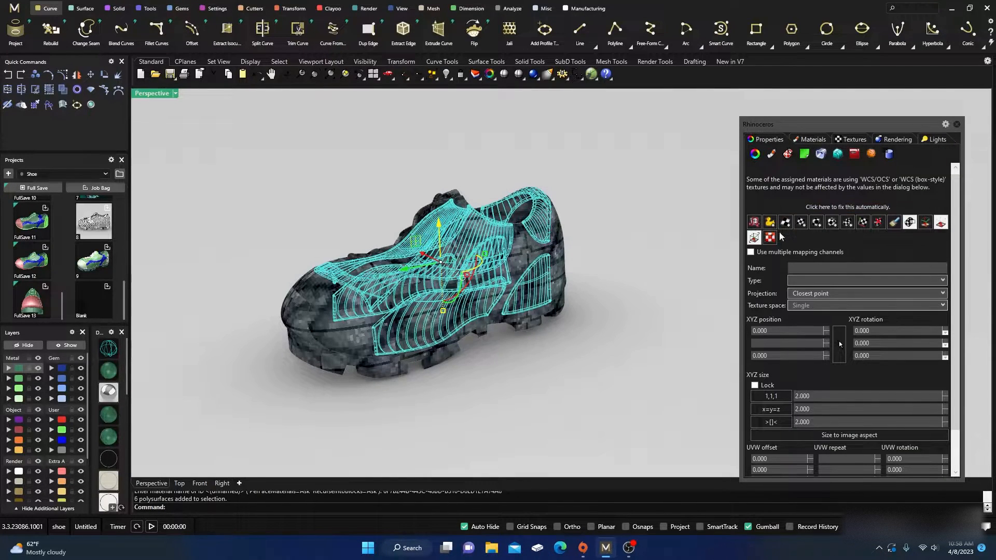
pyautogui.scroll(-1, 838, 340)
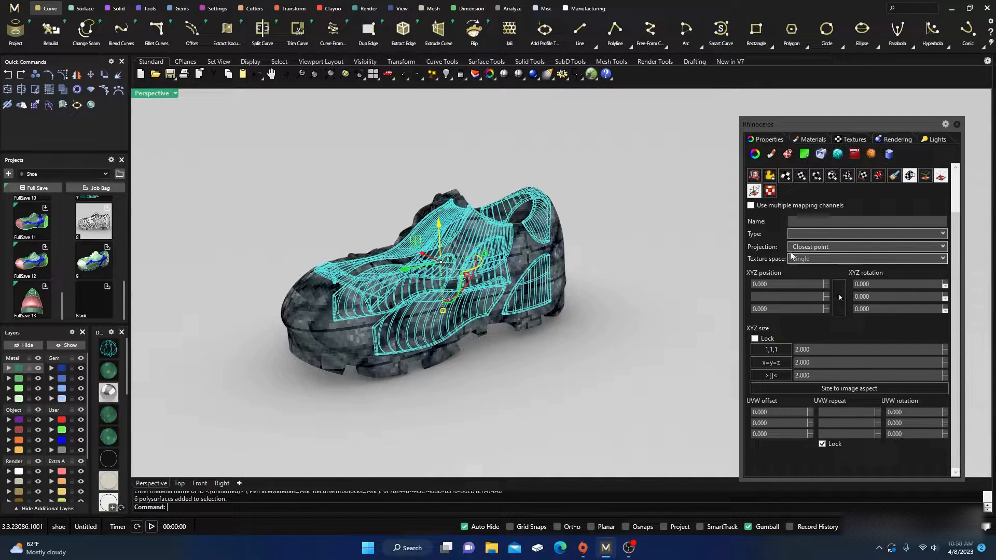
pyautogui.scroll(1, 824, 241)
pyautogui.scroll(1, 824, 241)
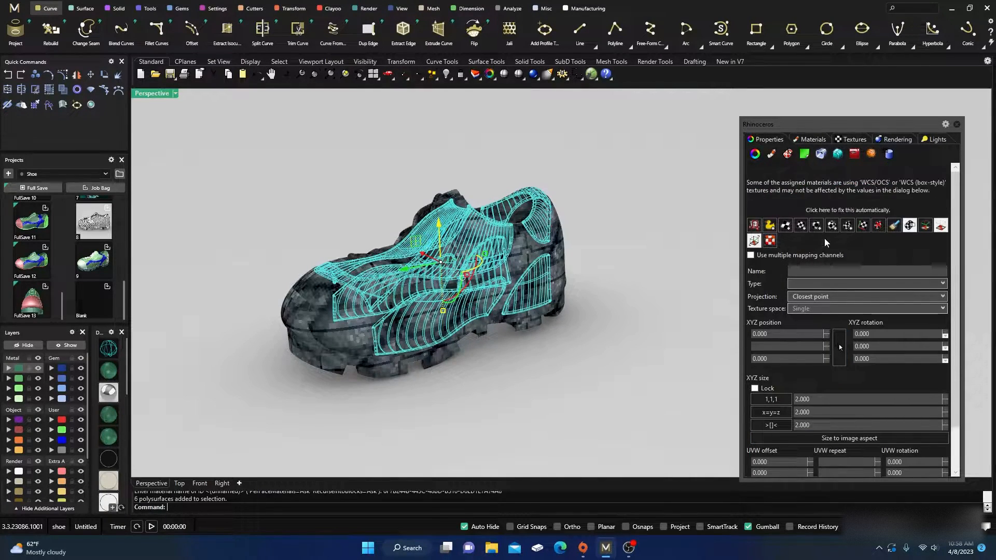
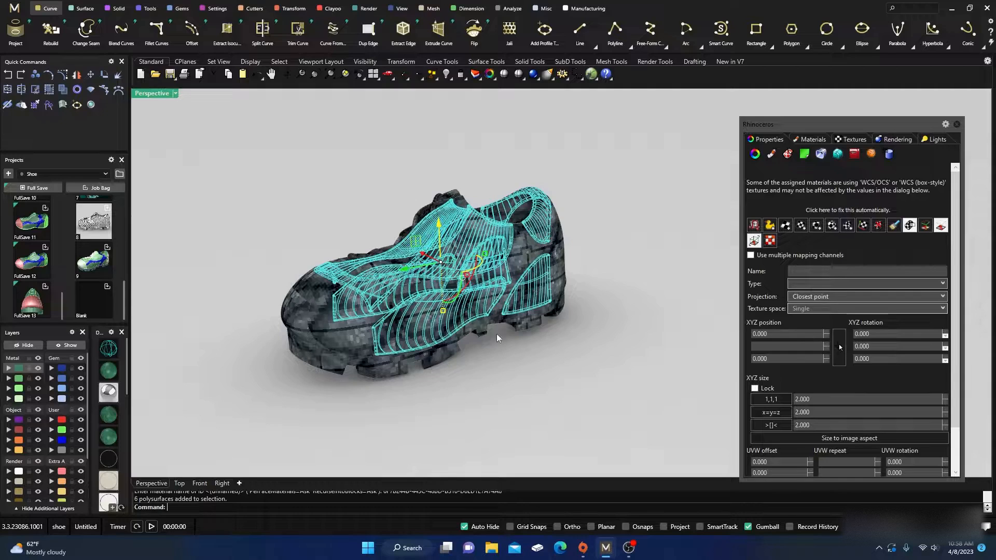
# Step: Automatically fix the WCS-type textures on all objects of the shoe so they follow the mapping settings, and check the resulting pattern
pyautogui.click(332, 199)
pyautogui.moveTo(240, 152); pyautogui.dragTo(600, 417)
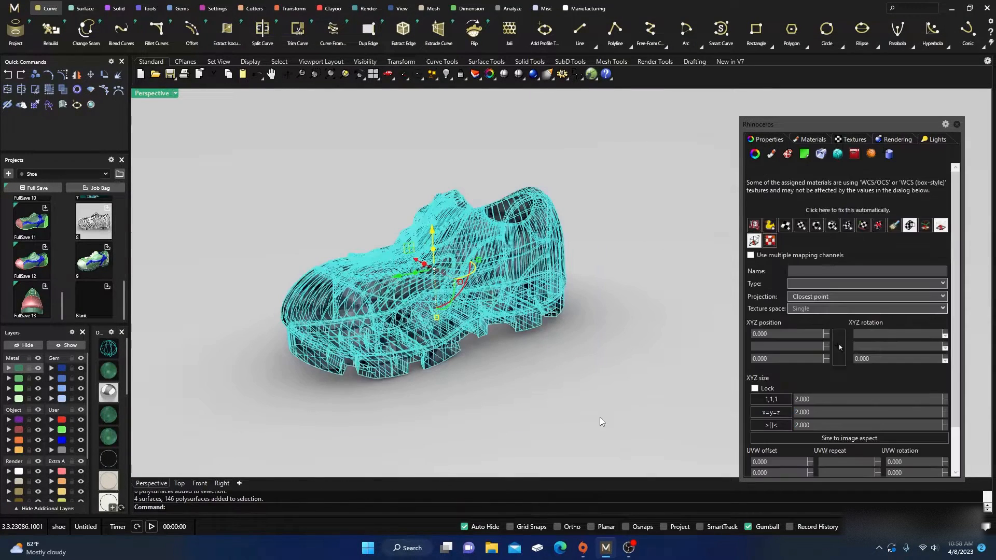
pyautogui.click(849, 210)
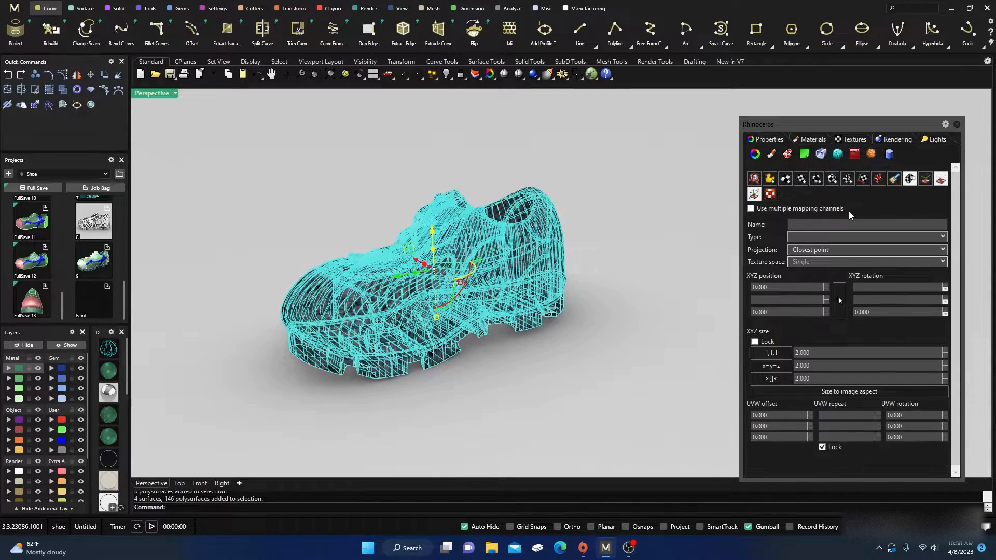
pyautogui.click(682, 225)
pyautogui.scroll(3, 459, 312)
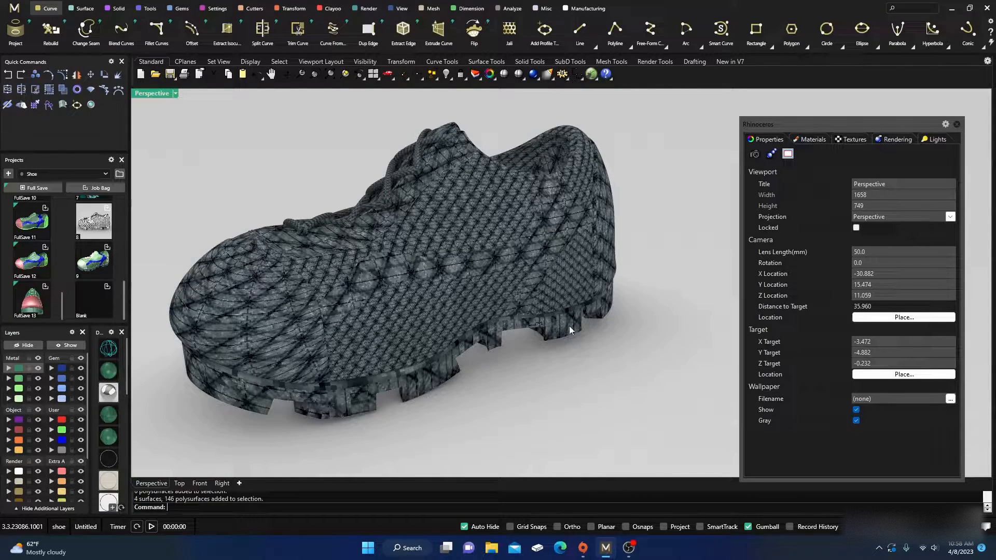
pyautogui.moveTo(469, 247); pyautogui.dragTo(530, 286, button='right')
pyautogui.scroll(5, 416, 291)
pyautogui.scroll(-6, 530, 280)
pyautogui.scroll(4, 530, 264)
pyautogui.moveTo(510, 339); pyautogui.dragTo(555, 250, button='right')
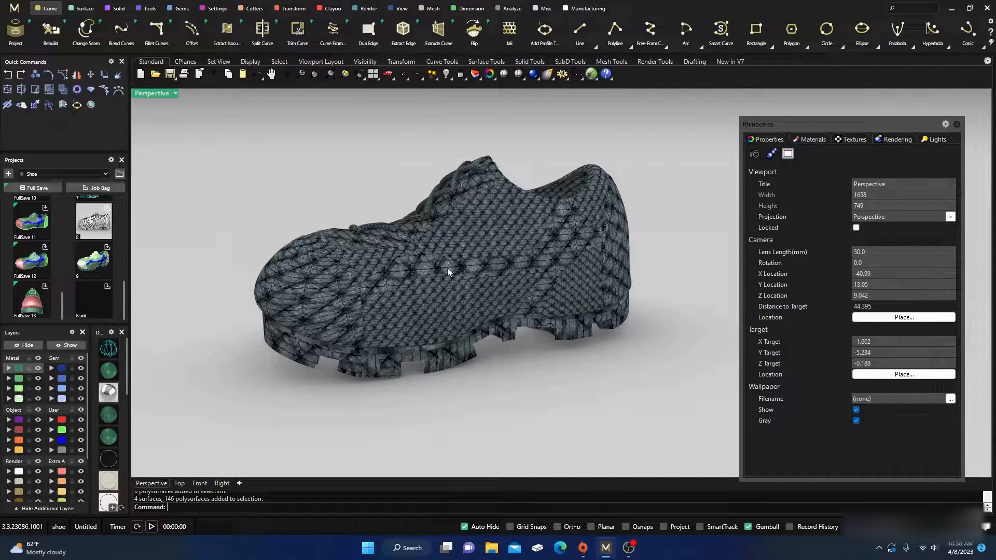
# Step: Set the locked UVW repeat to 80 for all the side and upper fabric panels on their shared layer
pyautogui.click(18, 378)
pyautogui.click(478, 375)
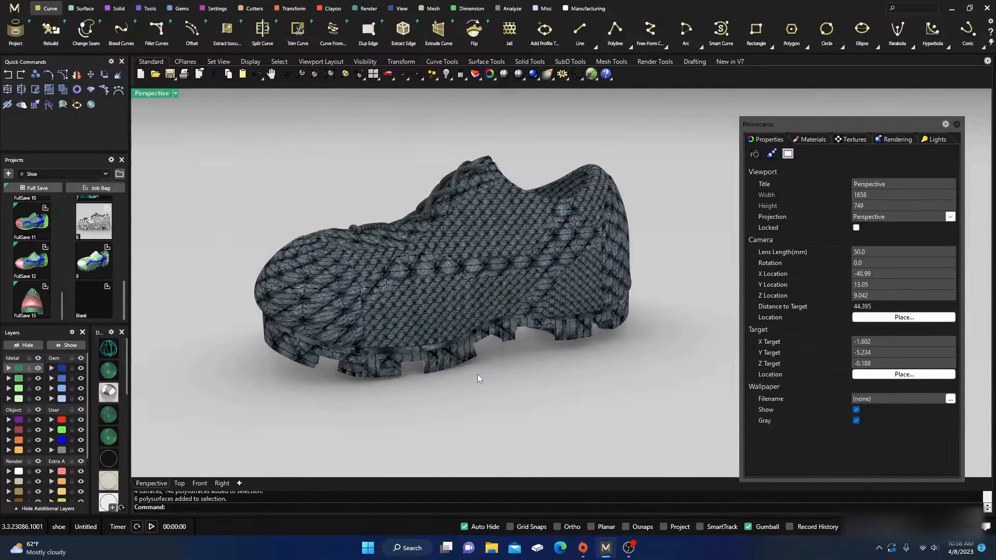
pyautogui.click(431, 322)
pyautogui.moveTo(420, 380)
pyautogui.mouseDown(button='right')
pyautogui.moveTo(511, 380)
pyautogui.moveTo(413, 391)
pyautogui.mouseUp(button='right')
pyautogui.click(18, 369)
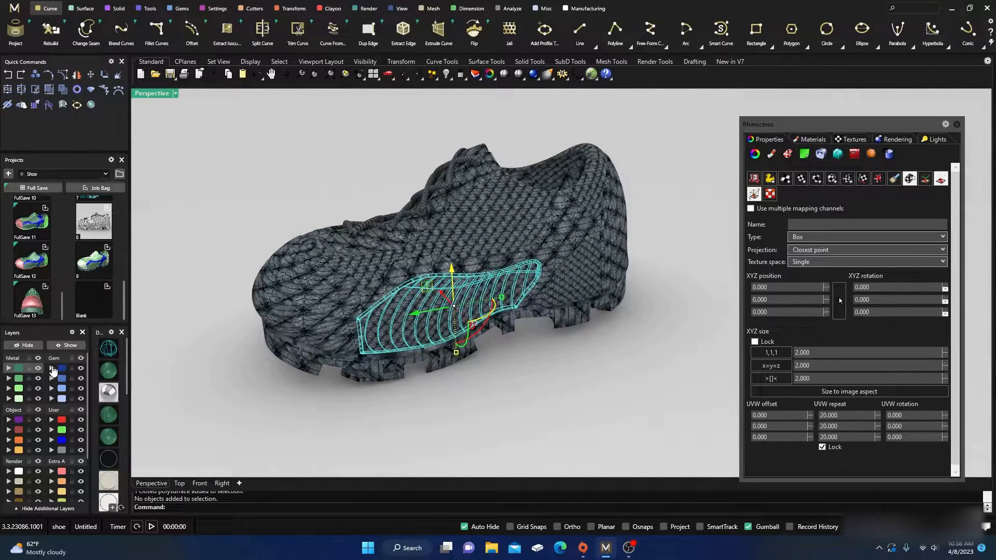
pyautogui.click(19, 378)
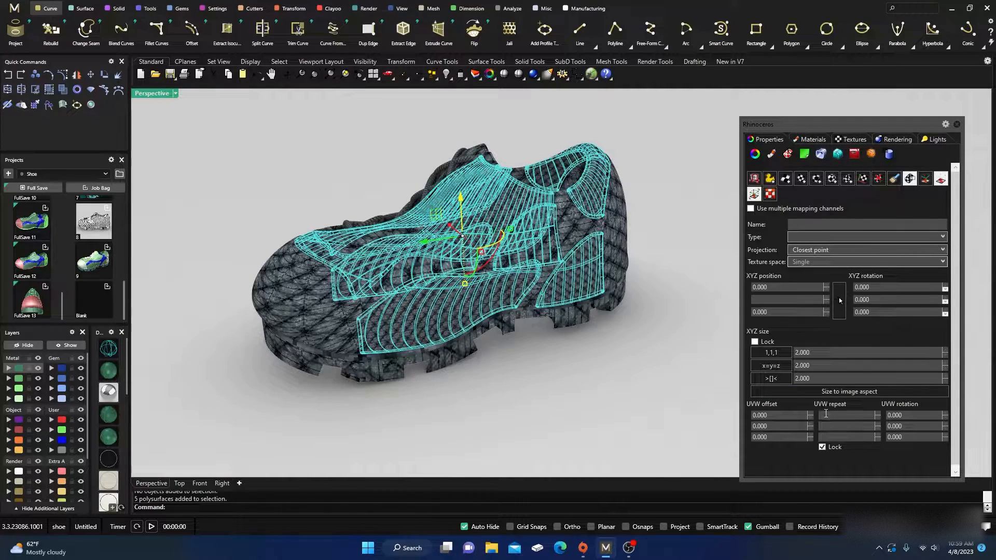
pyautogui.click(826, 417)
pyautogui.write('80')
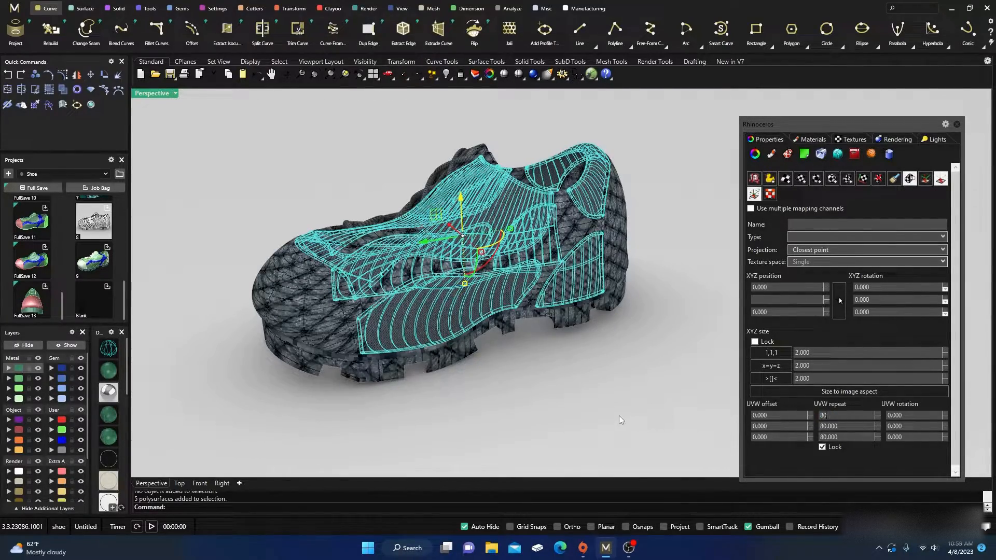
# Step: Inspect the scale of the fabric weave on the side panels up close and from a distance
pyautogui.scroll(4, 415, 324)
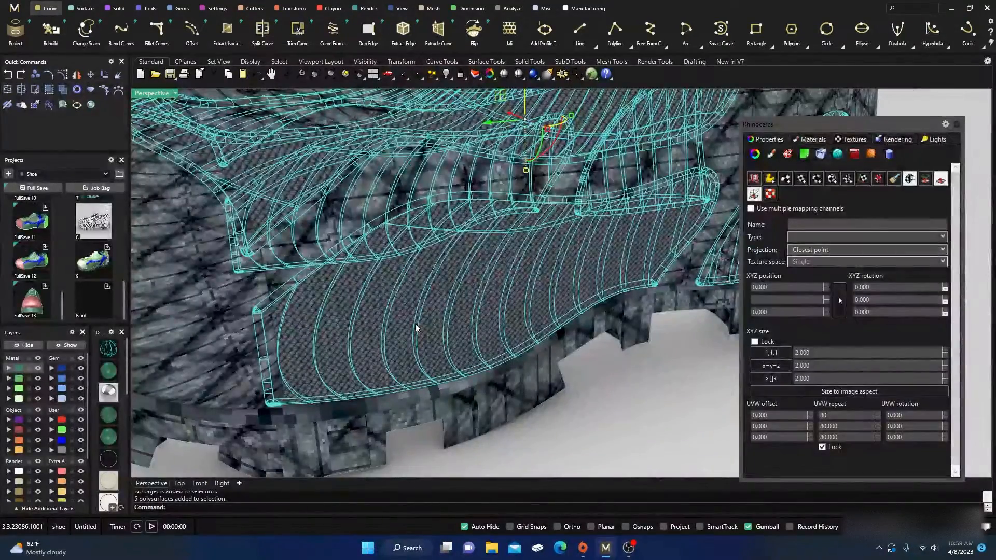
pyautogui.scroll(-5, 415, 323)
pyautogui.scroll(5, 561, 151)
pyautogui.scroll(-5, 561, 148)
pyautogui.click(567, 346)
pyautogui.scroll(4, 570, 349)
pyautogui.moveTo(570, 349); pyautogui.dragTo(561, 360, button='right')
pyautogui.scroll(6, 556, 188)
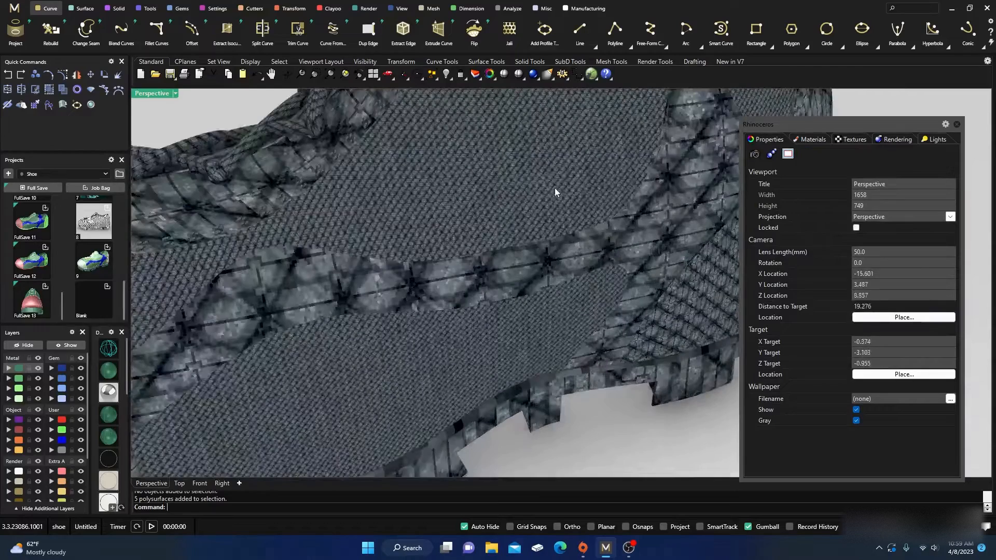
pyautogui.scroll(-5, 554, 191)
pyautogui.moveTo(547, 279); pyautogui.dragTo(550, 324, button='right')
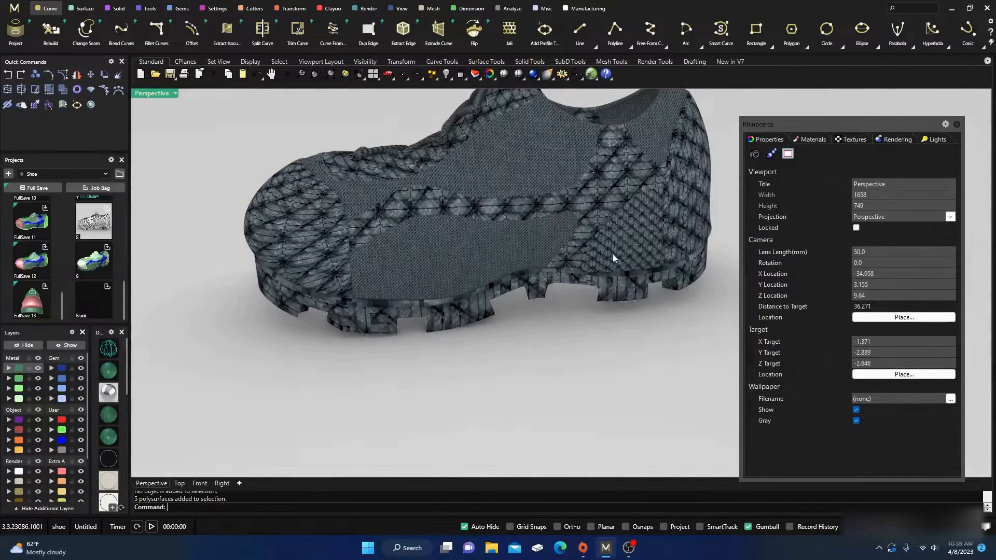
# Step: Select the two small rear side panels near the heel and set their locked UVW repeat to 100
pyautogui.click(20, 379)
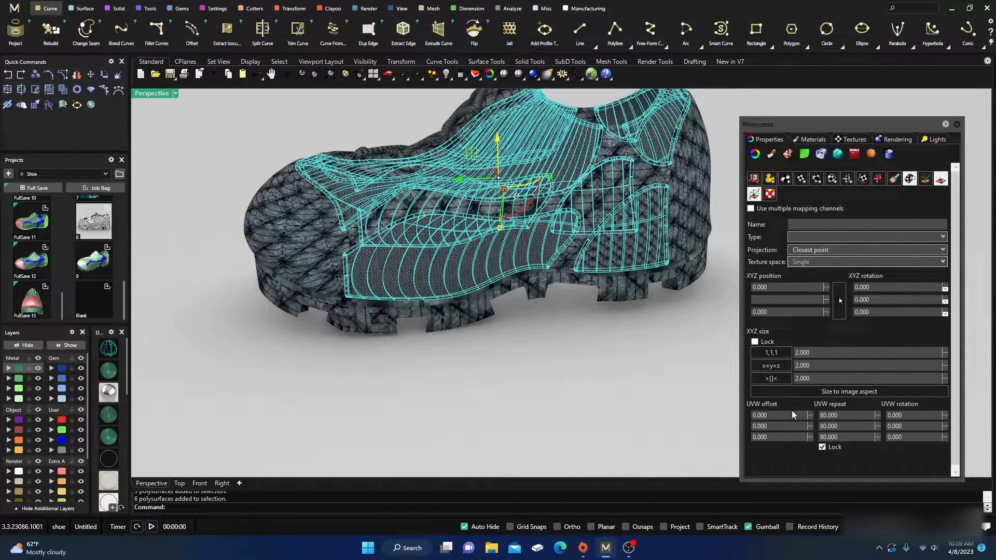
pyautogui.click(604, 391)
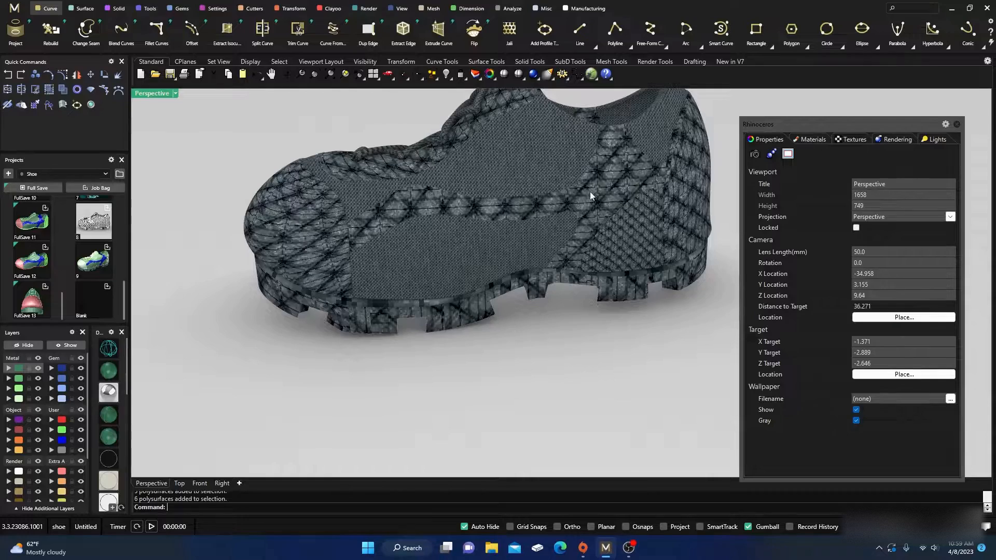
pyautogui.scroll(-3, 590, 191)
pyautogui.click(603, 240)
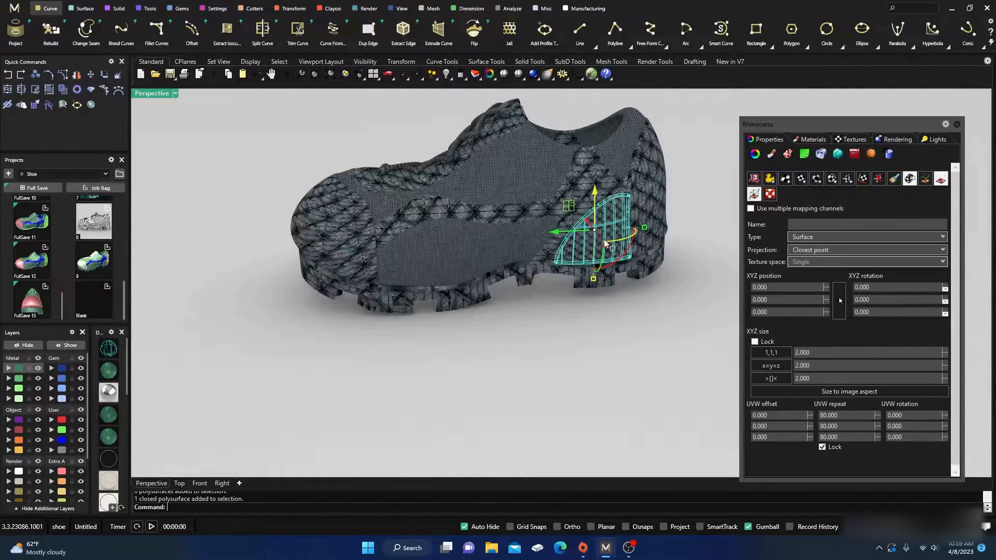
pyautogui.moveTo(495, 346); pyautogui.dragTo(389, 356, button='right')
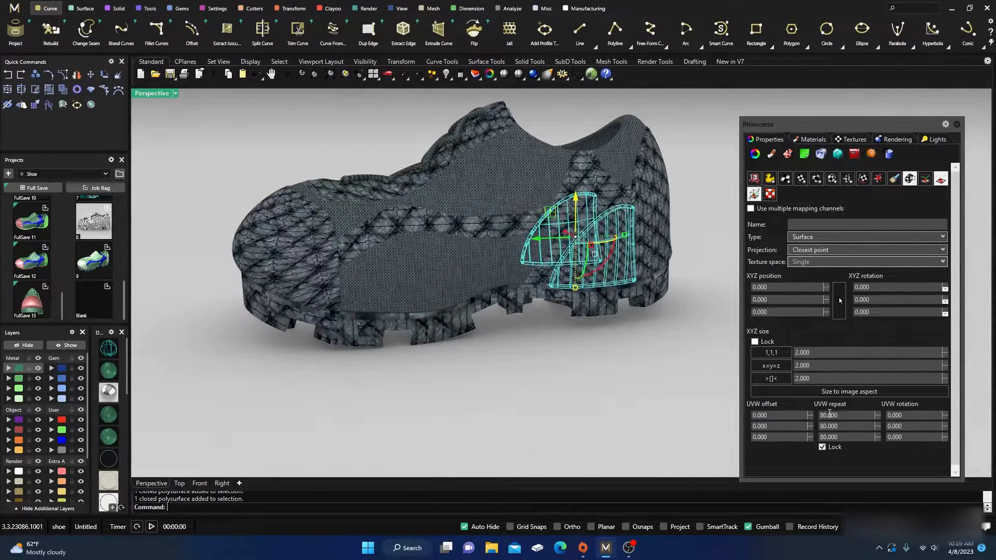
pyautogui.doubleClick(829, 415)
pyautogui.write('100')
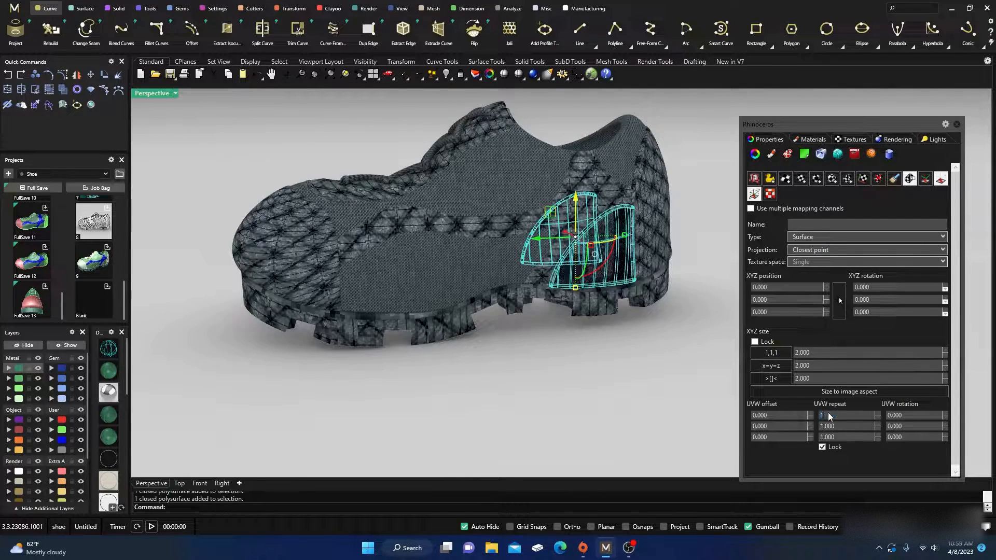
pyautogui.press('Return')
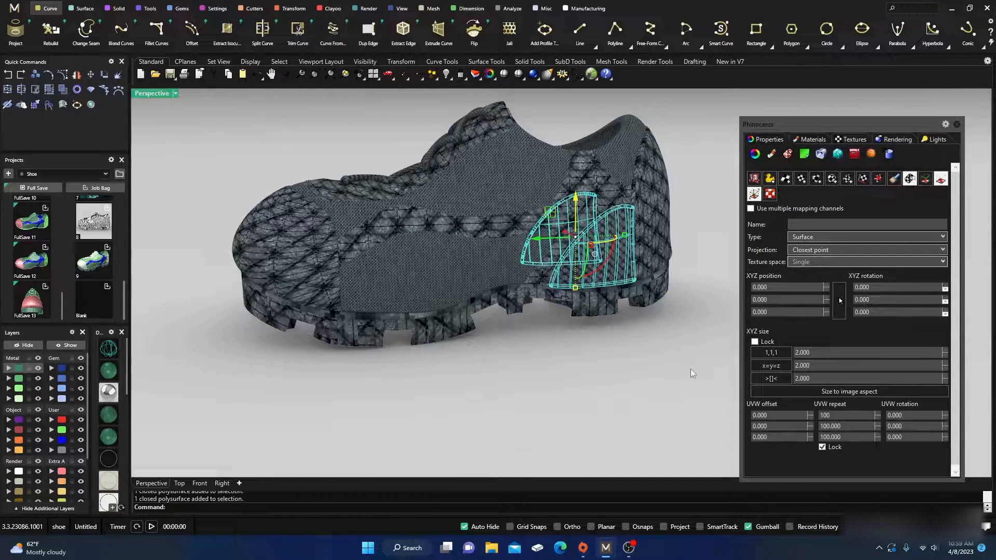
# Step: Try UVW repeats of 150 and 200 on the two rear side panels
pyautogui.doubleClick(829, 415)
pyautogui.write('15')
pyautogui.press('Return')
pyautogui.write('0')
pyautogui.press('Return')
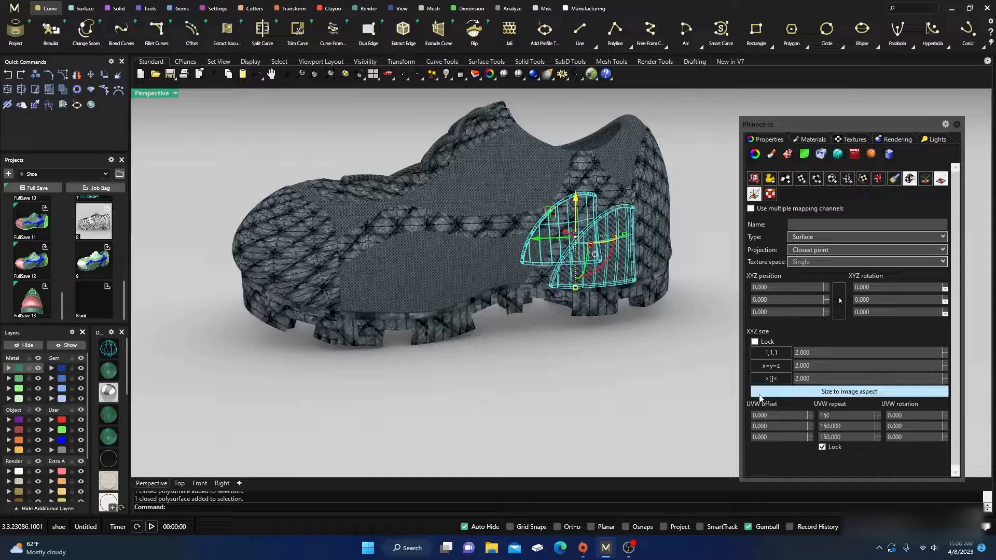
pyautogui.doubleClick(828, 416)
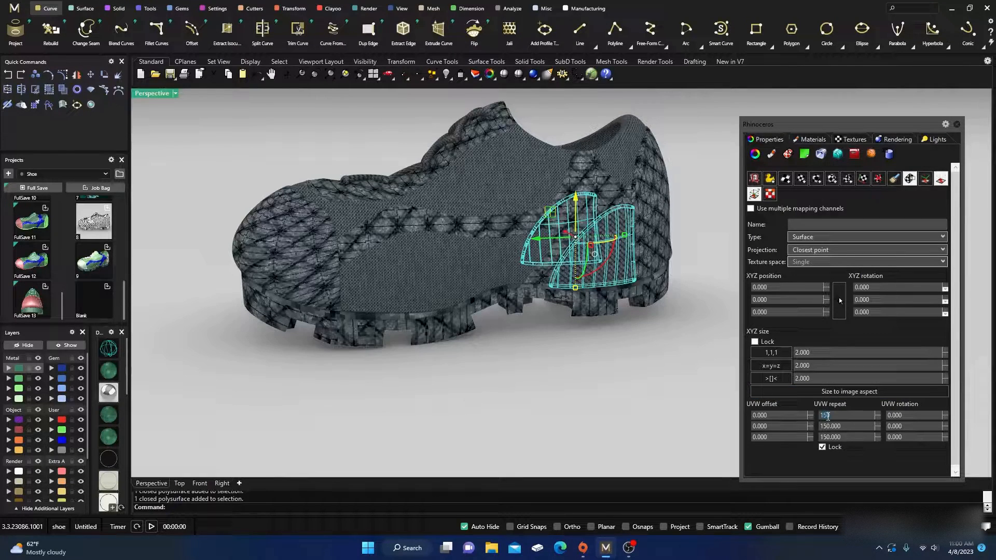
pyautogui.write('2')
pyautogui.press('Return')
pyautogui.write('00')
pyautogui.press('Return')
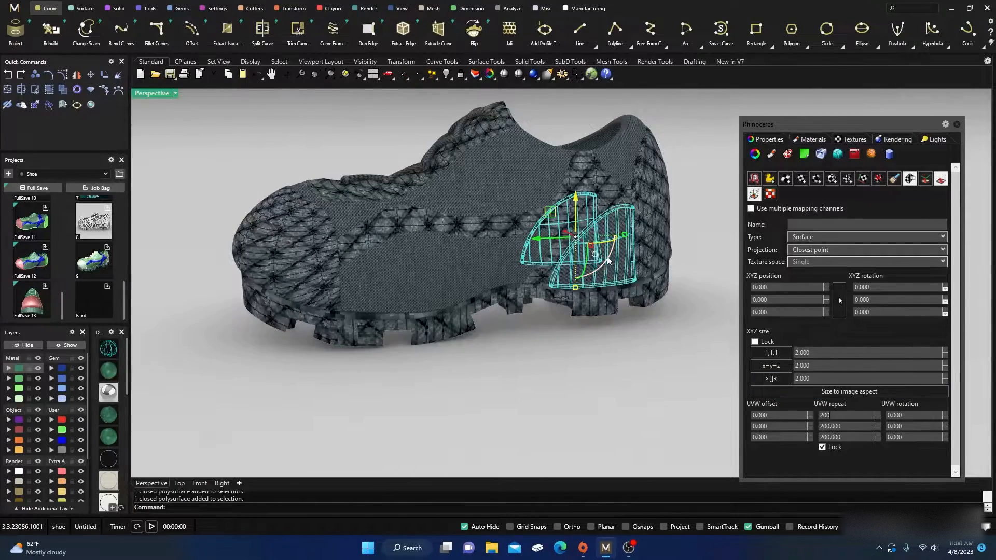
# Step: Set the UVW repeat of the two rear side panels to 300 and deselect them
pyautogui.scroll(5, 608, 260)
pyautogui.doubleClick(828, 416)
pyautogui.write('300')
pyautogui.press('Return')
pyautogui.click(643, 402)
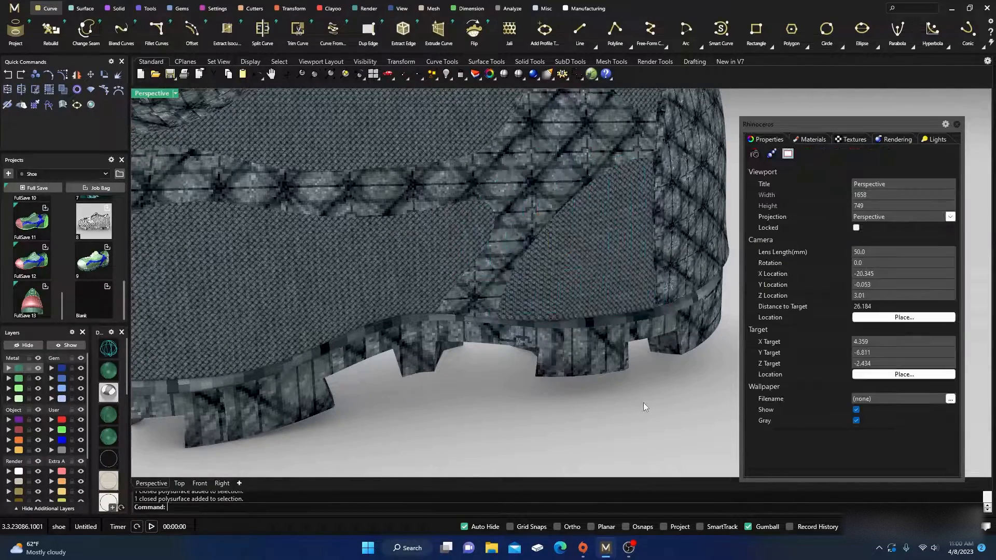
# Step: Compare the fabric weave of the rear side panels with the other parts across the whole shoe
pyautogui.scroll(-5, 518, 368)
pyautogui.scroll(-3, 521, 373)
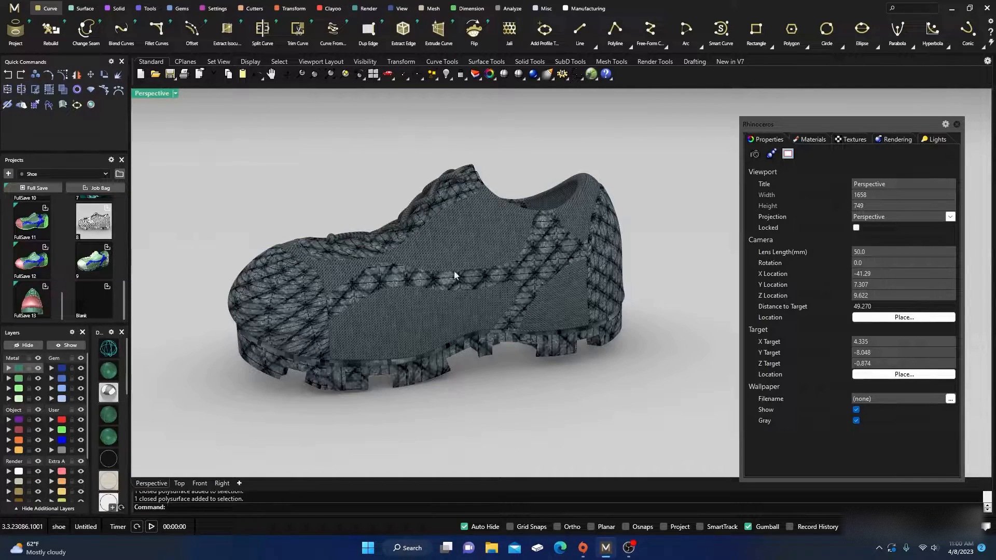
pyautogui.scroll(-2, 478, 358)
pyautogui.moveTo(473, 354)
pyautogui.mouseDown(button='right')
pyautogui.moveTo(489, 373)
pyautogui.moveTo(485, 360)
pyautogui.mouseUp(button='right')
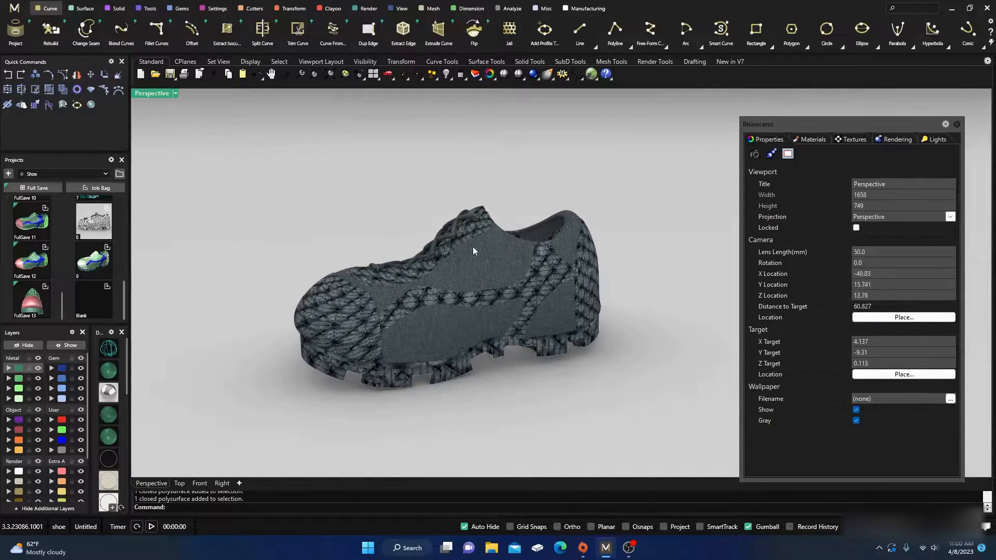
pyautogui.scroll(8, 473, 251)
pyautogui.scroll(-8, 458, 251)
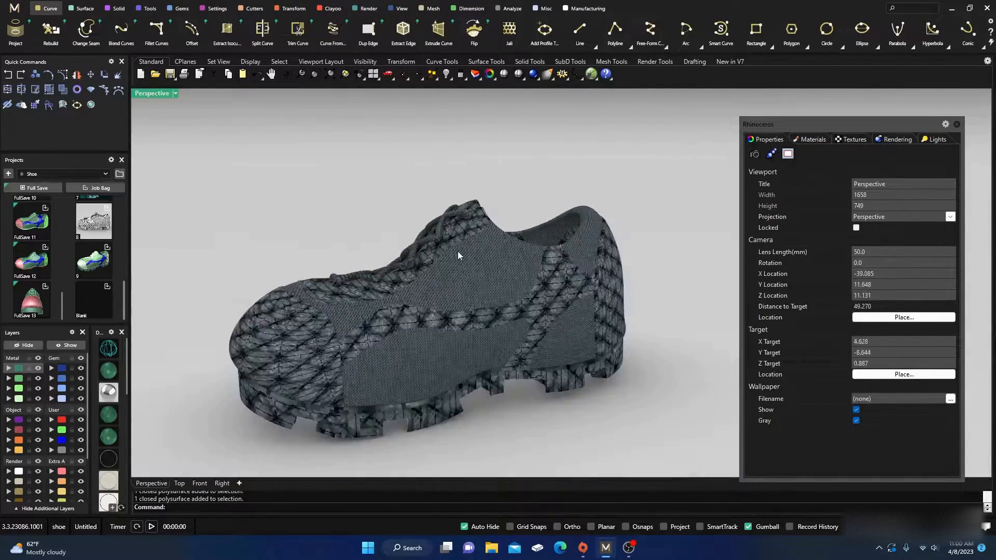
pyautogui.moveTo(502, 265); pyautogui.dragTo(497, 310, button='right')
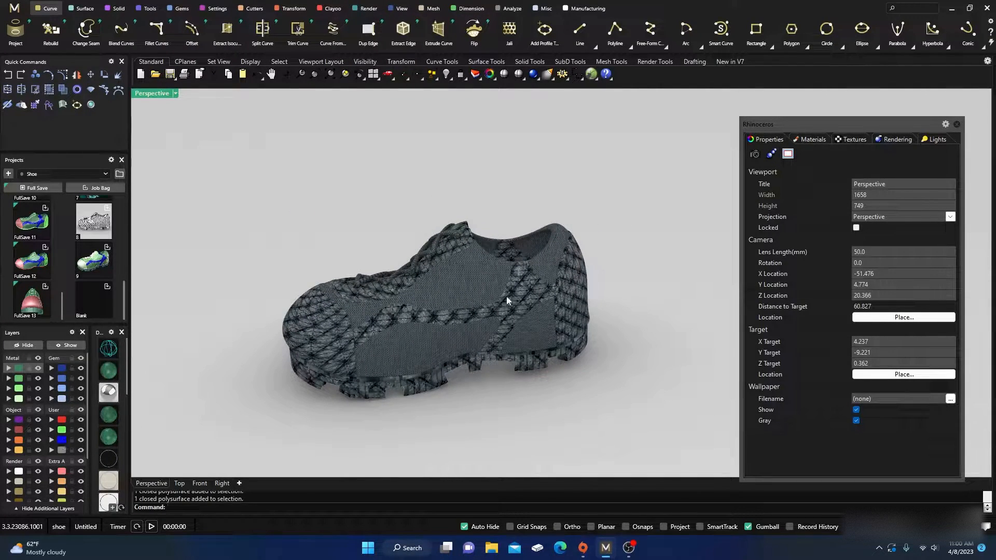
# Step: Set the locked UVW repeat to 50 for the two branching overlay strips along the shoe's sides
pyautogui.click(62, 441)
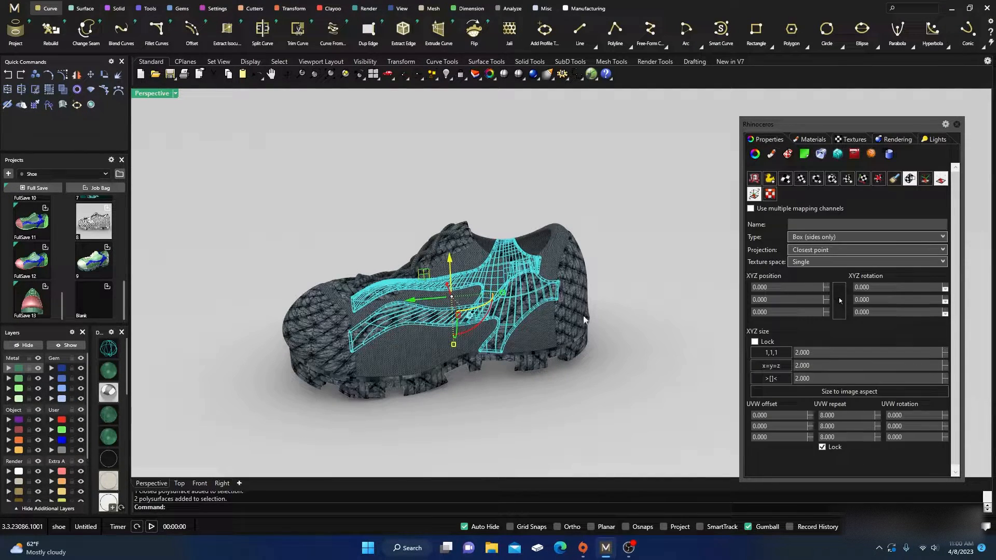
pyautogui.click(828, 416)
pyautogui.write('50')
pyautogui.press('Return')
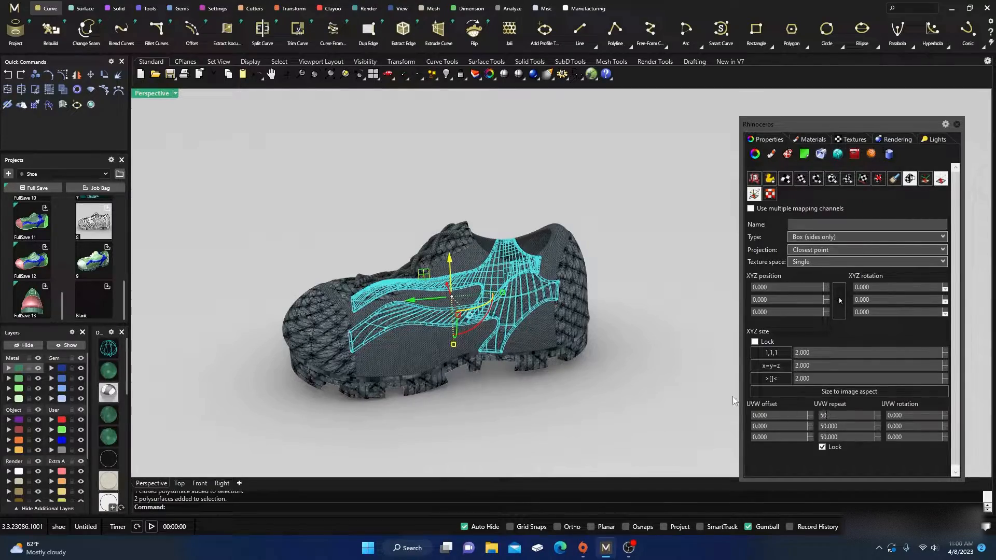
pyautogui.scroll(3, 500, 311)
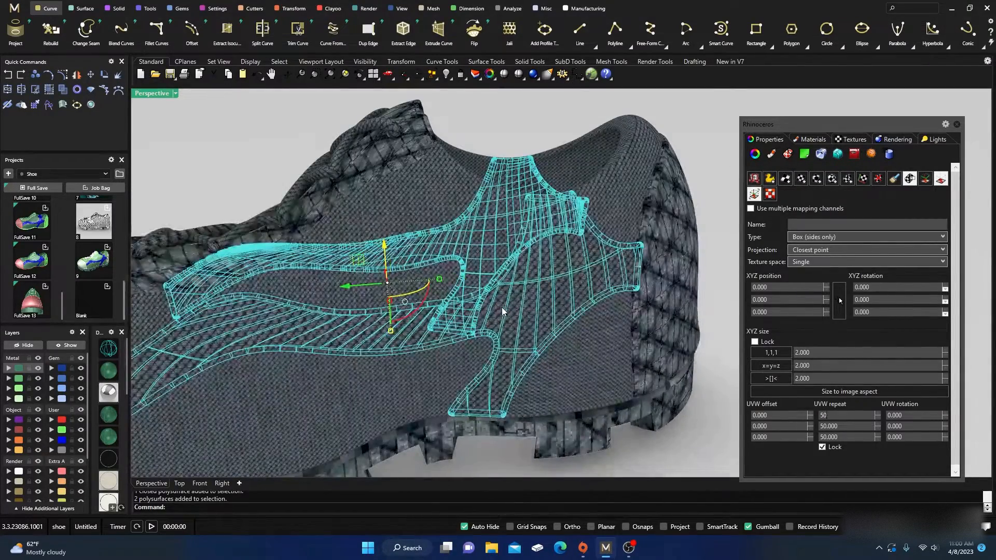
# Step: Set the locked UVW repeat of the two branching overlay strips to 30 and deselect them
pyautogui.doubleClick(825, 415)
pyautogui.write('30')
pyautogui.press('Return')
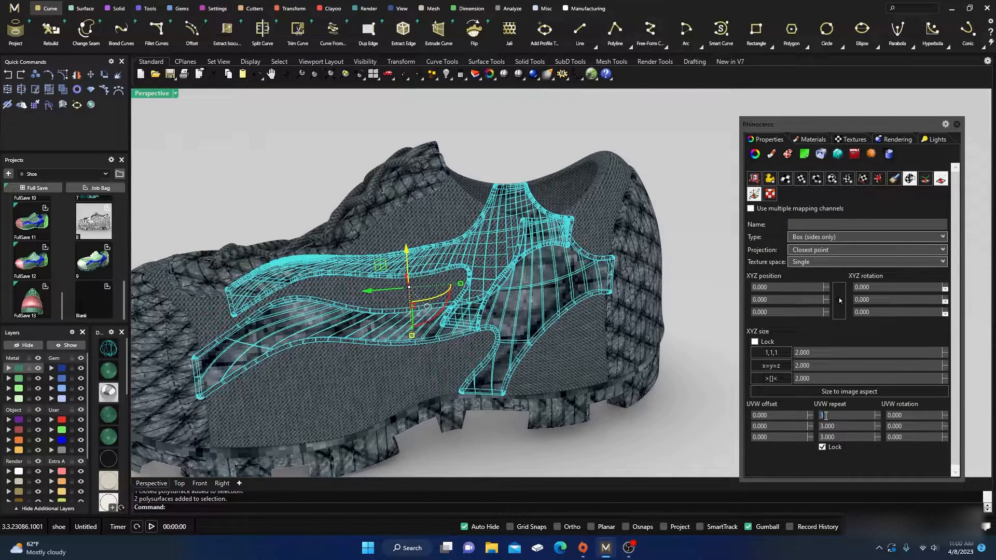
pyautogui.click(715, 367)
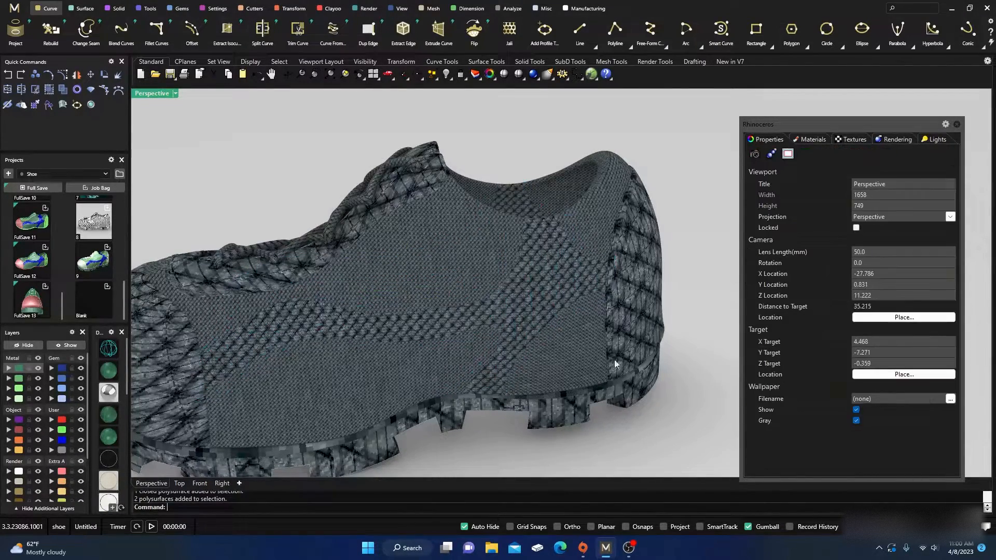
# Step: Compare the weave of the overlay strips with the surrounding side panels along the shoe
pyautogui.scroll(-3, 567, 320)
pyautogui.scroll(4, 513, 329)
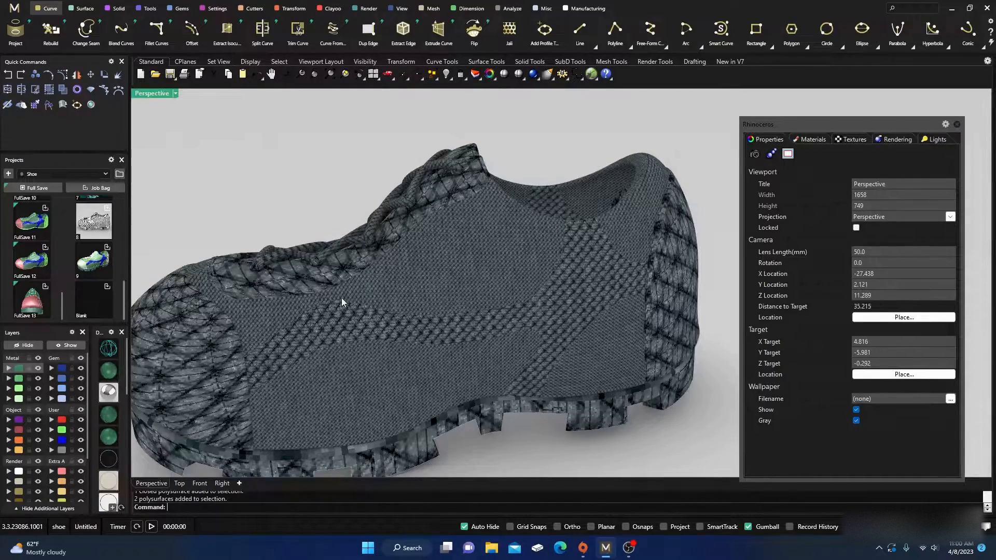
pyautogui.scroll(-5, 369, 219)
pyautogui.moveTo(385, 270); pyautogui.dragTo(393, 275, button='right')
pyautogui.scroll(10, 387, 275)
pyautogui.scroll(-6, 387, 276)
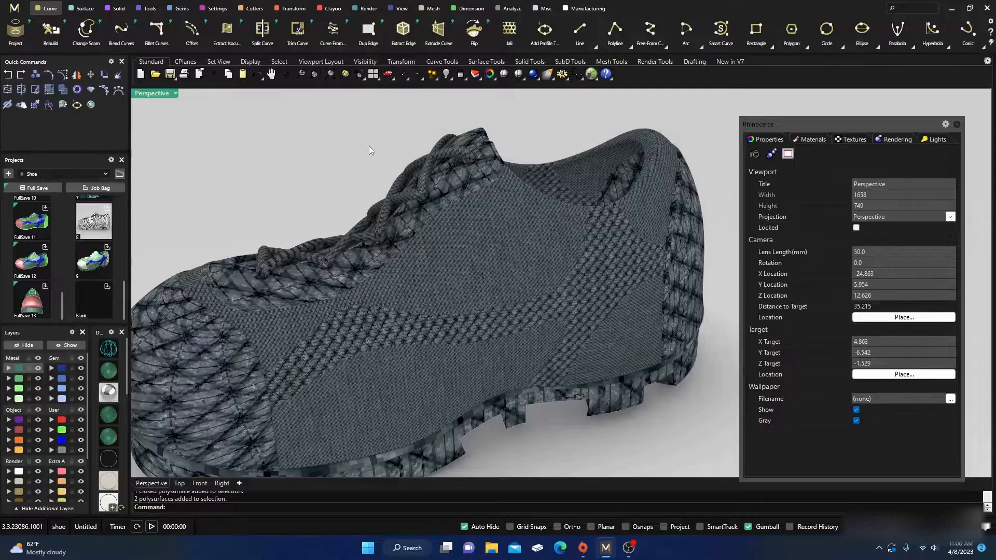
pyautogui.scroll(-4, 434, 256)
pyautogui.moveTo(435, 258); pyautogui.dragTo(434, 307, button='right')
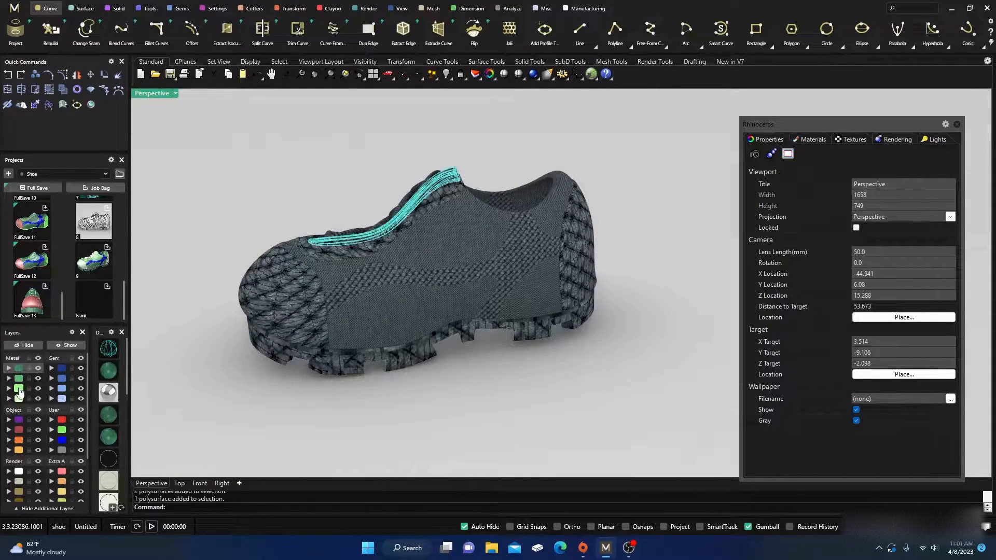
# Step: Try locked UVW repeats of 200 and 300 on the tongue under the laces, set it to 500 and deselect the tongue
pyautogui.rightClick(17, 389)
pyautogui.moveTo(227, 369); pyautogui.dragTo(305, 389, button='right')
pyautogui.scroll(7, 347, 125)
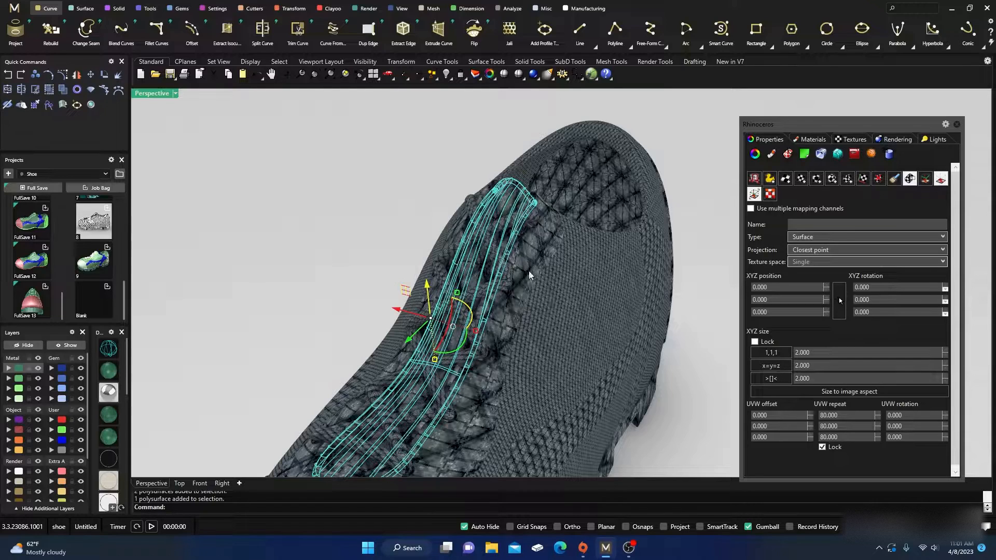
pyautogui.doubleClick(828, 416)
pyautogui.write('200')
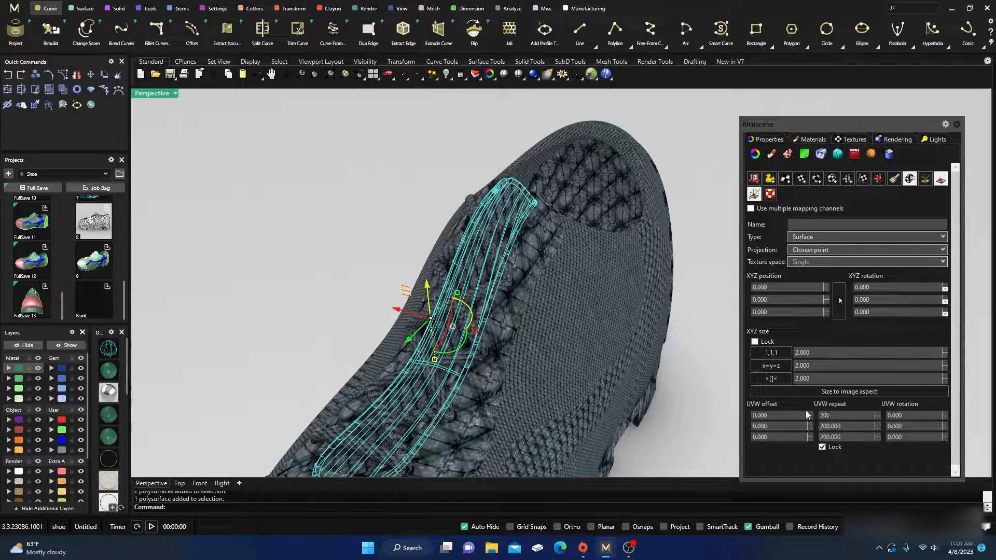
pyautogui.doubleClick(830, 415)
pyautogui.write('300')
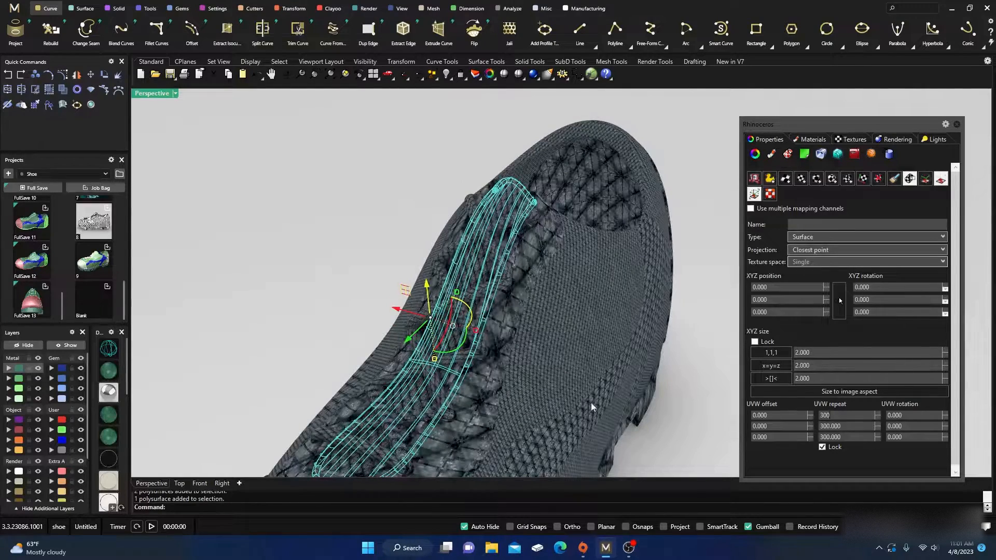
pyautogui.doubleClick(832, 415)
pyautogui.write('500')
pyautogui.press('Return')
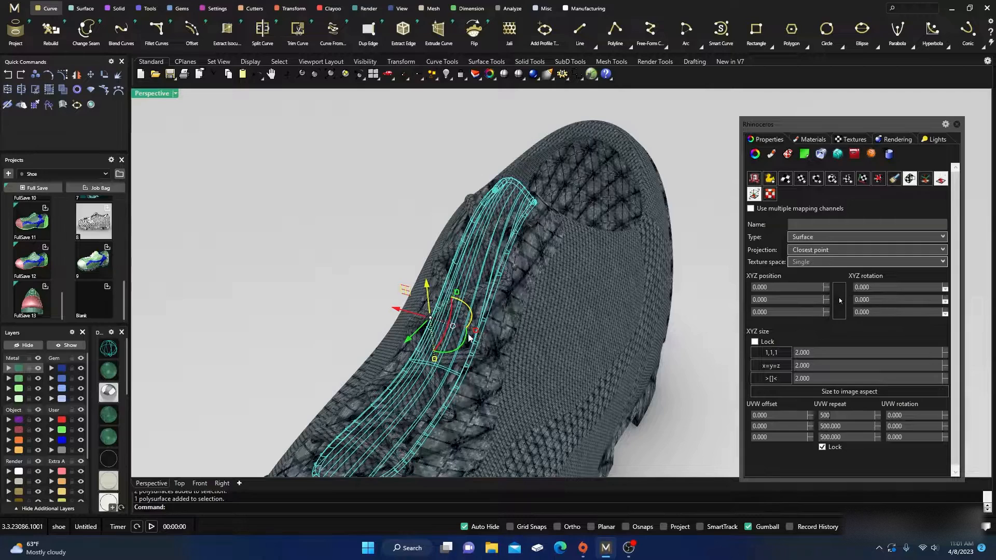
pyautogui.click(338, 306)
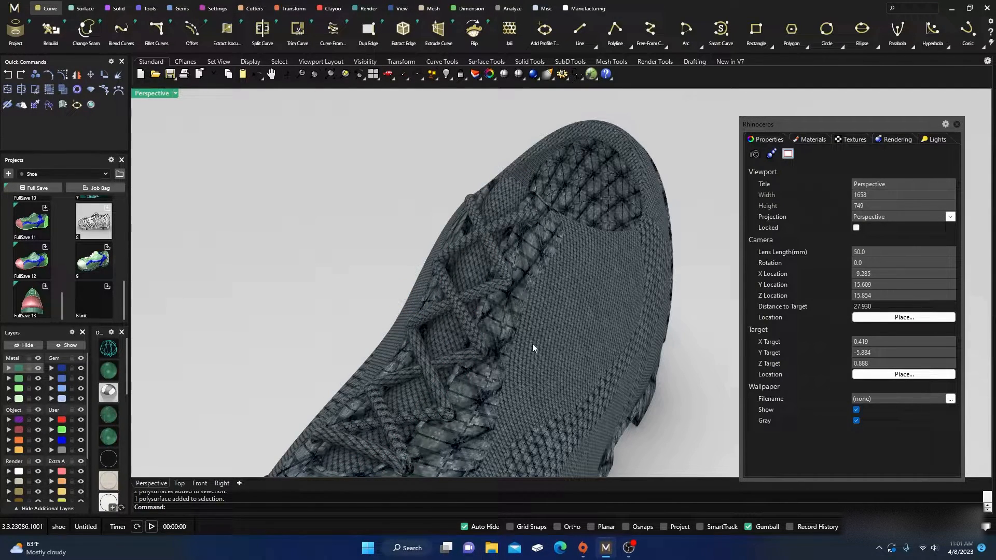
# Step: Check the fabric scale of the tongue against the laces, side panels and toe of the whole shoe
pyautogui.scroll(-5, 440, 256)
pyautogui.moveTo(539, 362); pyautogui.dragTo(418, 283, button='right')
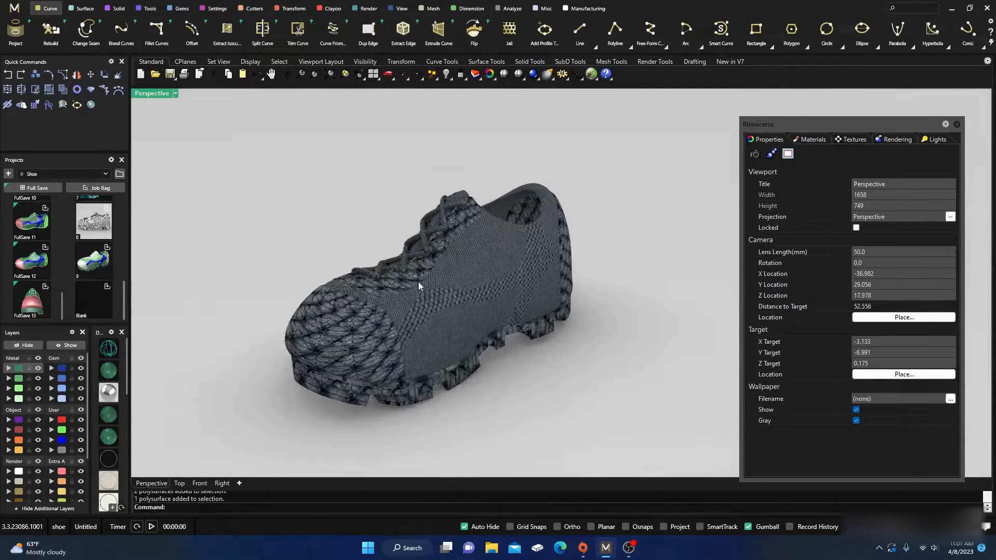
pyautogui.scroll(5, 428, 278)
pyautogui.scroll(-6, 477, 276)
pyautogui.moveTo(477, 276); pyautogui.dragTo(460, 315, button='right')
pyautogui.scroll(4, 459, 314)
pyautogui.moveTo(456, 369); pyautogui.dragTo(400, 356, button='right')
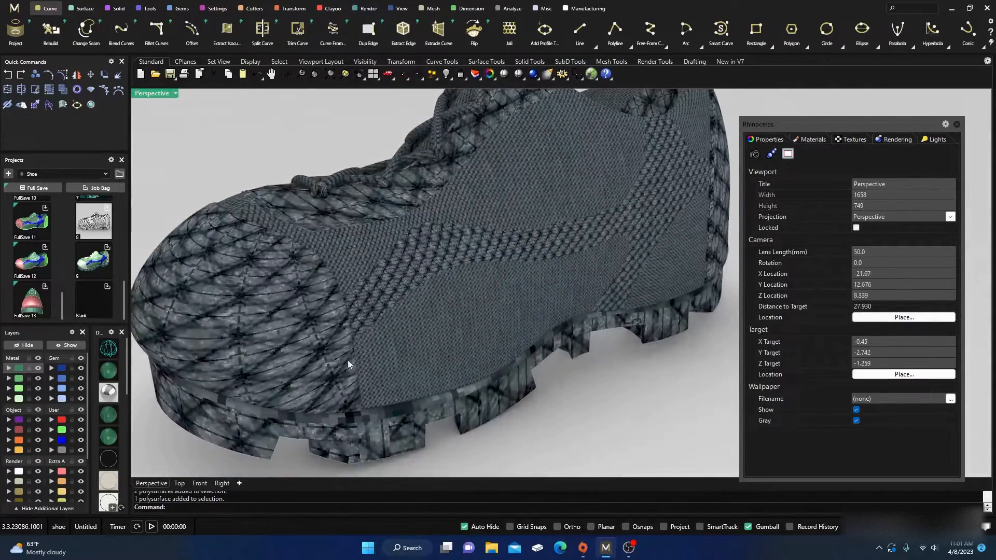
# Step: Select the sole, toe cap, lace panels and heel parts, and add a new Physically Based material
pyautogui.rightClick(18, 397)
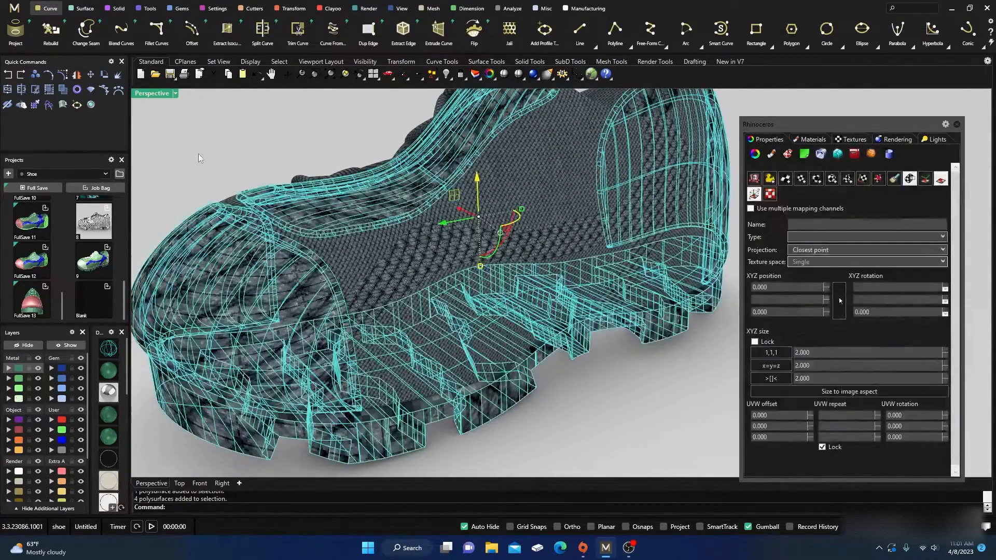
pyautogui.scroll(-5, 491, 392)
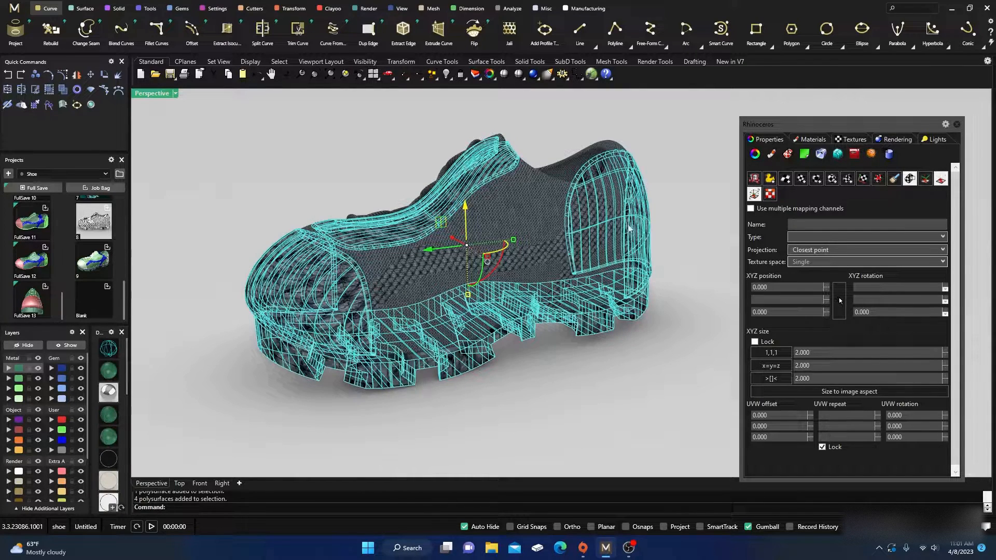
pyautogui.click(812, 141)
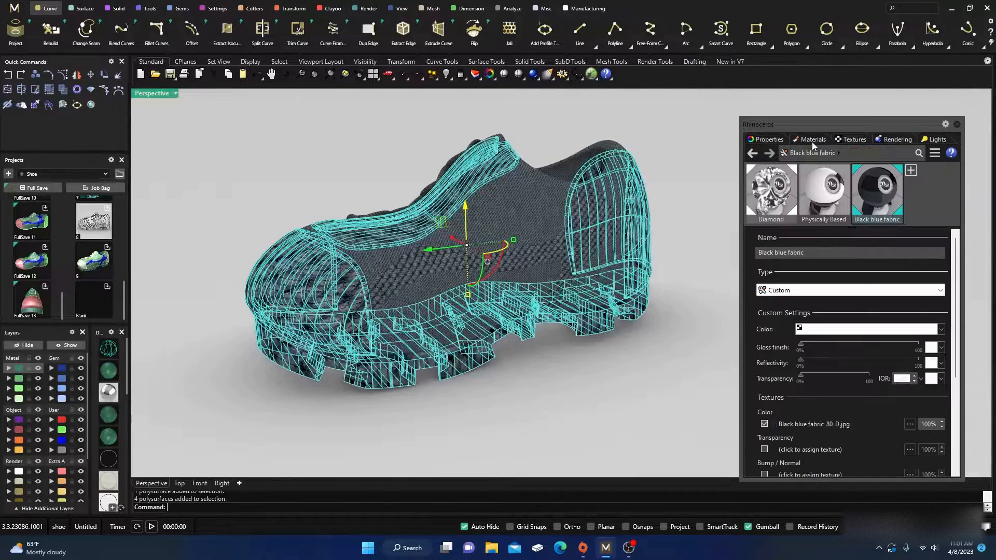
pyautogui.click(911, 171)
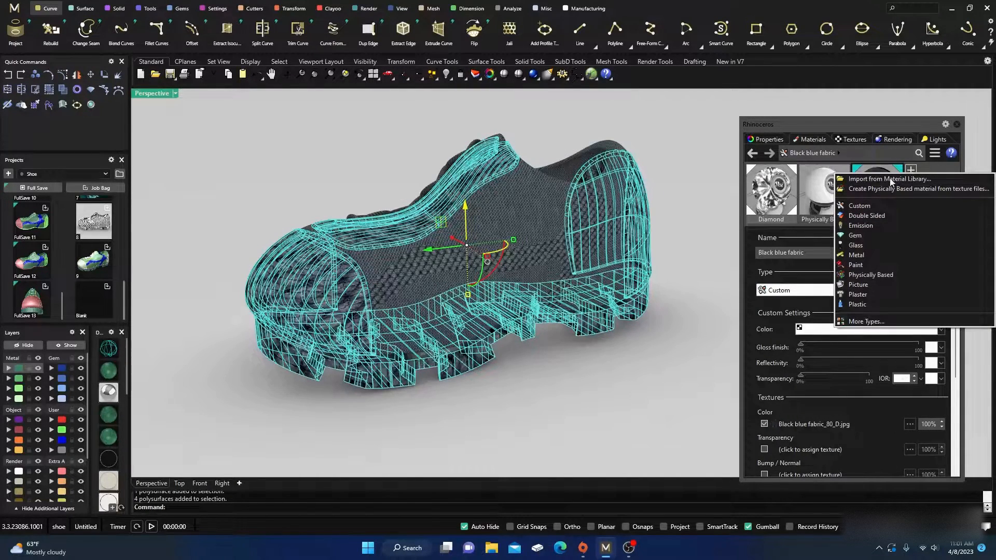
pyautogui.click(858, 275)
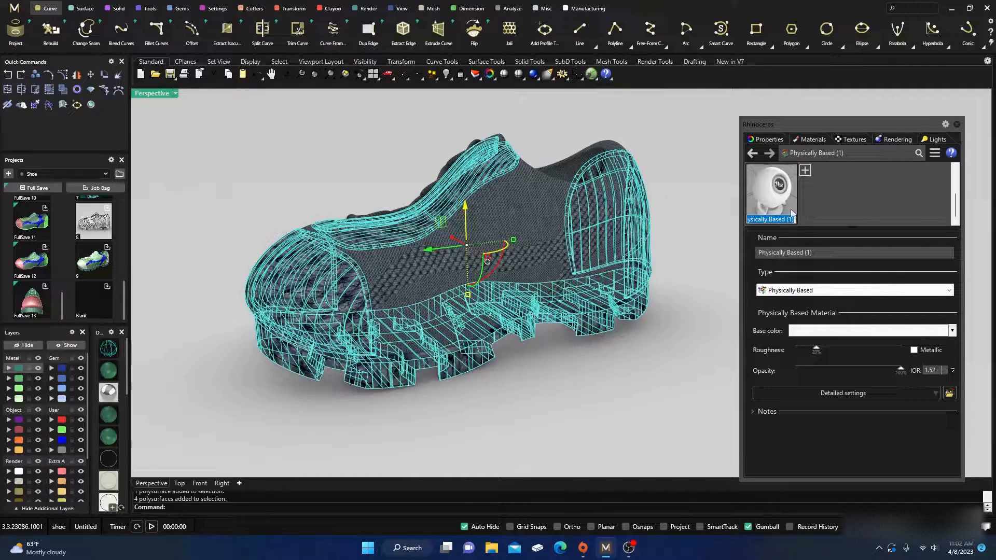
pyautogui.click(844, 395)
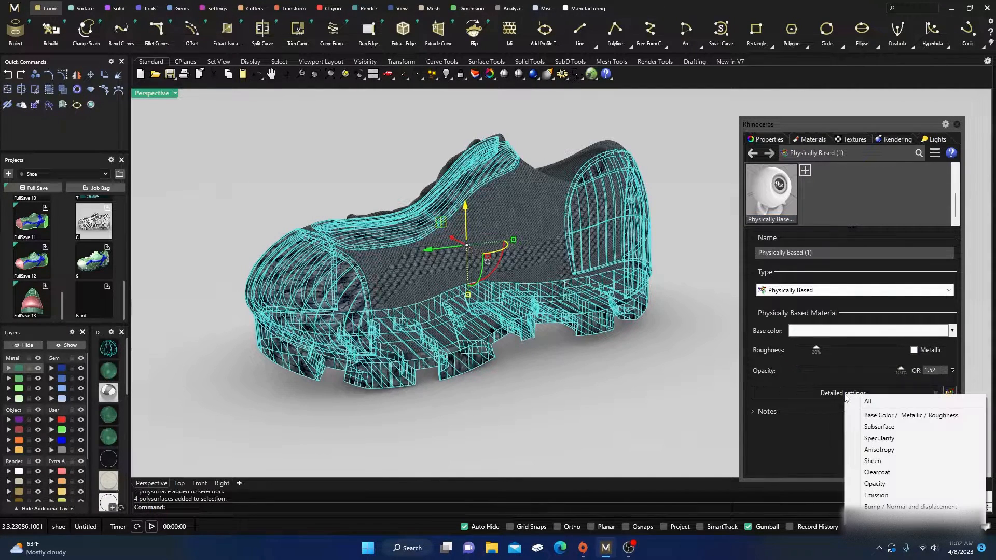
pyautogui.click(873, 427)
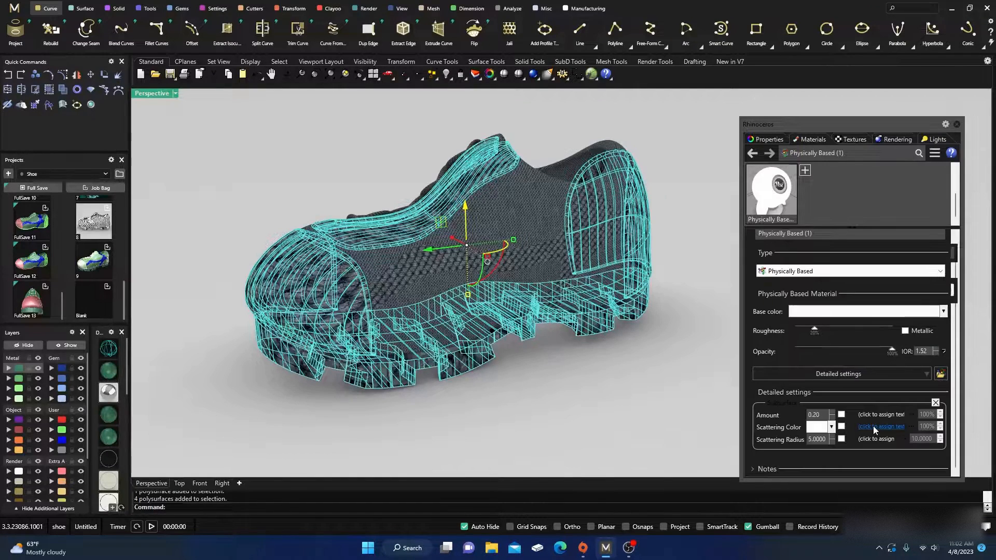
pyautogui.click(838, 376)
pyautogui.click(846, 408)
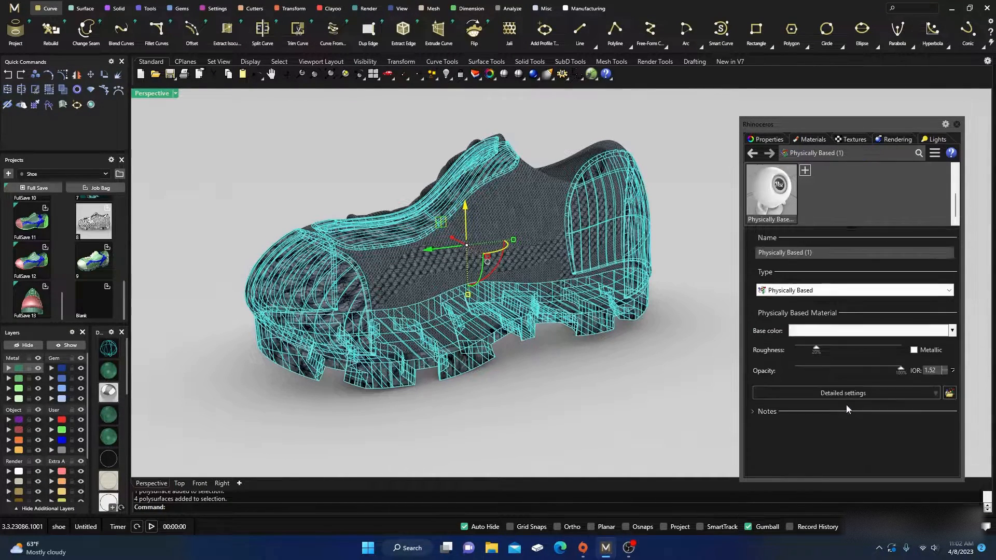
# Step: Enable the Base Color / Metallic / Roughness, Bump / Normal and displacement, and Ambient Occlusion detailed settings for the new material
pyautogui.click(850, 394)
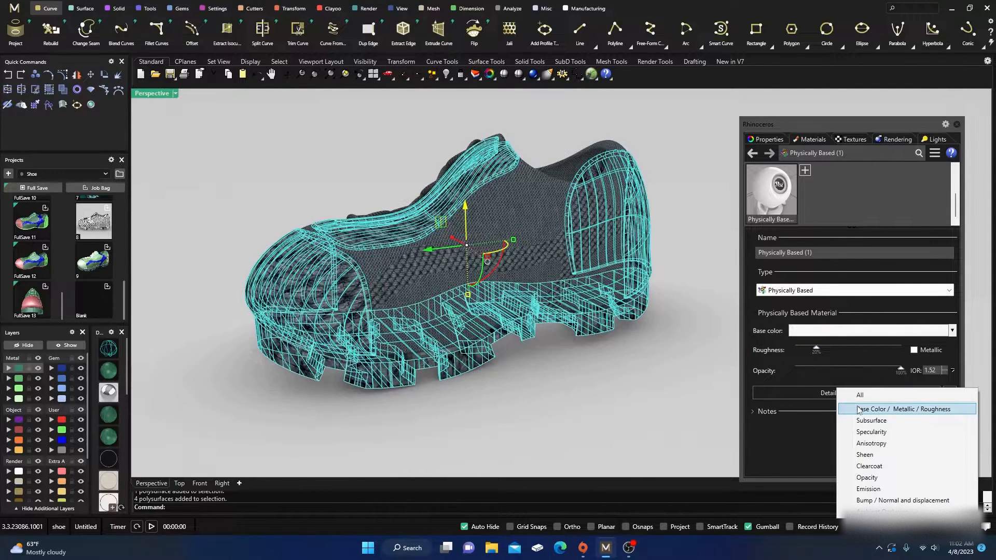
pyautogui.click(858, 410)
pyautogui.click(856, 374)
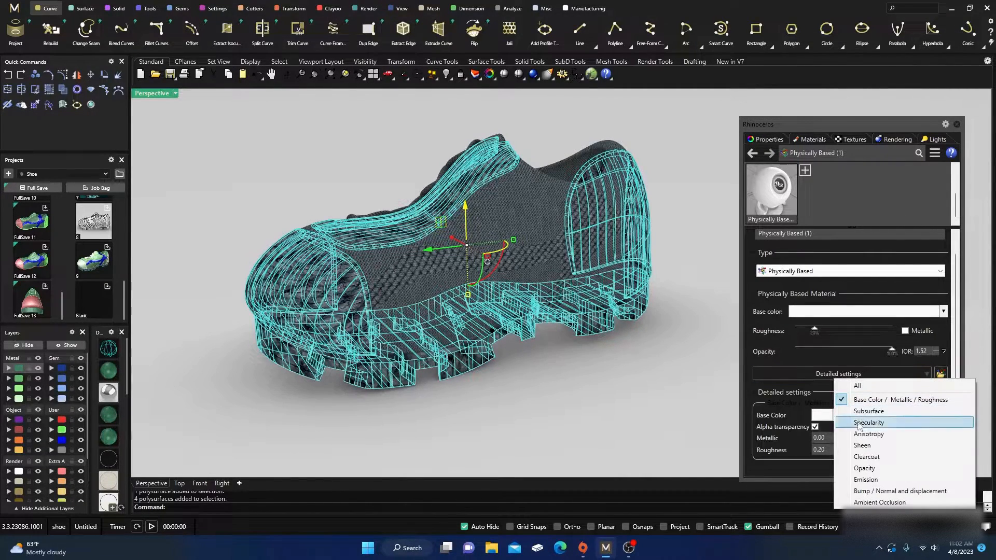
pyautogui.click(857, 491)
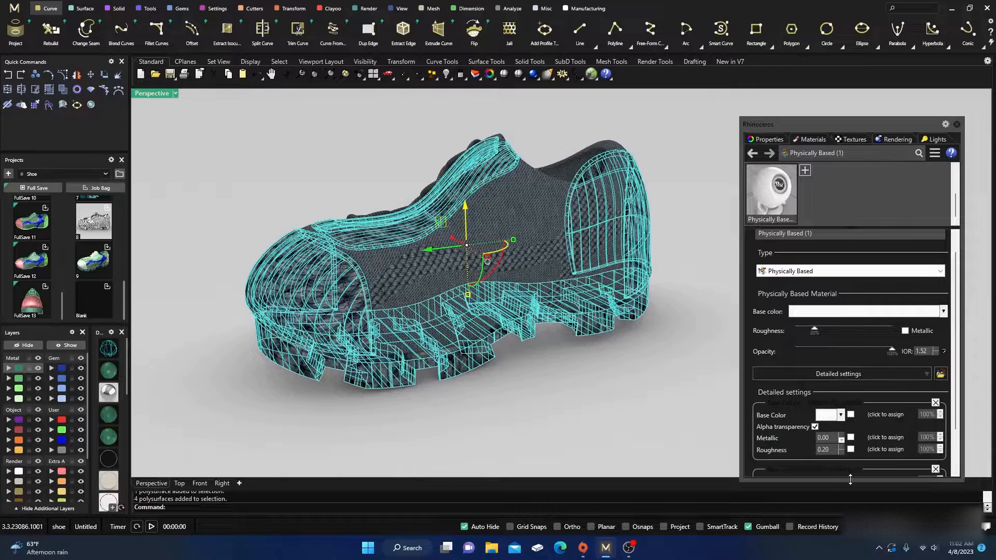
pyautogui.click(829, 373)
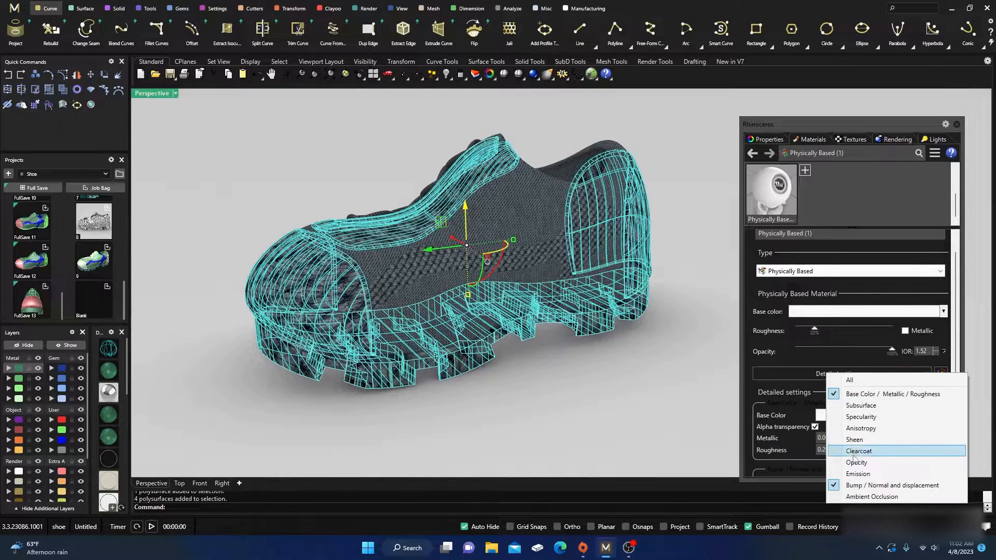
pyautogui.click(850, 498)
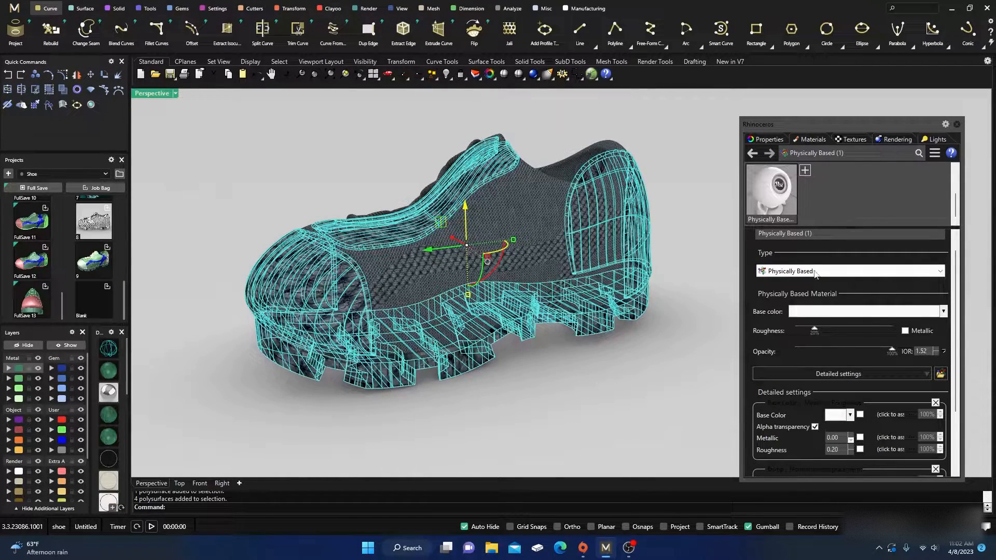
pyautogui.scroll(-3, 811, 274)
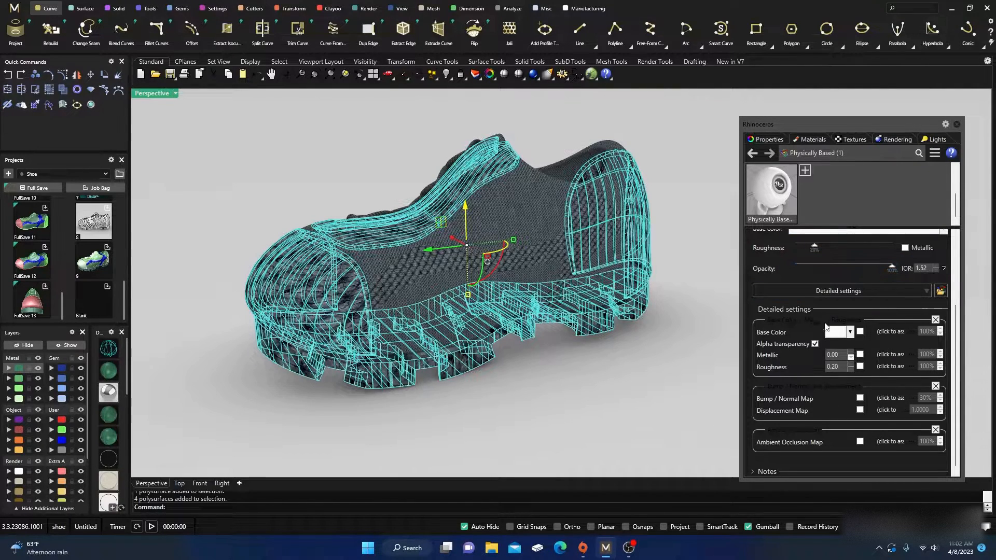
pyautogui.scroll(2, 861, 321)
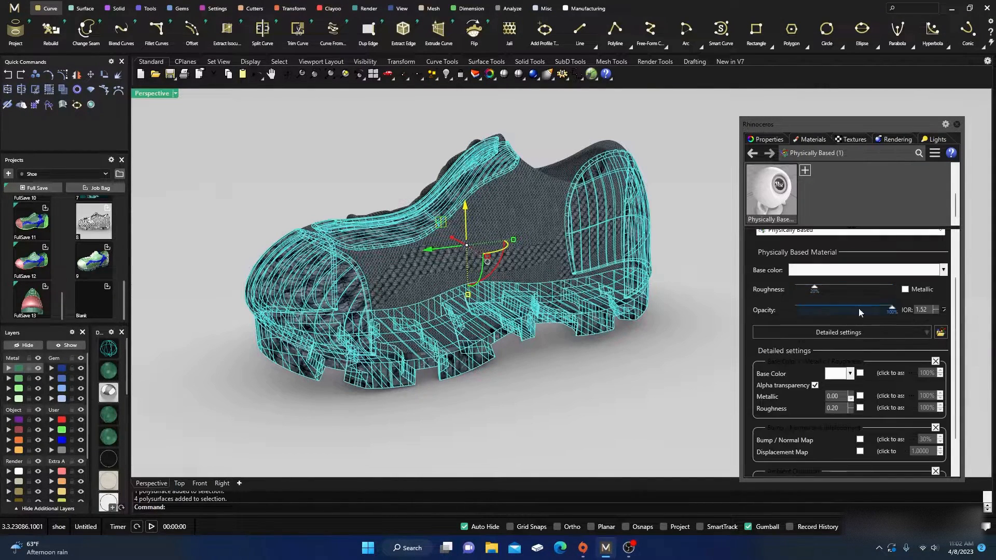
# Step: Set the base color of the new Physically Based material to Black
pyautogui.click(834, 377)
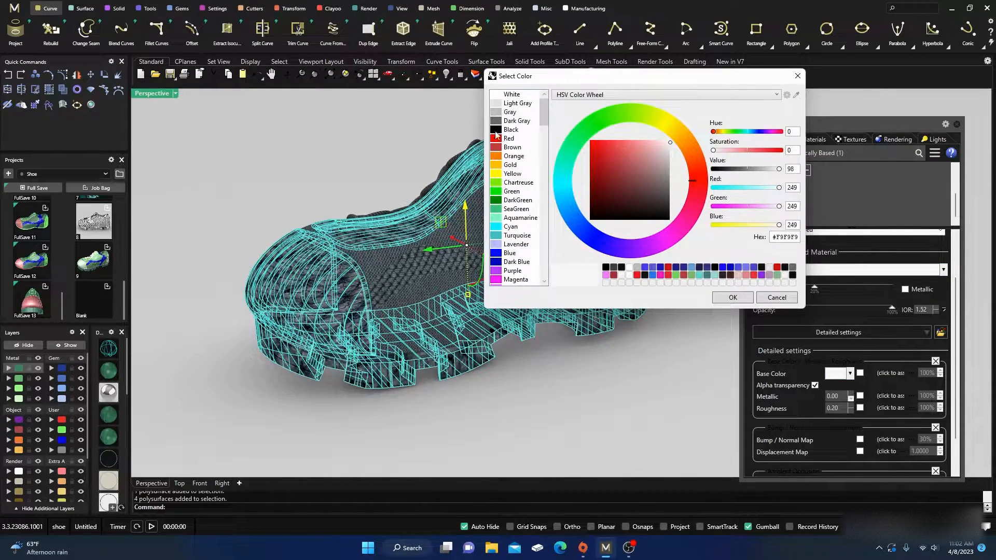
pyautogui.click(497, 130)
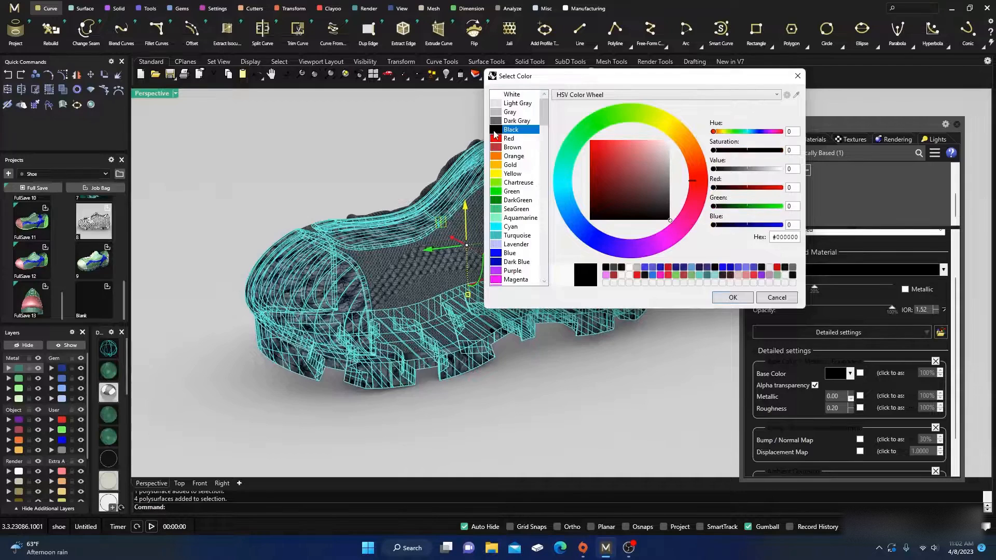
pyautogui.click(732, 297)
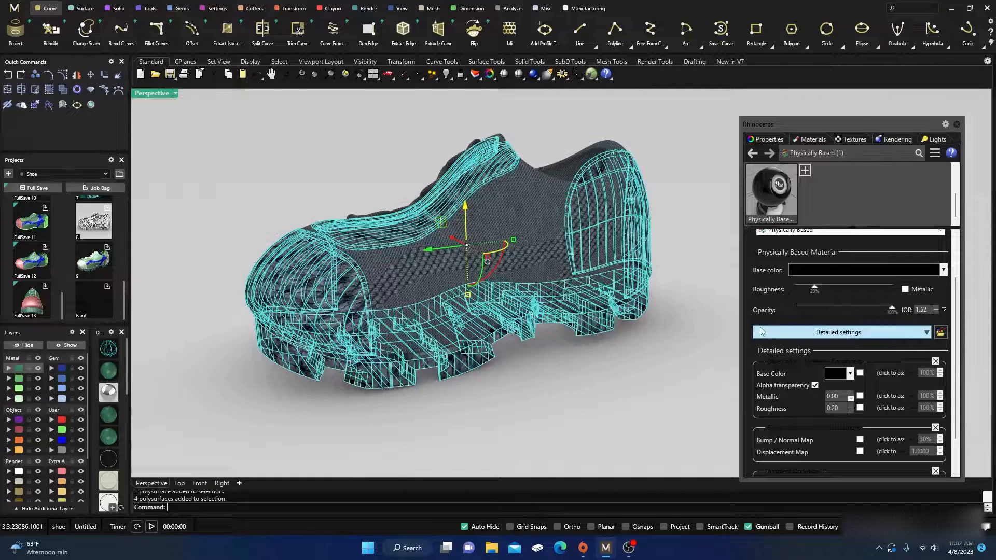
# Step: Assign a Turbulence Texture to the material's base color and return to the texture mapping settings of the selected parts
pyautogui.click(885, 372)
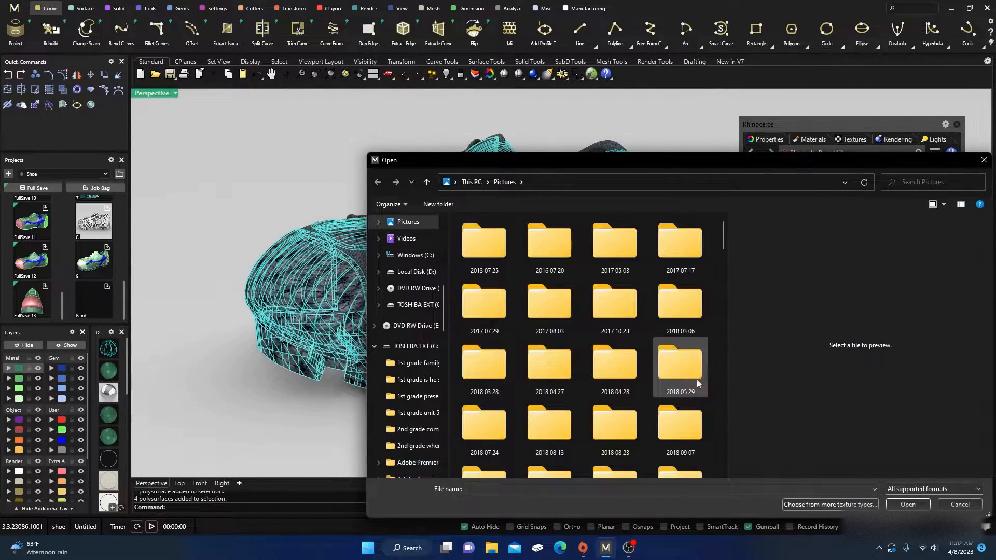
pyautogui.click(824, 504)
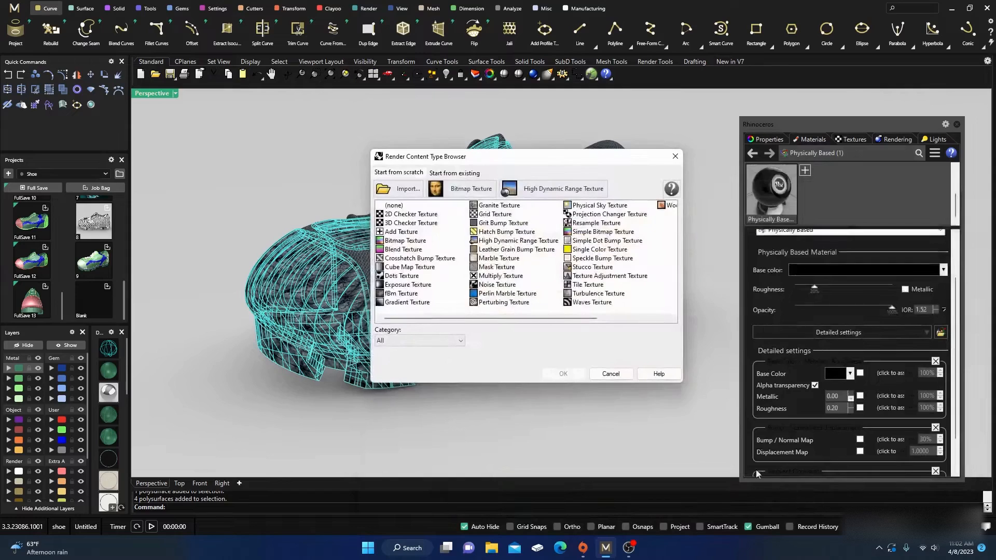
pyautogui.click(589, 293)
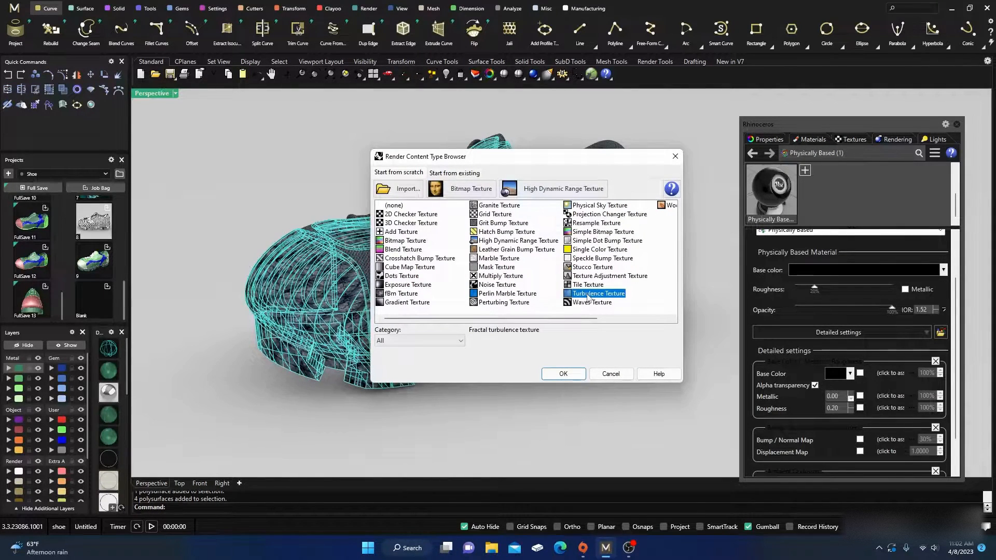
pyautogui.click(567, 373)
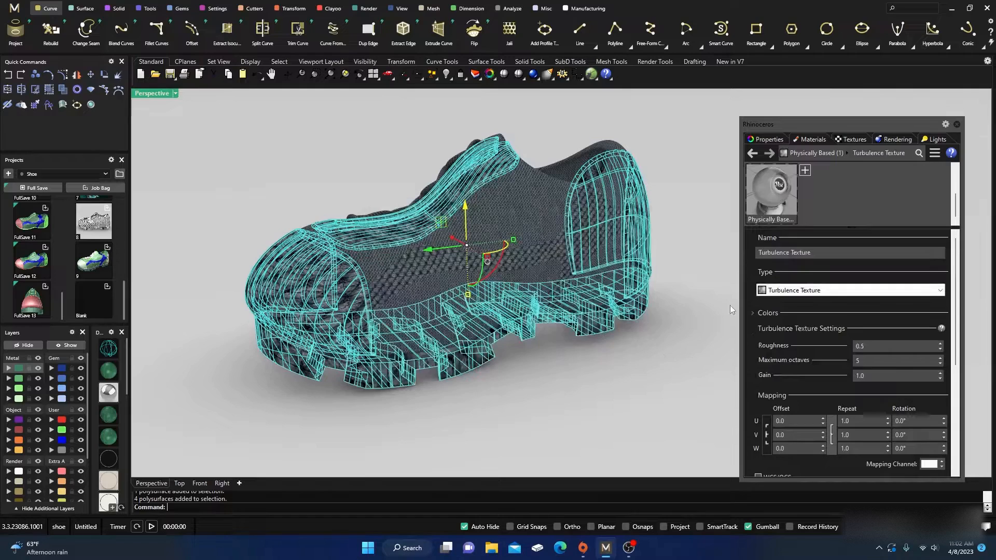
pyautogui.click(767, 141)
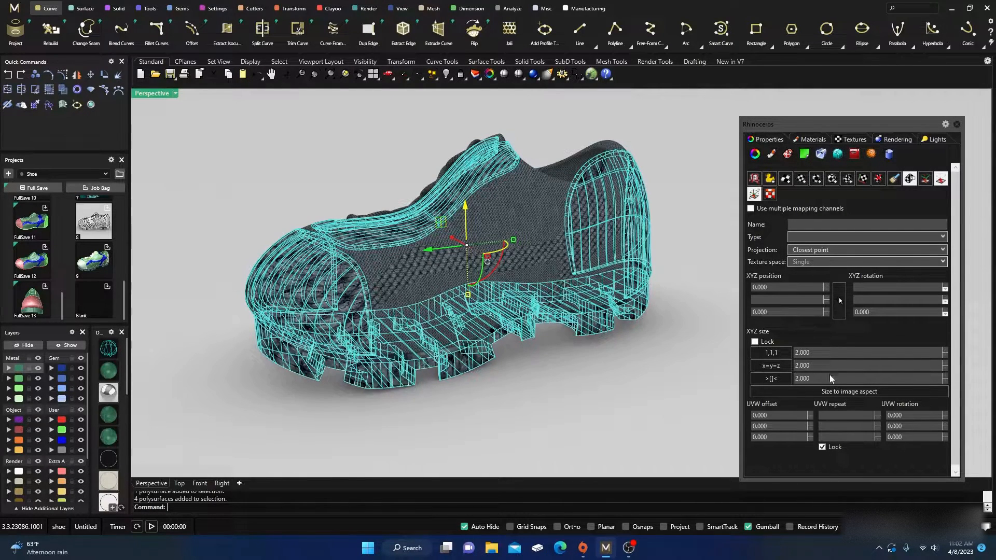
# Step: Move the Turbulence Texture of the black Physically Based material from its base color to its Bump / Normal Map
pyautogui.click(815, 140)
pyautogui.scroll(-4, 844, 300)
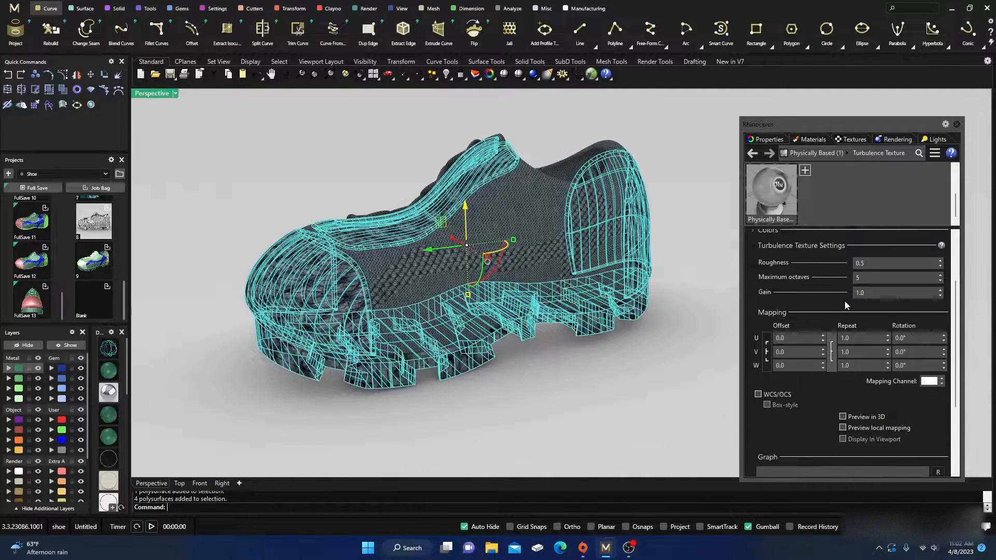
pyautogui.scroll(4, 842, 301)
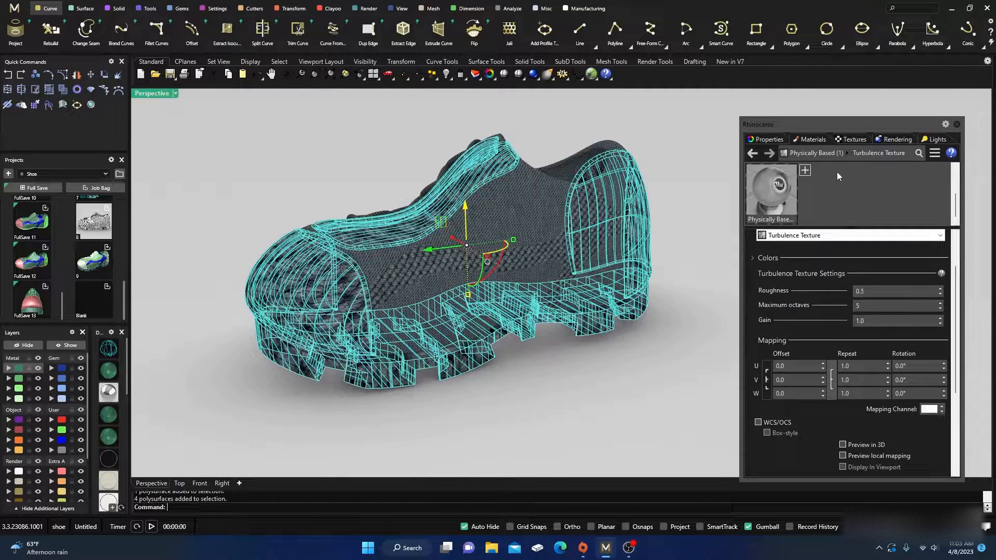
pyautogui.click(774, 190)
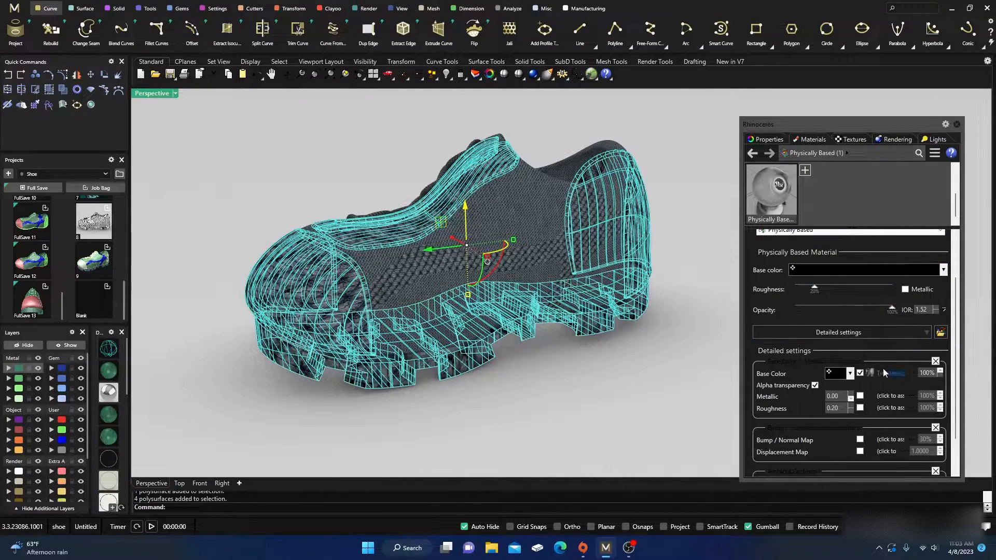
pyautogui.scroll(-2, 883, 334)
pyautogui.moveTo(883, 332); pyautogui.dragTo(885, 399)
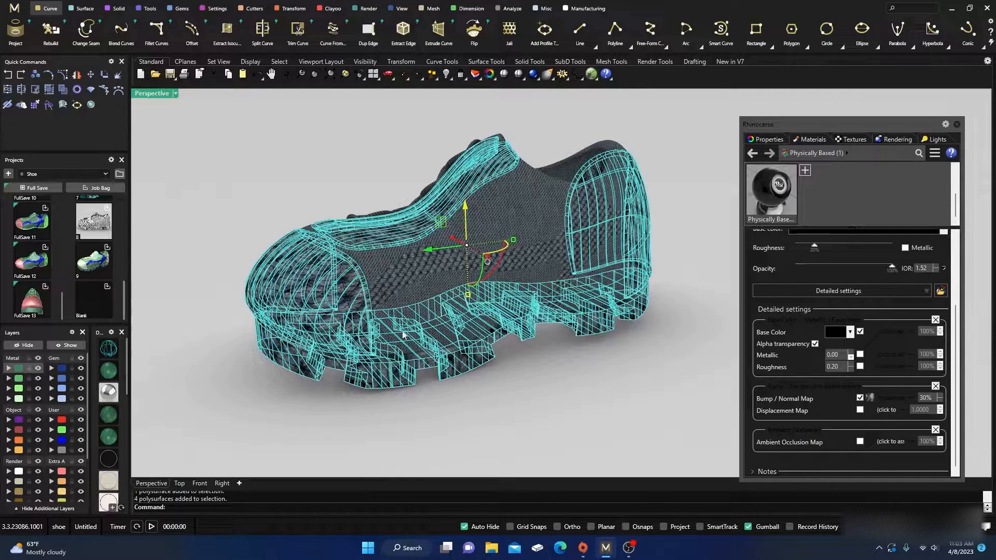
# Step: Assign the black Physically Based material to the selected sole, toe cap, lace panels and heel parts, and clear the selection
pyautogui.rightClick(768, 189)
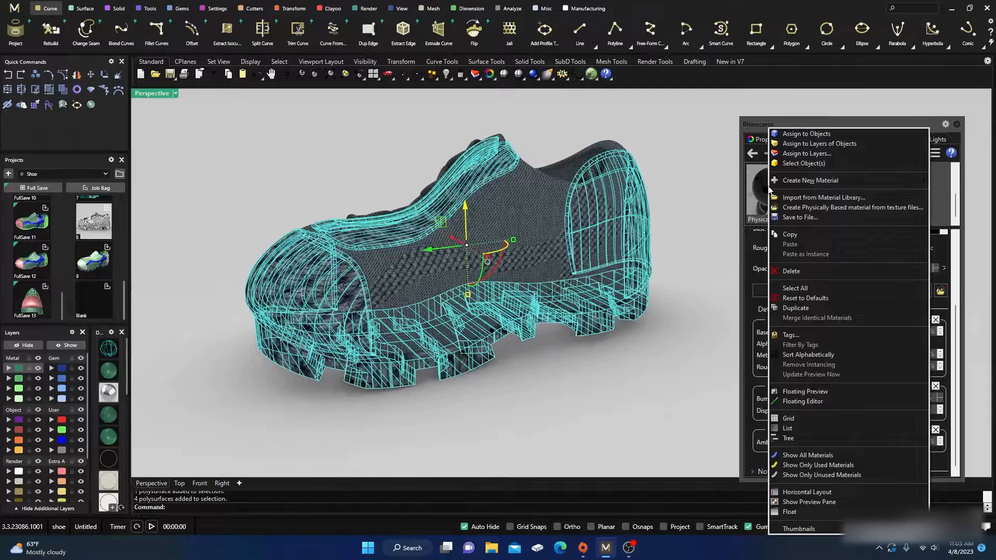
pyautogui.click(791, 134)
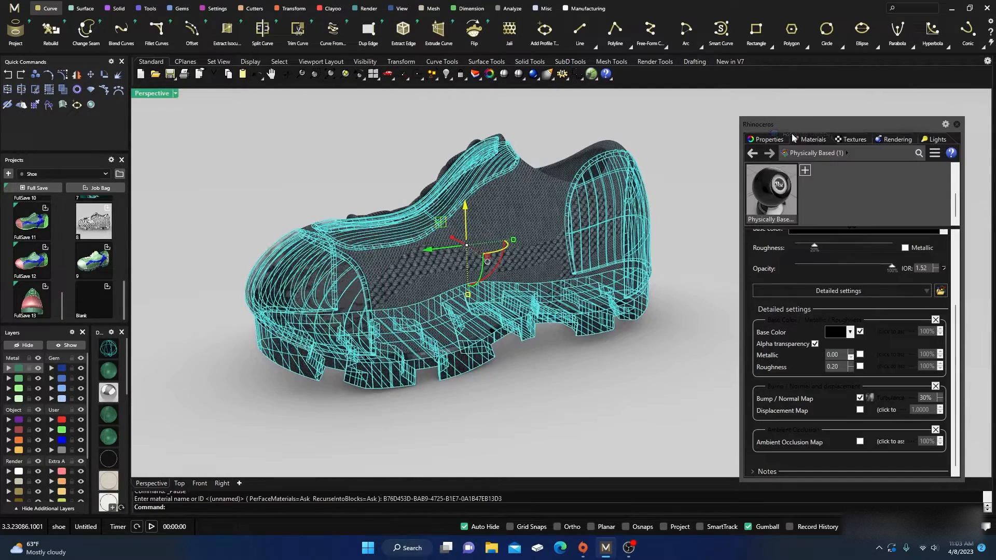
pyautogui.click(329, 183)
# Step: Examine the turbulence bump on the toe cap, lace panels and sole up close and from several angles
pyautogui.scroll(5, 300, 295)
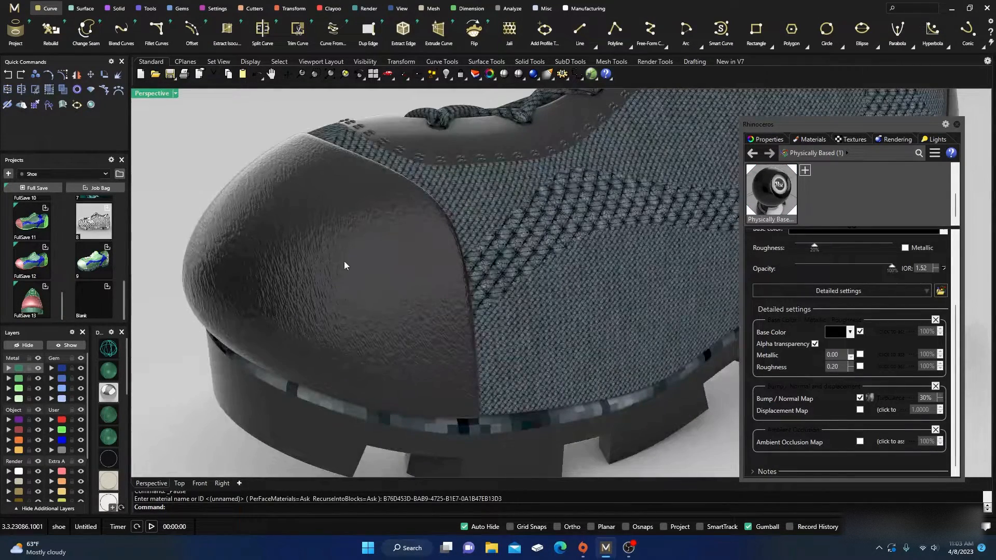
pyautogui.scroll(-3, 356, 285)
pyautogui.moveTo(356, 285); pyautogui.dragTo(388, 335, button='right')
pyautogui.scroll(5, 372, 213)
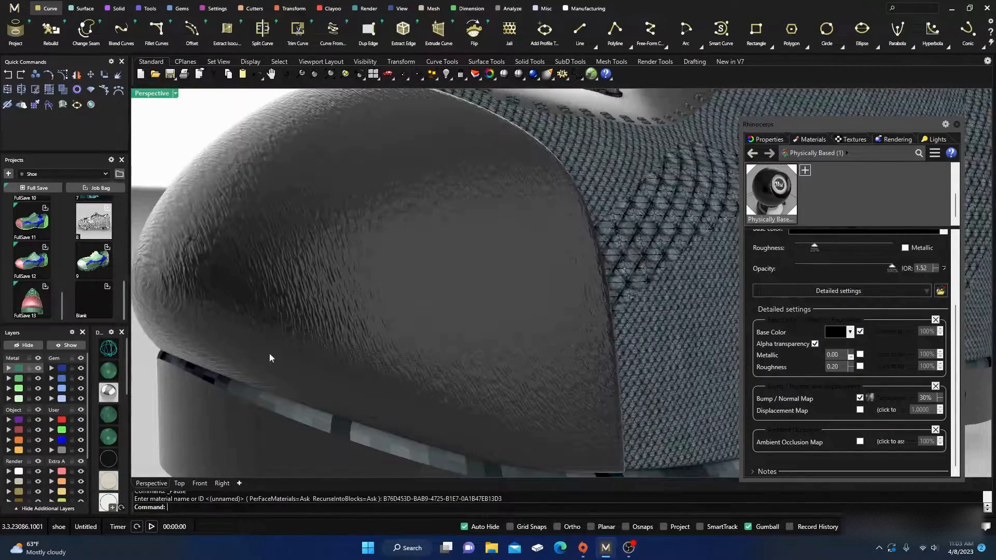
pyautogui.scroll(-5, 362, 279)
pyautogui.moveTo(362, 279); pyautogui.dragTo(444, 337, button='right')
pyautogui.scroll(7, 453, 319)
pyautogui.scroll(-5, 452, 301)
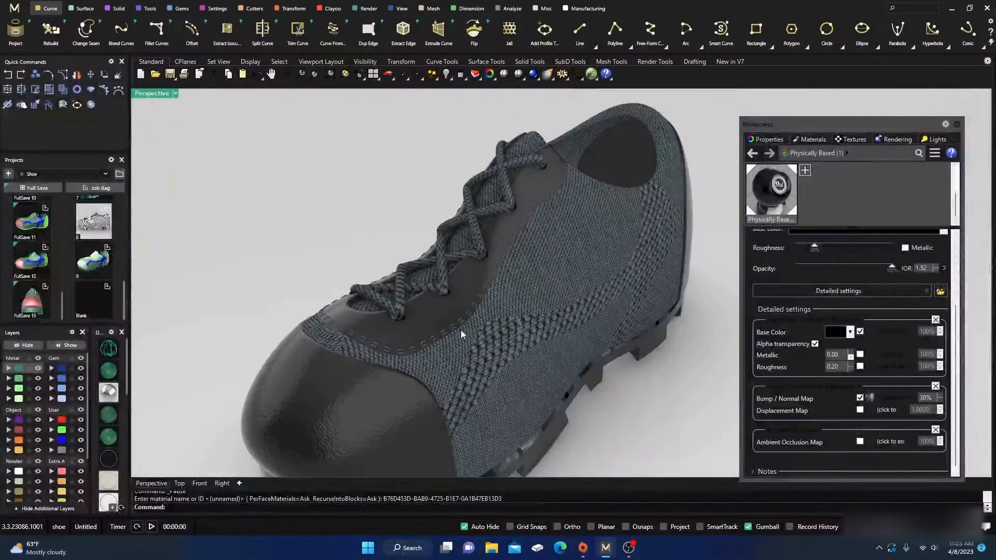
pyautogui.scroll(-5, 461, 329)
pyautogui.moveTo(466, 377); pyautogui.dragTo(449, 355, button='right')
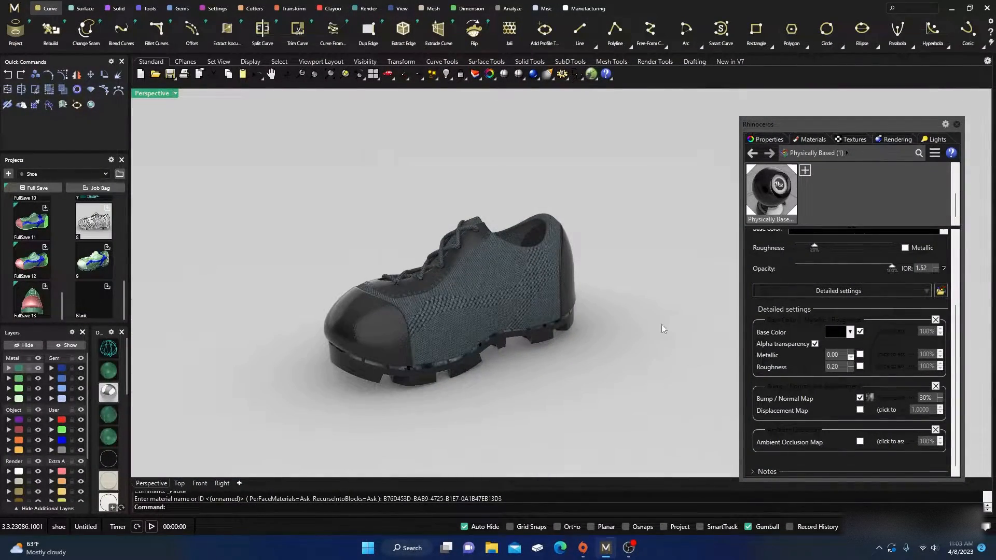
pyautogui.scroll(-1, 817, 331)
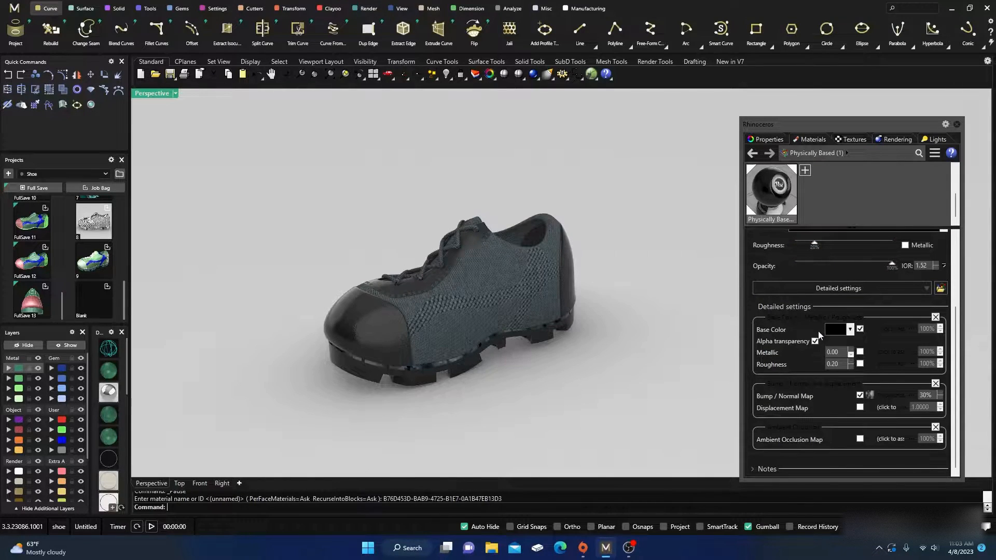
# Step: Set the Turbulence Texture's U, V and W mapping repeat to 500
pyautogui.scroll(5, 817, 331)
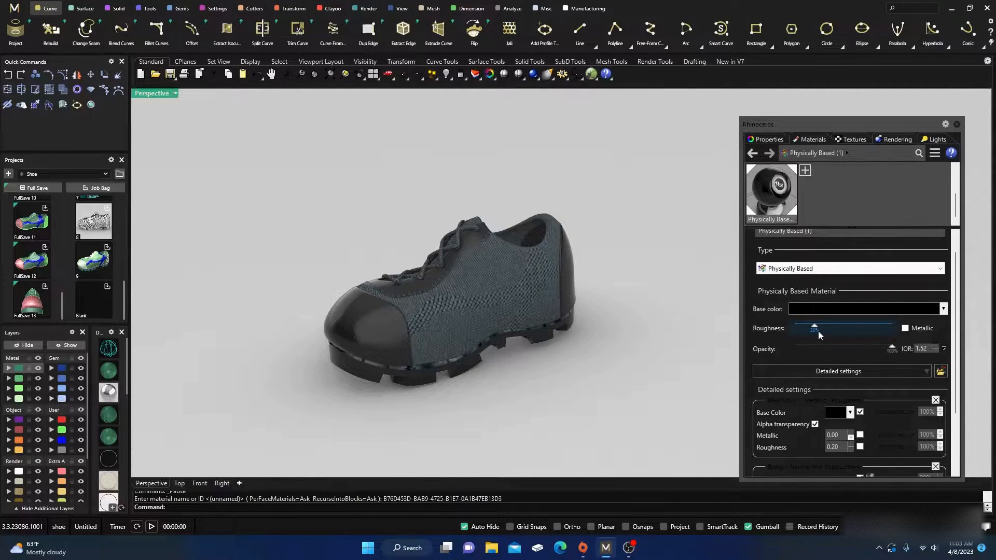
pyautogui.click(853, 139)
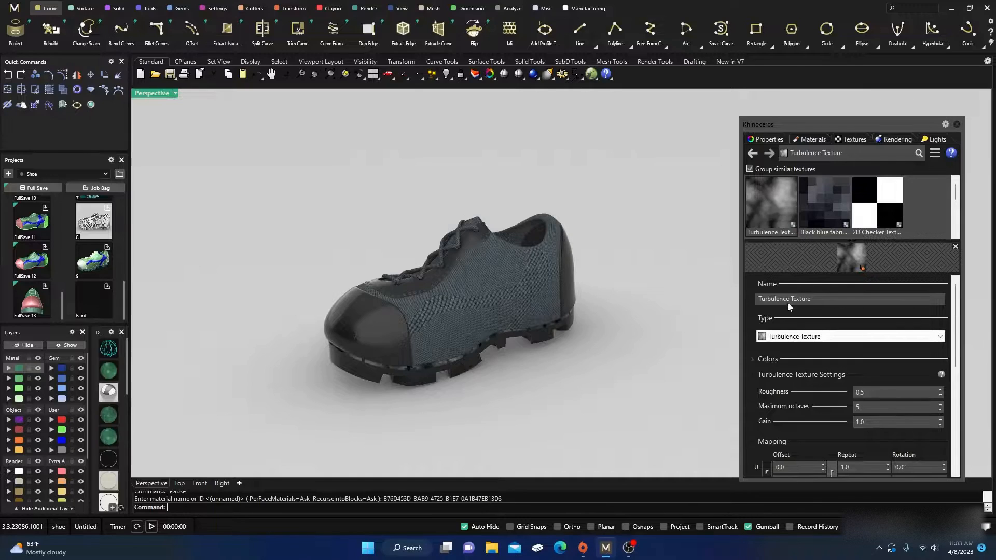
pyautogui.scroll(-5, 787, 305)
pyautogui.click(847, 342)
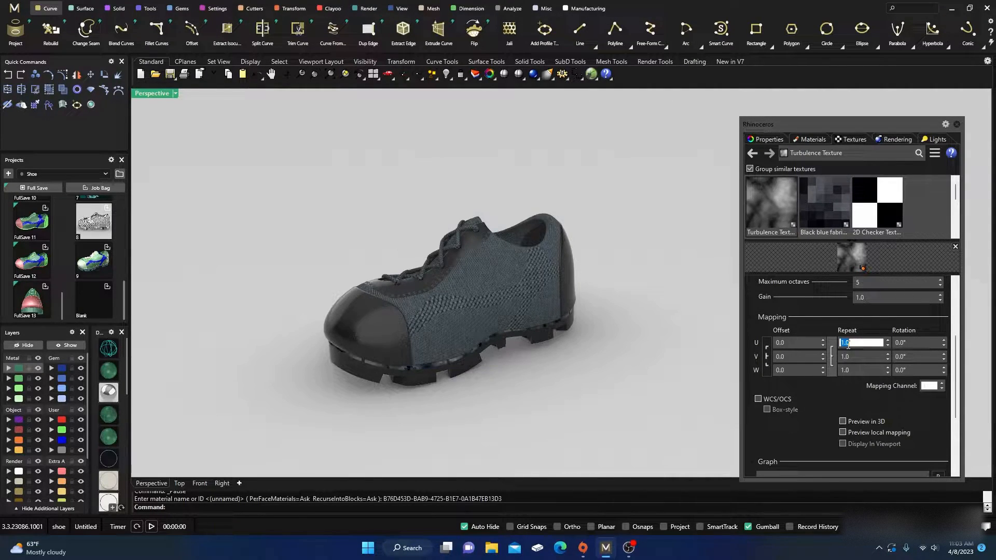
pyautogui.press('BackSpace')
pyautogui.write('100')
pyautogui.press('Return')
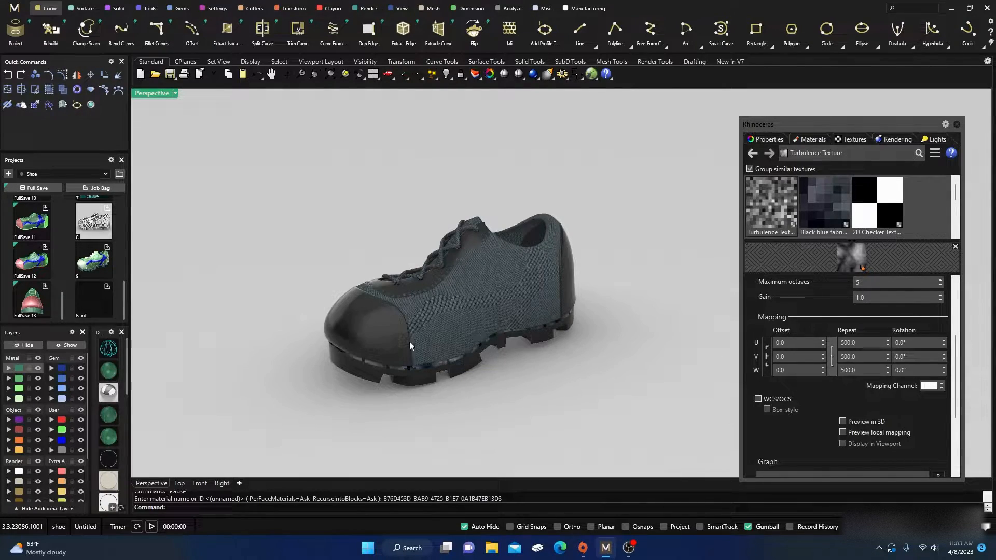
# Step: Check the grain of the turbulence bump on the toe cap and sole at close range and on the whole shoe
pyautogui.scroll(8, 353, 323)
pyautogui.scroll(-5, 418, 261)
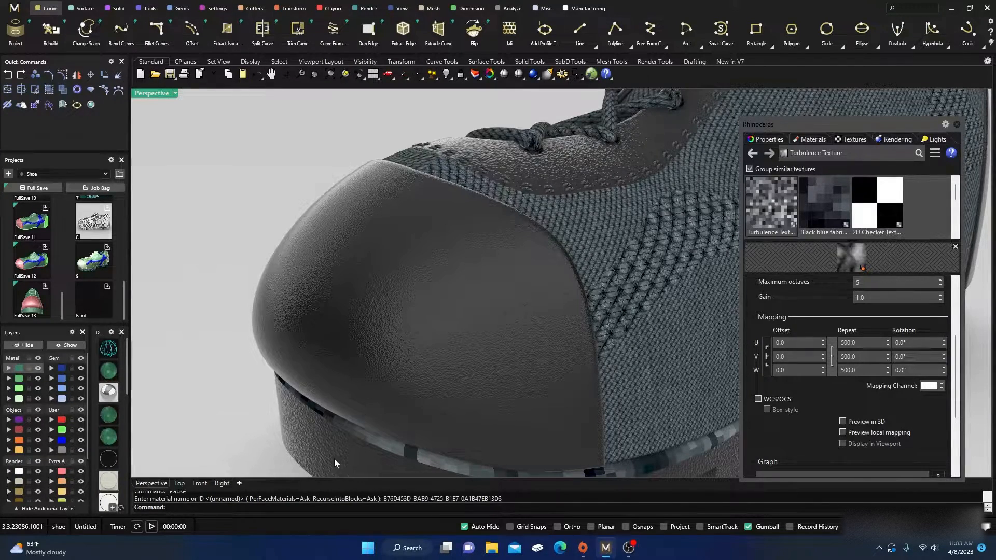
pyautogui.scroll(-3, 412, 297)
pyautogui.moveTo(412, 297); pyautogui.dragTo(419, 310, button='right')
pyautogui.scroll(-5, 419, 310)
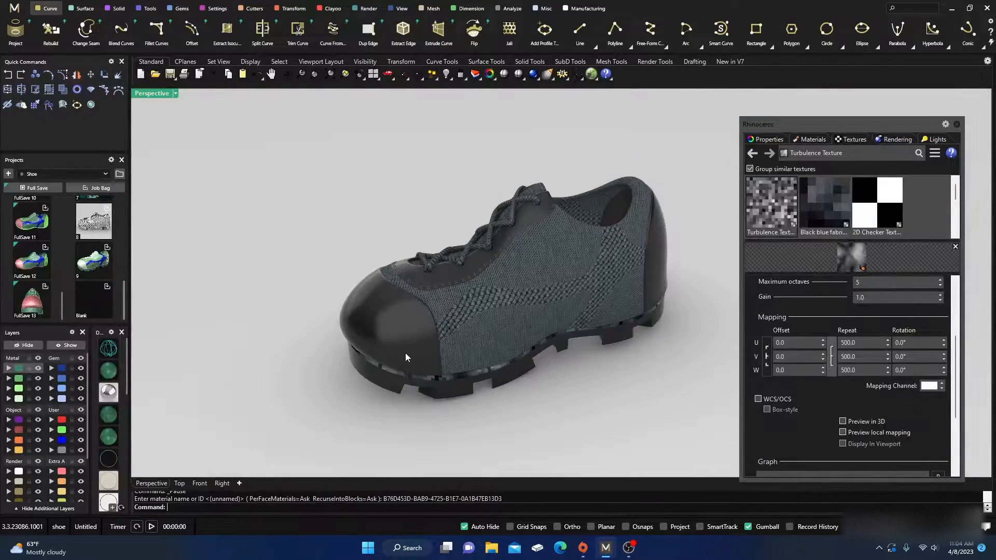
pyautogui.scroll(-2, 362, 325)
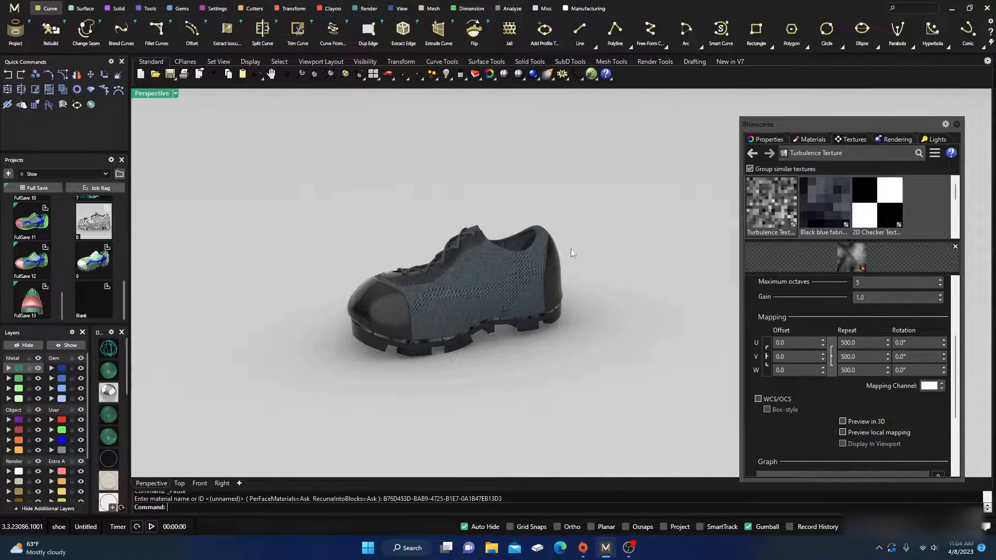
# Step: Show the object properties and select the midsole strip between the fabric upper and the black sole by its layer
pyautogui.click(767, 139)
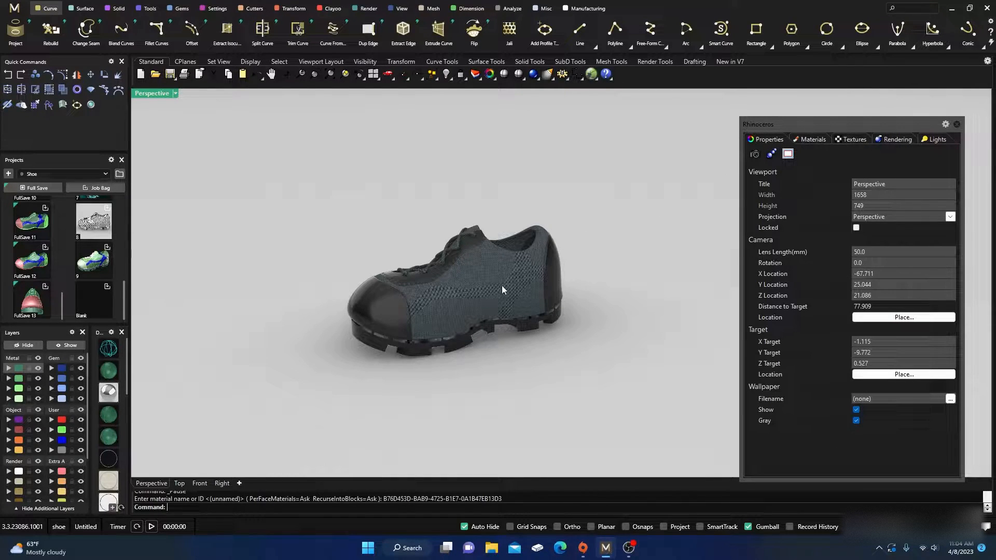
pyautogui.scroll(4, 502, 290)
pyautogui.moveTo(470, 303); pyautogui.dragTo(480, 293, button='right')
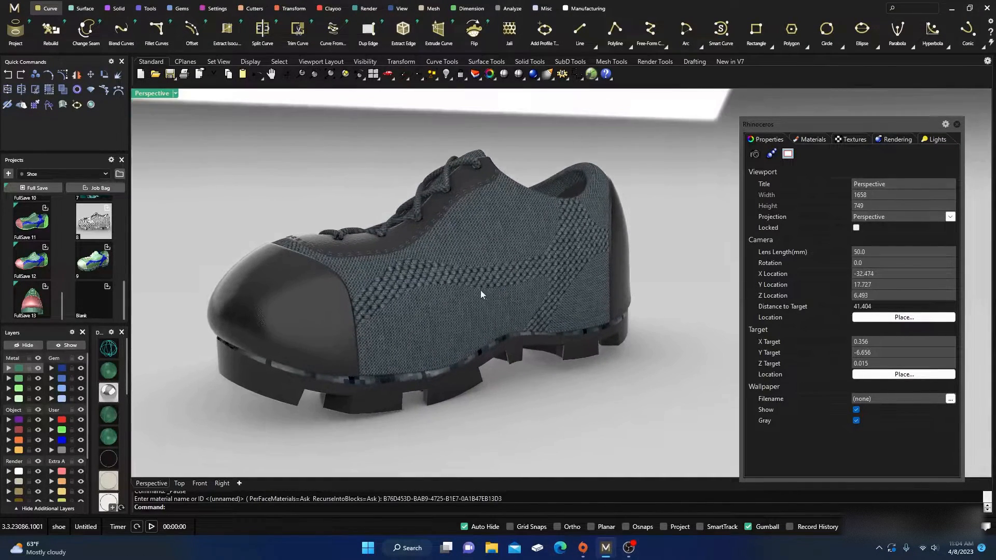
pyautogui.click(18, 420)
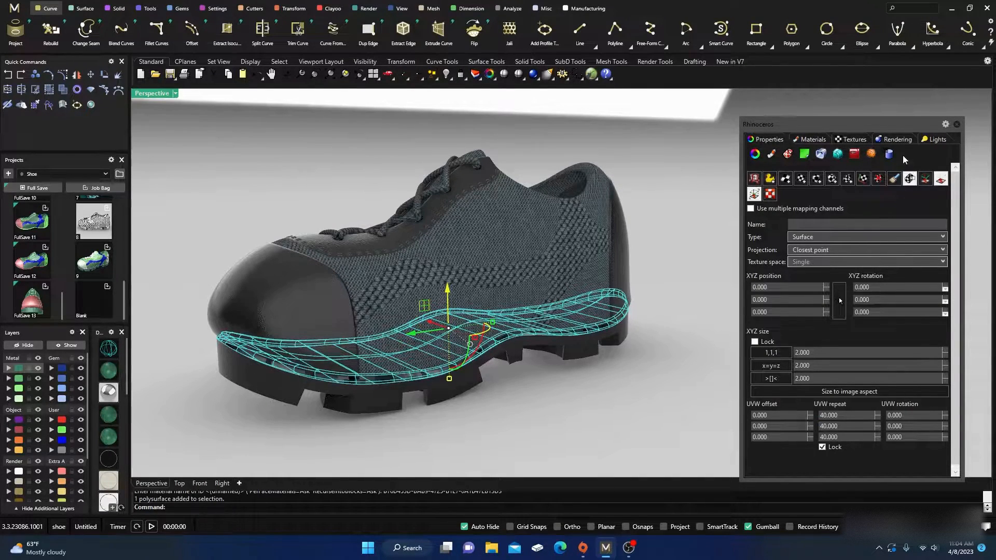
pyautogui.click(810, 141)
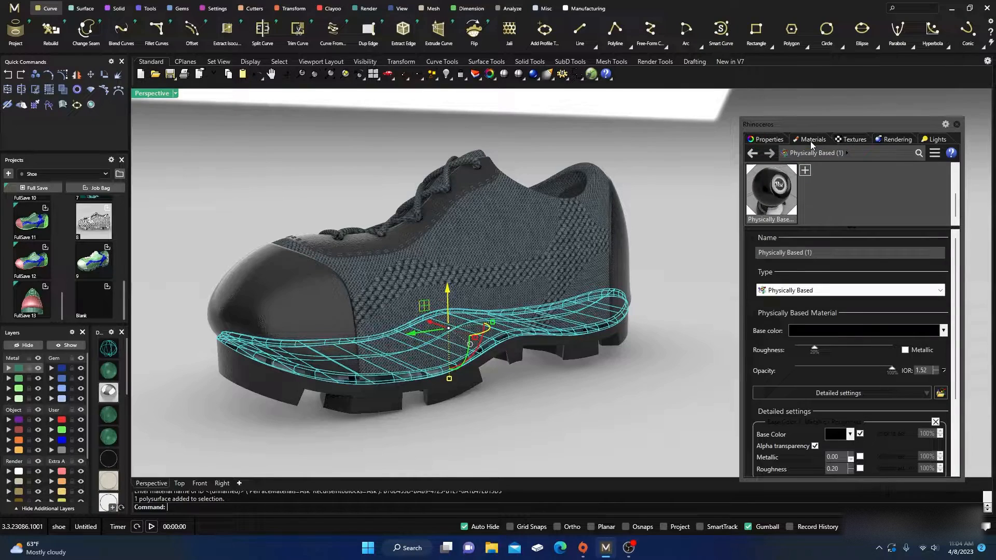
pyautogui.click(805, 170)
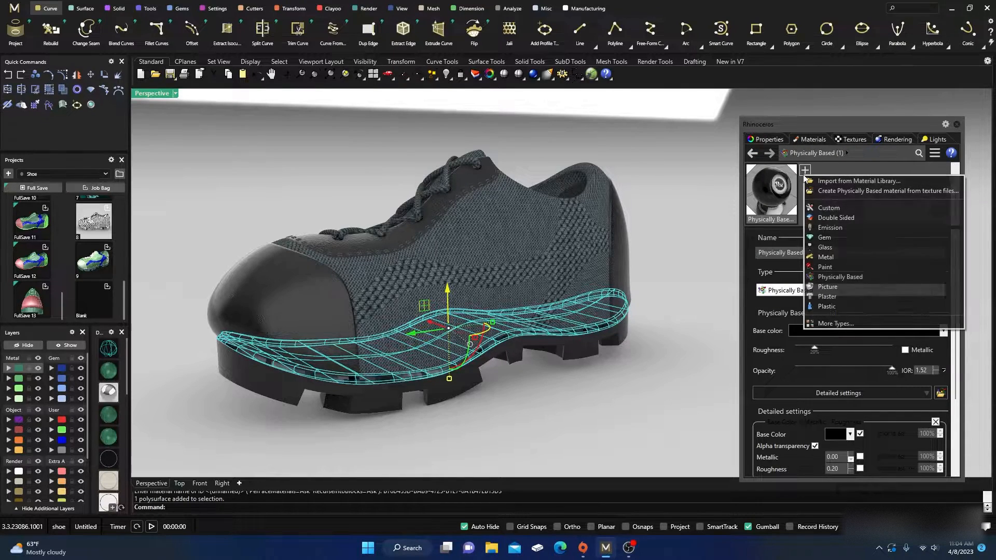
pyautogui.click(834, 277)
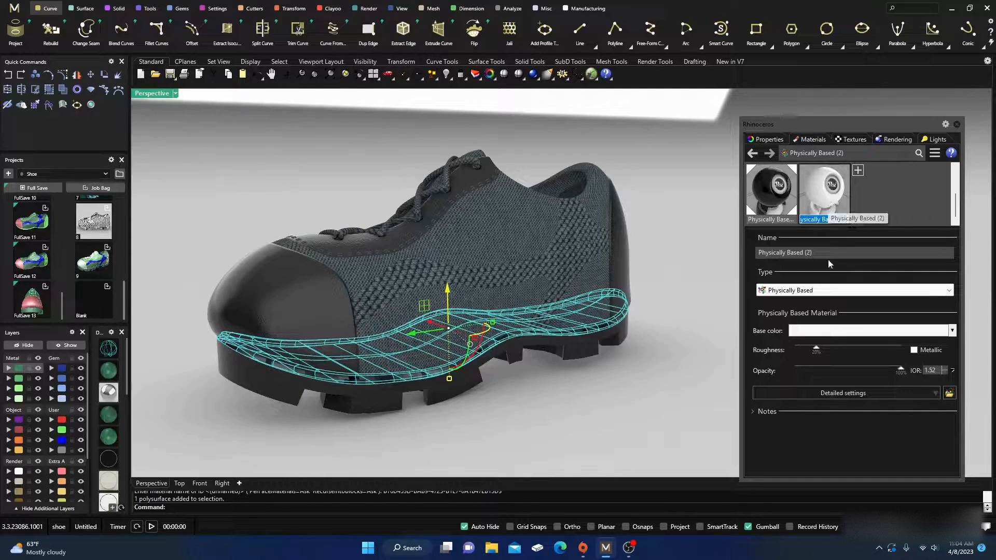
pyautogui.rightClick(825, 200)
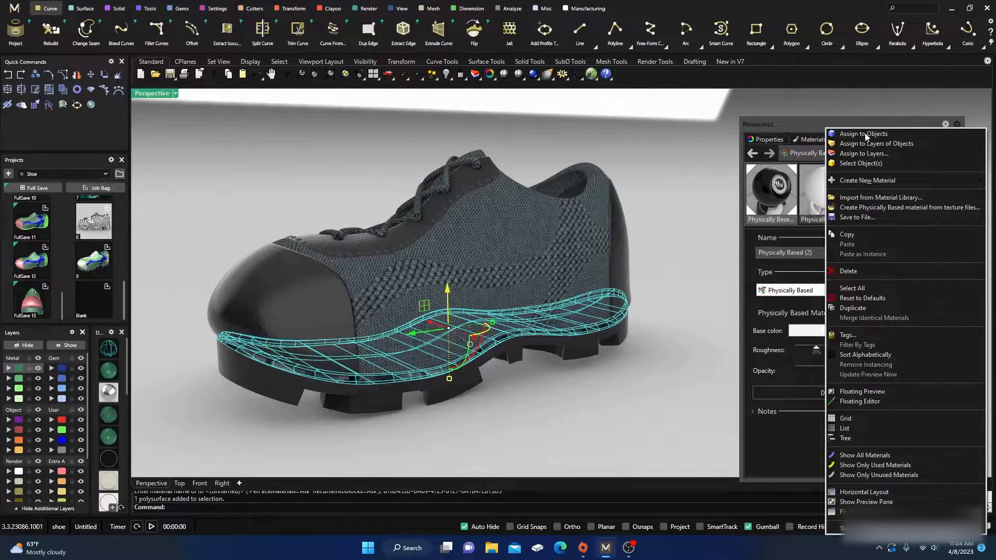
pyautogui.click(847, 271)
pyautogui.click(619, 313)
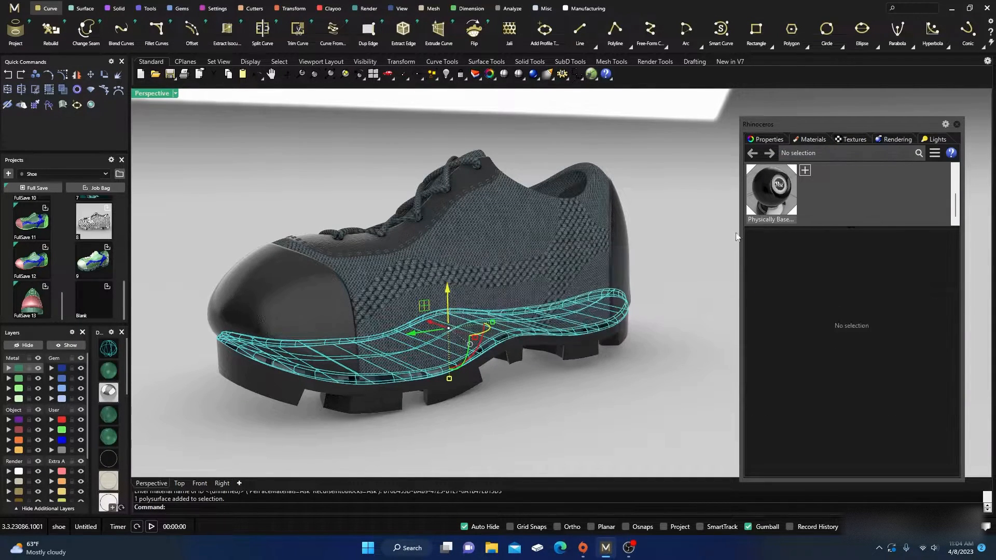
# Step: Add a new white Plastic material and assign it to the selected midsole strip
pyautogui.click(804, 170)
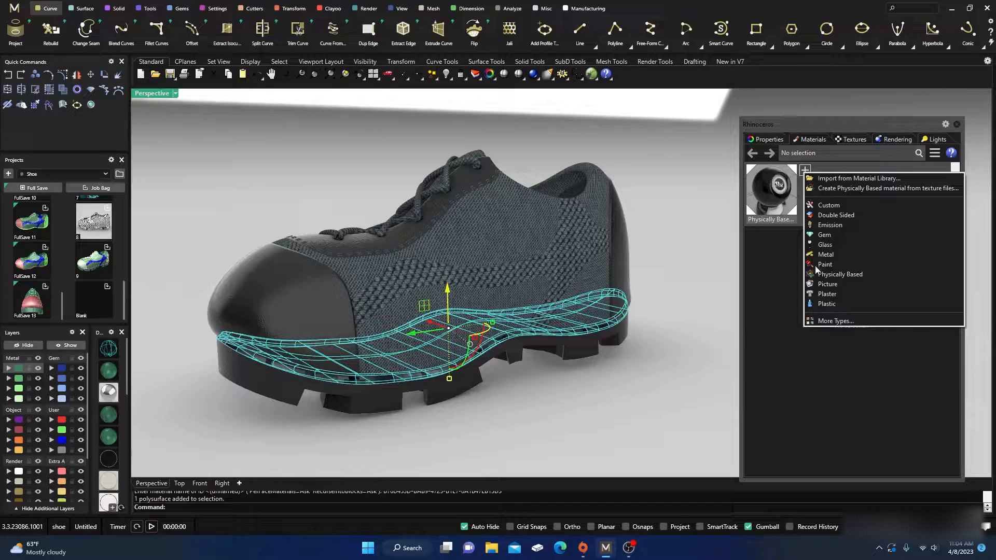
pyautogui.click(826, 303)
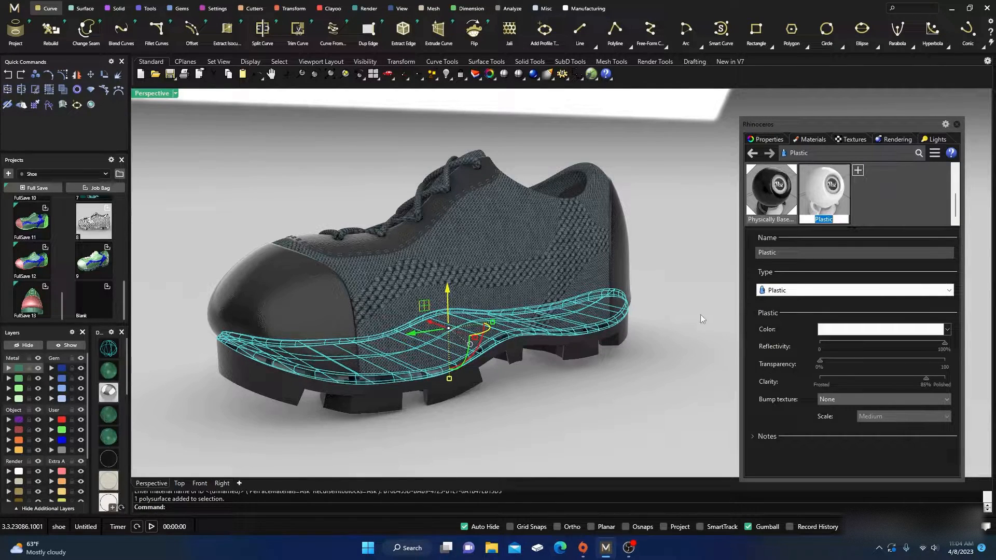
pyautogui.rightClick(832, 188)
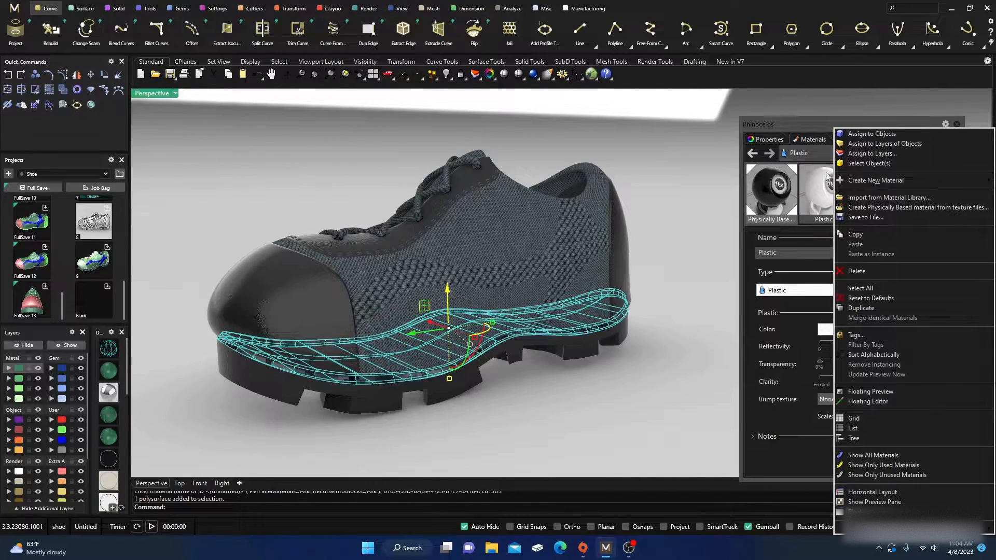
pyautogui.click(863, 135)
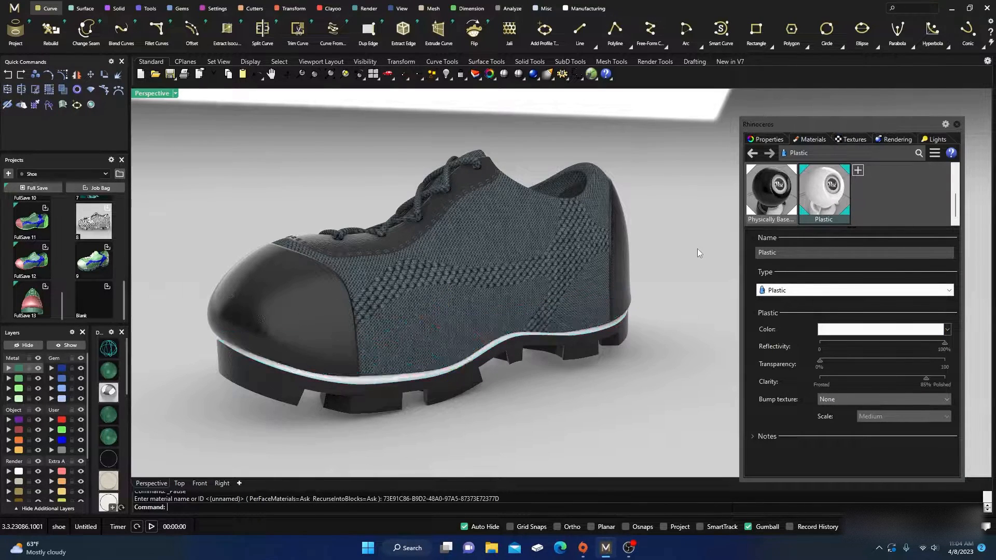
# Step: Examine the shoe with its plastic midsole strip from several angles, and try selecting the objects on another Object layer
pyautogui.scroll(3, 346, 382)
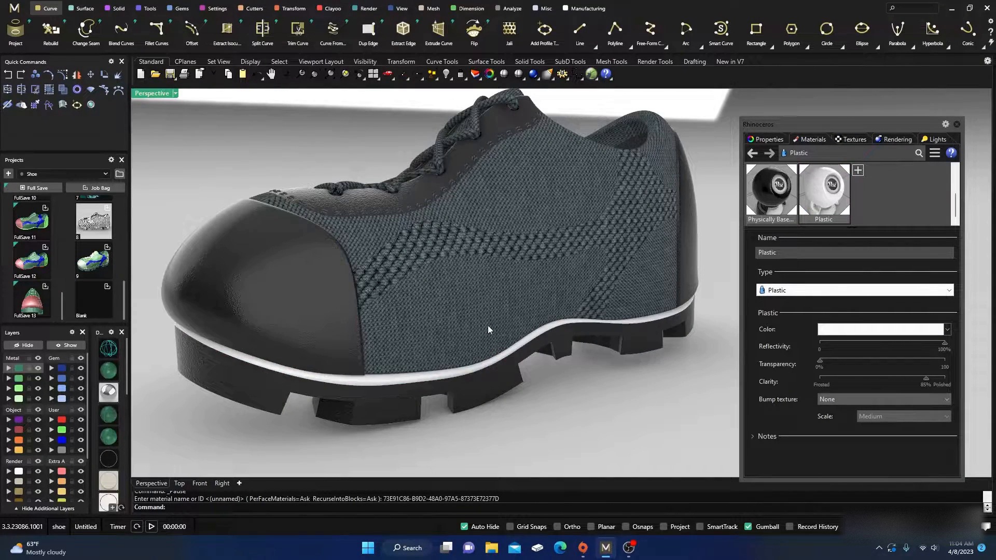
pyautogui.scroll(-5, 565, 317)
pyautogui.moveTo(556, 353)
pyautogui.mouseDown(button='right')
pyautogui.moveTo(519, 338)
pyautogui.moveTo(556, 359)
pyautogui.mouseUp(button='right')
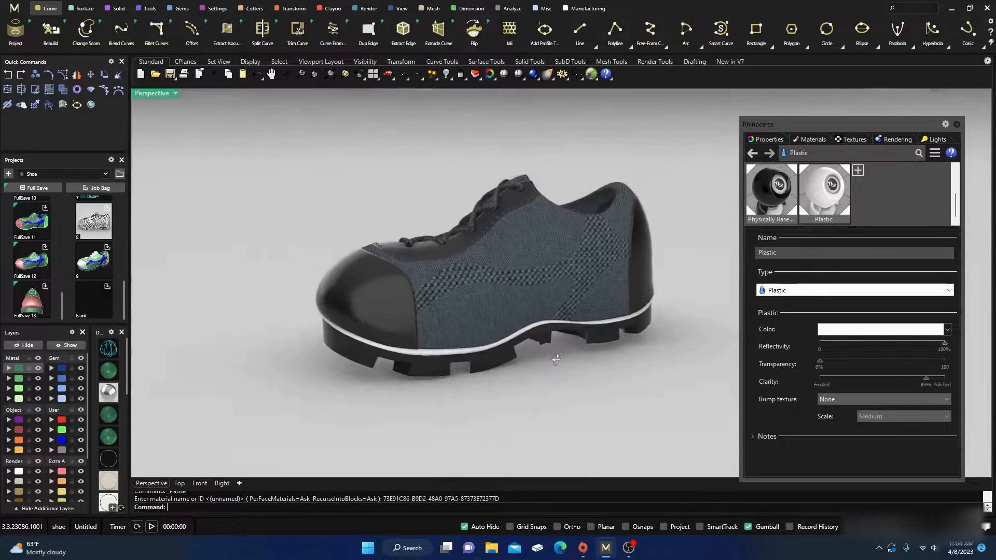
pyautogui.scroll(2, 563, 368)
pyautogui.scroll(-4, 406, 369)
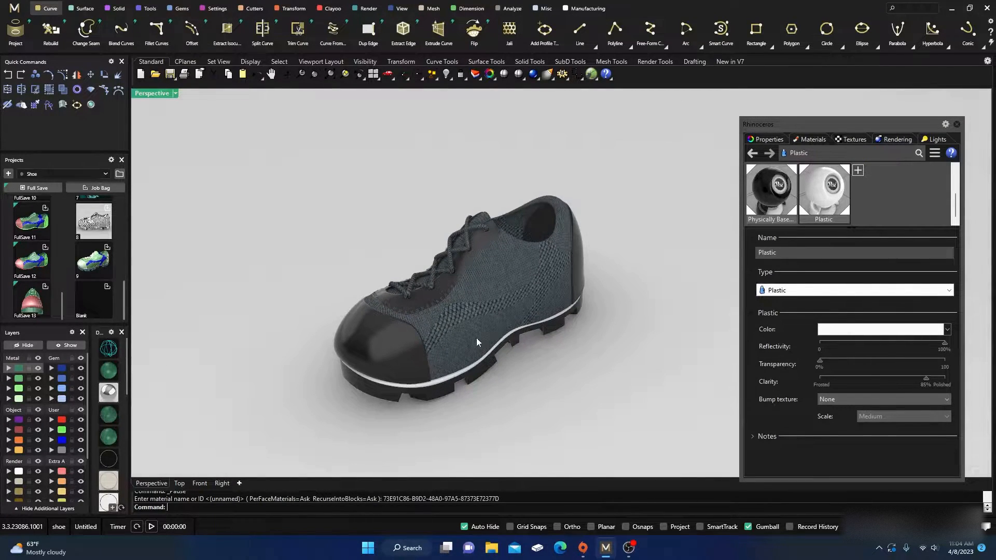
pyautogui.scroll(3, 476, 340)
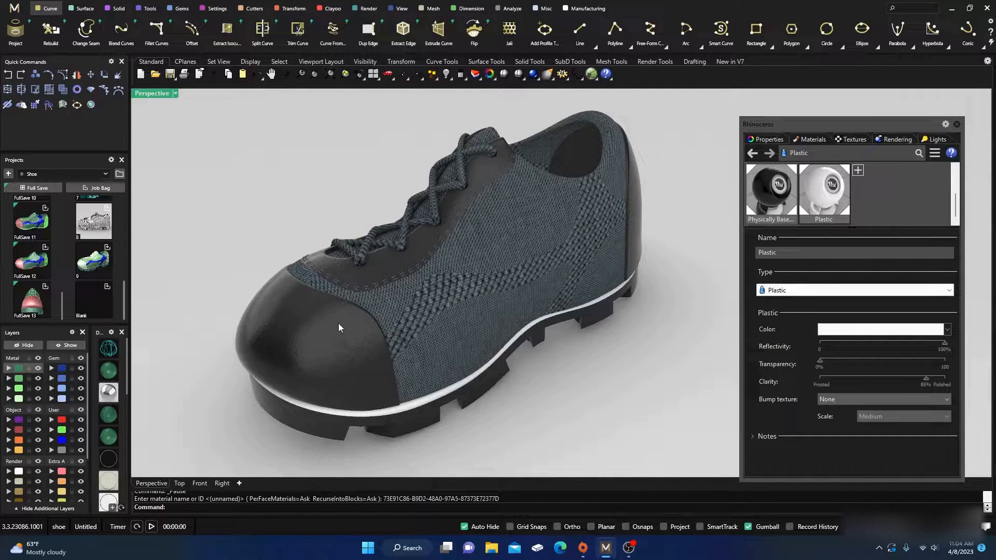
pyautogui.click(18, 451)
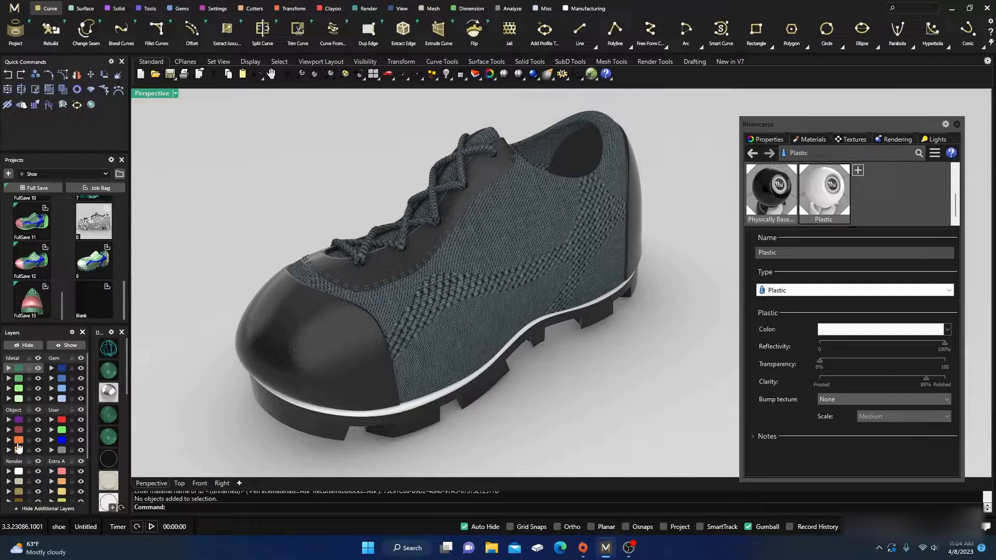
# Step: Select the lace eyelets by their layer, then add a new Metal material and assign it to them
pyautogui.click(18, 440)
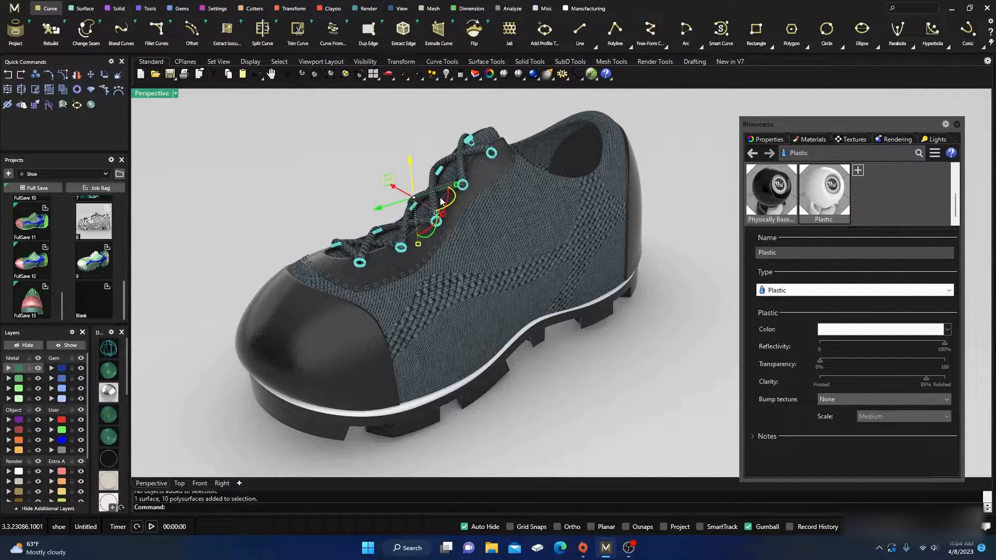
pyautogui.click(859, 170)
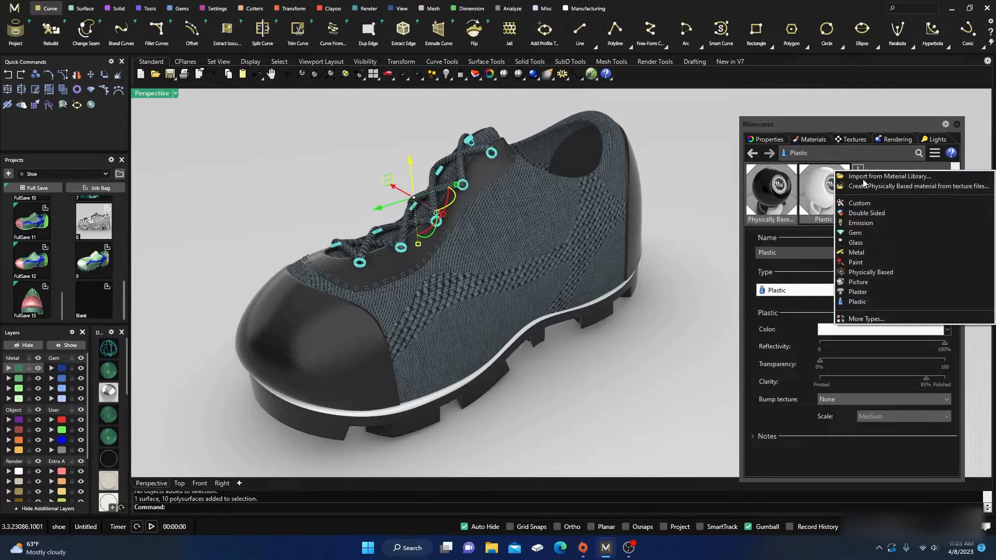
pyautogui.click(856, 252)
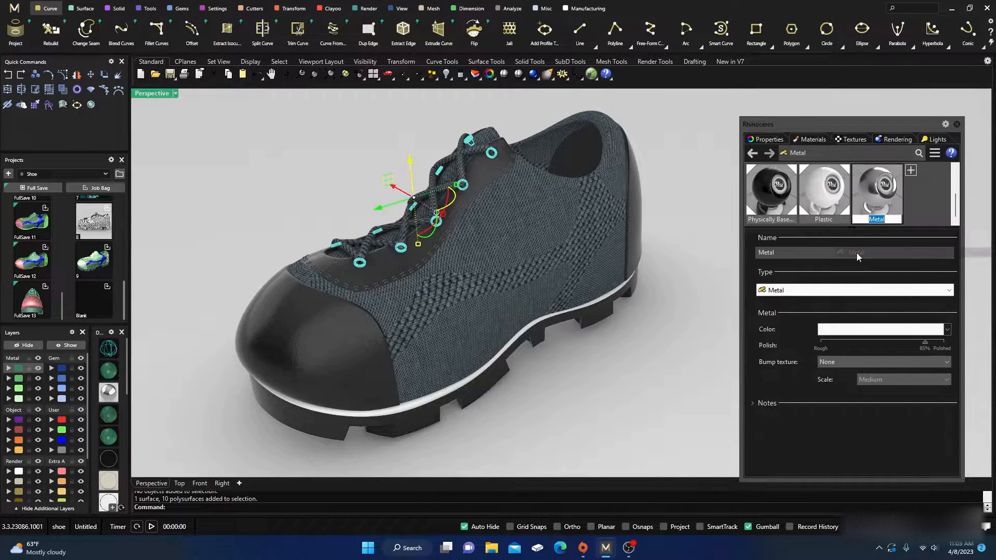
pyautogui.rightClick(862, 194)
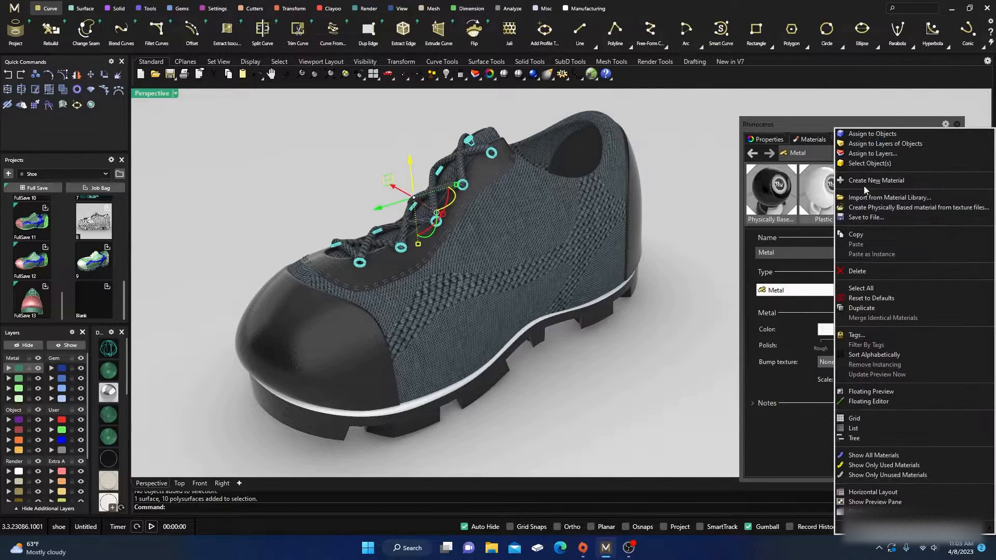
pyautogui.click(872, 134)
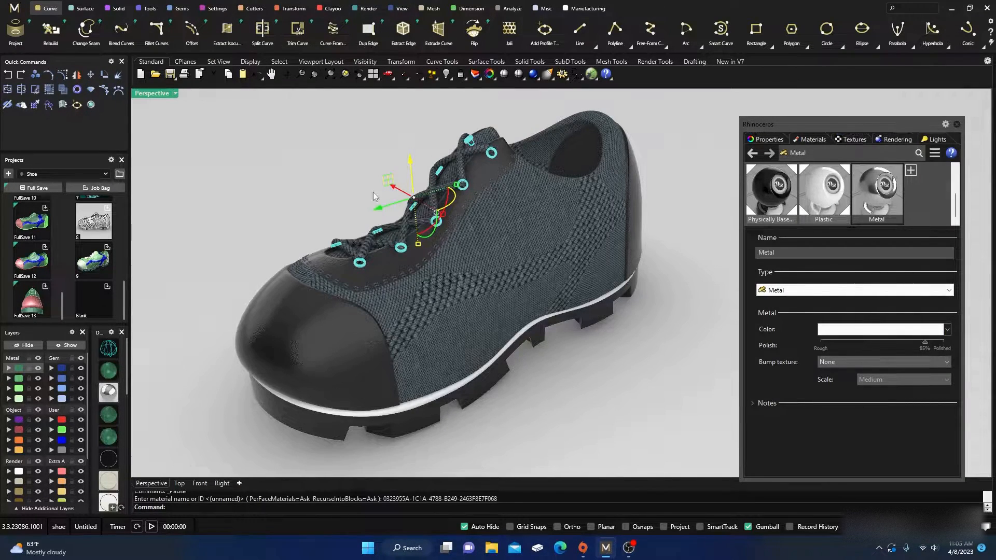
pyautogui.scroll(10, 370, 217)
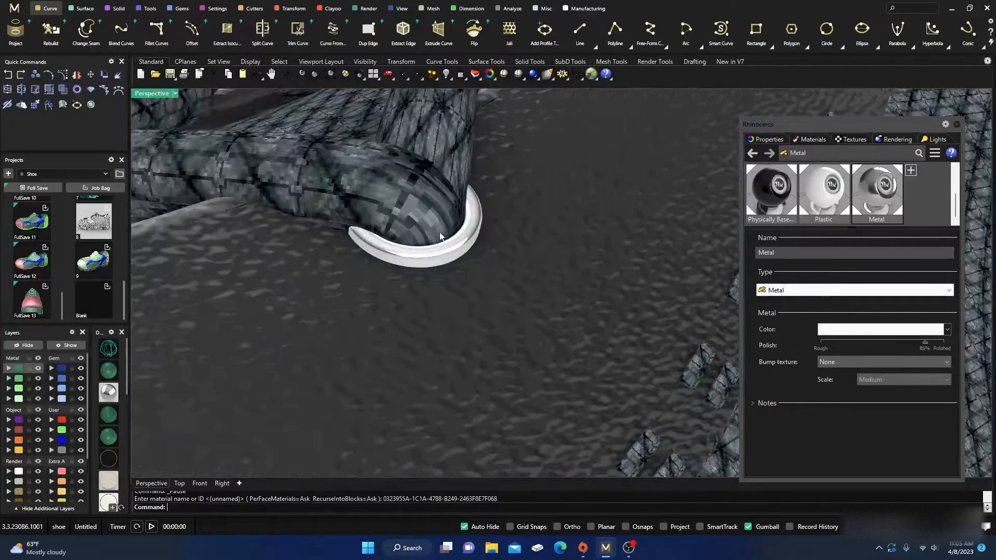
pyautogui.scroll(-10, 402, 306)
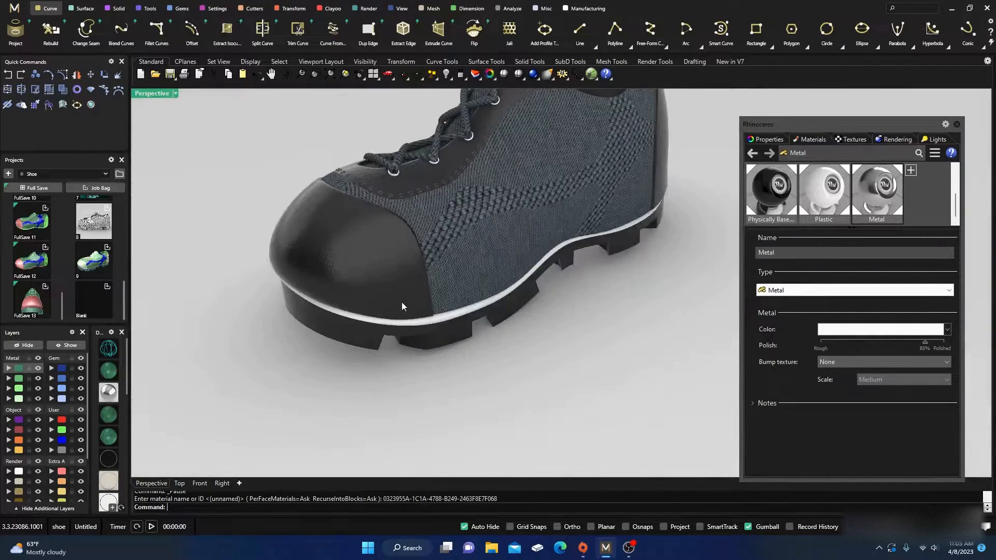
pyautogui.scroll(3, 455, 233)
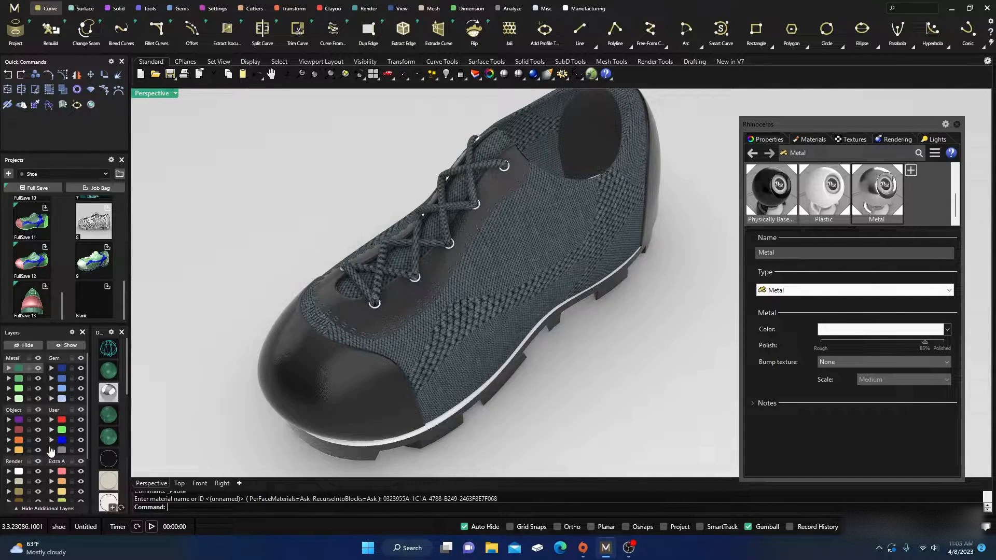
# Step: Select the laces by their layer and import the Blue Black tissu material from the Textile folder of the material library
pyautogui.click(19, 472)
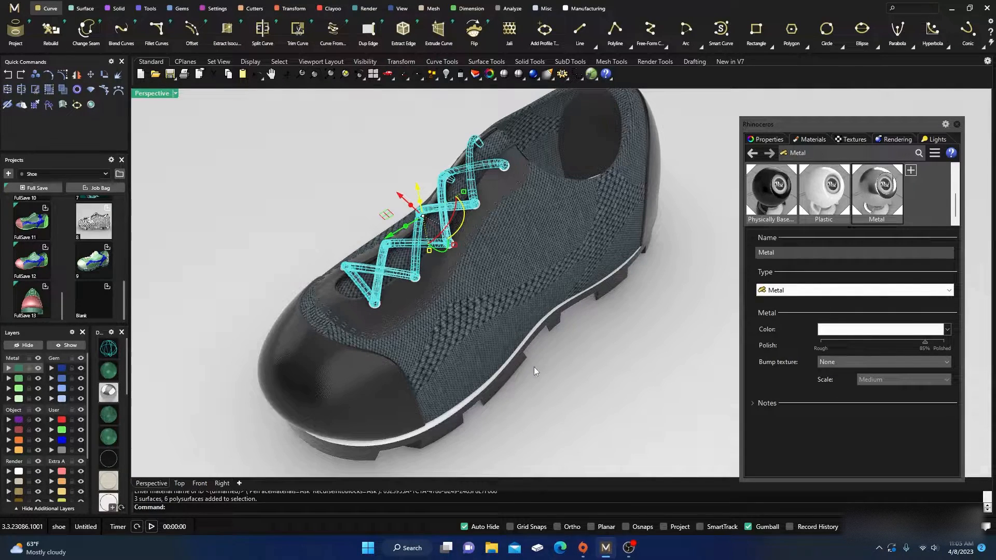
pyautogui.scroll(-2, 534, 366)
pyautogui.moveTo(563, 390); pyautogui.dragTo(554, 379, button='right')
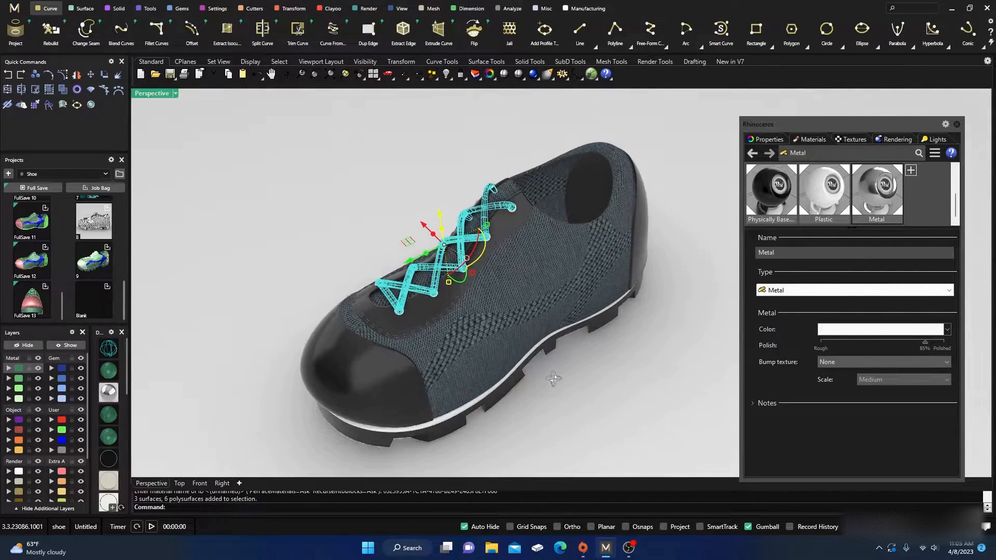
pyautogui.click(911, 171)
pyautogui.click(879, 178)
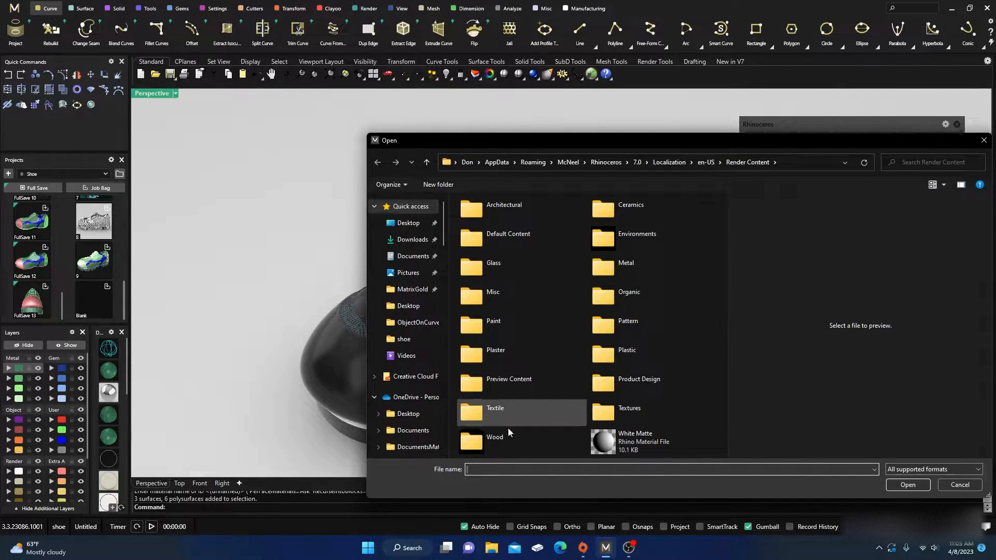
pyautogui.doubleClick(490, 409)
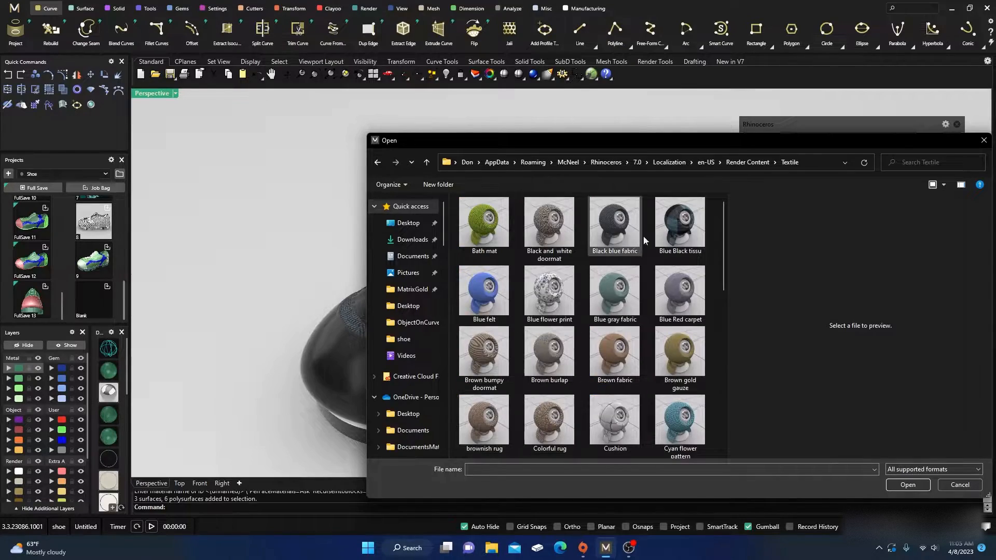
pyautogui.doubleClick(680, 225)
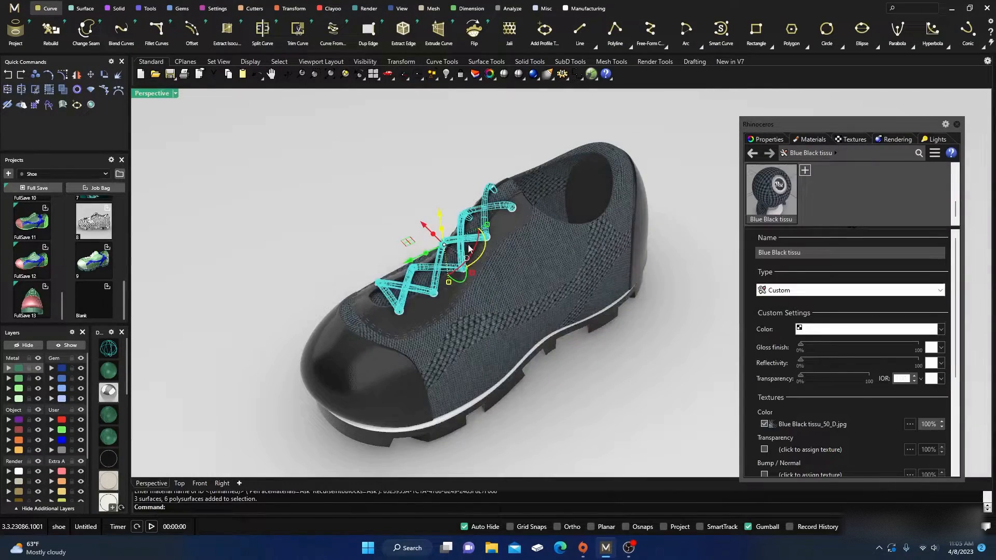
pyautogui.scroll(5, 481, 249)
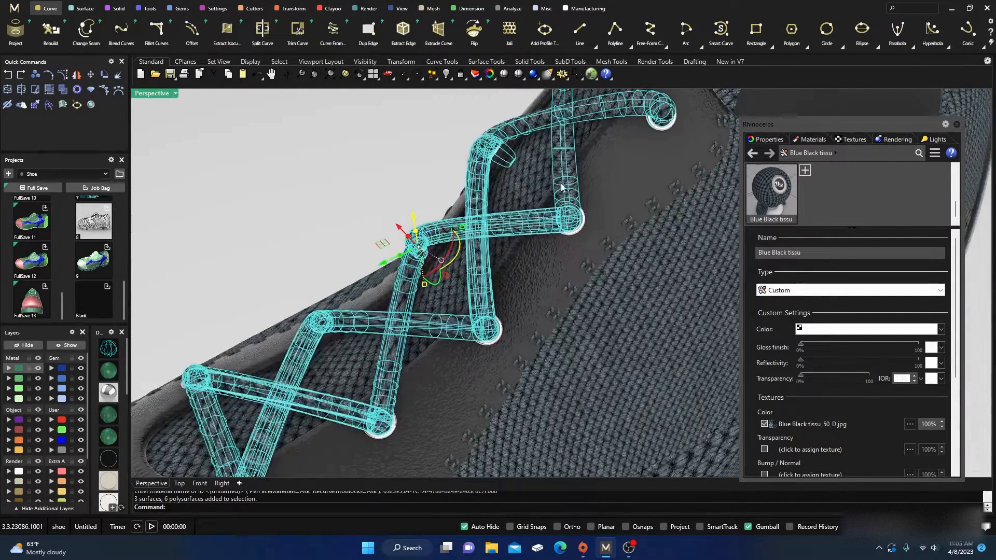
pyautogui.scroll(-5, 432, 188)
pyautogui.scroll(-2, 349, 216)
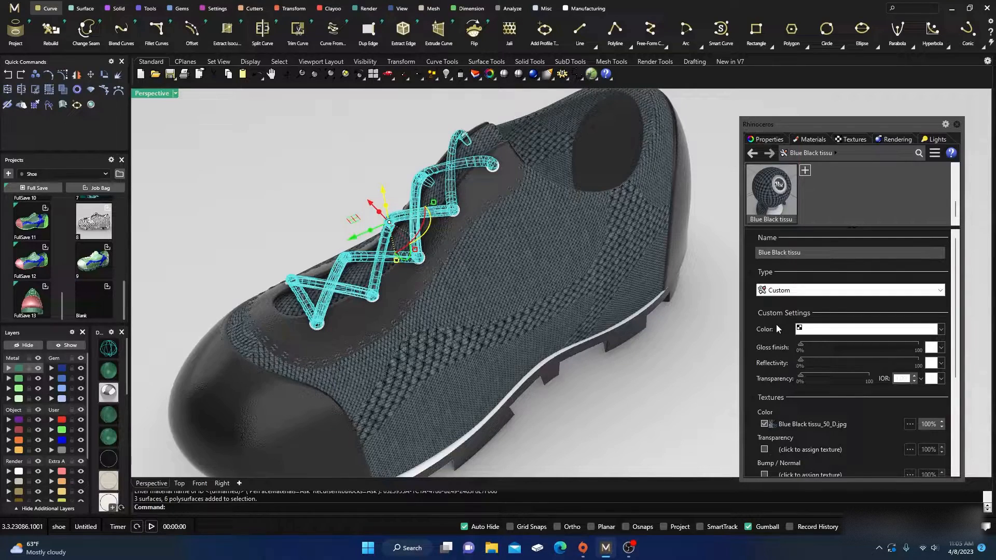
# Step: Set the mapping size of the Blue Black tissu_50_D.jpg texture to 50.3 in X and Y
pyautogui.click(854, 139)
pyautogui.scroll(-4, 801, 276)
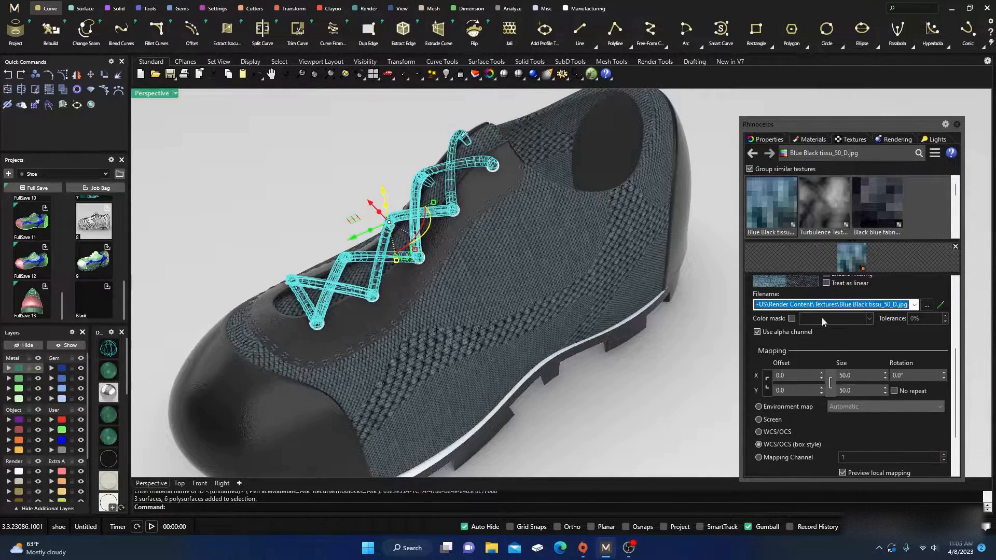
pyautogui.click(846, 376)
pyautogui.scroll(4, 371, 265)
pyautogui.press('Return')
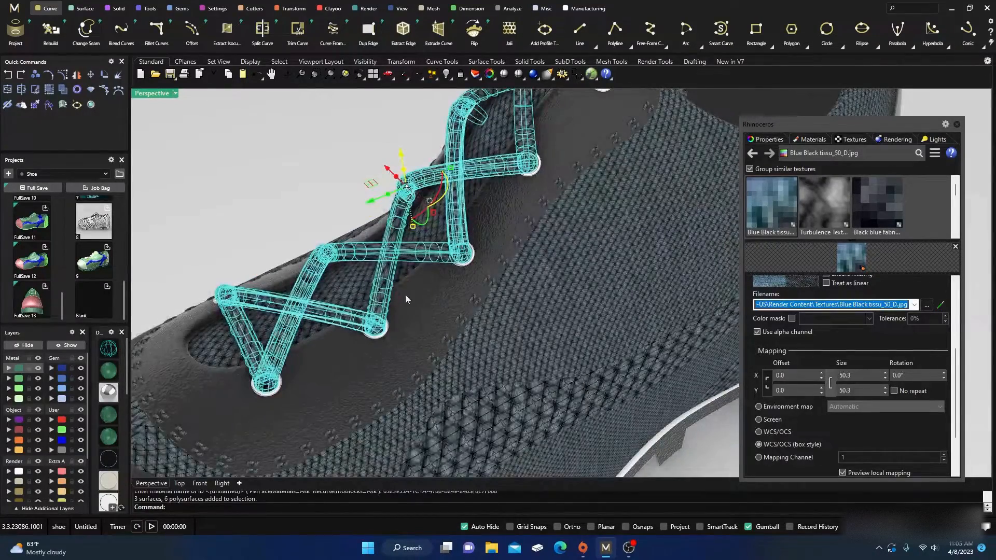
pyautogui.scroll(2, 406, 297)
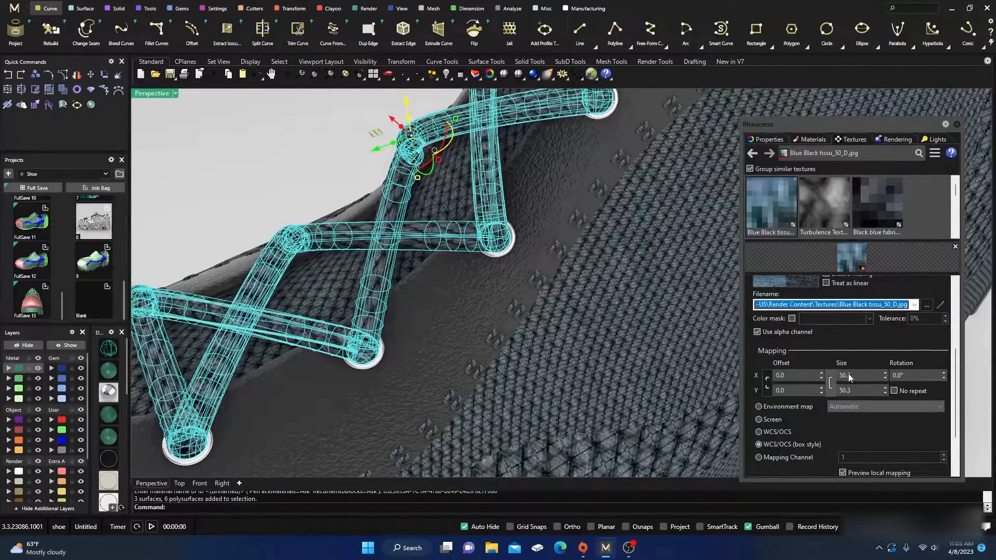
# Step: Switch the Blue Black tissu_50_D.jpg texture to mapping channel 1 and set its U and V repeat to 10088
pyautogui.scroll(-3, 840, 373)
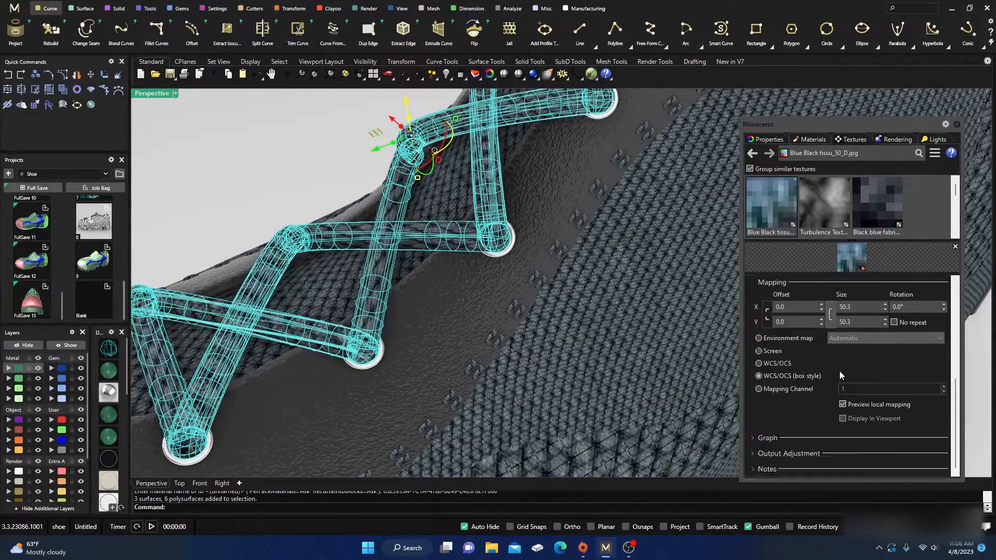
pyautogui.scroll(3, 839, 371)
pyautogui.scroll(-3, 839, 374)
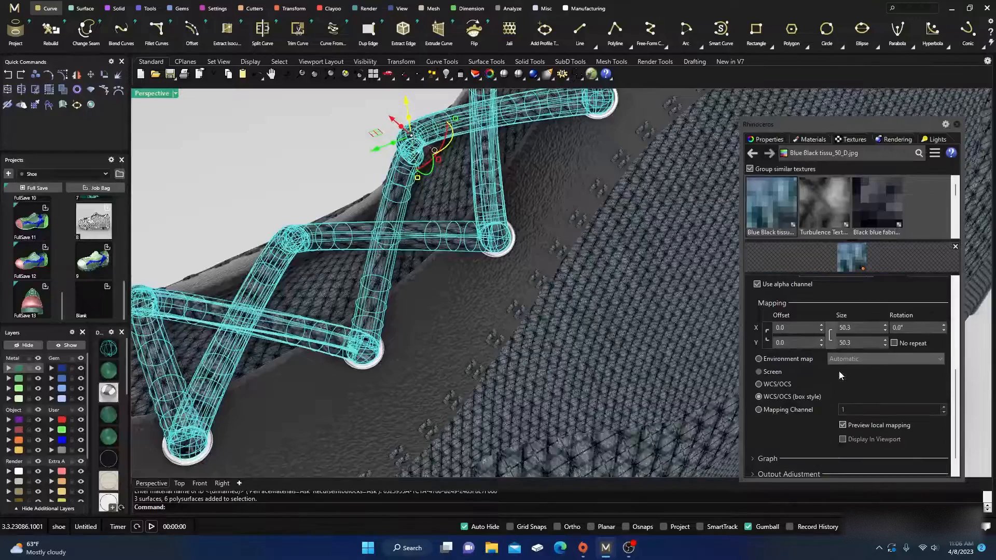
pyautogui.click(758, 410)
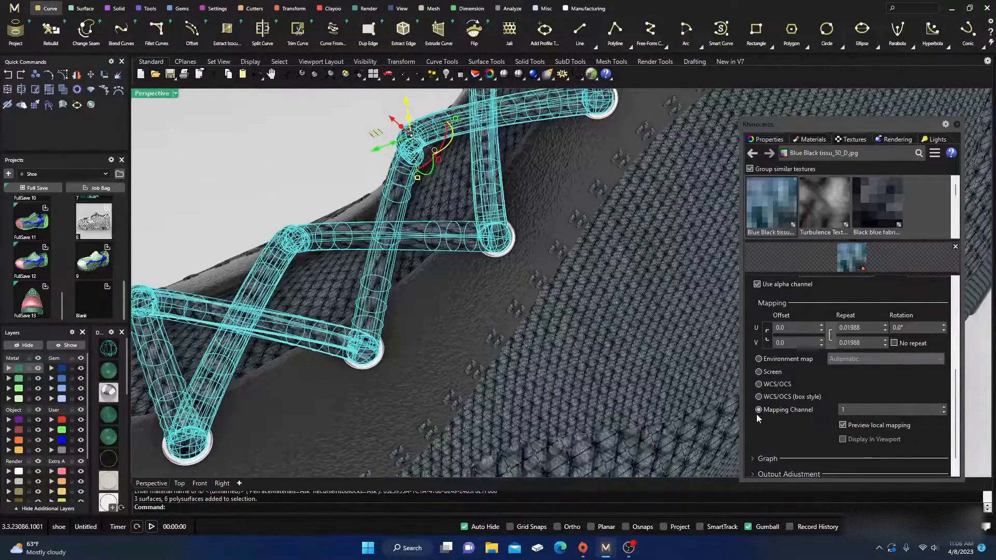
pyautogui.click(855, 328)
pyautogui.press('Return')
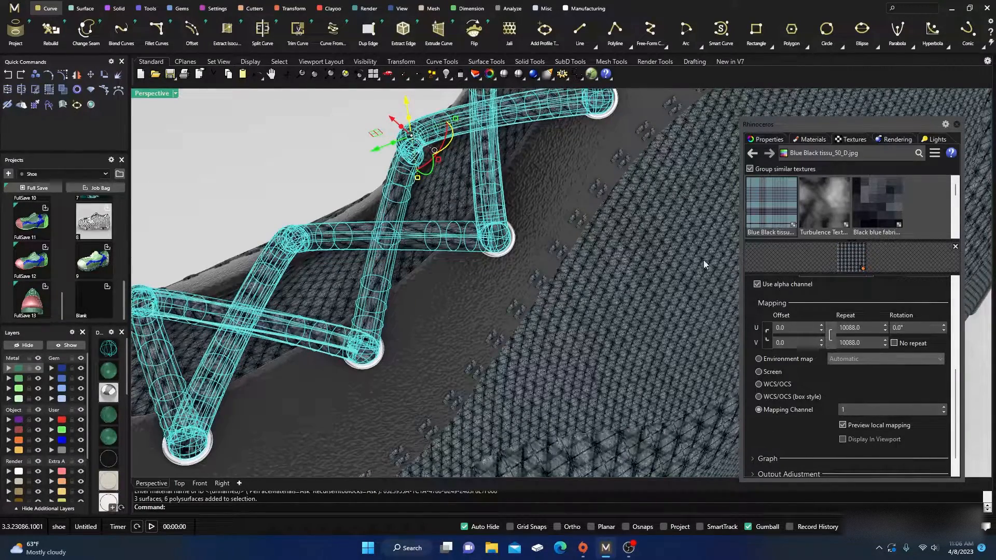
# Step: Set the UVW repeat of the laces' surface mapping to 100 in all three directions and check the weave up close
pyautogui.click(766, 140)
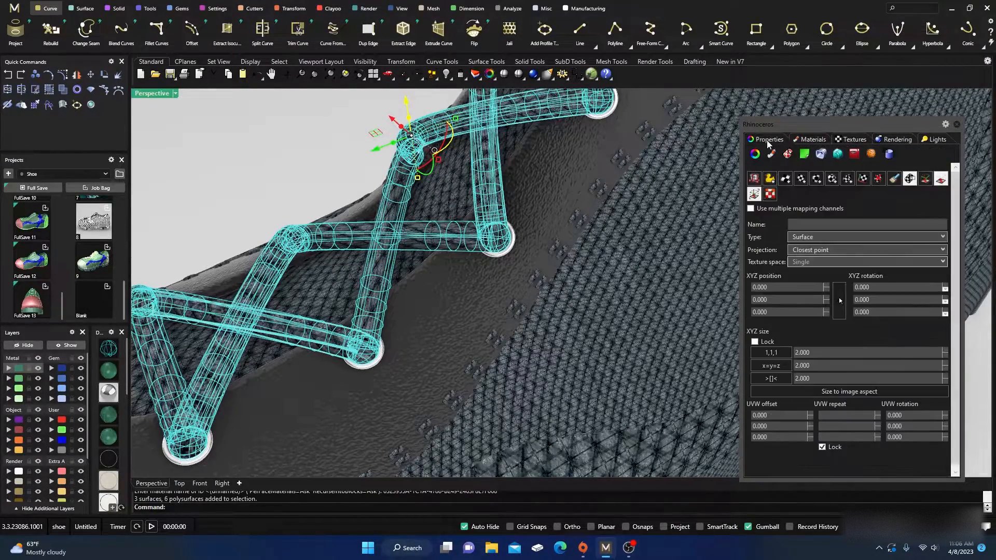
pyautogui.click(836, 416)
pyautogui.write('100')
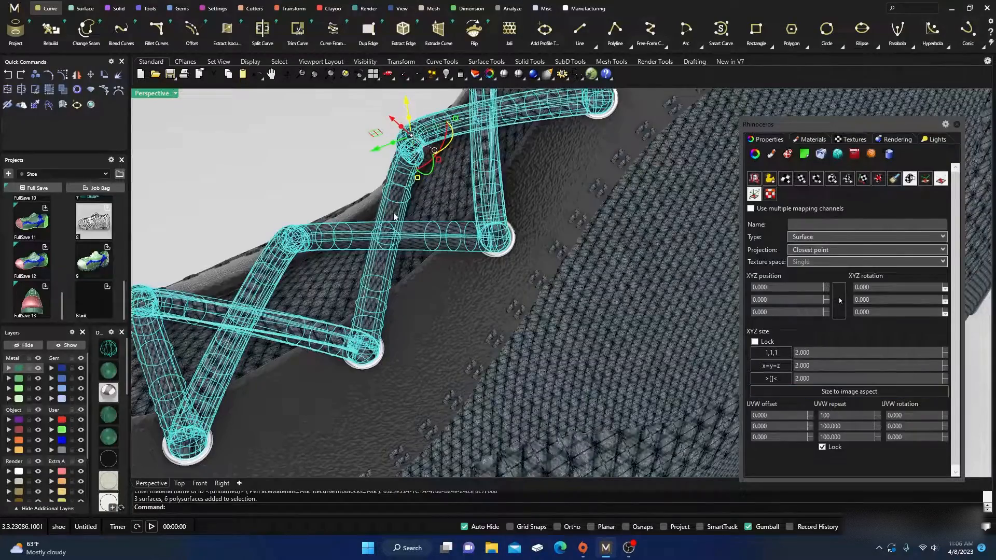
pyautogui.scroll(4, 397, 220)
pyautogui.click(340, 136)
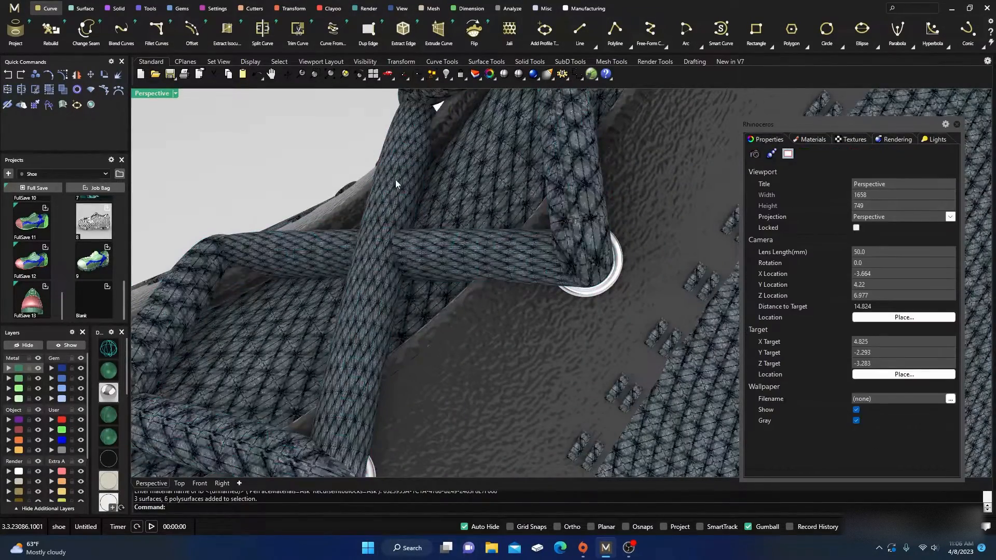
pyautogui.scroll(-4, 395, 179)
pyautogui.moveTo(395, 179); pyautogui.dragTo(431, 216, button='right')
pyautogui.scroll(-5, 429, 215)
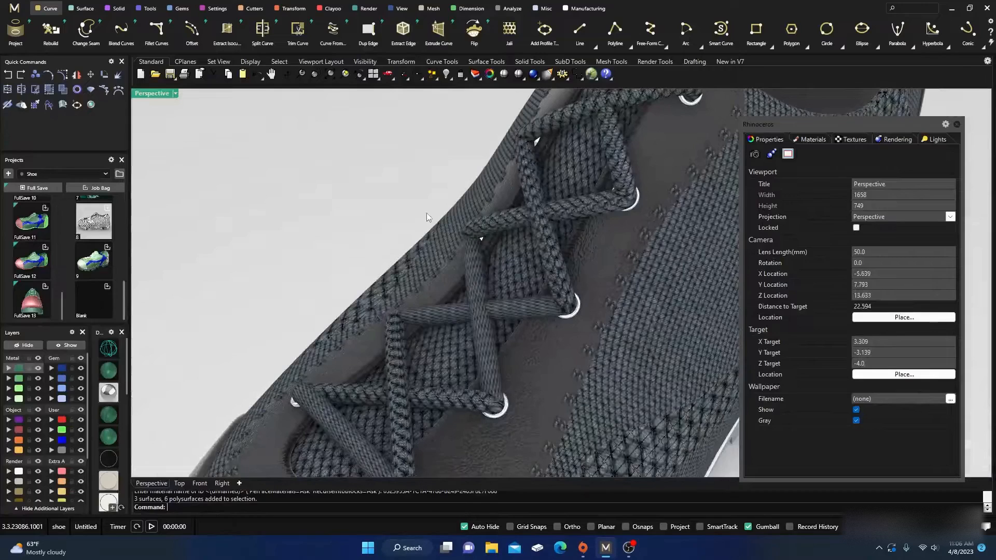
# Step: Reselect the laces by their layer and assign the Blue Black tissu material to them
pyautogui.click(439, 207)
pyautogui.click(239, 275)
pyautogui.click(18, 472)
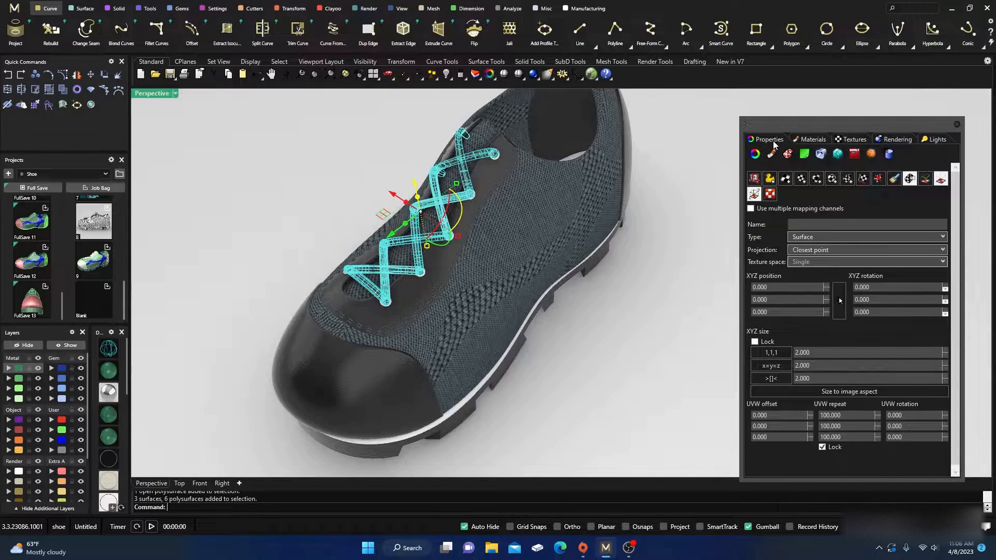
pyautogui.click(820, 140)
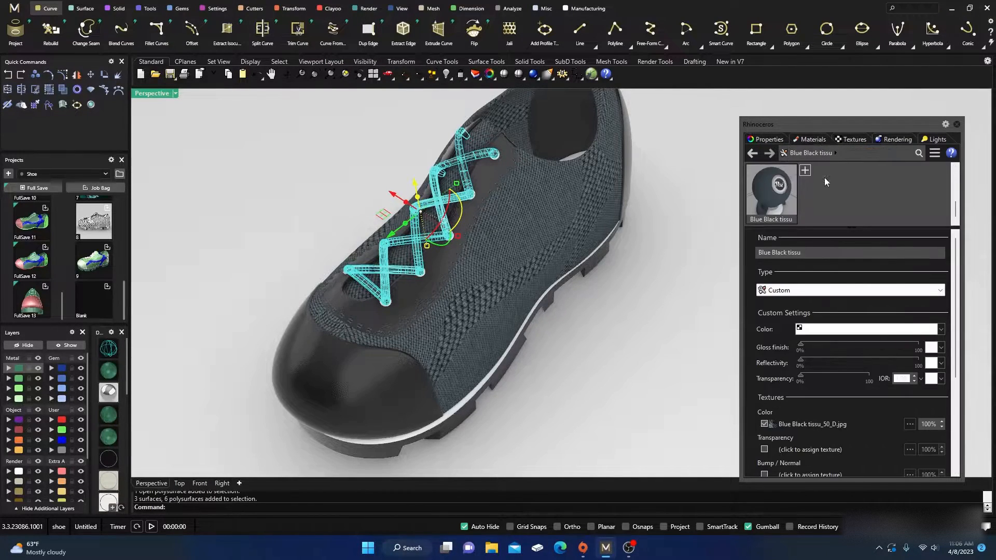
pyautogui.scroll(1, 779, 202)
pyautogui.scroll(-1, 780, 203)
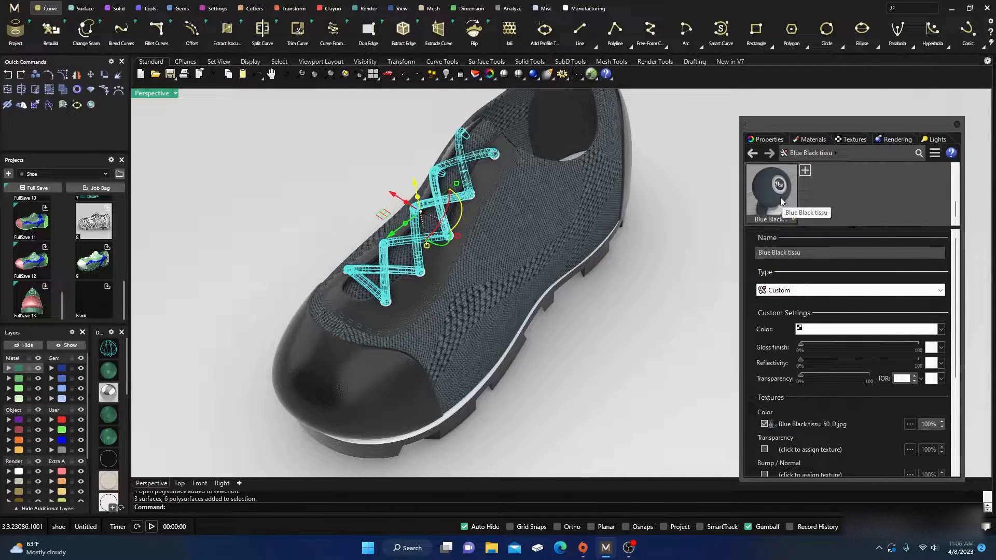
pyautogui.rightClick(781, 202)
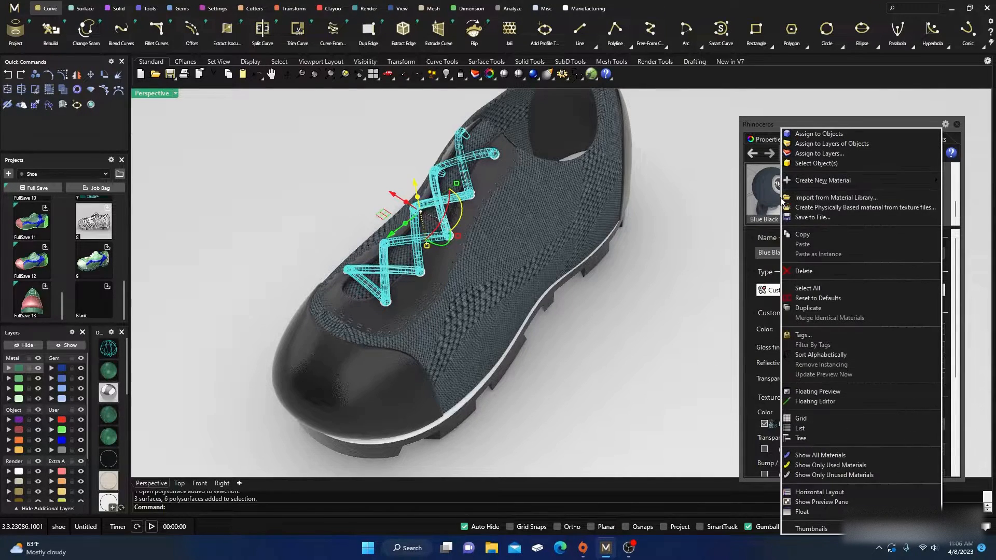
pyautogui.click(819, 134)
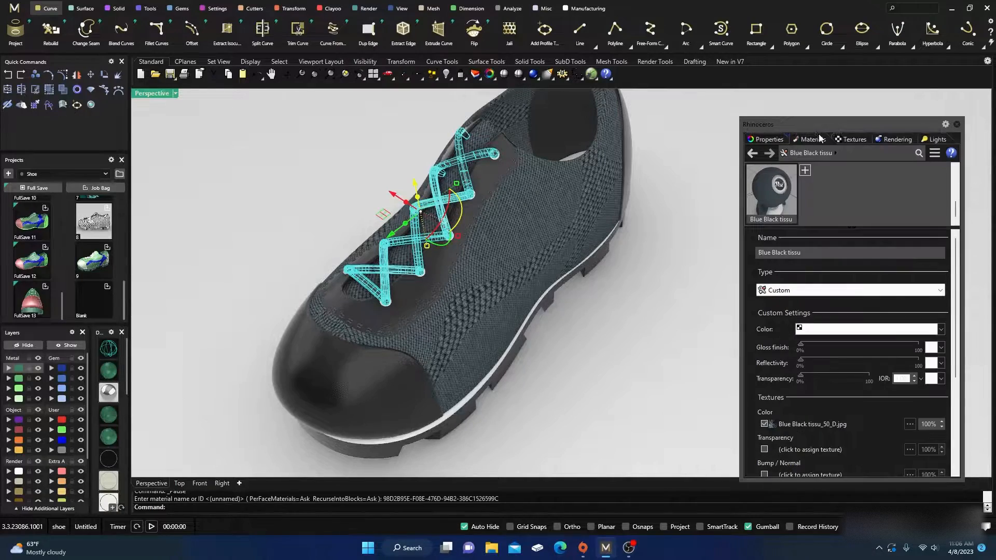
# Step: Examine the lace material at close range and on the whole shoe, and open the properties
pyautogui.scroll(10, 407, 241)
pyautogui.scroll(3, 407, 241)
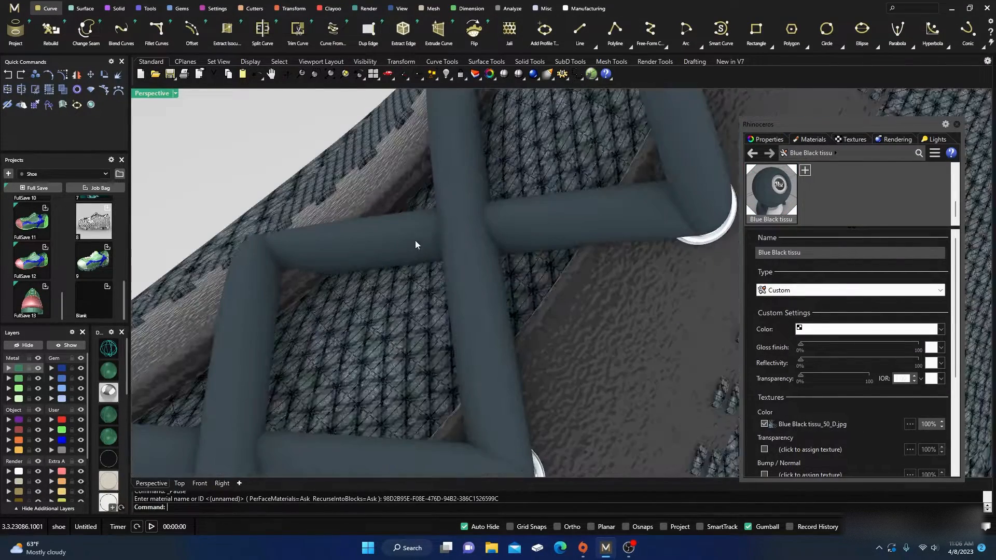
pyautogui.scroll(-10, 456, 238)
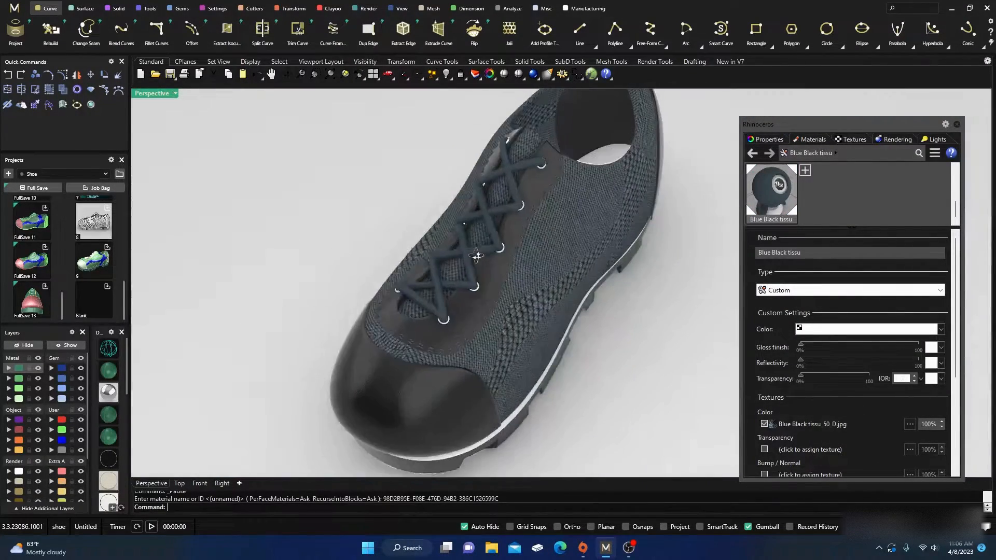
pyautogui.scroll(5, 479, 251)
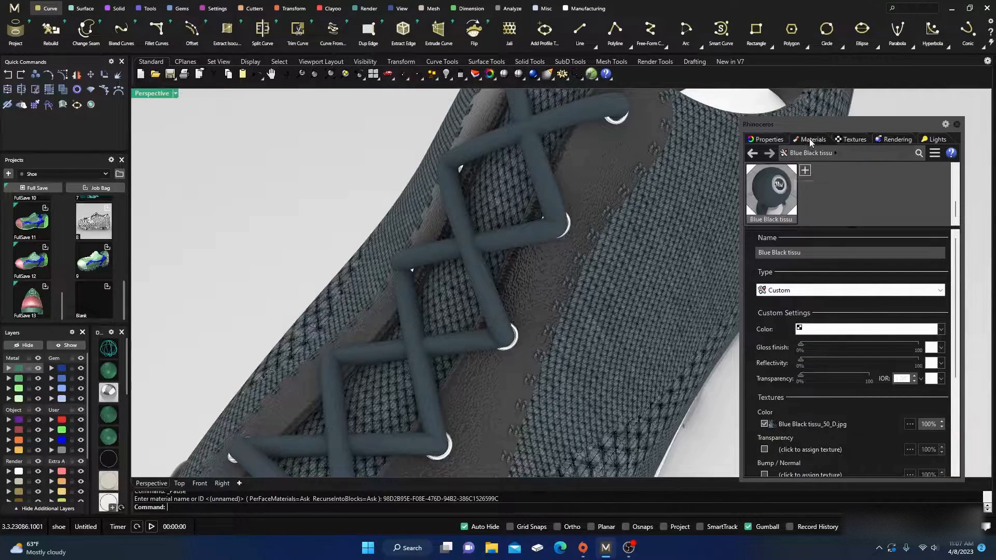
pyautogui.click(767, 140)
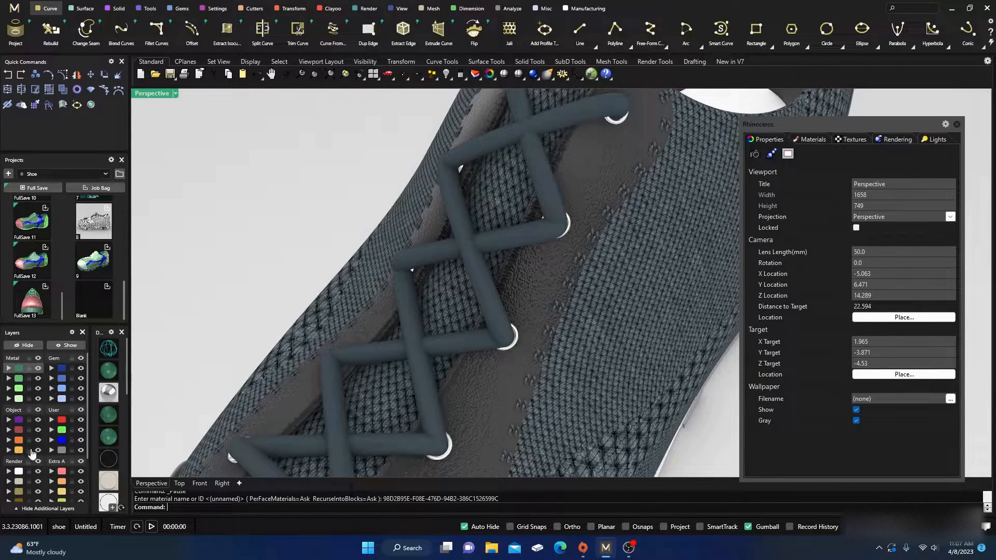
# Step: Select the laces by their layer and set the UVW repeat of their surface mapping to 50 in all three directions
pyautogui.click(18, 482)
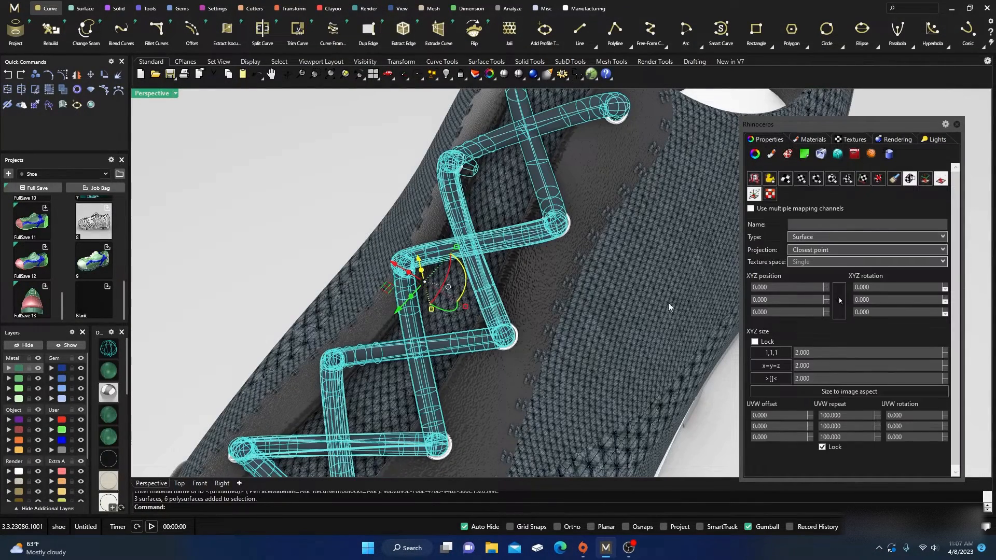
pyautogui.click(828, 416)
pyautogui.write('50')
pyautogui.scroll(5, 421, 366)
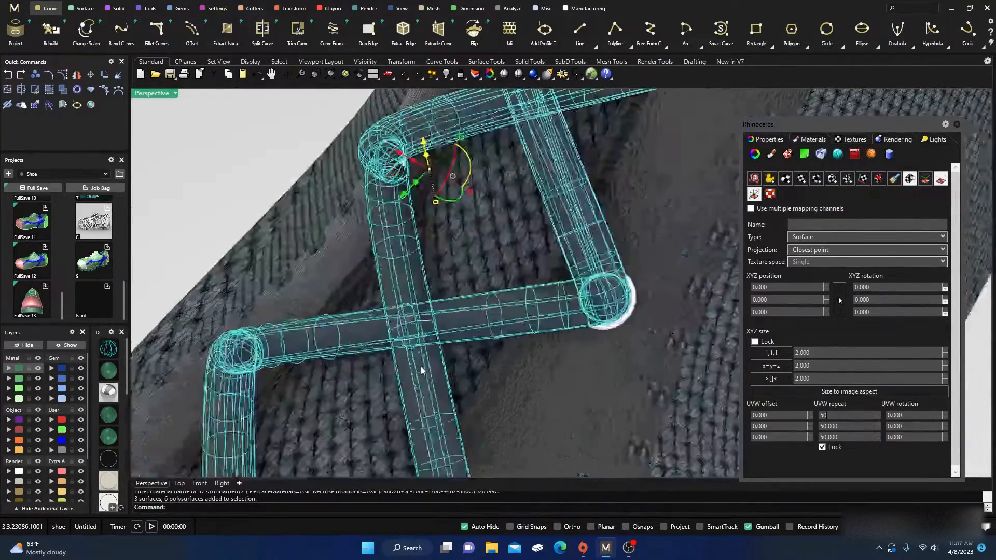
pyautogui.scroll(4, 421, 366)
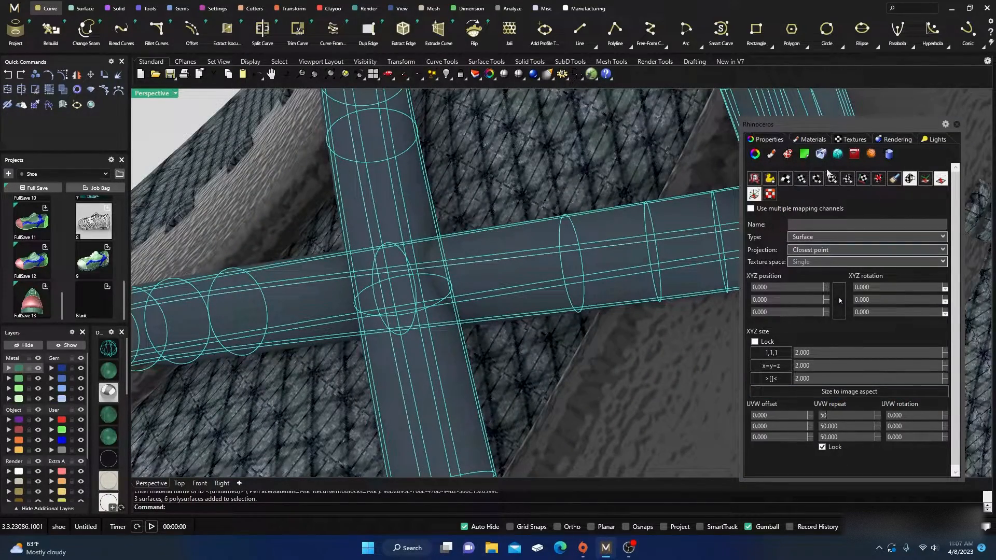
# Step: Set the UVW repeat of the laces' surface mapping to 20 in all three directions
pyautogui.click(755, 154)
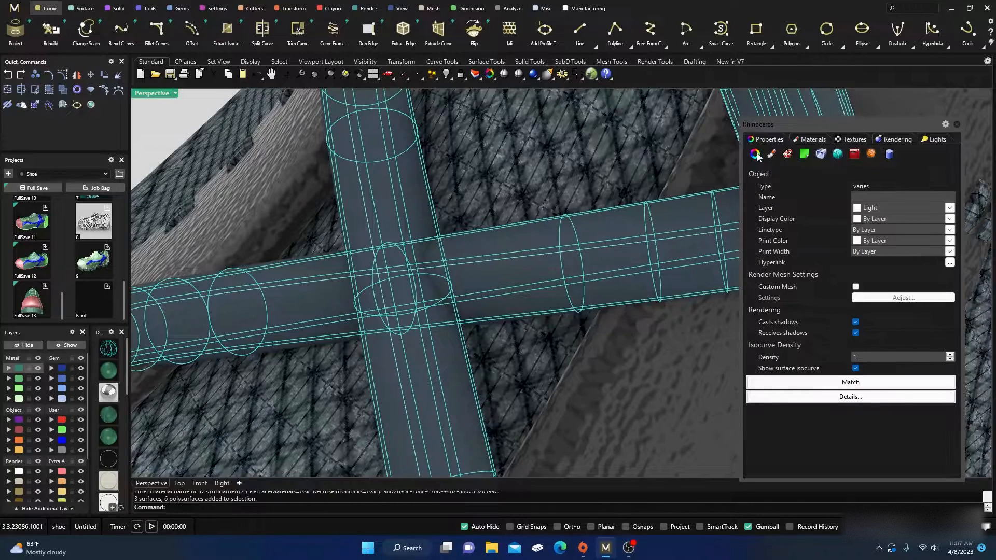
pyautogui.click(787, 154)
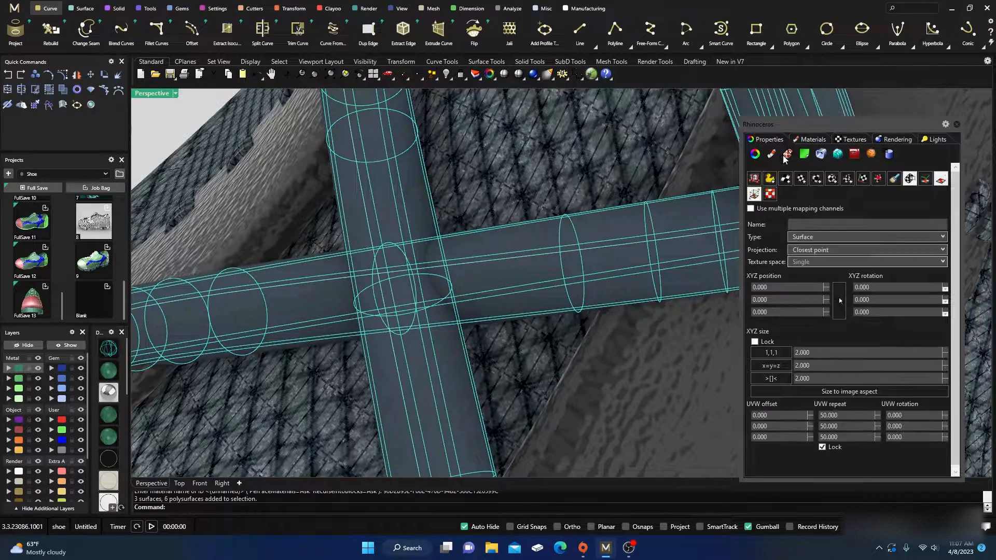
pyautogui.doubleClick(829, 415)
pyautogui.write('20')
# Step: Open the mapping of the Blue Black tissu_50_D.jpg texture and set its U and V repeat to 10
pyautogui.click(810, 139)
pyautogui.click(850, 139)
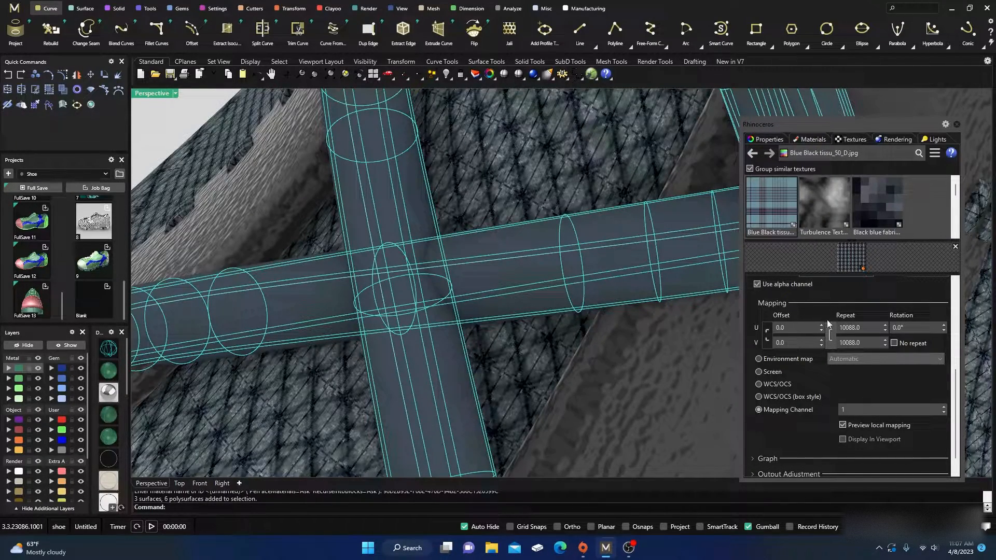
pyautogui.scroll(-1, 827, 320)
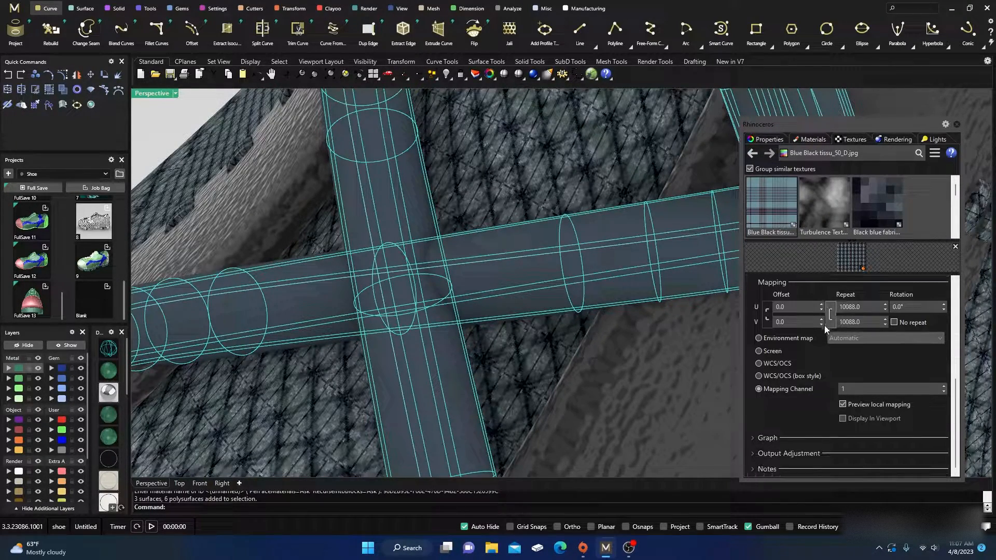
pyautogui.doubleClick(852, 306)
pyautogui.press('BackSpace')
pyautogui.write('10')
pyautogui.press('Return')
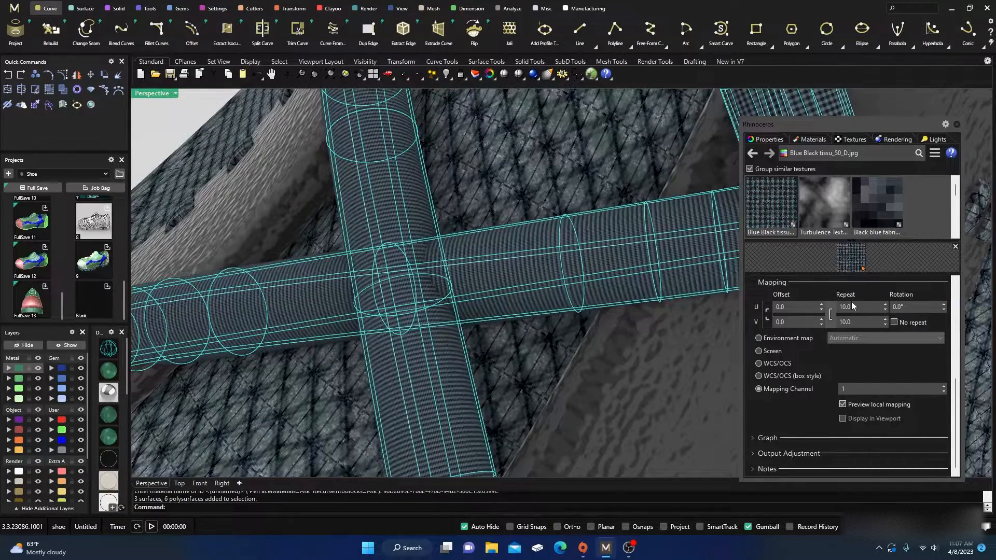
# Step: Try U and V repeats of 100 and 10040 for the Blue Black tissu_50_D.jpg texture
pyautogui.doubleClick(848, 307)
pyautogui.press('BackSpace')
pyautogui.write('100')
pyautogui.press('Return')
pyautogui.doubleClick(850, 308)
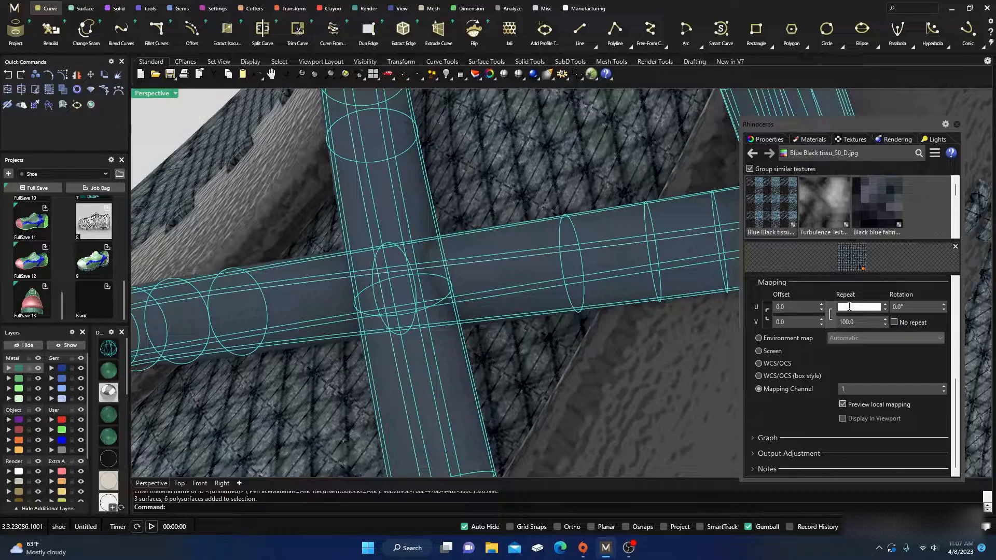
pyautogui.write('10040')
pyautogui.press('Return')
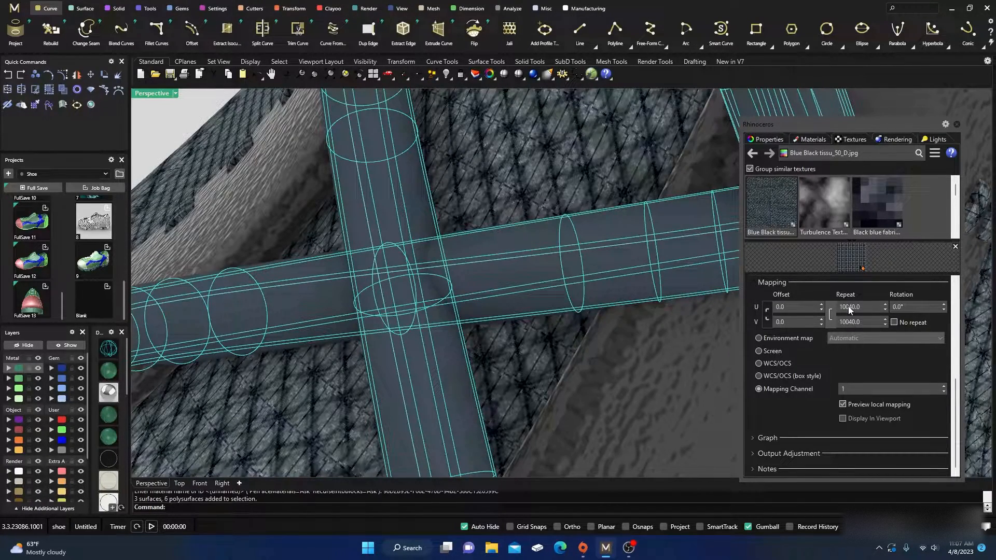
# Step: Try U and V repeats of 1004040 and 40 for the lace texture
pyautogui.click(848, 310)
pyautogui.write('1000')
pyautogui.press('Return')
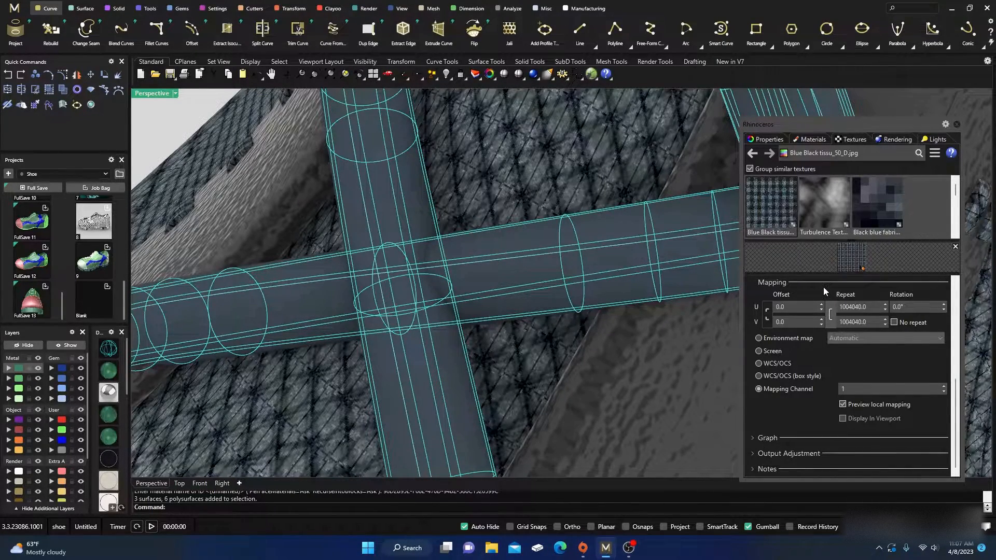
pyautogui.click(844, 306)
pyautogui.press('BackSpace')
pyautogui.write('40')
pyautogui.press('Return')
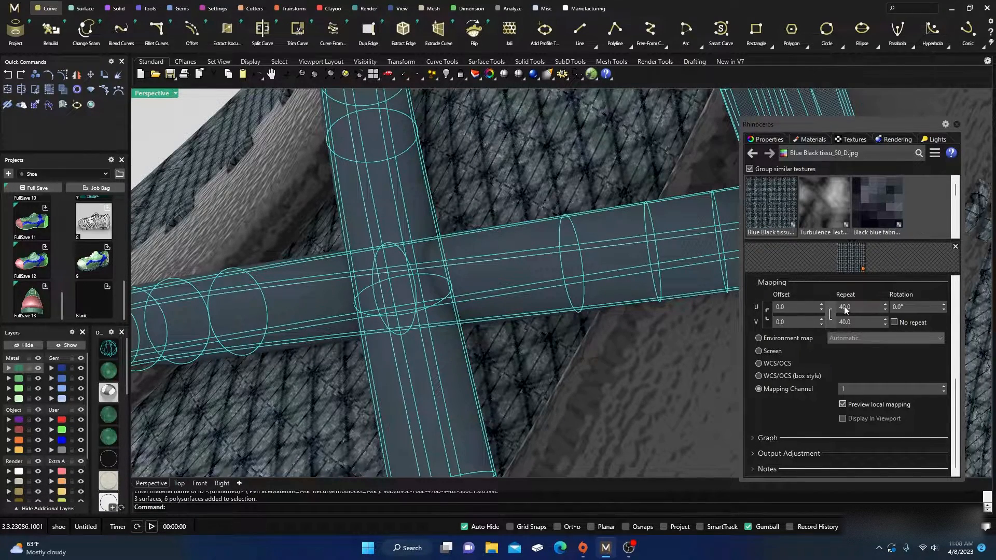
# Step: Try much larger U and V repeats of 40100 and 4400100 for the lace texture
pyautogui.doubleClick(844, 308)
pyautogui.write('100')
pyautogui.press('Return')
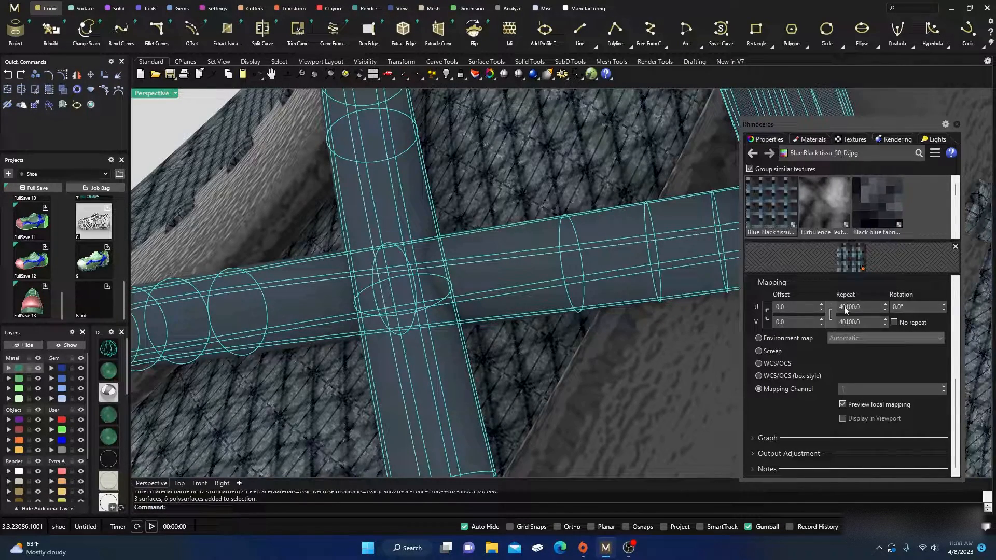
pyautogui.doubleClick(844, 308)
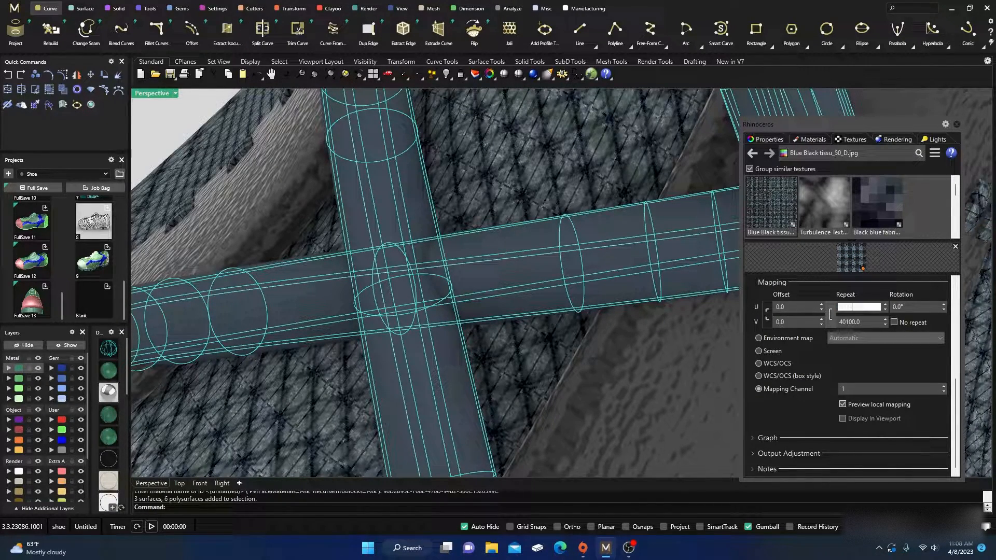
pyautogui.press('Return')
pyautogui.click(844, 308)
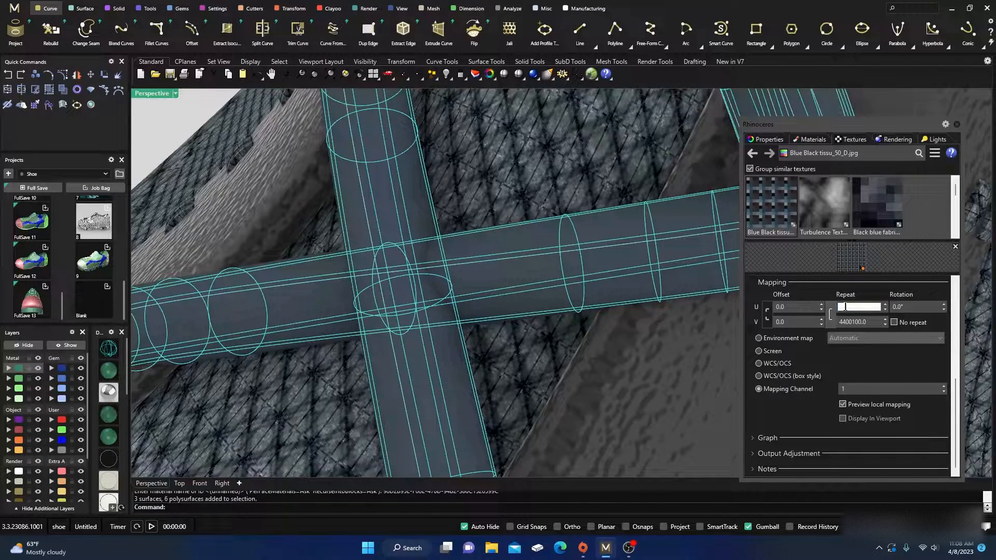
# Step: Set the lace texture's U and V repeat to 200 and compare WCS/OCS (box style) mapping with mapping channel 1
pyautogui.doubleClick(844, 307)
pyautogui.press('BackSpace')
pyautogui.write('200')
pyautogui.press('Return')
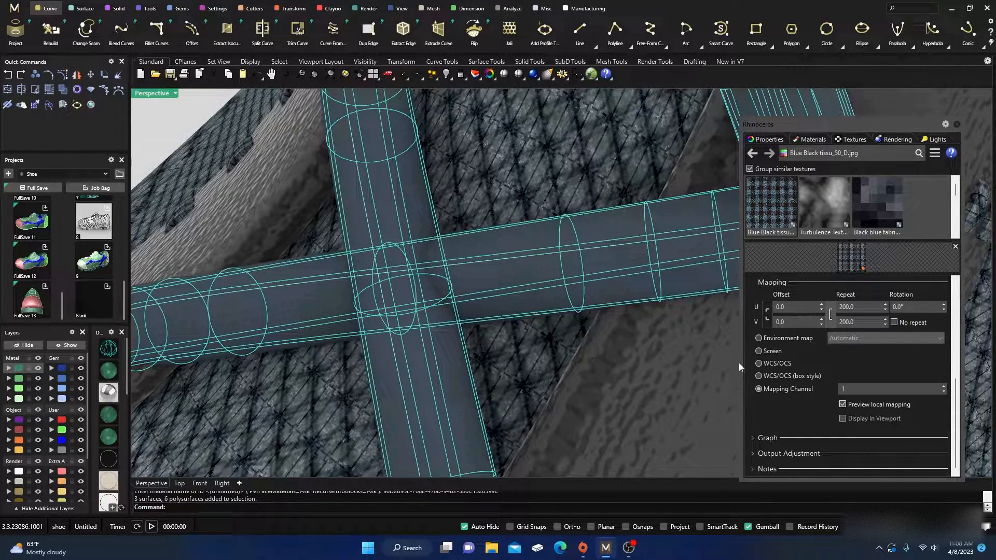
pyautogui.click(758, 375)
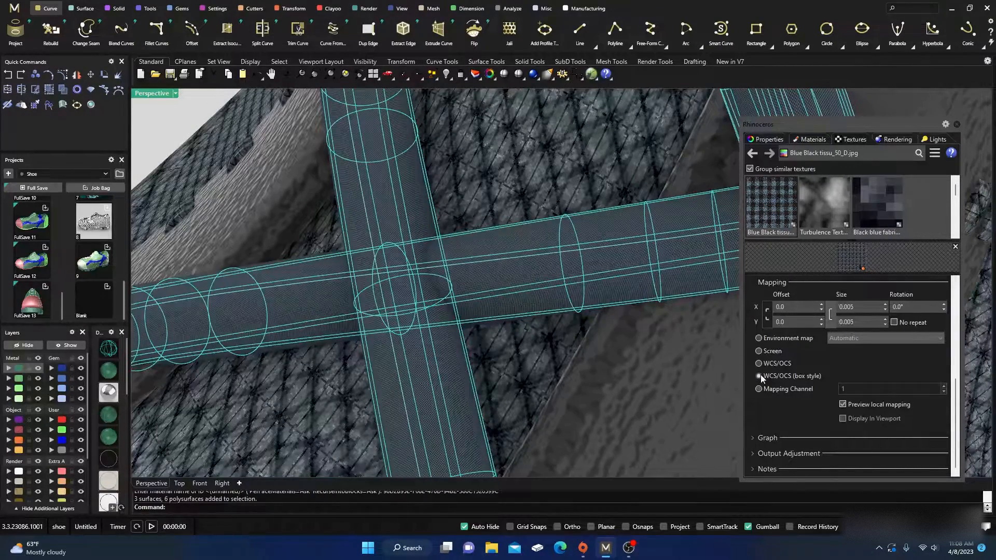
pyautogui.click(760, 390)
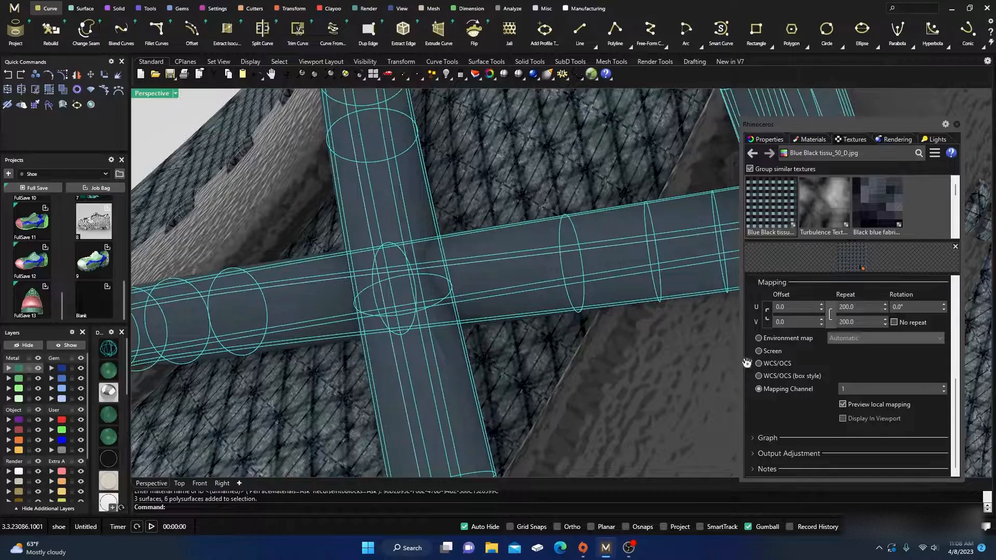
pyautogui.scroll(4, 646, 274)
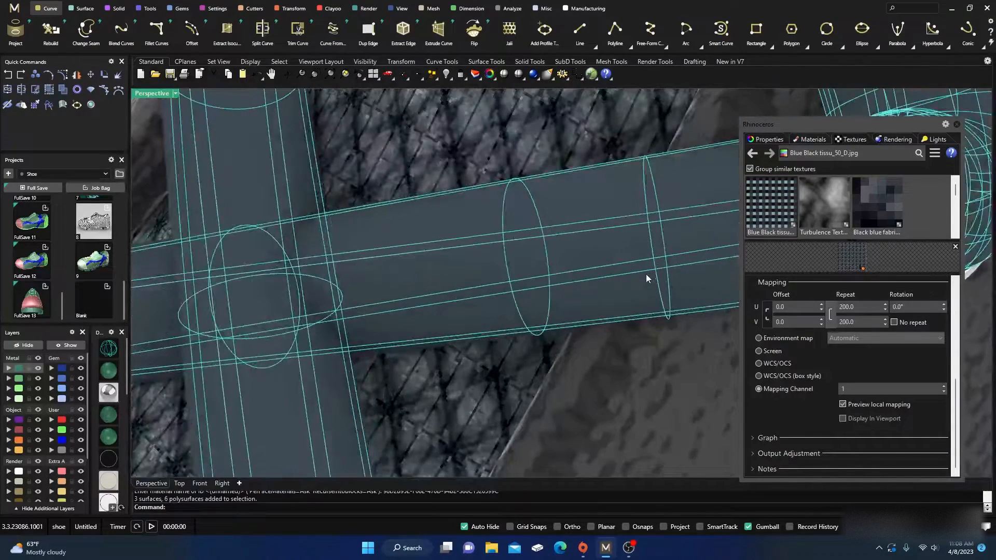
# Step: Set the U and V repeat of the lace texture back to 10 on mapping channel 1
pyautogui.click(846, 306)
pyautogui.write('0')
pyautogui.moveTo(858, 308); pyautogui.dragTo(833, 309)
pyautogui.write('1')
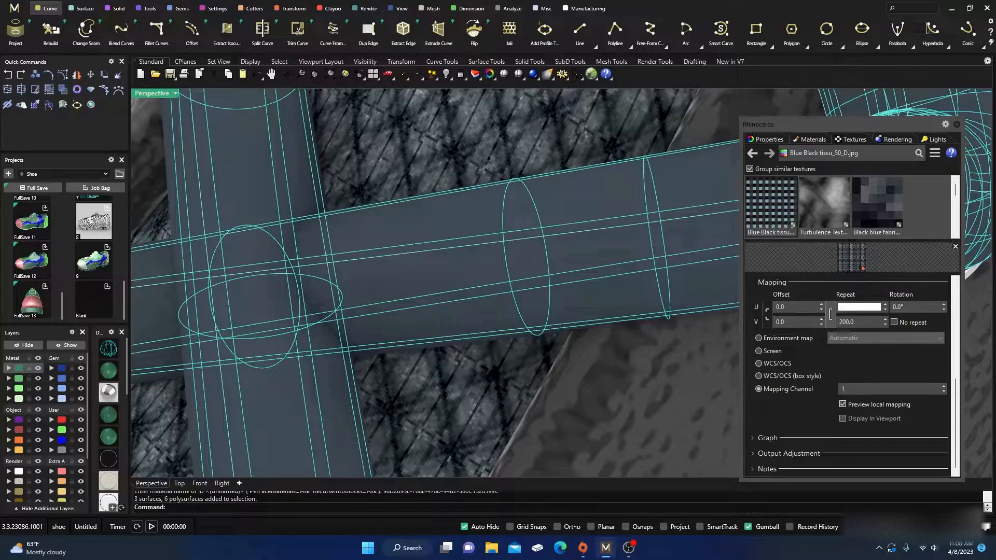
pyautogui.write('0')
pyautogui.press('Return')
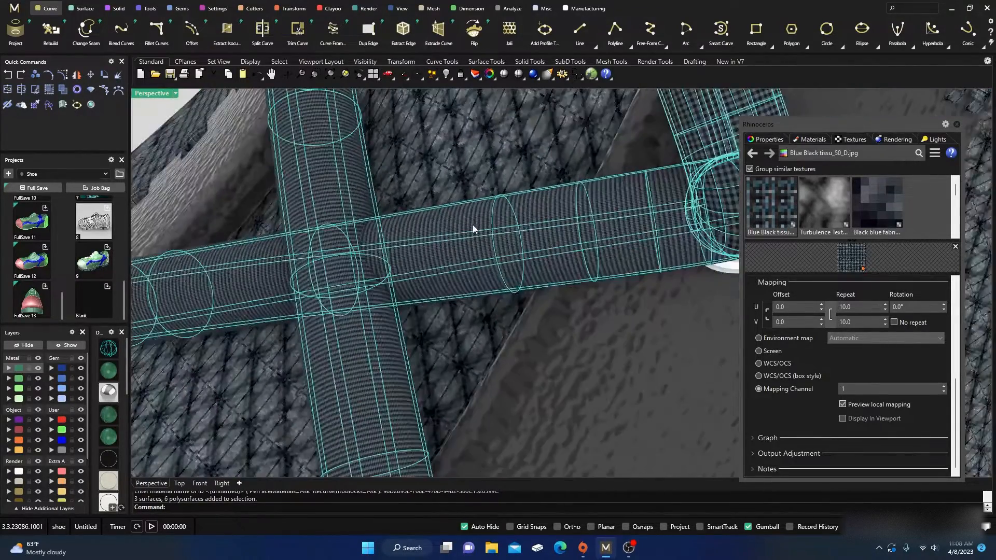
# Step: Deselect the laces and set the U and V repeat of the Blue Black tissu_50_D.jpg texture to 2
pyautogui.scroll(-9, 473, 224)
pyautogui.click(315, 150)
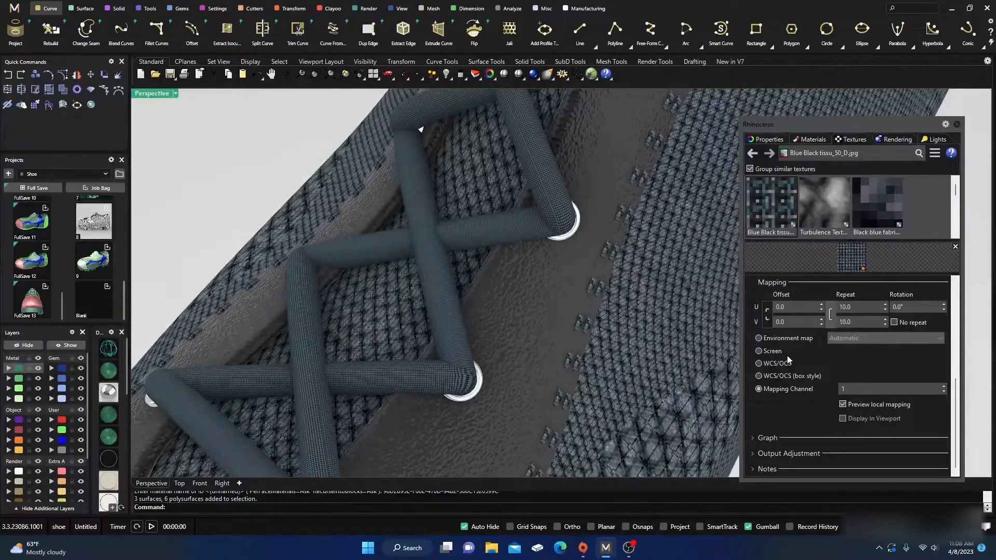
pyautogui.doubleClick(852, 305)
pyautogui.press('BackSpace')
pyautogui.write('2')
pyautogui.press('Return')
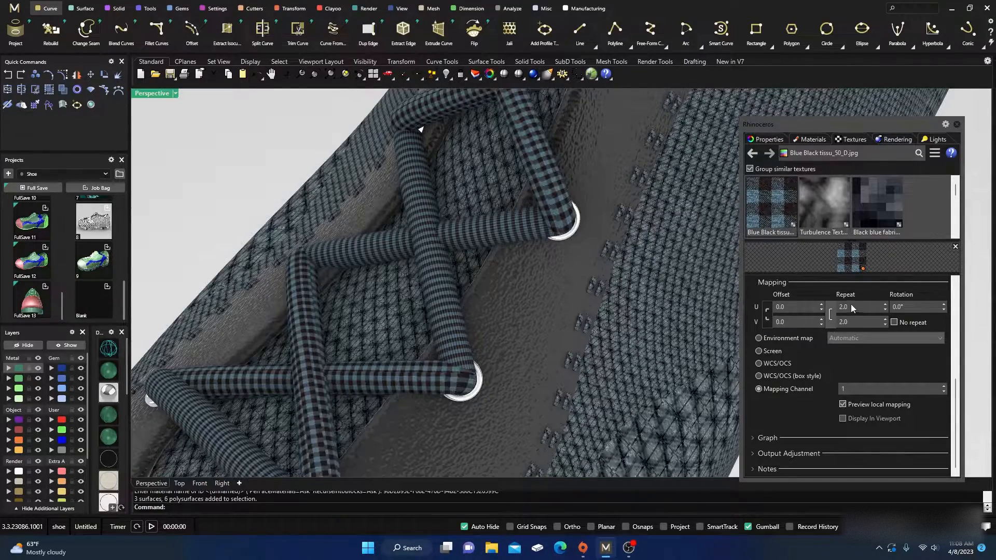
# Step: Examine the lace weave at close range and on the whole shoe from several angles
pyautogui.scroll(-10, 437, 250)
pyautogui.scroll(10, 436, 250)
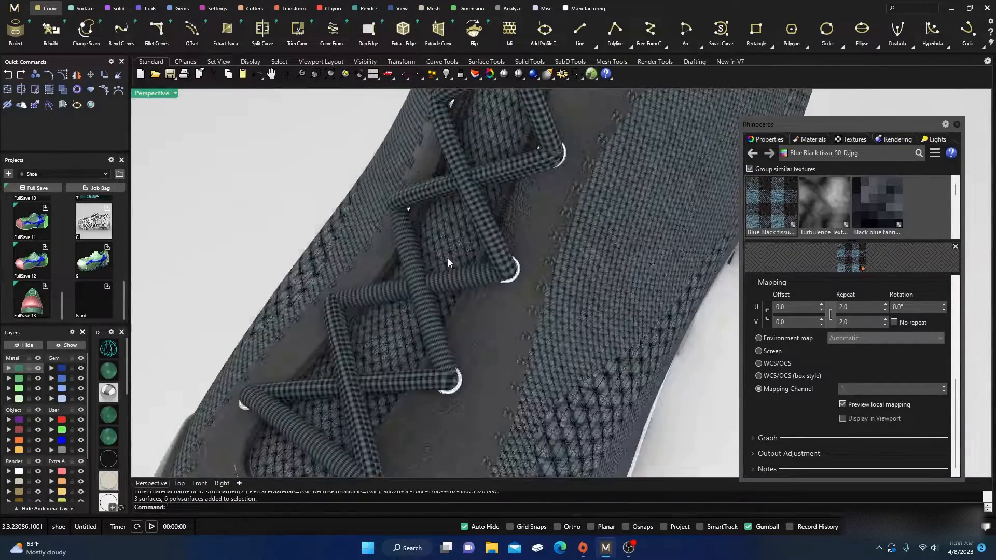
pyautogui.scroll(5, 483, 244)
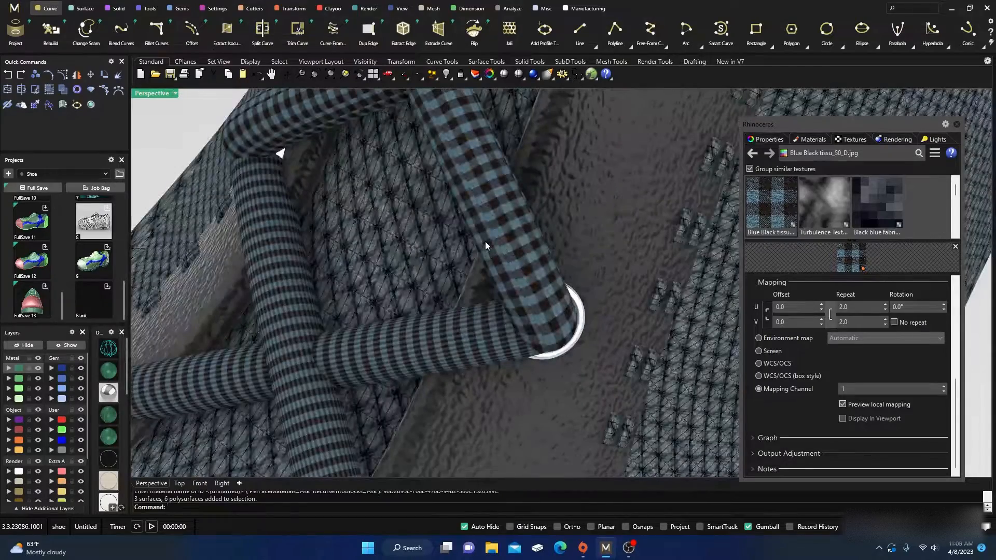
pyautogui.scroll(-10, 485, 241)
pyautogui.moveTo(484, 241); pyautogui.dragTo(498, 268, button='right')
pyautogui.scroll(-7, 494, 275)
pyautogui.moveTo(532, 324); pyautogui.dragTo(497, 305, button='right')
pyautogui.scroll(2, 522, 191)
pyautogui.scroll(-2, 462, 269)
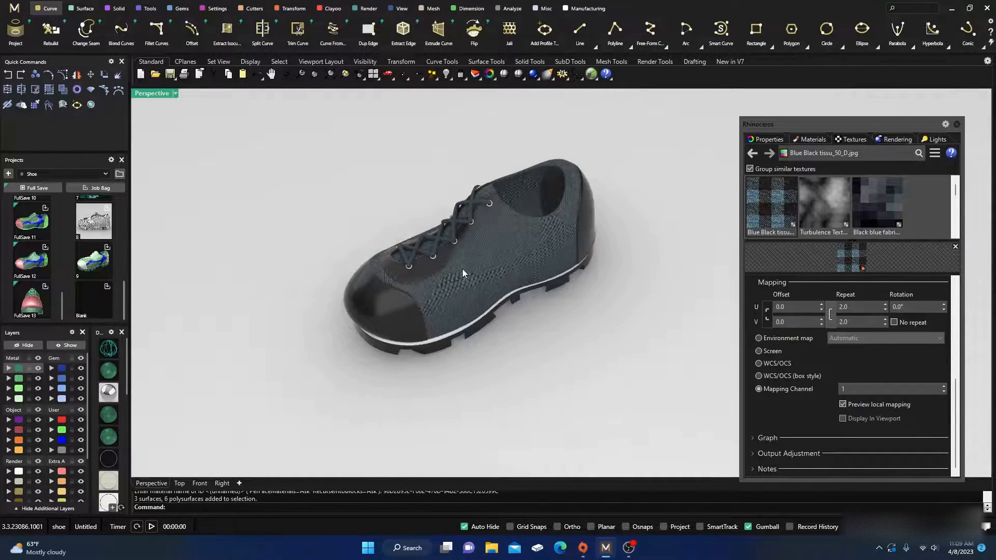
pyautogui.moveTo(462, 269); pyautogui.dragTo(476, 282, button='right')
pyautogui.scroll(4, 498, 268)
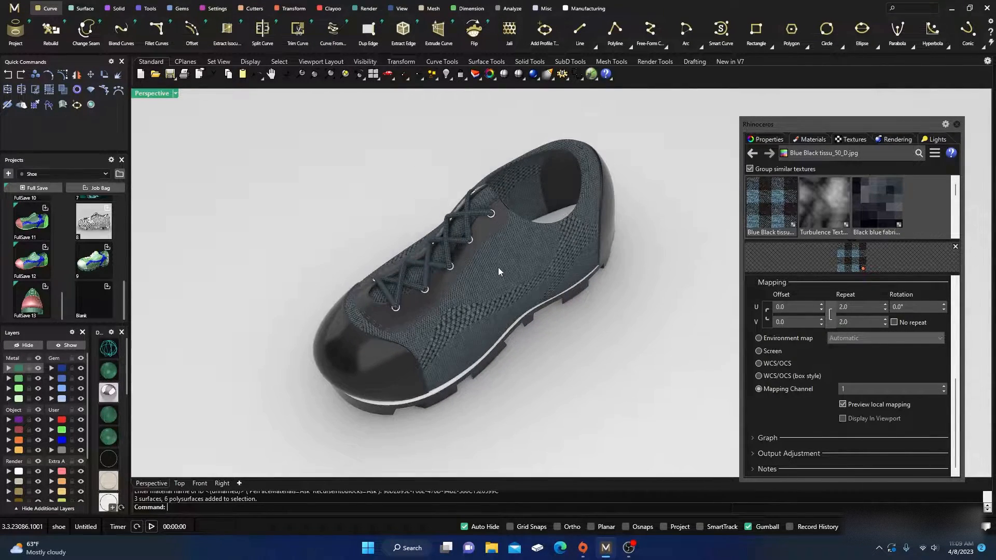
pyautogui.scroll(-3, 502, 270)
pyautogui.moveTo(557, 344); pyautogui.dragTo(539, 322, button='right')
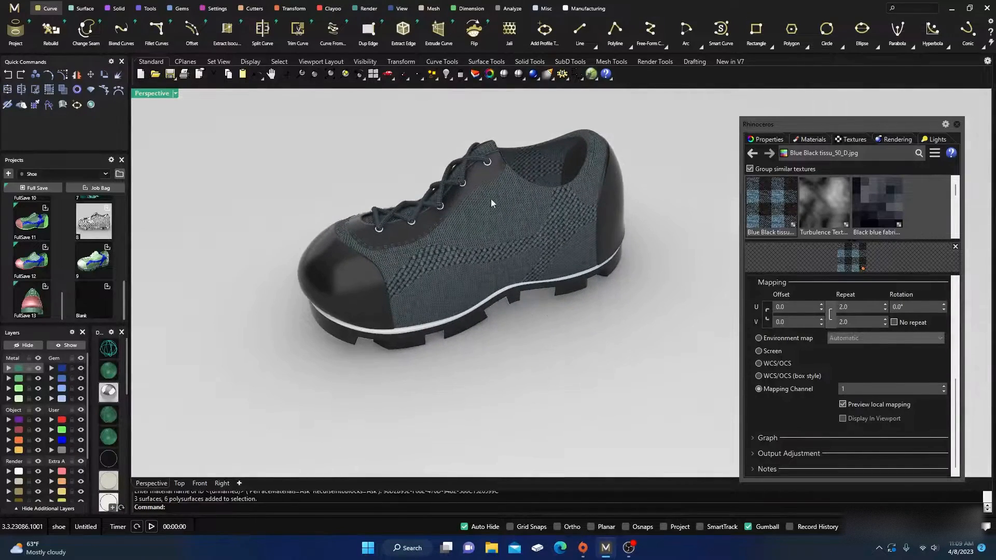
pyautogui.scroll(3, 470, 168)
pyautogui.scroll(1, 470, 168)
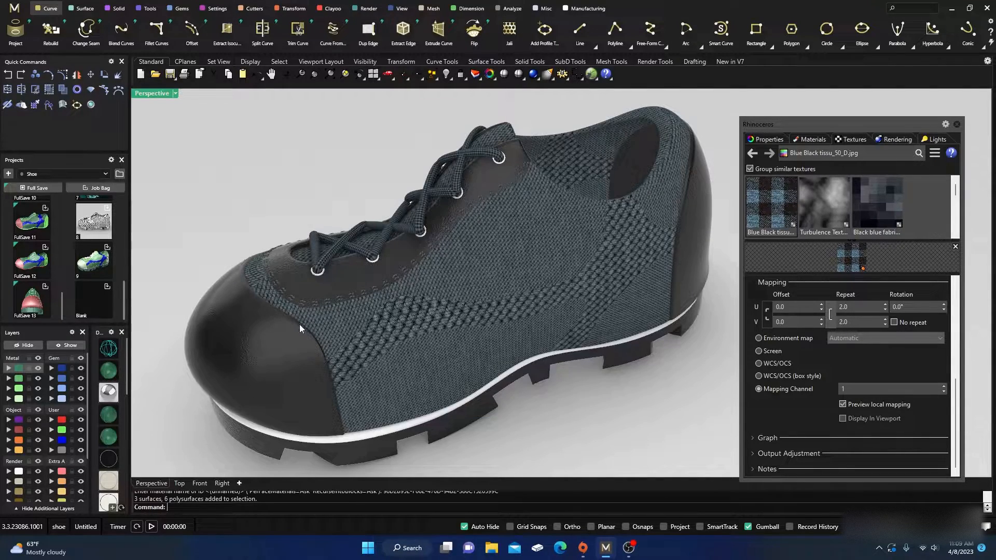
# Step: Inspect the fabric and materials around the heel, sole and collar, and view the whole shoe
pyautogui.moveTo(274, 334); pyautogui.dragTo(552, 292, button='right')
pyautogui.scroll(3, 553, 200)
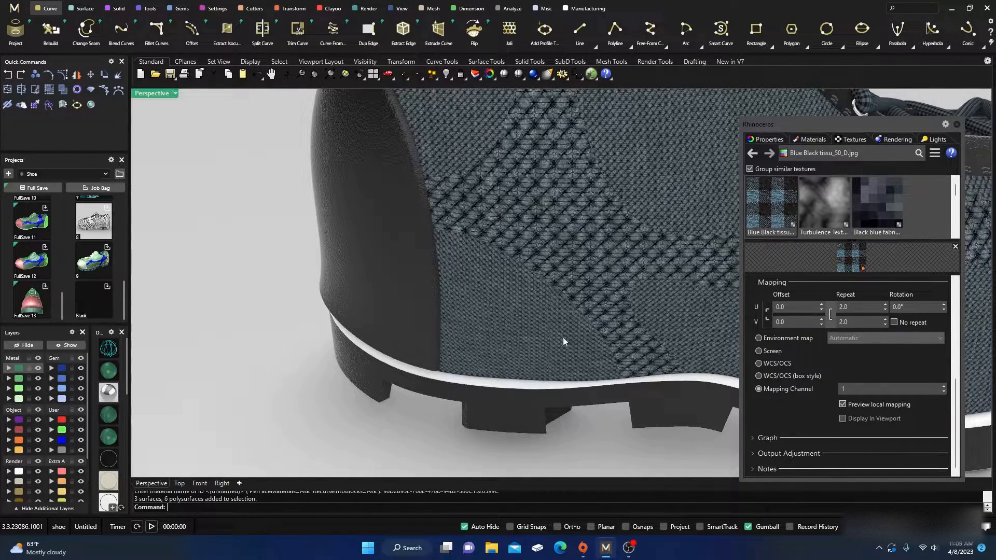
pyautogui.moveTo(534, 238); pyautogui.dragTo(526, 311, button='right')
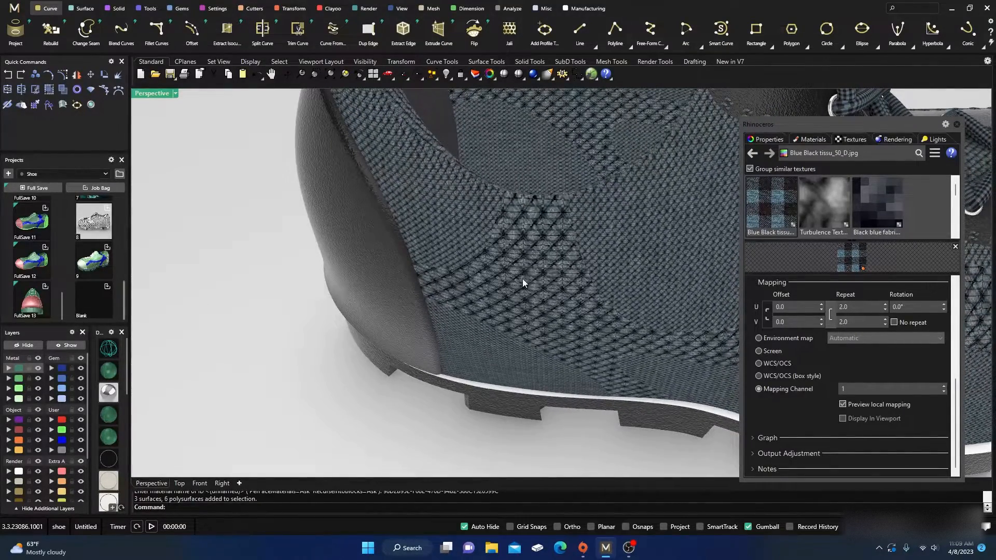
pyautogui.scroll(-3, 516, 267)
pyautogui.moveTo(515, 266); pyautogui.dragTo(494, 305, button='right')
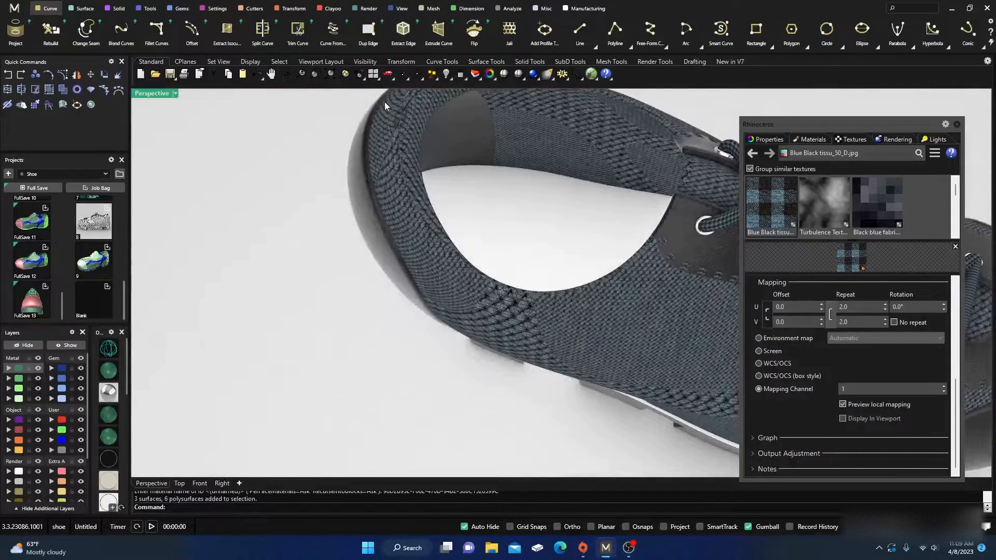
pyautogui.scroll(3, 390, 156)
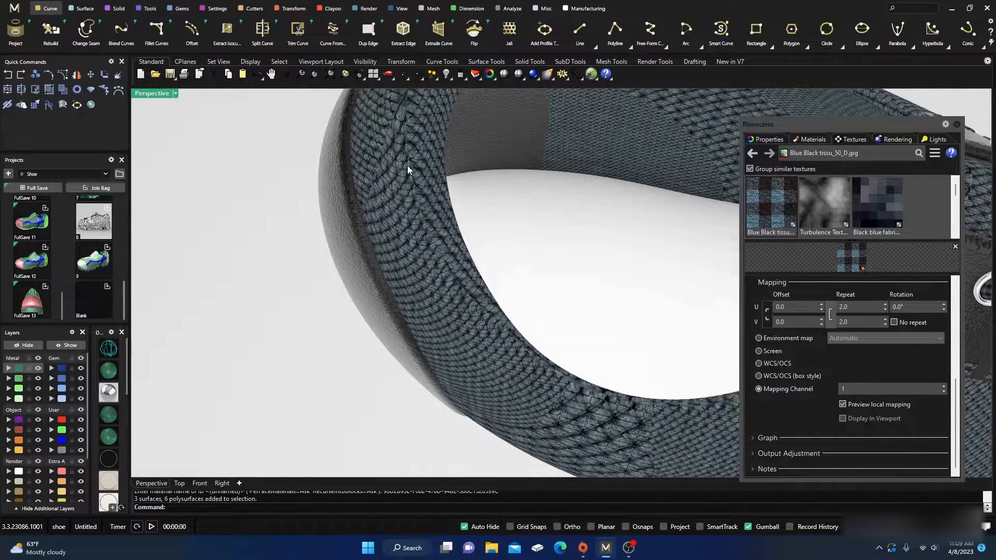
pyautogui.scroll(-4, 387, 224)
pyautogui.moveTo(377, 234); pyautogui.dragTo(434, 276, button='right')
pyautogui.scroll(-3, 381, 301)
pyautogui.scroll(3, 441, 285)
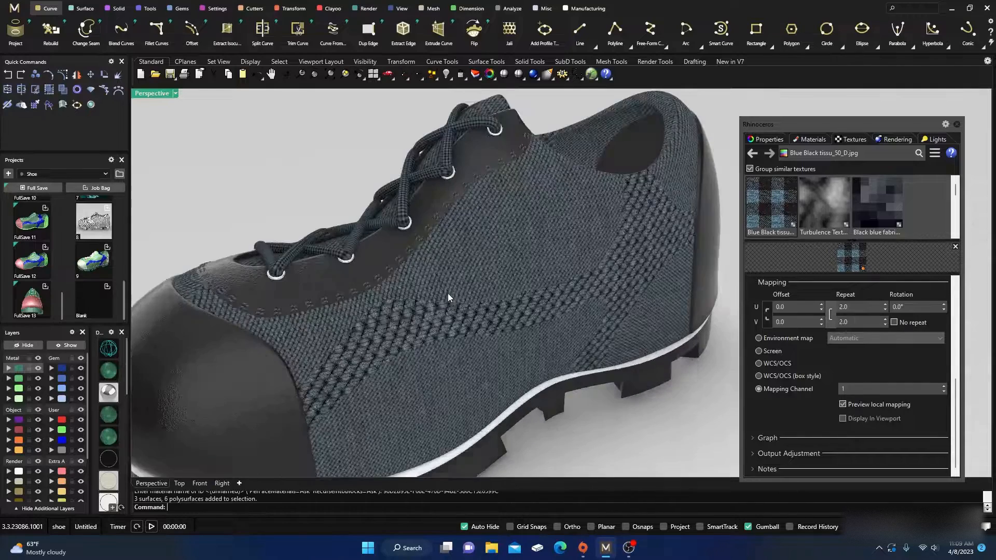
pyautogui.scroll(-2, 462, 292)
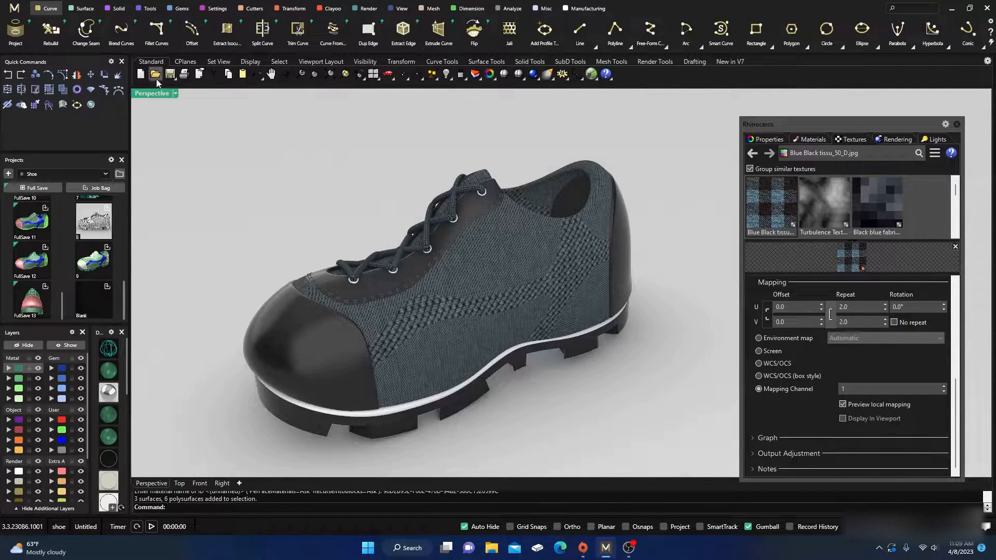
# Step: Switch the Perspective viewport to Raytraced display and enable the NVIDIA denoiser post effect
pyautogui.click(175, 93)
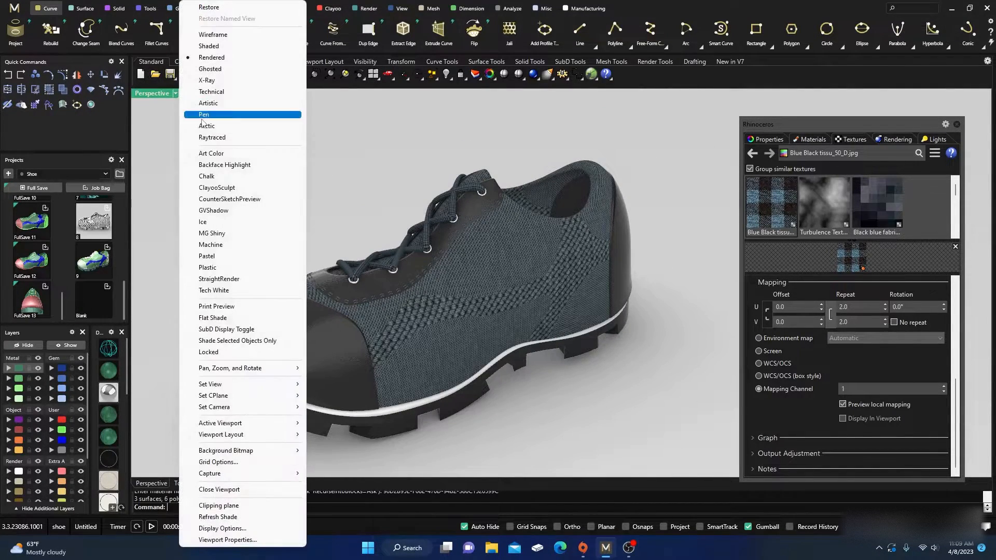
pyautogui.click(248, 131)
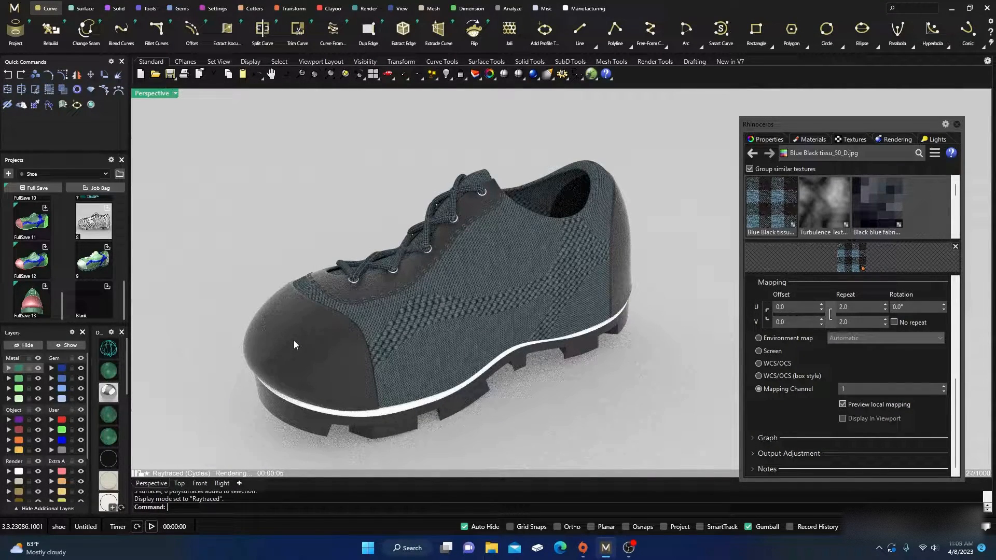
pyautogui.moveTo(874, 124); pyautogui.dragTo(889, 83)
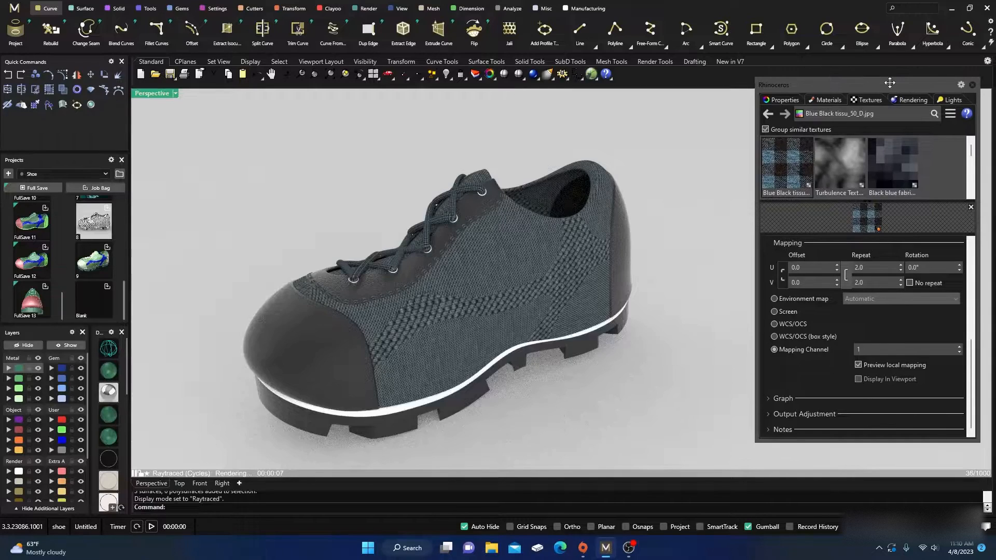
pyautogui.click(779, 100)
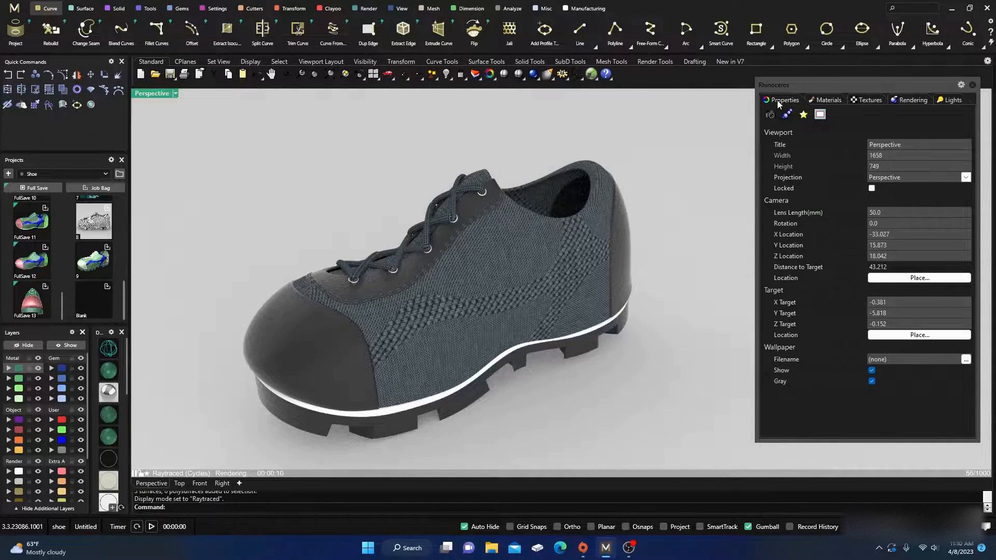
pyautogui.click(803, 116)
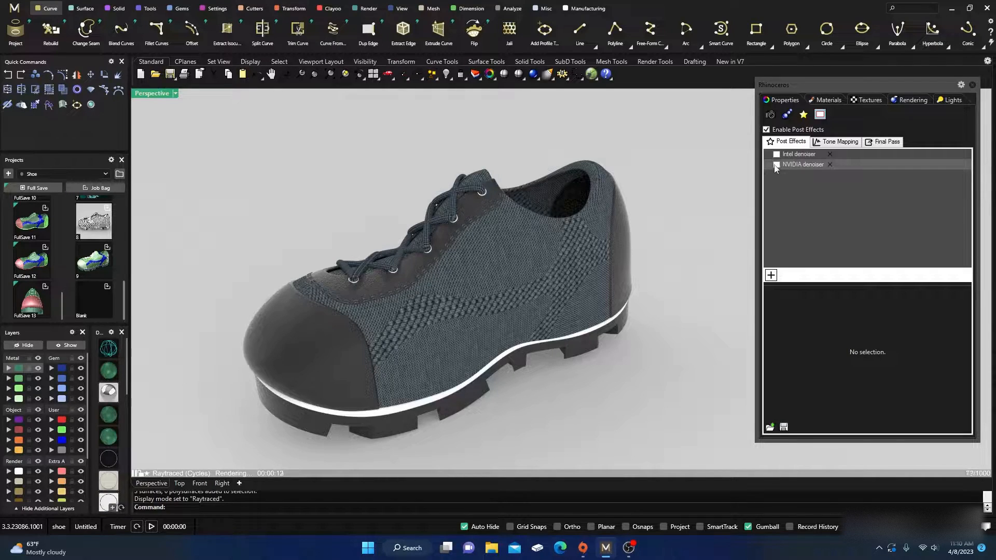
pyautogui.click(776, 165)
pyautogui.moveTo(866, 85); pyautogui.dragTo(824, 111)
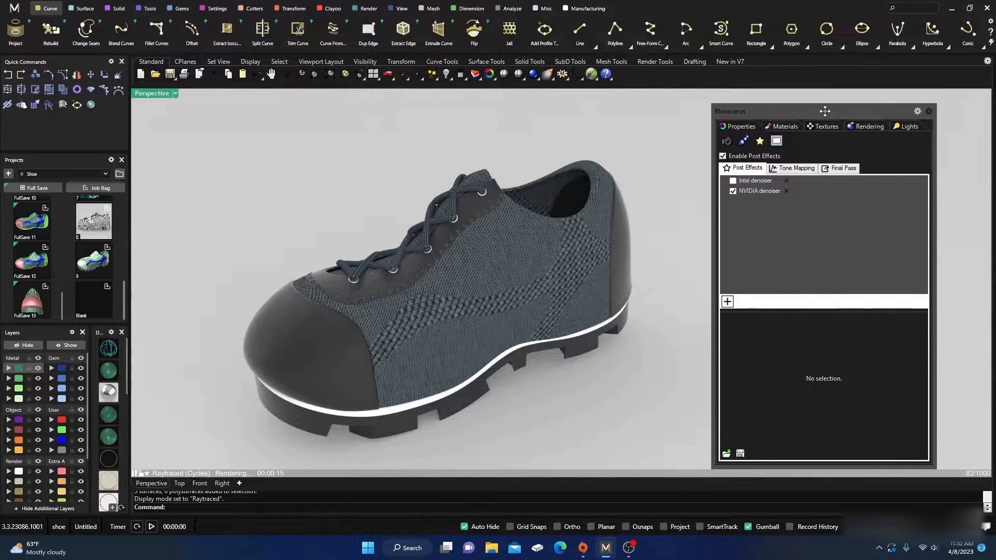
# Step: Limit the raytraced rendering to 100 samples and turn on the Sun light
pyautogui.click(986, 474)
pyautogui.write('1')
pyautogui.click(908, 126)
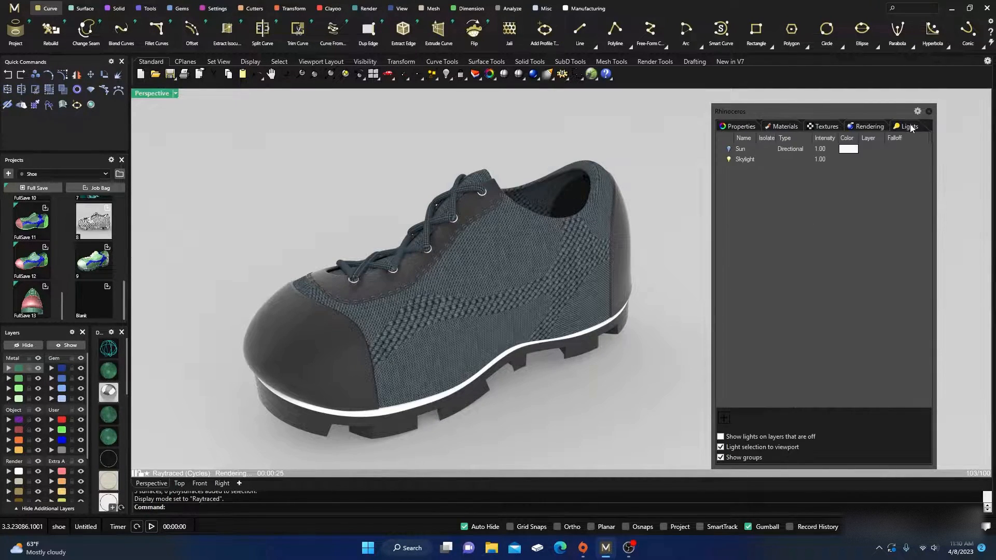
pyautogui.click(728, 149)
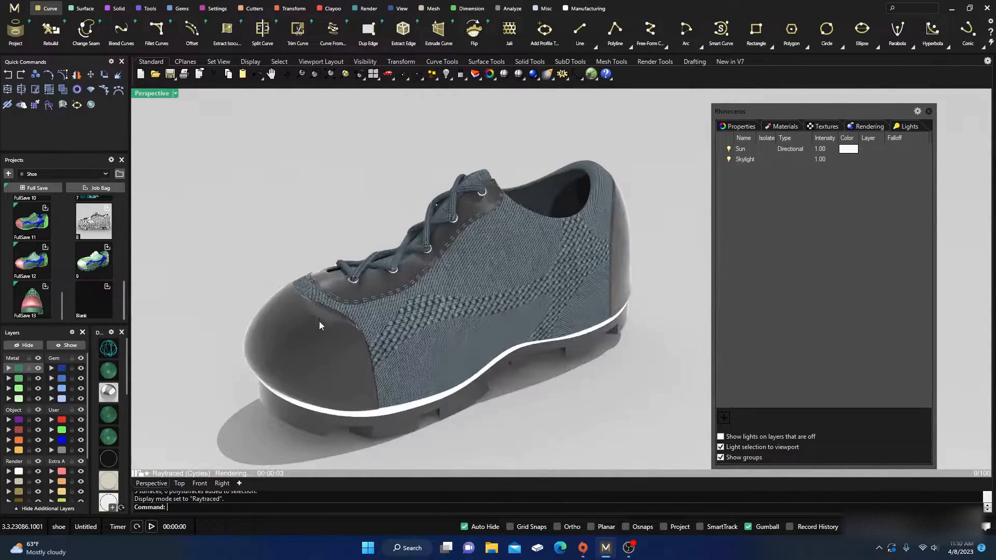
pyautogui.scroll(5, 352, 298)
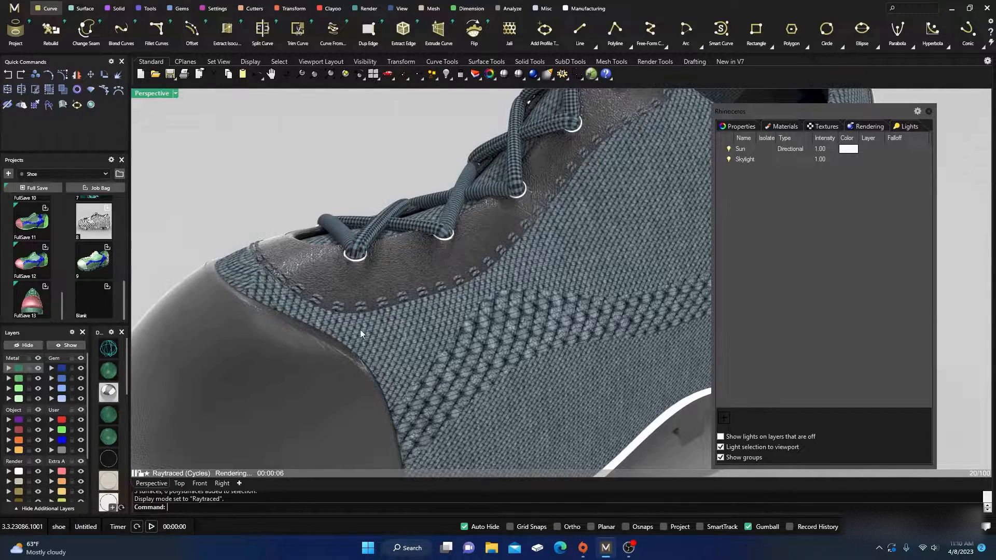
# Step: Set the ground plane effect to use a material and open the material library to import one
pyautogui.click(869, 126)
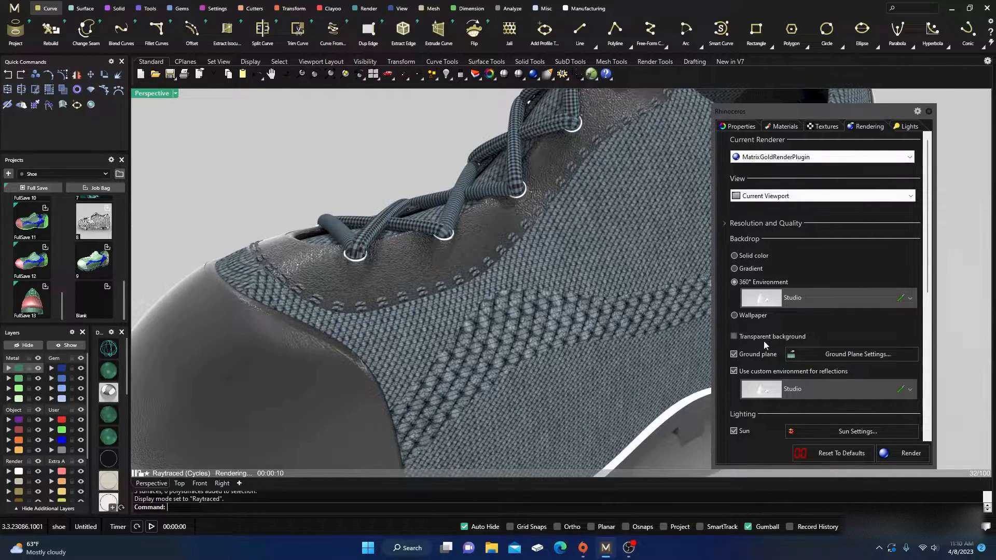
pyautogui.click(798, 356)
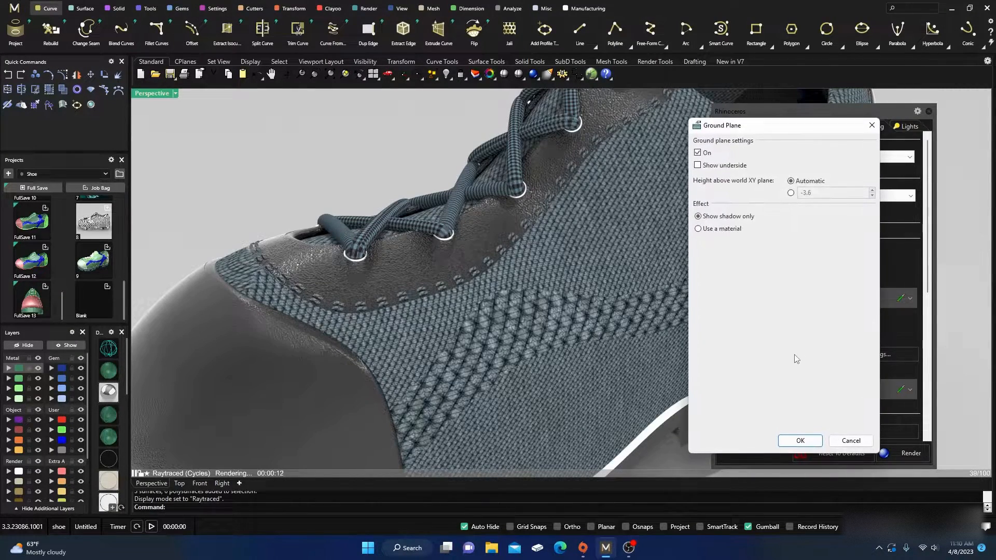
pyautogui.click(698, 228)
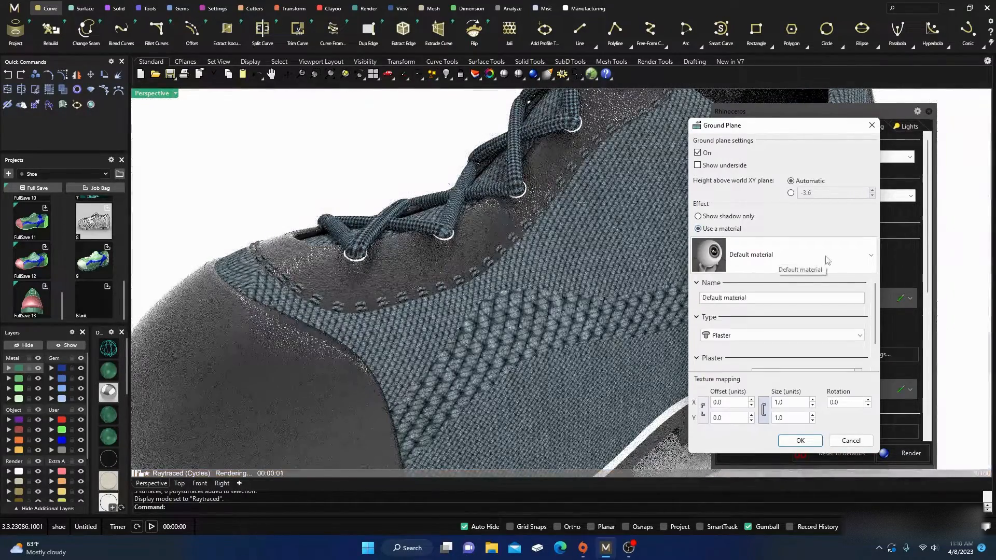
pyautogui.click(827, 258)
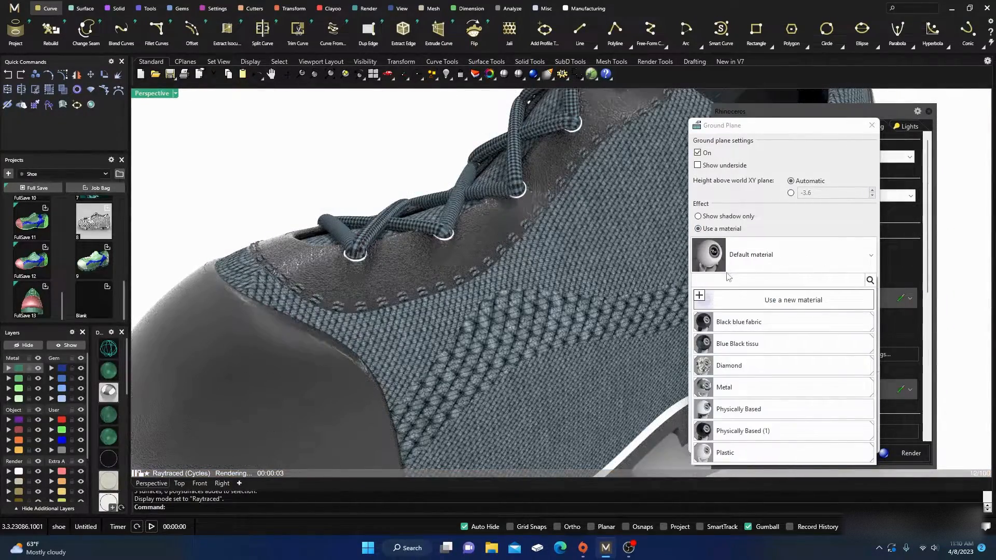
pyautogui.click(699, 297)
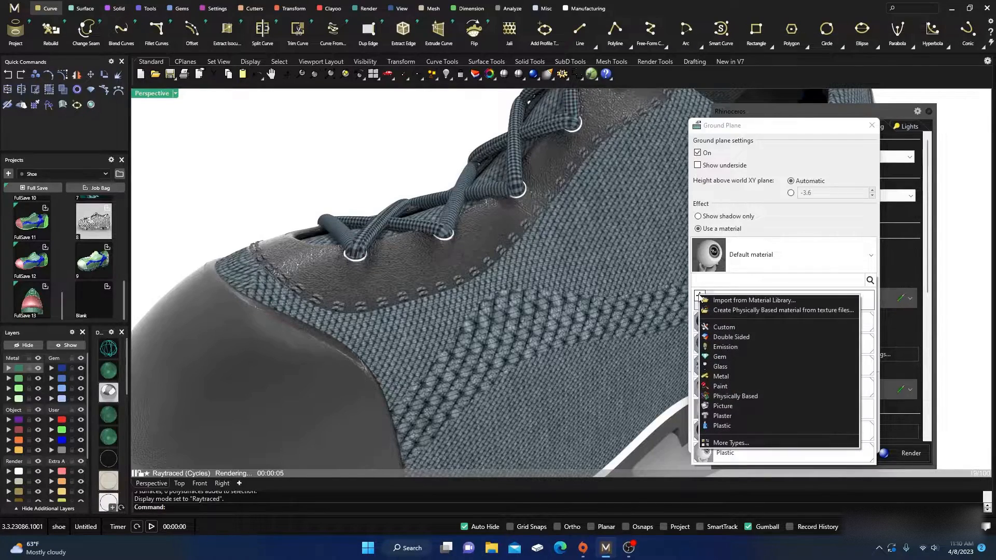
pyautogui.click(721, 301)
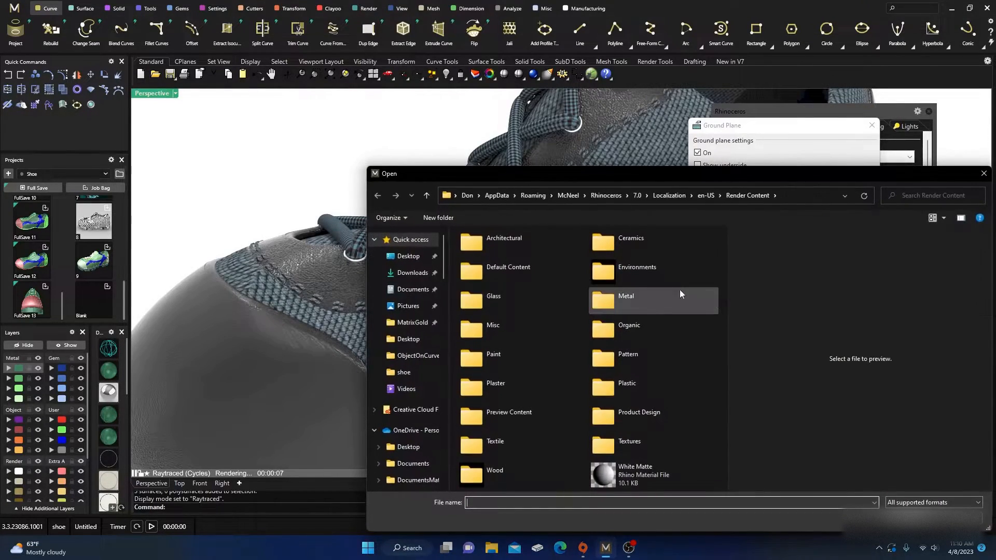
pyautogui.doubleClick(495, 471)
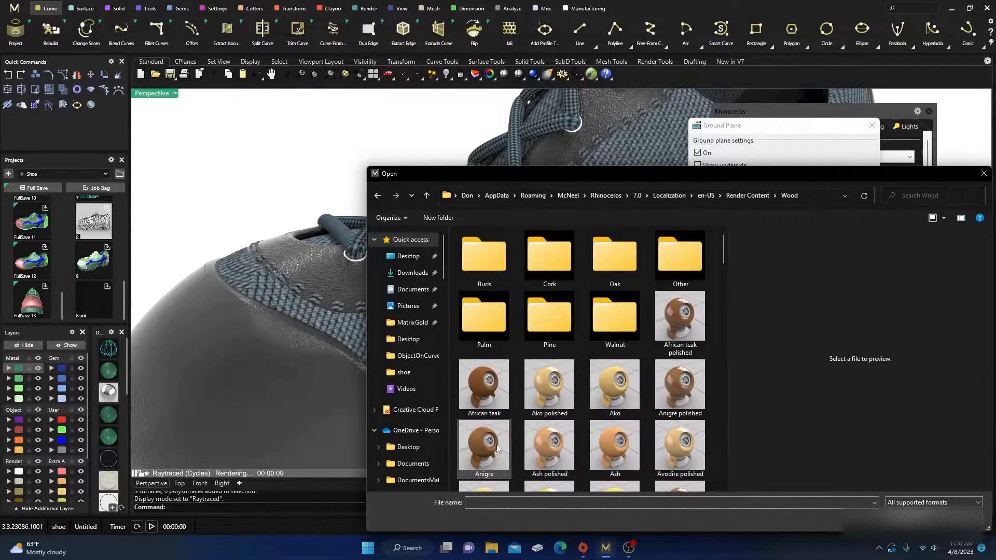
pyautogui.scroll(5, 561, 341)
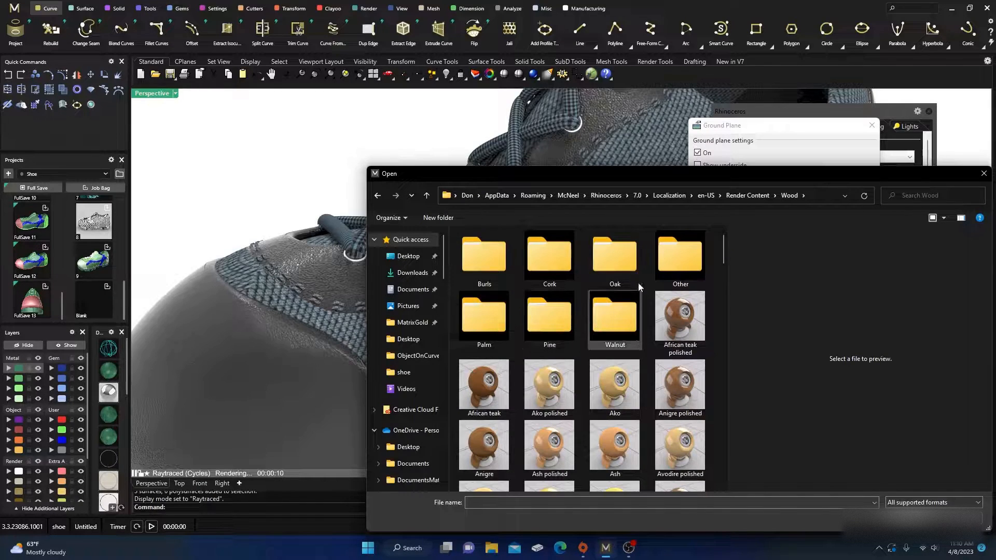
pyautogui.doubleClick(610, 327)
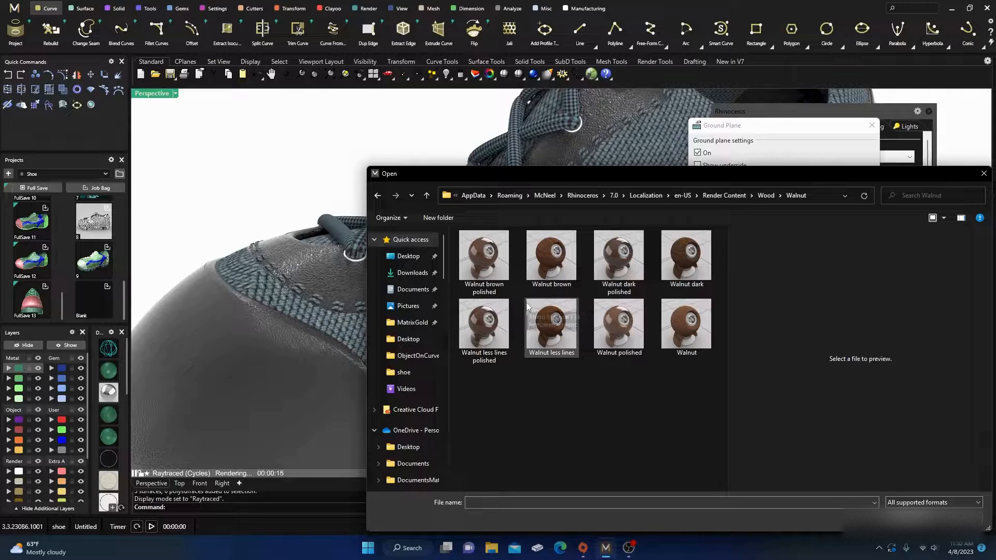
pyautogui.click(377, 195)
pyautogui.scroll(-4, 554, 349)
pyautogui.click(380, 194)
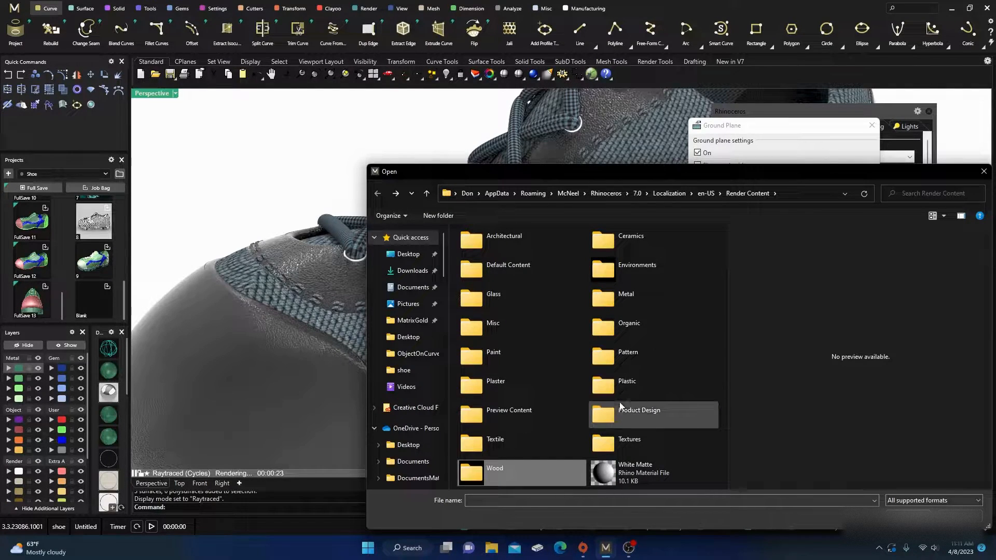
# Step: Import Polished Platinum from the library's polished metals as the ground plane material
pyautogui.doubleClick(615, 303)
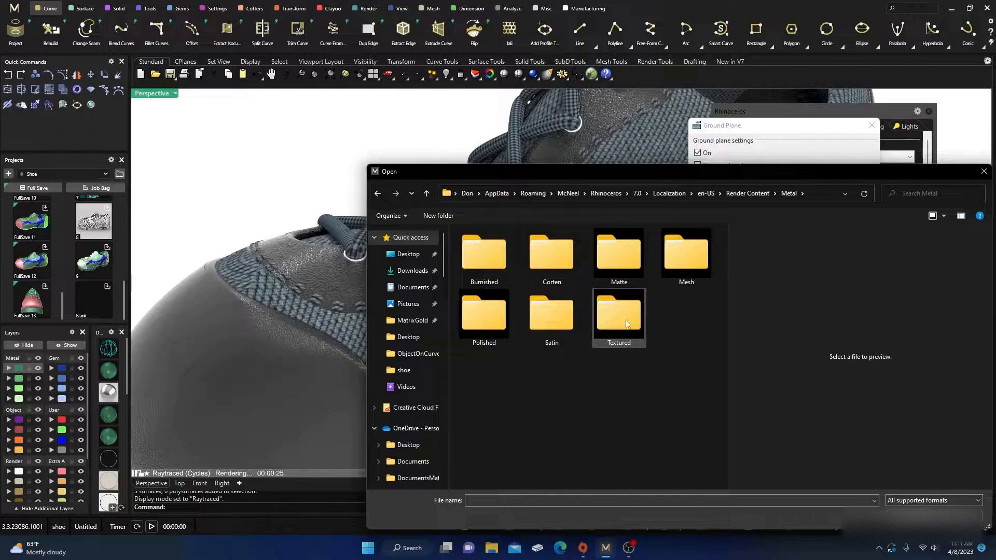
pyautogui.doubleClick(484, 313)
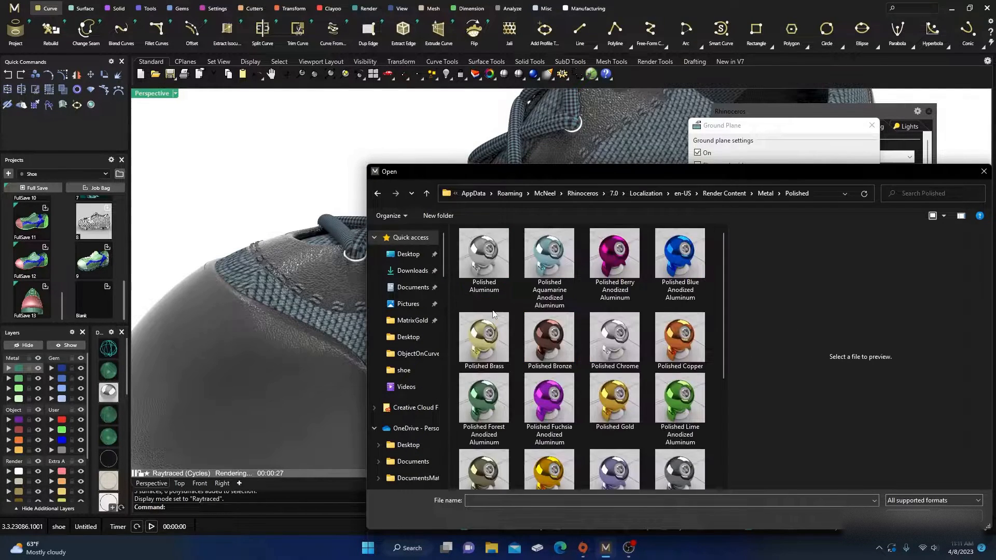
pyautogui.scroll(-3, 577, 346)
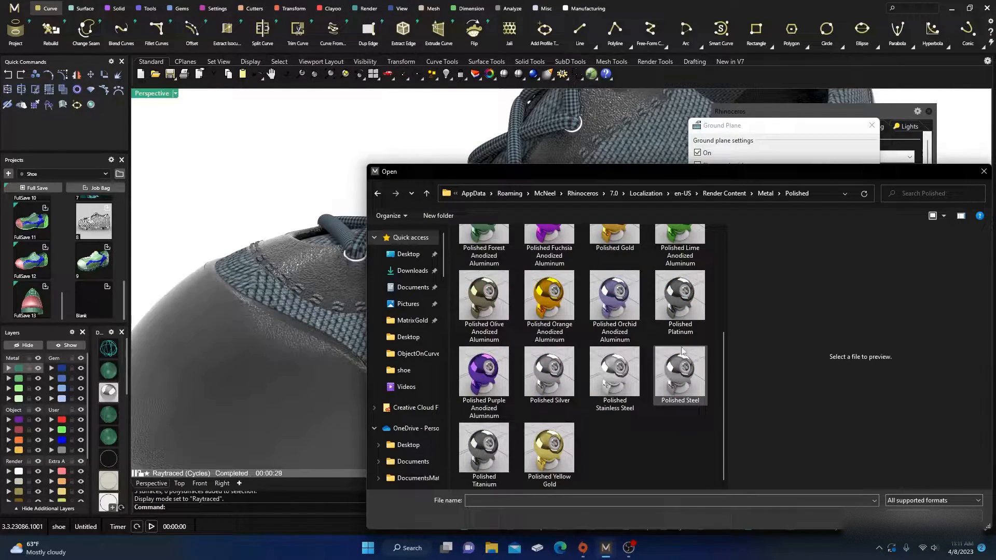
pyautogui.doubleClick(680, 304)
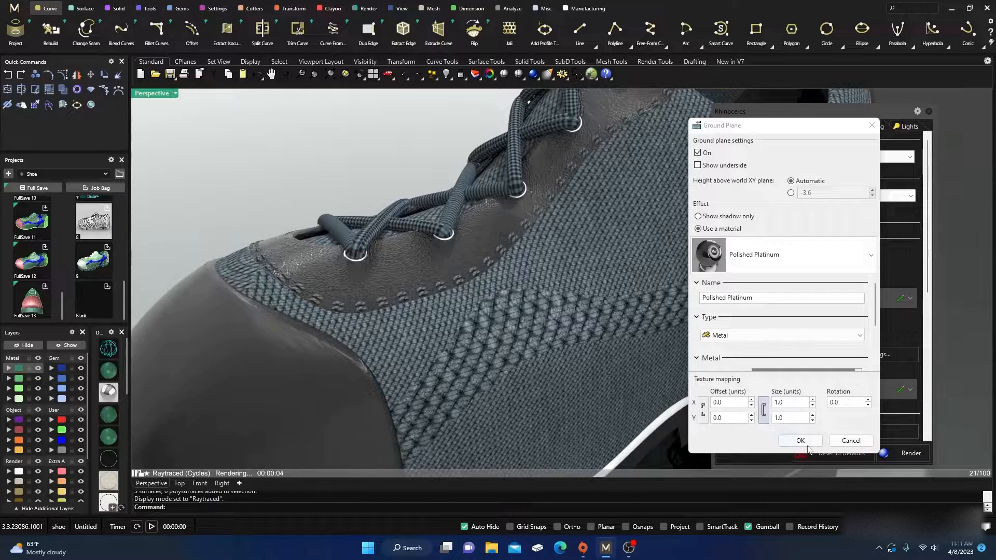
# Step: Darken the ground plane metal's color to grey-green #3A4743 and apply the ground plane settings
pyautogui.scroll(-2, 807, 350)
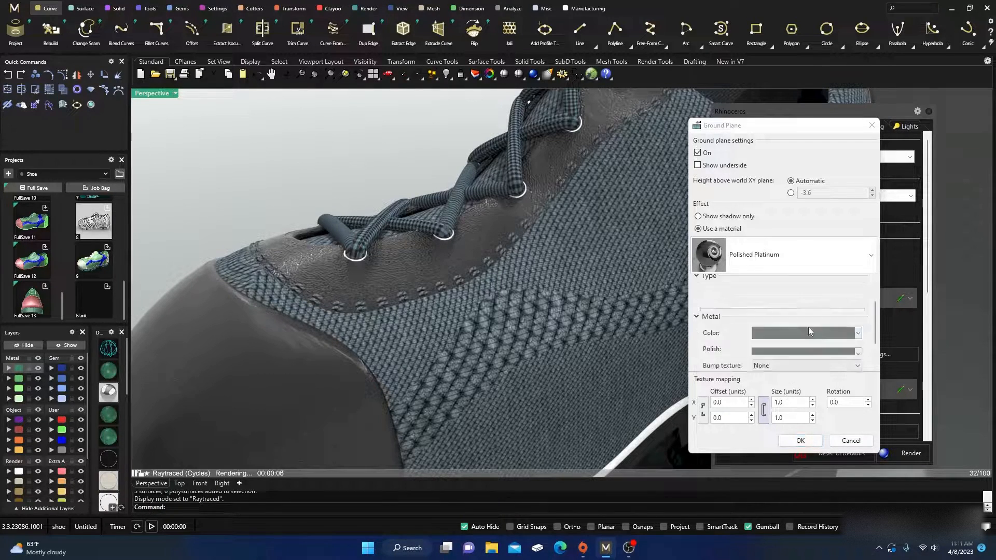
pyautogui.click(798, 313)
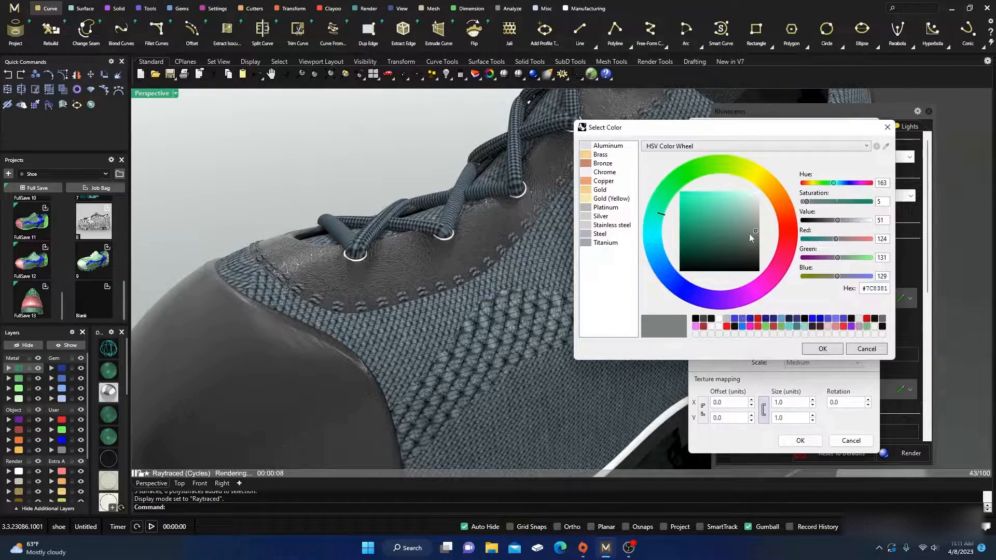
pyautogui.click(747, 242)
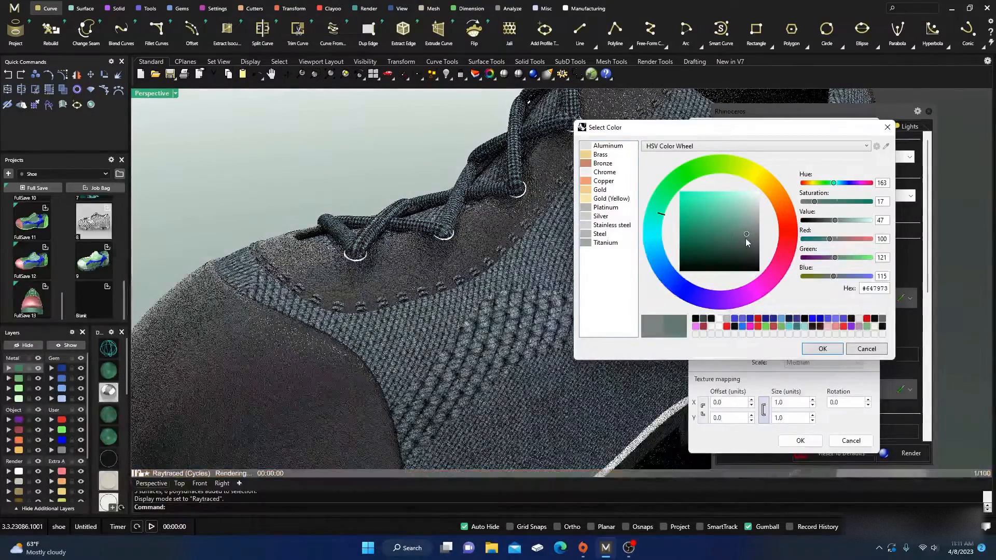
pyautogui.moveTo(747, 242); pyautogui.dragTo(745, 250)
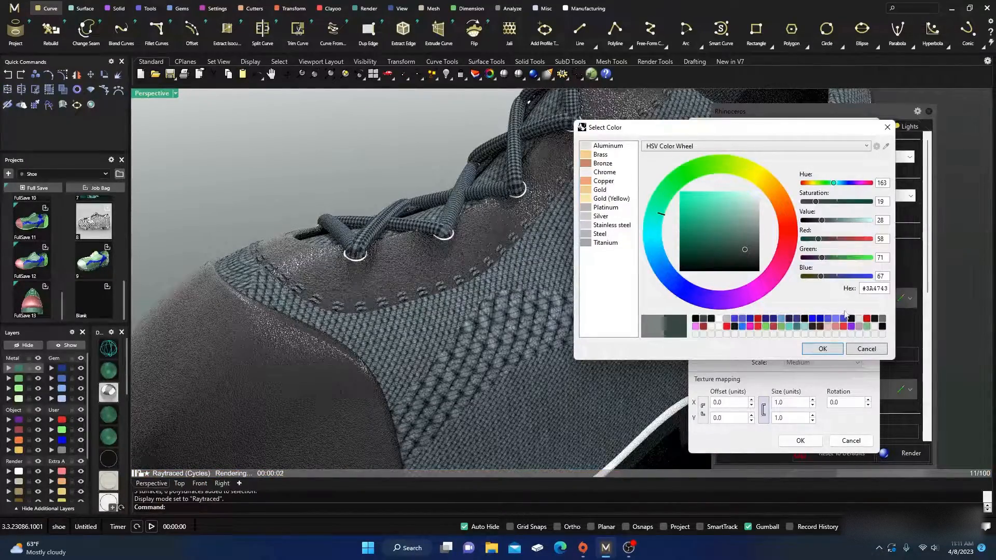
pyautogui.click(830, 349)
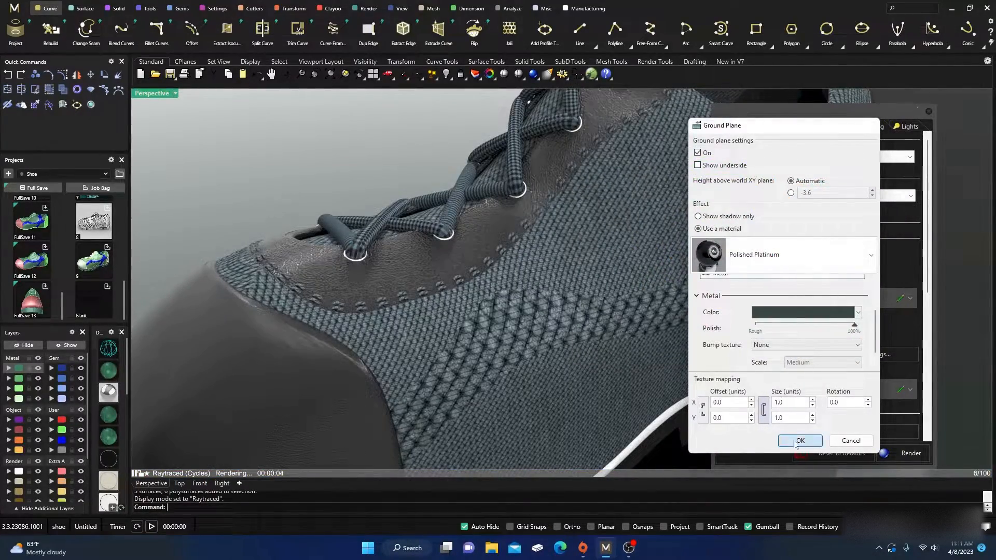
pyautogui.click(799, 441)
# Step: Examine the whole raytraced shoe and its reflection in the ground plane at several distances and angles
pyautogui.scroll(-3, 353, 262)
pyautogui.scroll(-2, 349, 265)
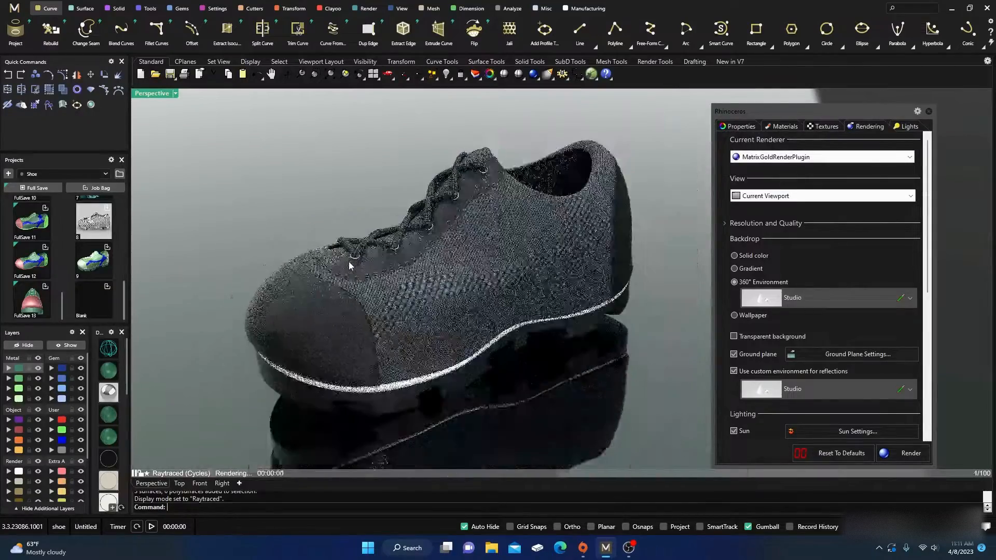
pyautogui.scroll(-2, 416, 292)
pyautogui.scroll(2, 418, 294)
pyautogui.scroll(1, 421, 296)
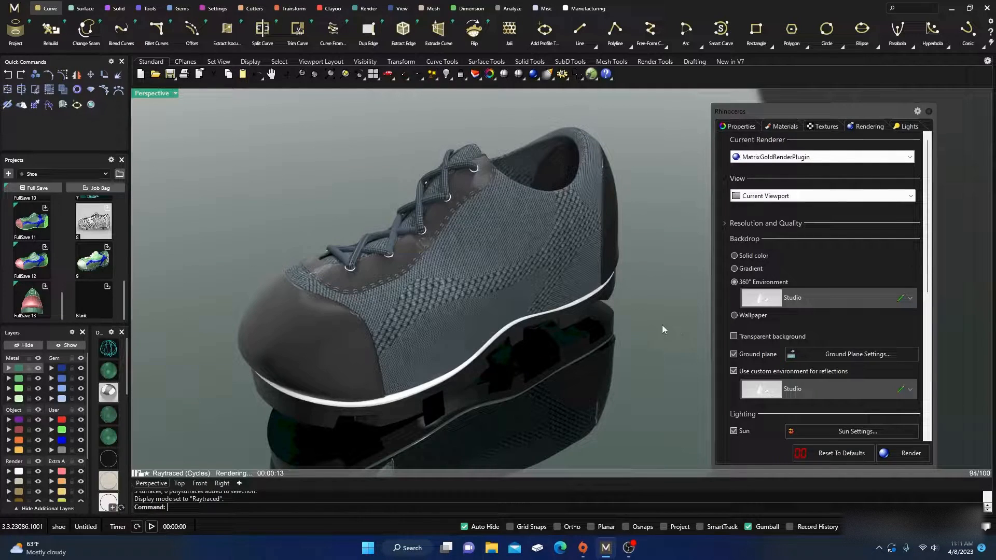
pyautogui.moveTo(514, 301); pyautogui.dragTo(521, 345, button='right')
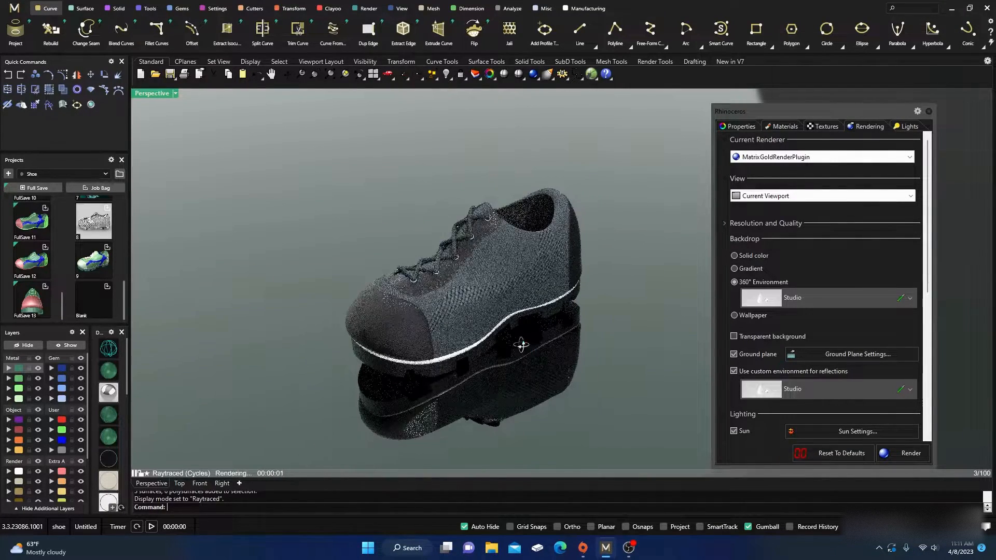
pyautogui.scroll(2, 490, 278)
pyautogui.scroll(3, 536, 231)
pyautogui.scroll(2, 536, 231)
pyautogui.scroll(-2, 537, 231)
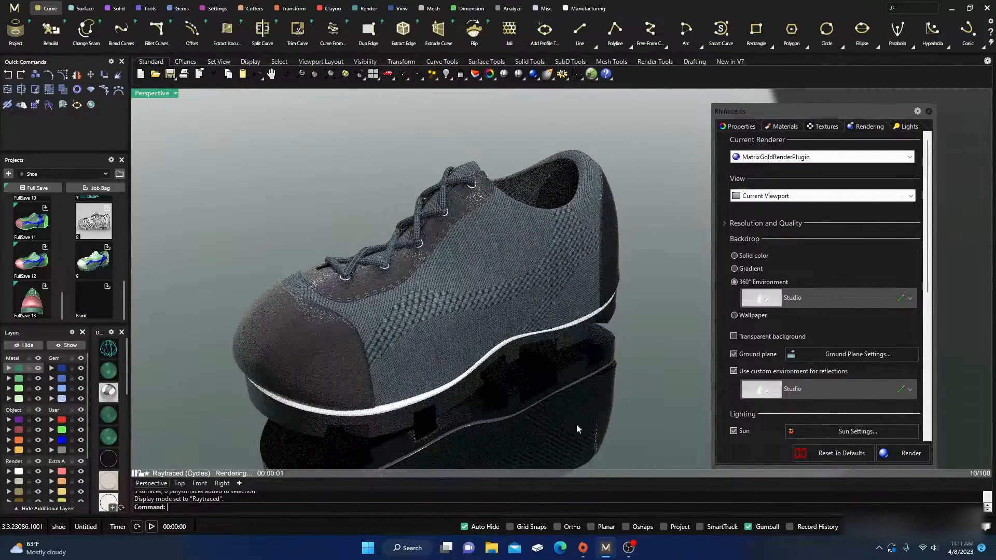